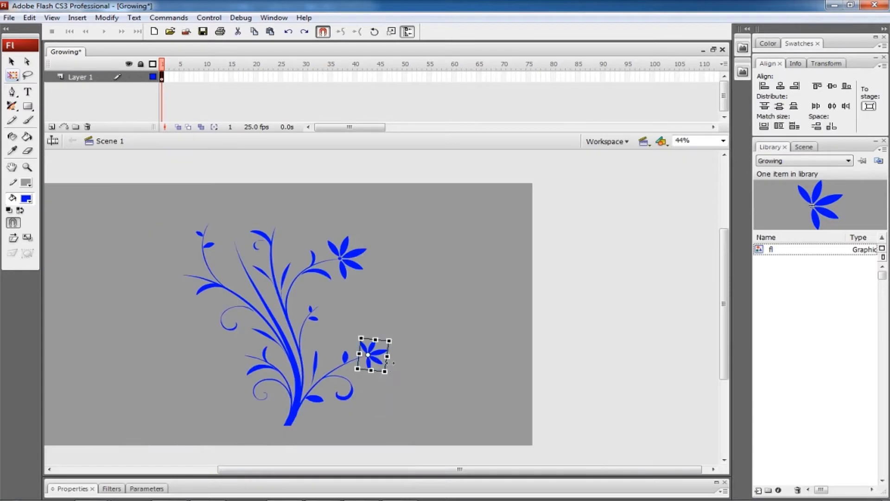
Paste a copy of the flower, place it on the tip of the upper middle stem and rotate it to fit
left_click(383, 318)
key("ctrl+v")
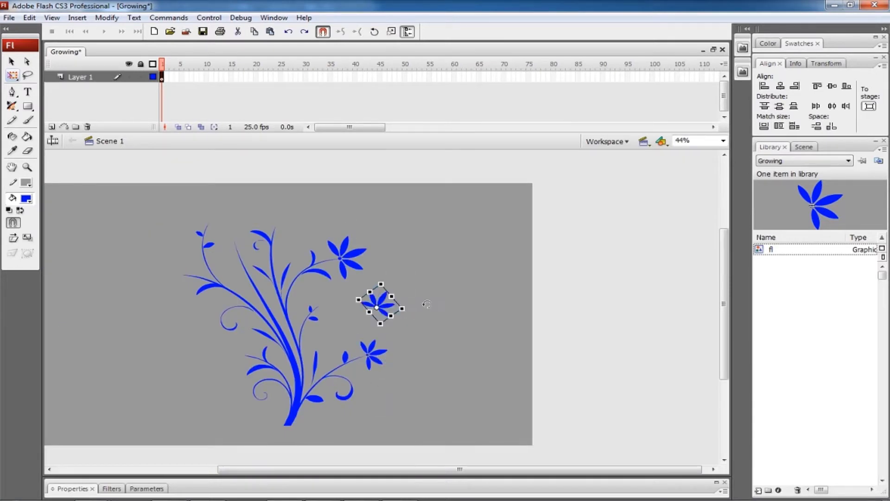
left_click_drag(389, 323, 290, 228)
key("ctrl+equal")
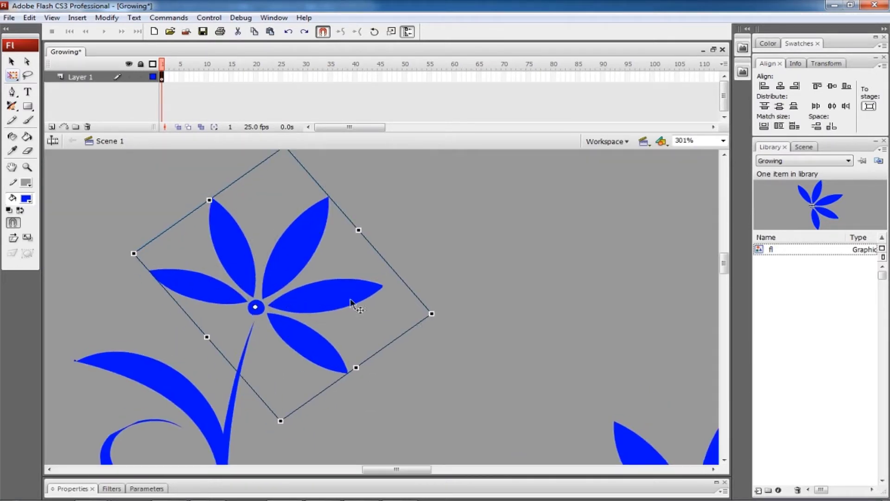
left_click_drag(441, 314, 458, 280)
key("ctrl+minus")
key("ctrl+minus")
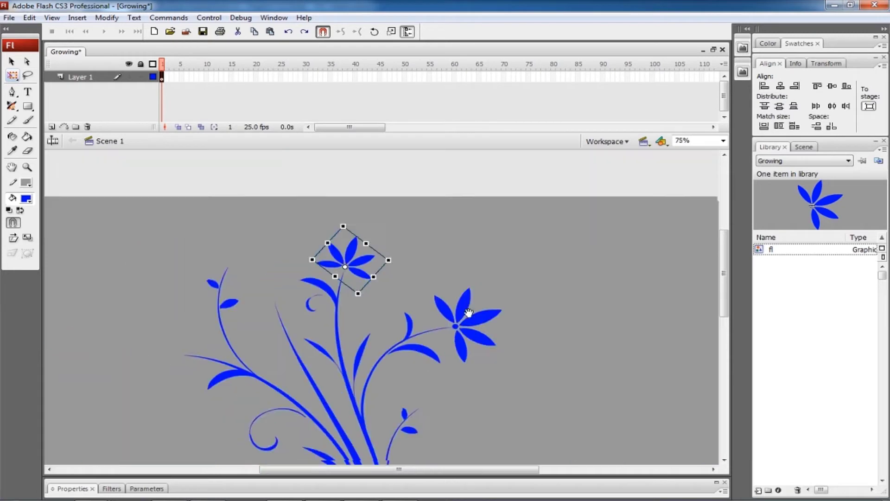
Add flower copies to the upper-left and lower-left stem tips, making the lower one larger and angled to its stem
left_click_drag(357, 252, 277, 256)
left_click(277, 258)
scroll(293, 235, "down", 3)
left_click_drag(819, 204, 123, 250)
scroll(124, 250, "down", 2)
left_click_drag(130, 300, 268, 404)
left_click_drag(304, 350, 313, 324)
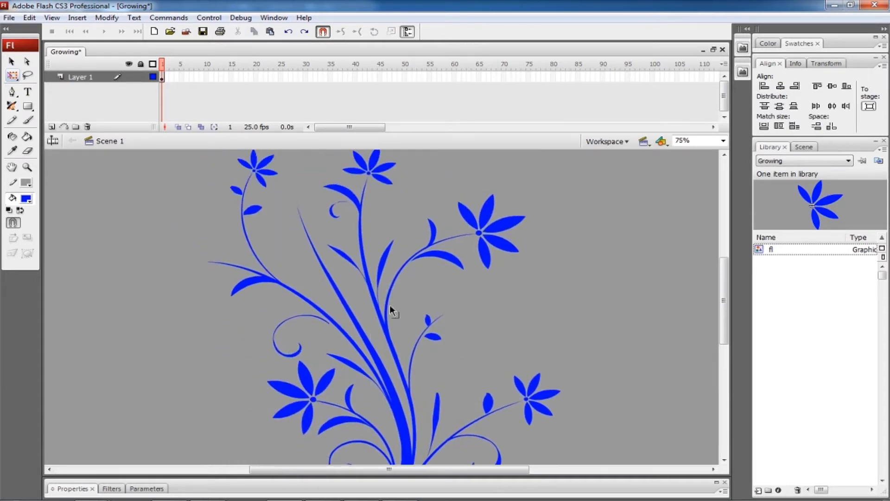
Paste a flower rotated onto the far-left stem tip and another onto the small stem with two leaves on the right side
key("ctrl+v")
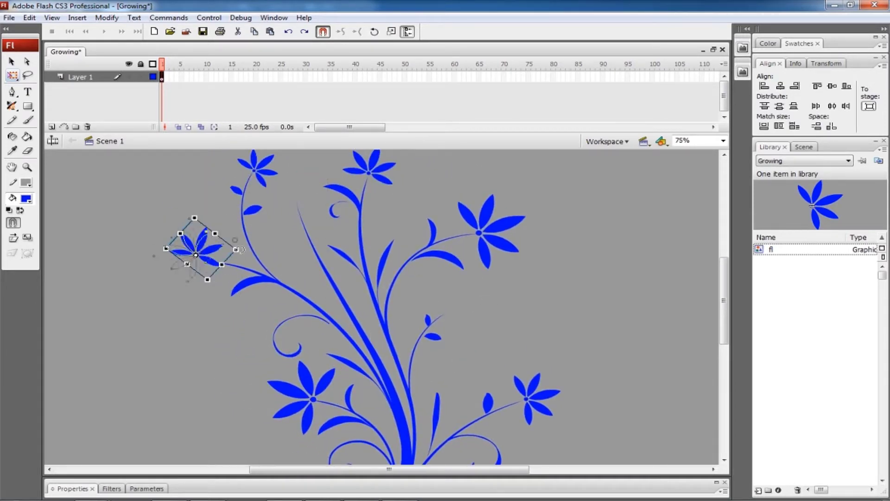
left_click_drag(199, 271, 203, 280)
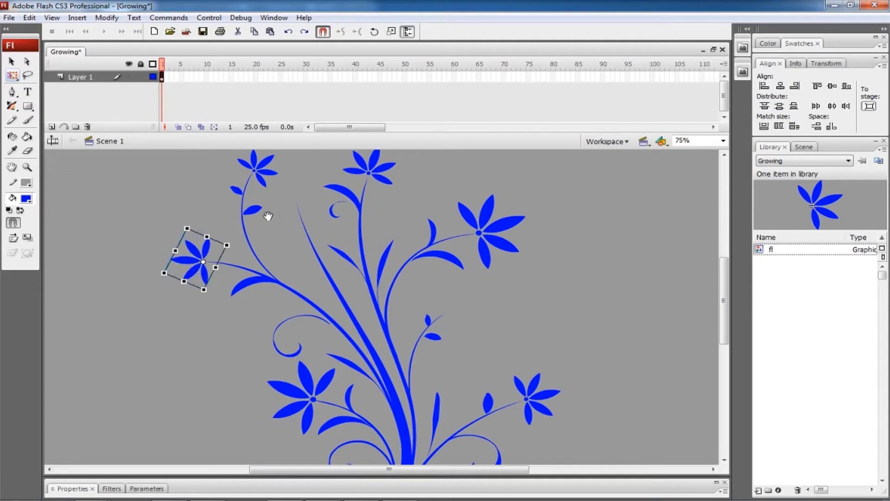
left_click_drag(268, 216, 239, 237)
key("ctrl+v")
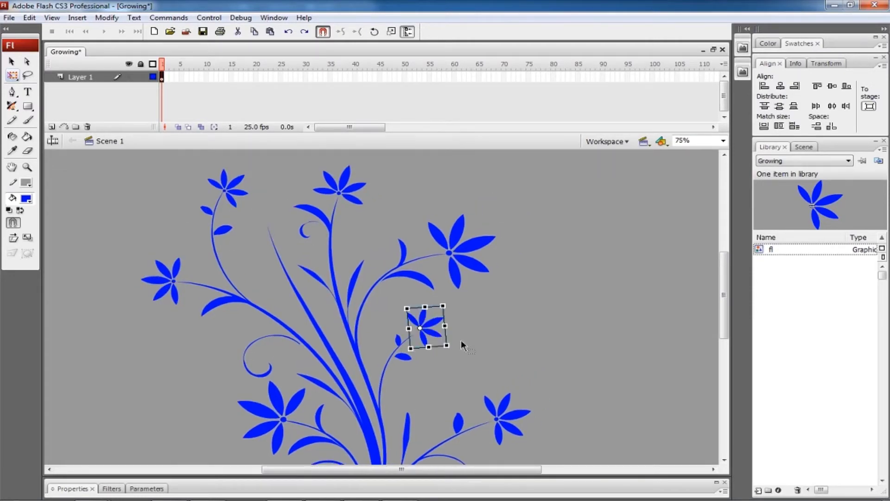
Open the flower symbol for editing, distribute its petals and centre to separate layers, and extend the layers to frame 48
double_click(407, 362)
right_click(368, 330)
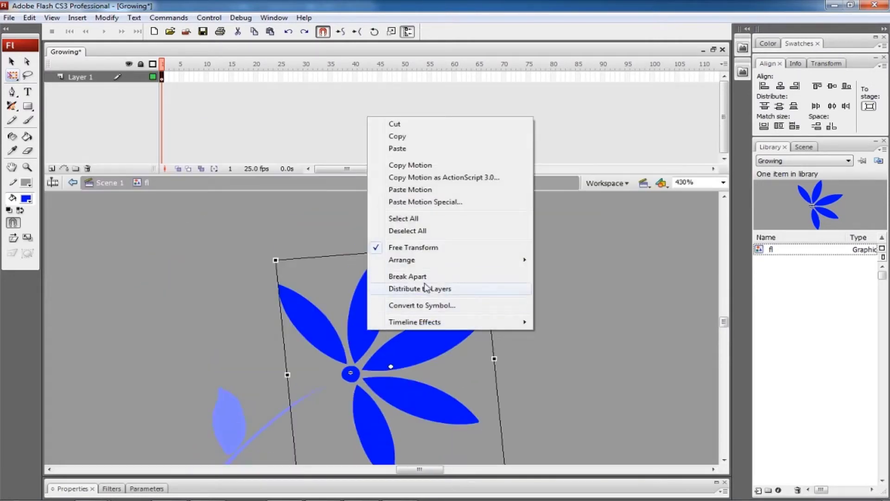
left_click(420, 288)
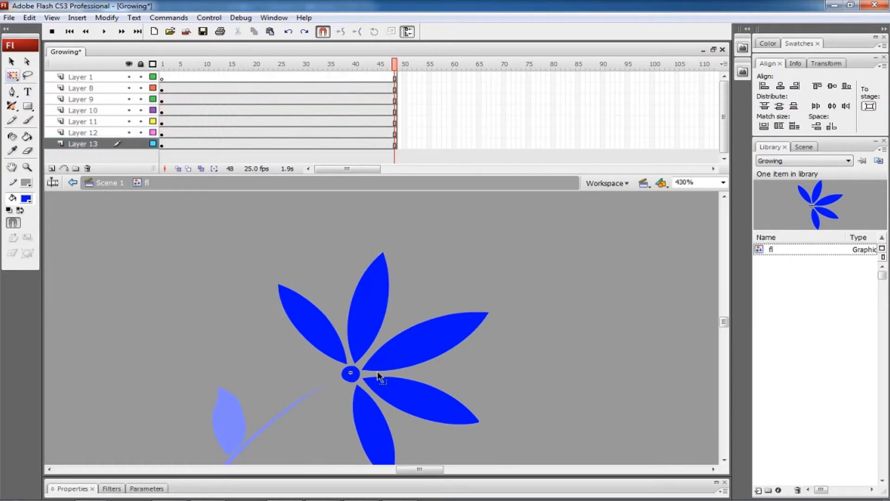
left_click(356, 374)
Insert keyframes at frame 8 on all the petal and centre layers
left_click_drag(196, 88, 197, 144)
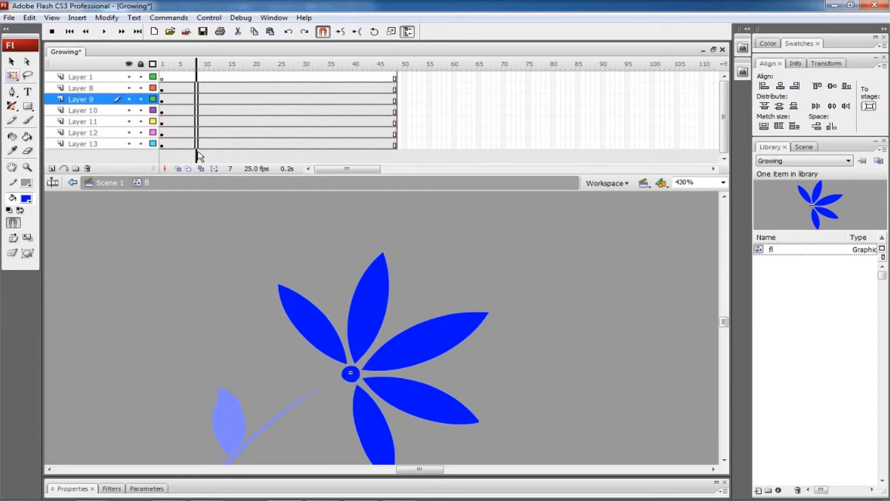
key("F6")
Try scaling down the flower's centre at frame 1
left_click(162, 144)
left_click(441, 339)
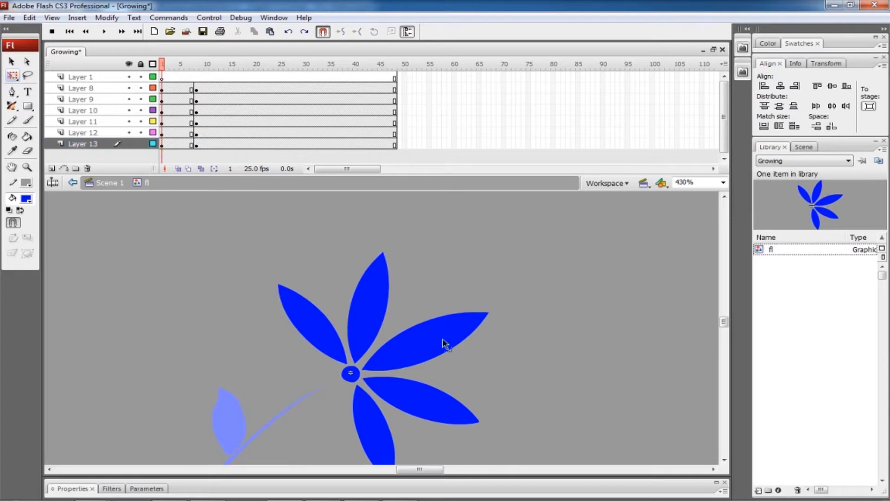
left_click(351, 373)
key("ctrl+alt+s")
type("10")
key("Return")
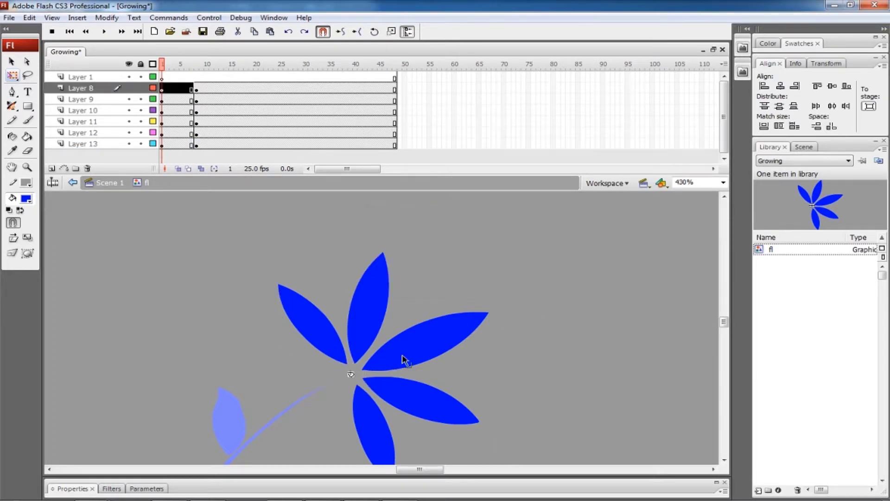
Move the upper-left petal's transformation point to its base near the flower's centre
left_click(315, 327)
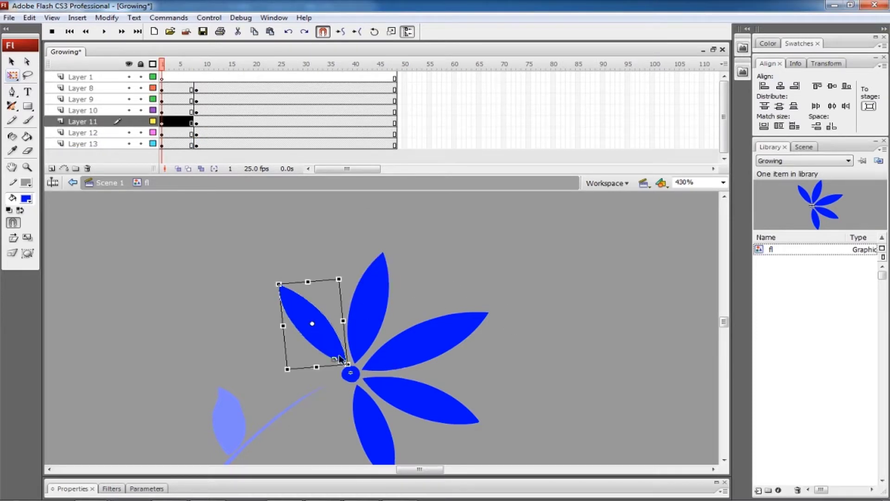
key("ctrl+=")
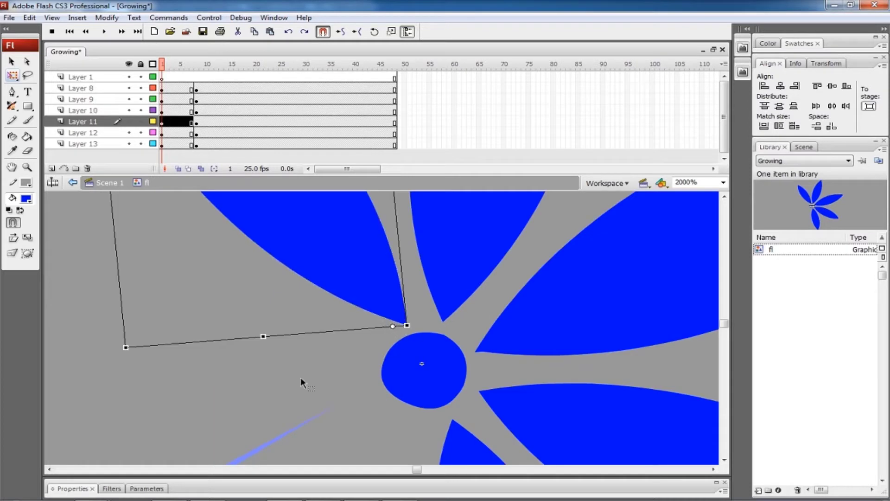
right_click(293, 383)
mouse_move(333, 343)
left_click(436, 376)
right_click(254, 349)
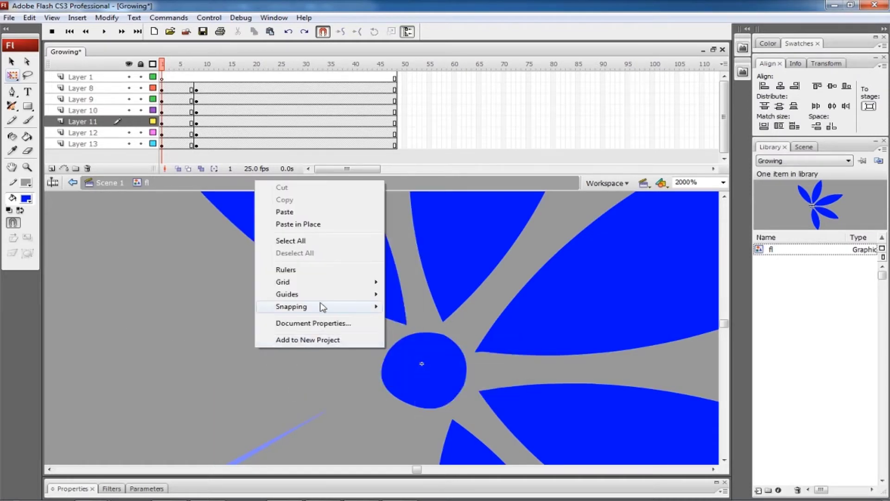
mouse_move(320, 306)
left_click(402, 307)
left_click(401, 312)
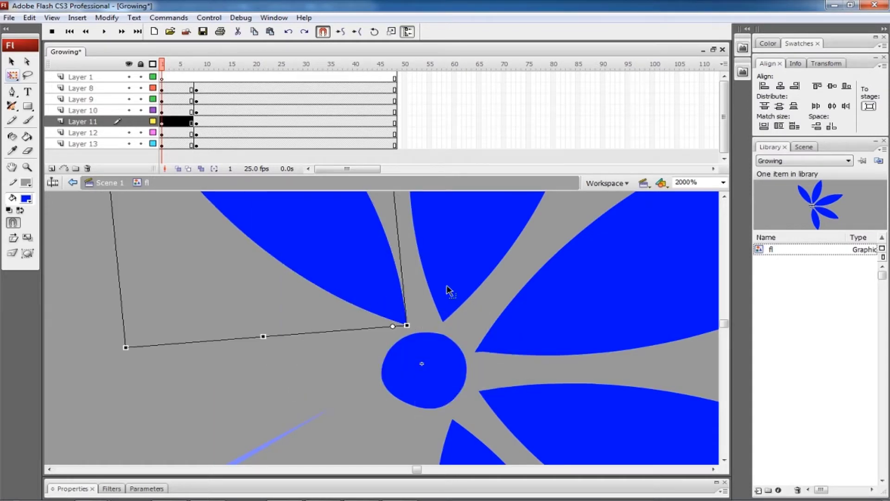
Turn off object snapping and set the transformation points of the upper-left and top petals exactly at their base tips
left_click_drag(408, 324, 407, 325)
key("ctrl+minus")
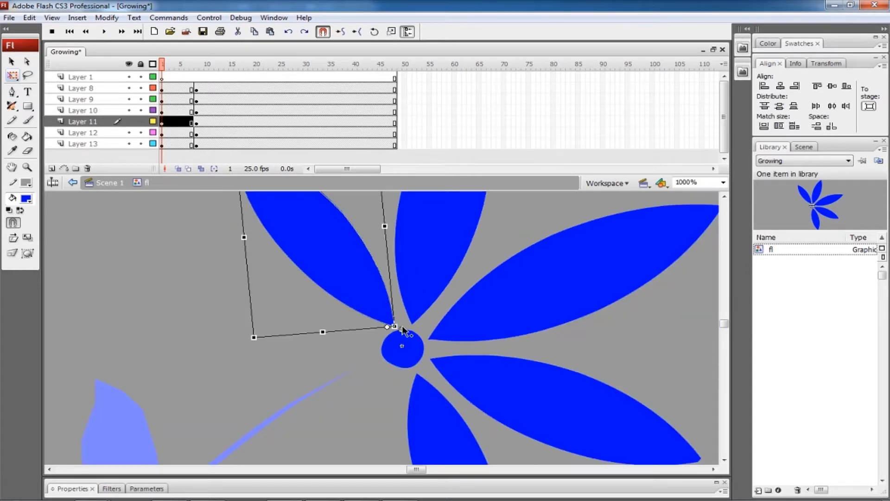
left_click(425, 312)
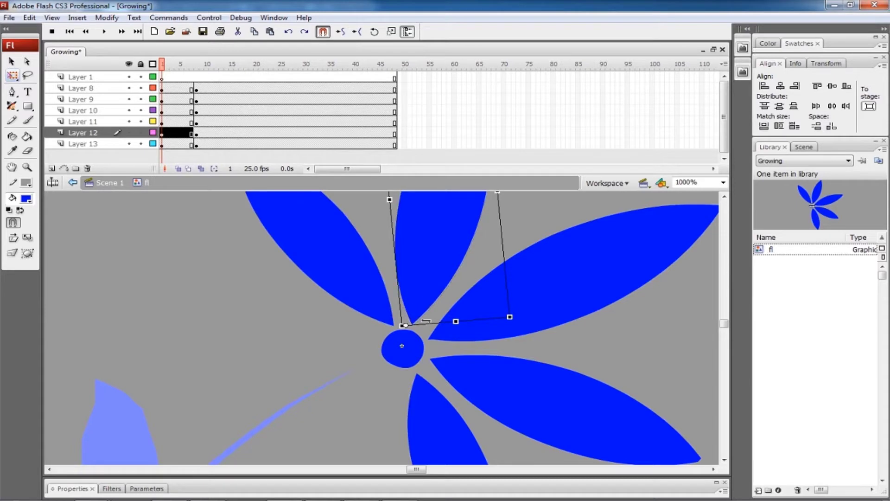
left_click(324, 32)
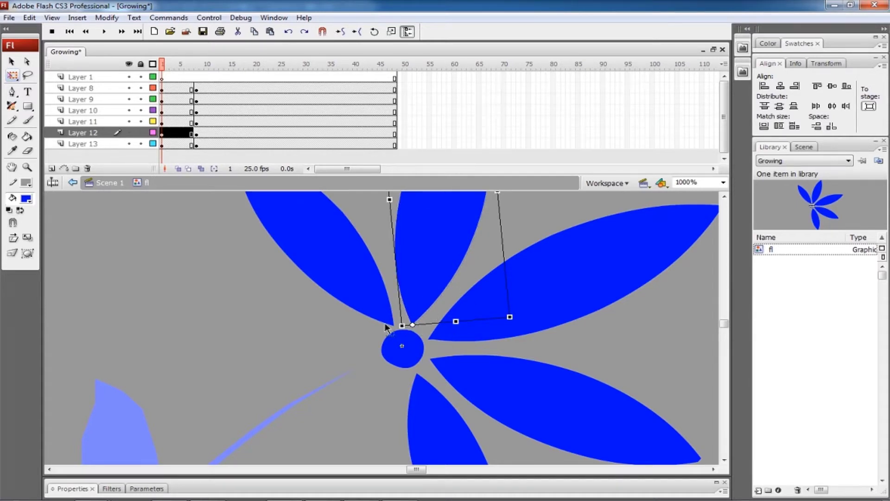
left_click(394, 325)
Move the transformation points of the upper-right, lower-right and bottom petals to their base tips beside the flower's centre
left_click(438, 334)
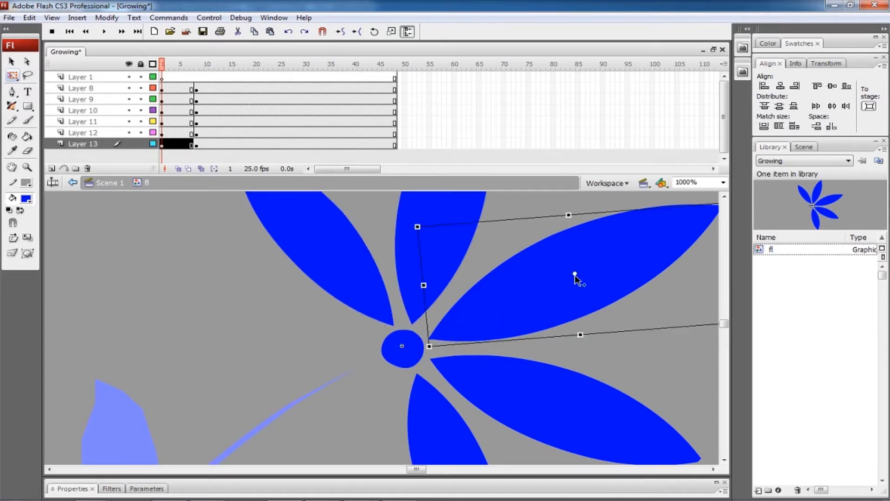
left_click(423, 330)
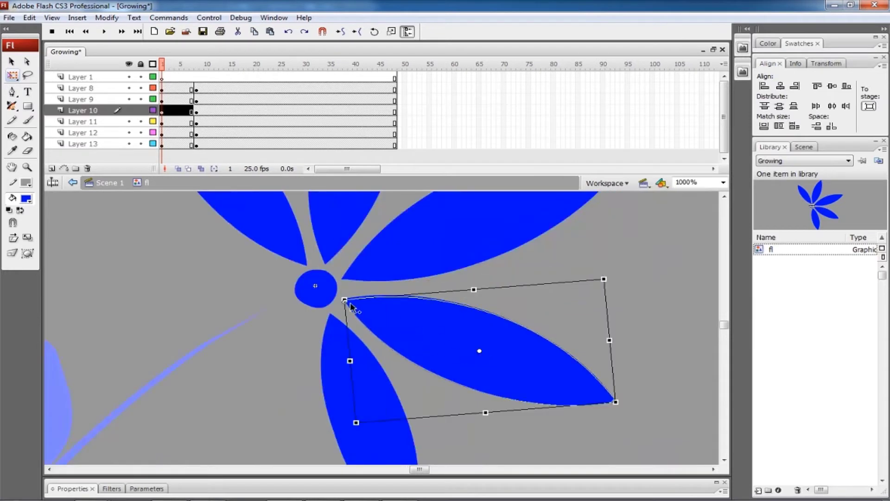
left_click(332, 363)
left_click_drag(374, 360, 353, 292)
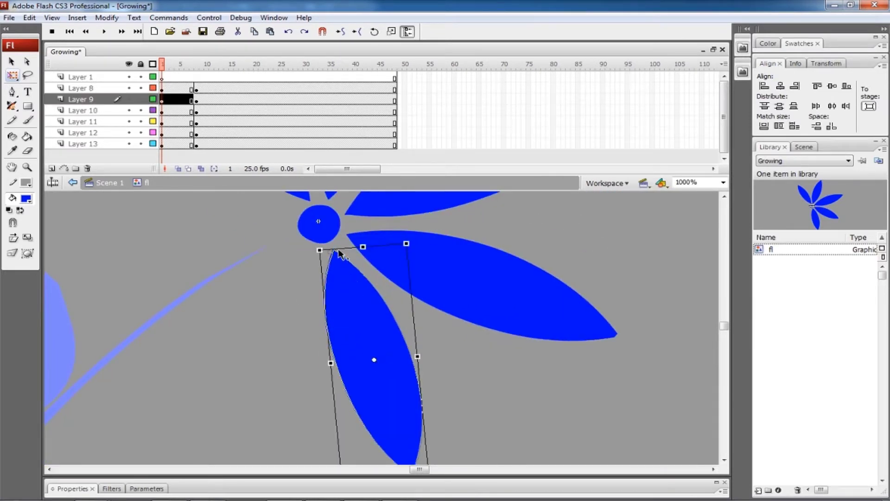
left_click_drag(340, 252, 338, 254)
left_click(451, 344)
key("ctrl+minus")
key("ctrl+minus")
Scale the flower's centre and the upper-left petal to 2% in their first keyframes
left_click_drag(195, 91, 198, 152)
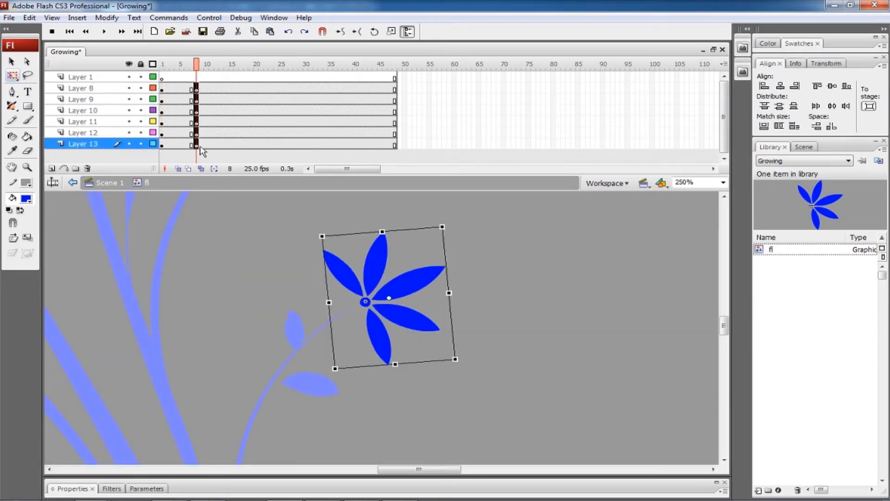
key("period")
left_click(366, 304)
key("ctrl+alt+s")
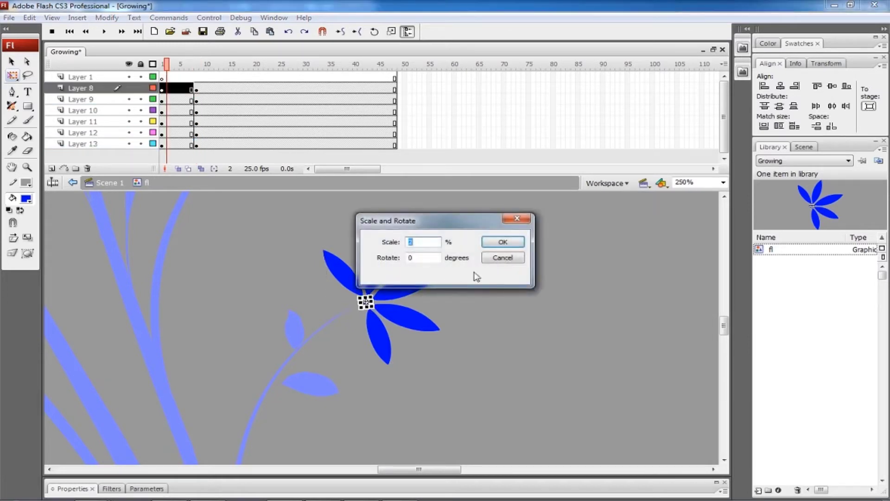
key("Escape")
left_click(362, 293)
key("ctrl+alt+s")
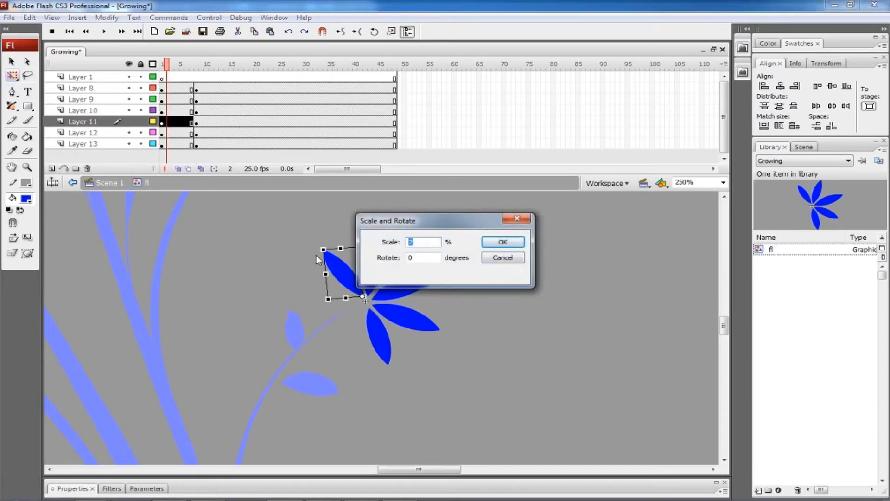
key("Return")
Scale the top petal and the upper-right petal to 2% in their first keyframes
left_click(376, 262)
key("ctrl+alt+s")
left_click(509, 242)
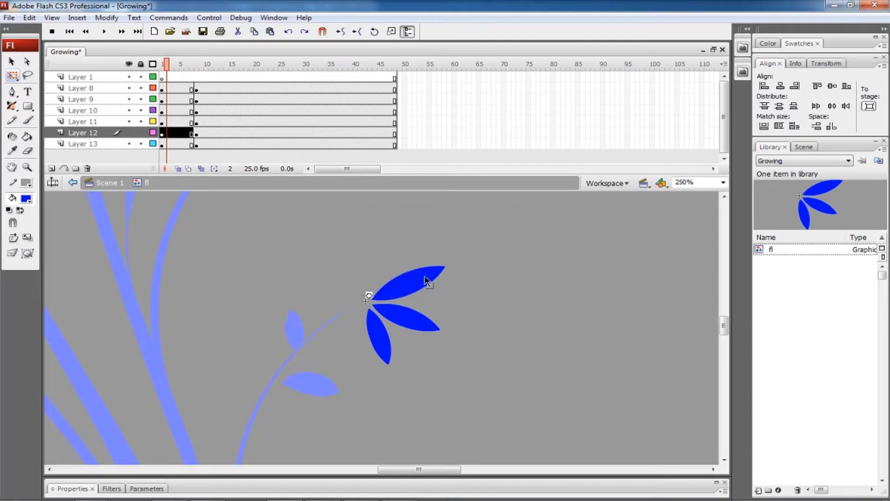
left_click(425, 280)
key("ctrl+alt+s")
left_click(502, 242)
Scale the lower-right petal and the bottom petal to 2% in their first keyframes
left_click(408, 318)
key("ctrl+alt+s")
left_click(502, 242)
left_click(380, 336)
key("ctrl+alt+s")
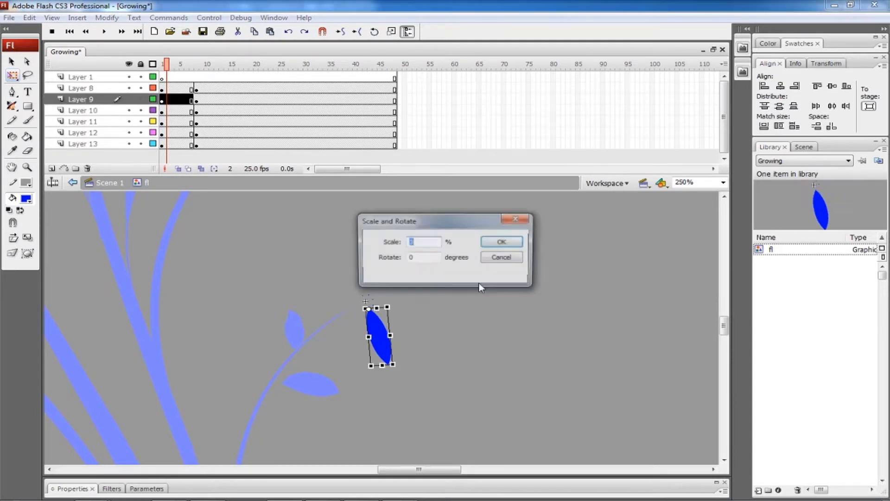
key("Return")
Apply a Motion tween between frames 1 and 8 on all the petal and centre layers
left_click_drag(176, 87, 177, 144)
left_click(193, 483)
left_click(210, 440)
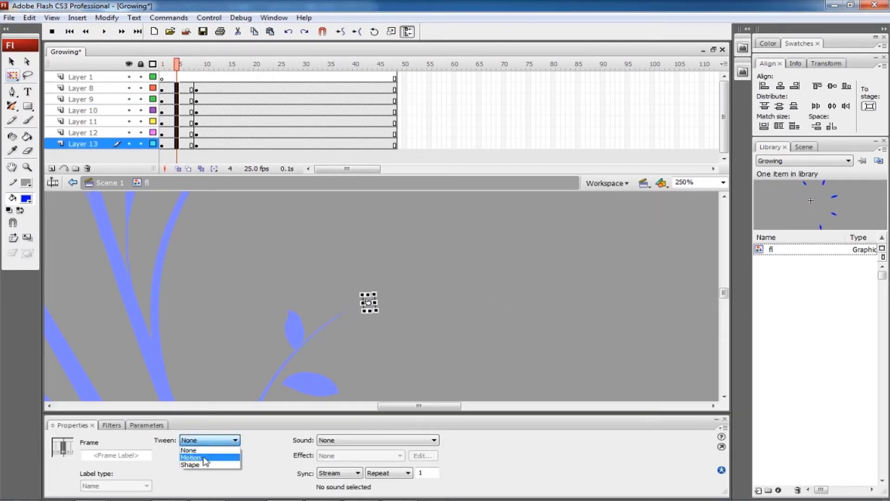
left_click(206, 458)
left_click(382, 344)
Identify each layer's petal and reorder the layers below Layer 8 as Layers 11, 12, 13, 9 and 10
left_click(162, 100)
left_click(163, 89)
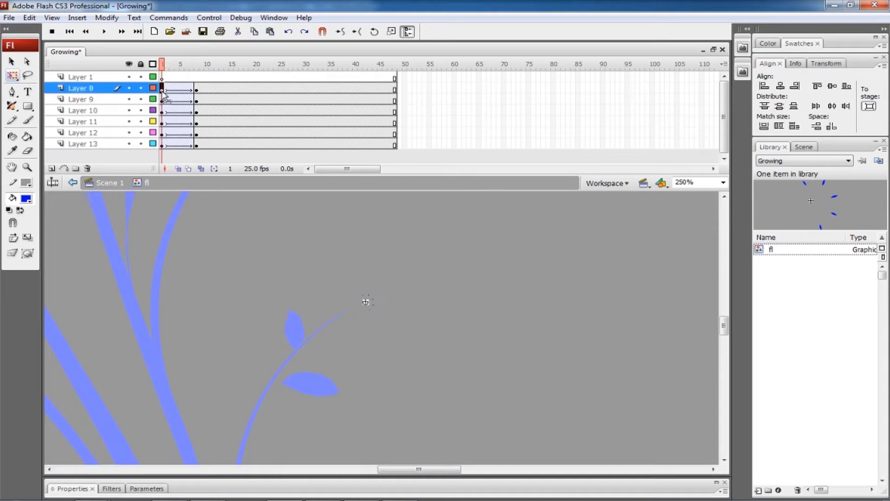
left_click(162, 100)
left_click(163, 111)
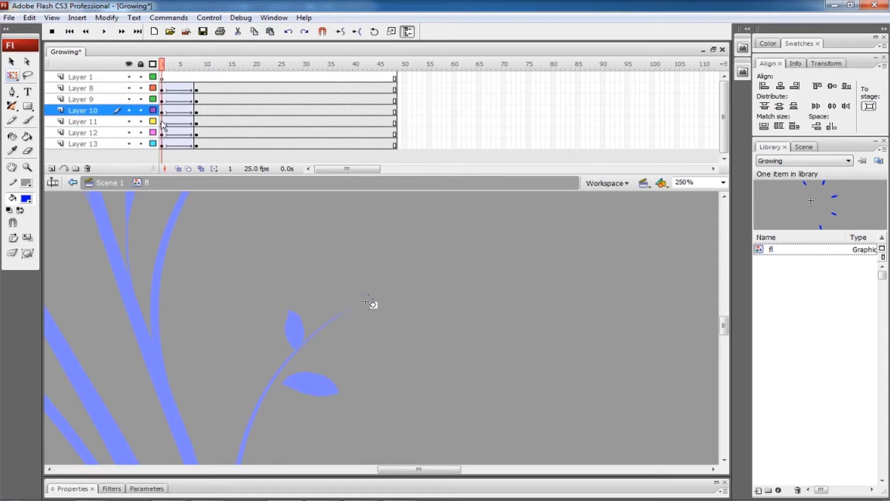
left_click(164, 123)
mouse_move(128, 123)
left_mouse_down()
mouse_move(127, 106)
mouse_move(124, 145)
mouse_move(124, 118)
mouse_move(137, 121)
left_mouse_up()
left_click(163, 112)
left_click(162, 134)
Stagger the petal tweens to start at frames 4, 7, 9, 11 and 13, and play the animation from frame 1
mouse_move(217, 141)
left_mouse_down()
mouse_move(164, 100)
mouse_move(240, 135)
mouse_move(184, 158)
mouse_move(195, 145)
mouse_move(246, 144)
mouse_move(205, 154)
mouse_move(219, 145)
left_mouse_up()
left_click(246, 145)
left_click(162, 64)
key("Return")
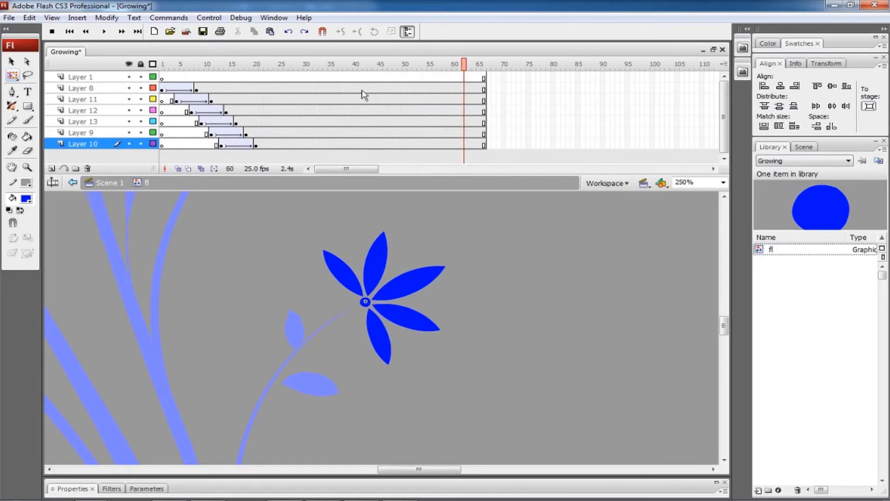
Return to Scene 1 and extend Layer 1 to frame 82
key("ctrl+1")
key("ctrl+2")
key("ctrl+e")
left_click_drag(246, 76, 564, 119)
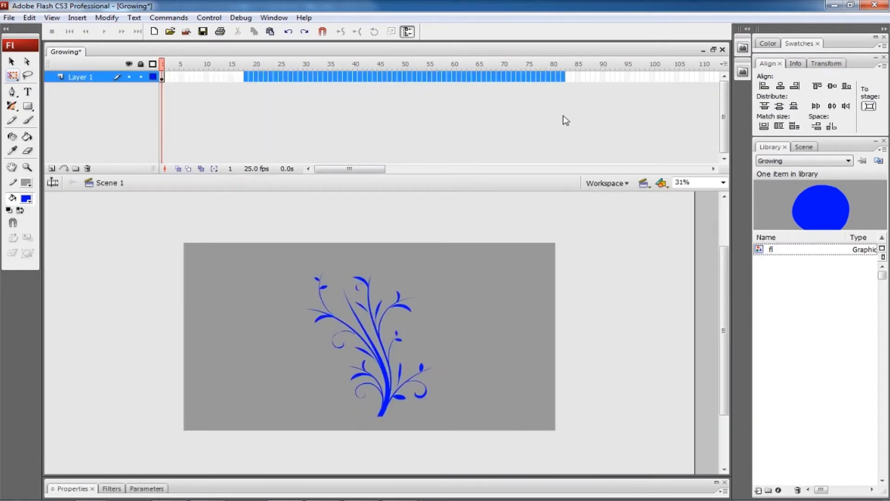
key("F5")
Convert all seven flowers on the stems into a single graphic symbol named sre
left_click(500, 301)
left_click(200, 74)
left_click_drag(200, 74, 296, 74)
key("ctrl+=")
left_click(424, 297)
left_click(316, 269, "shift")
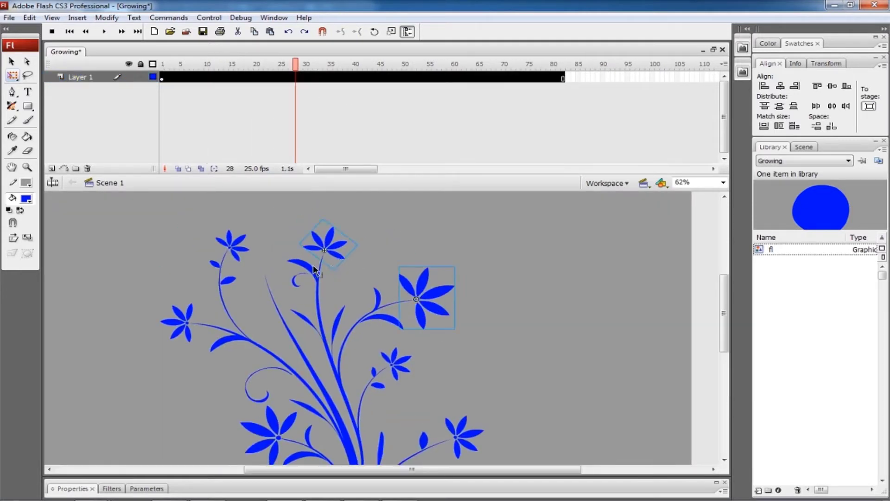
left_click_drag(237, 305, 266, 267)
left_click(216, 287, "shift")
left_click(306, 398, "shift")
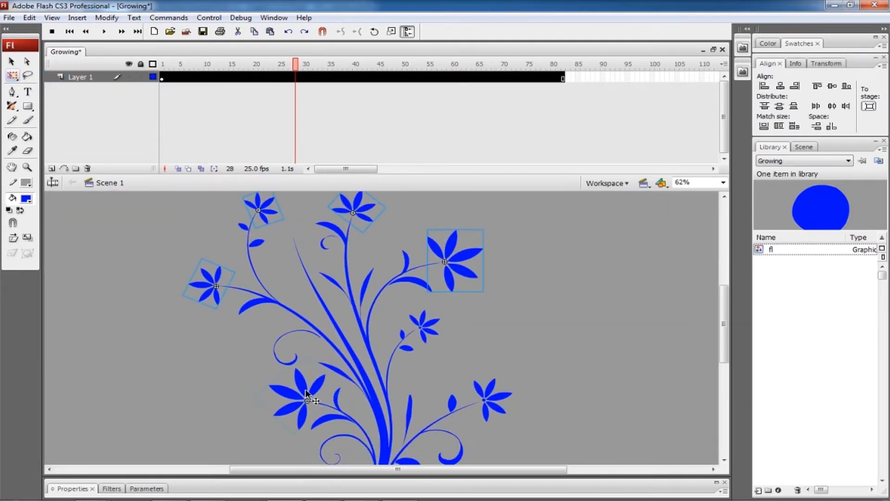
left_click(414, 343, "shift")
scroll(473, 359, "right", 5)
key("F8")
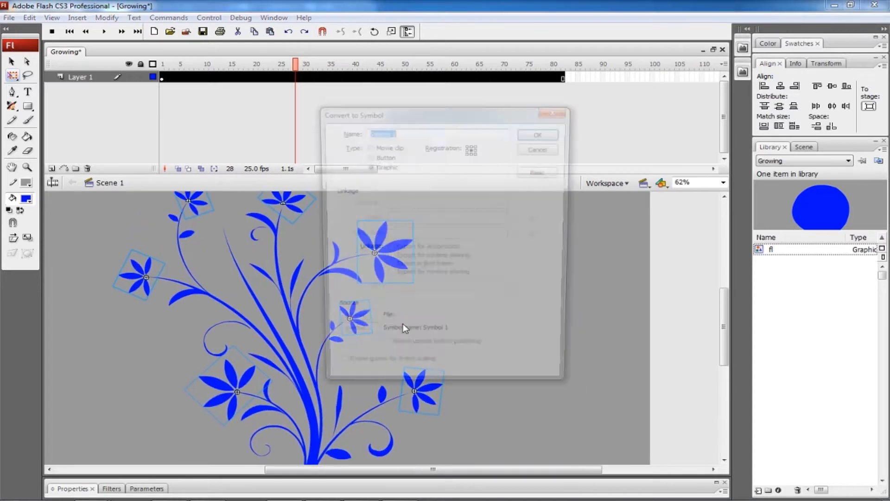
type("sre")
key("Return")
Cut the sre flower symbol from Layer 1 and paste it in place on a new layer above, starting at frame 1
left_click(403, 312)
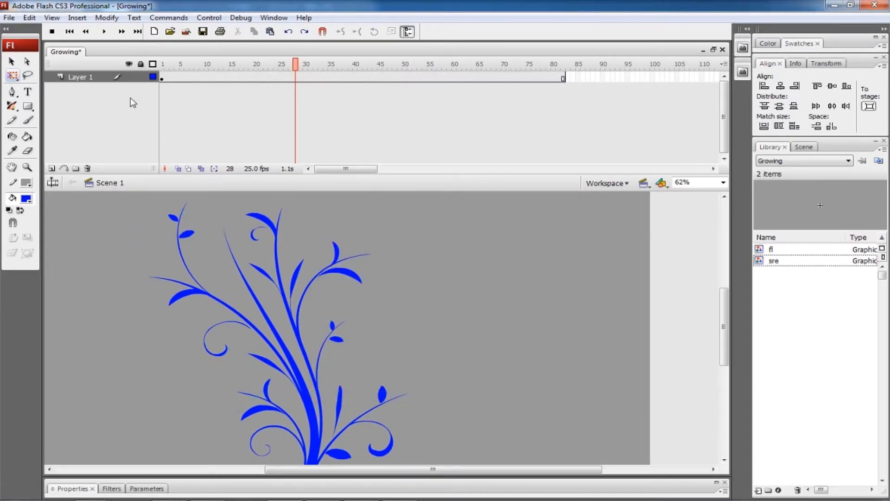
left_click(52, 169)
left_click(163, 77)
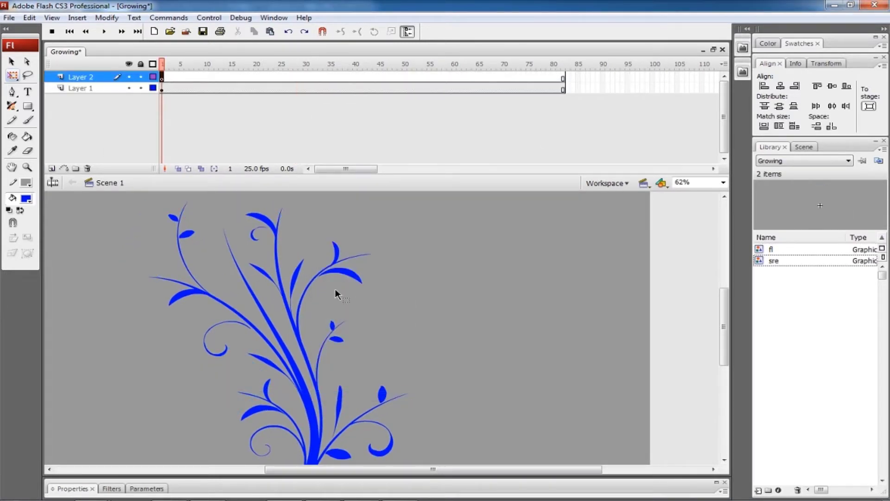
Open the sre symbol for editing and extend its Layer 1 beyond frame 110
double_click(290, 302)
left_click_drag(193, 78, 489, 78)
left_click(420, 265)
left_click_drag(420, 265, 424, 296)
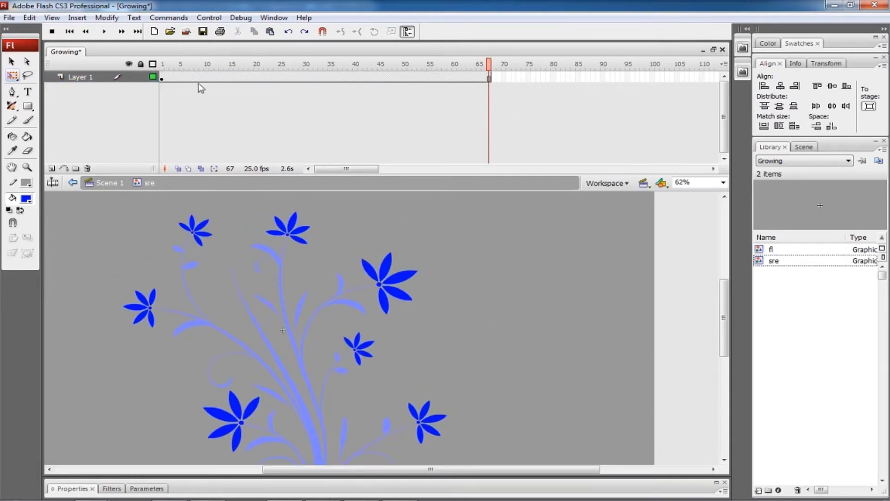
left_click_drag(581, 77, 710, 77)
key("F5")
left_click(549, 308)
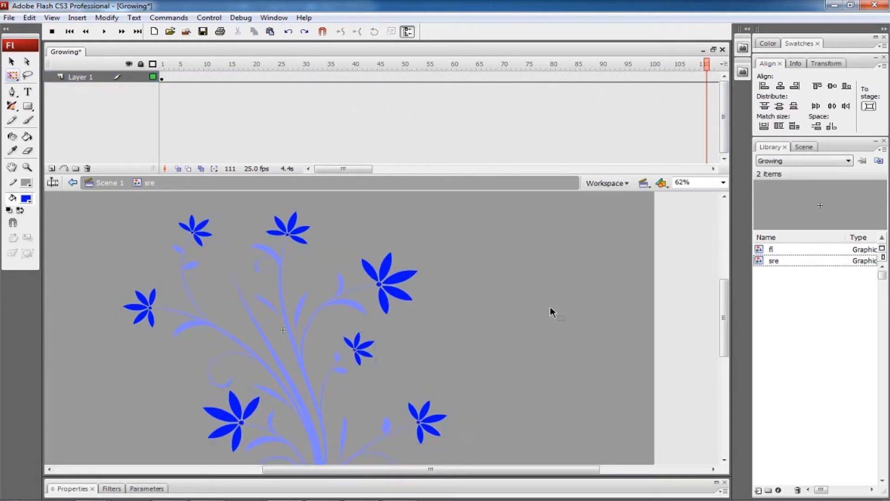
Return to Scene 1, scrub the timeline to frame 28, and hide Layer 2 with the flowers
double_click(506, 306)
left_click_drag(234, 83, 295, 83)
left_click(130, 77)
left_click_drag(416, 324, 406, 264)
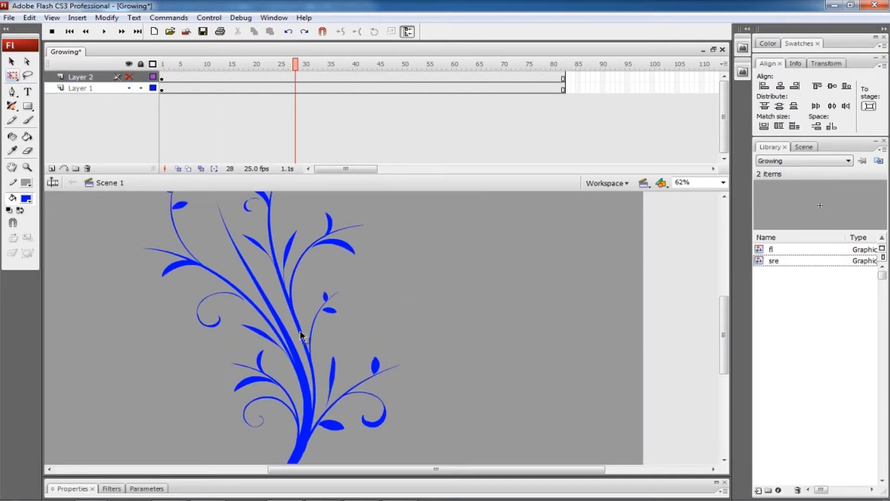
Cut the three main stems from Layer 1 and paste them in place on a new layer at frame 1
left_click(79, 89)
key("Delete")
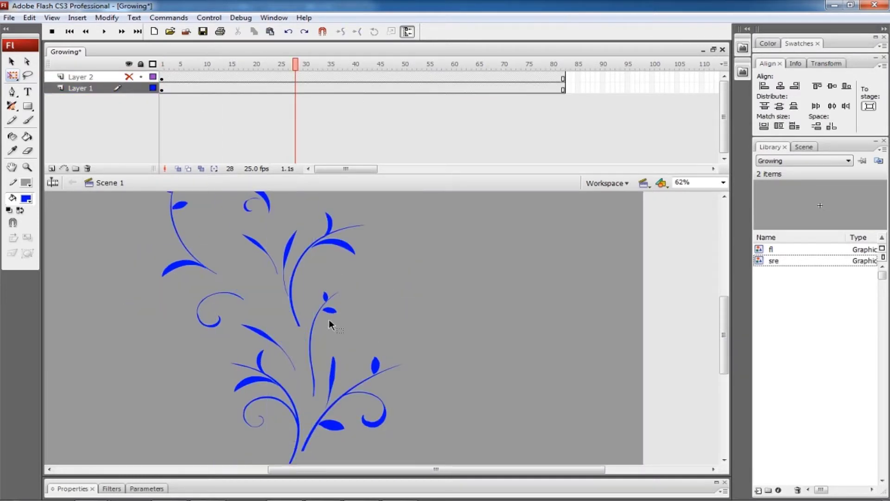
left_click(52, 169)
left_click(162, 88)
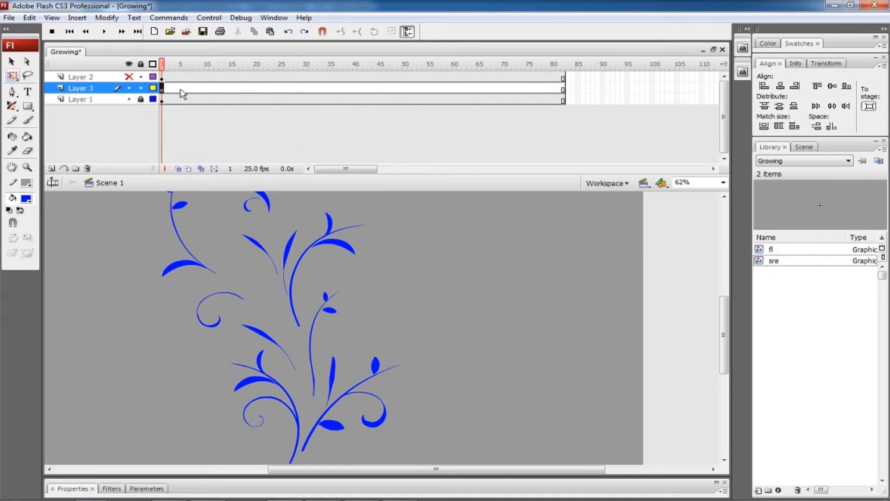
key("ctrl+shift+v")
Place the stem layer below Layer 1, rename it main, and lock and hide it
left_click_drag(79, 88, 75, 105)
double_click(77, 99)
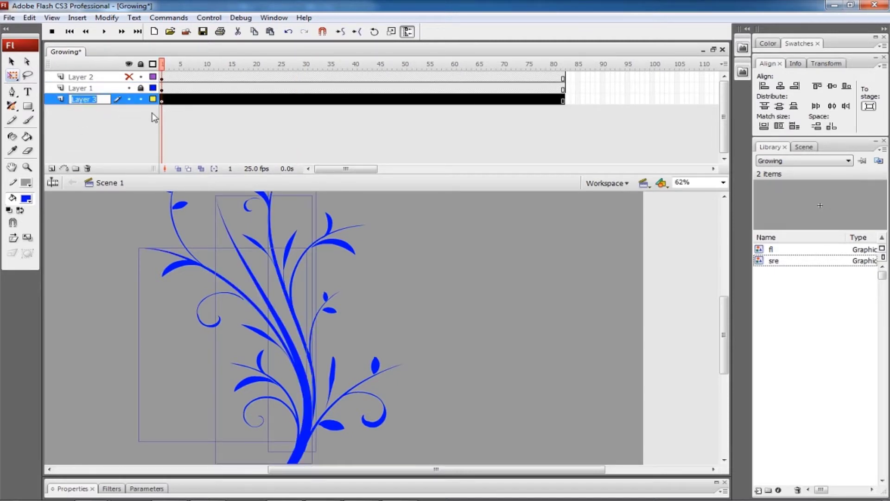
type("main")
left_click(127, 120)
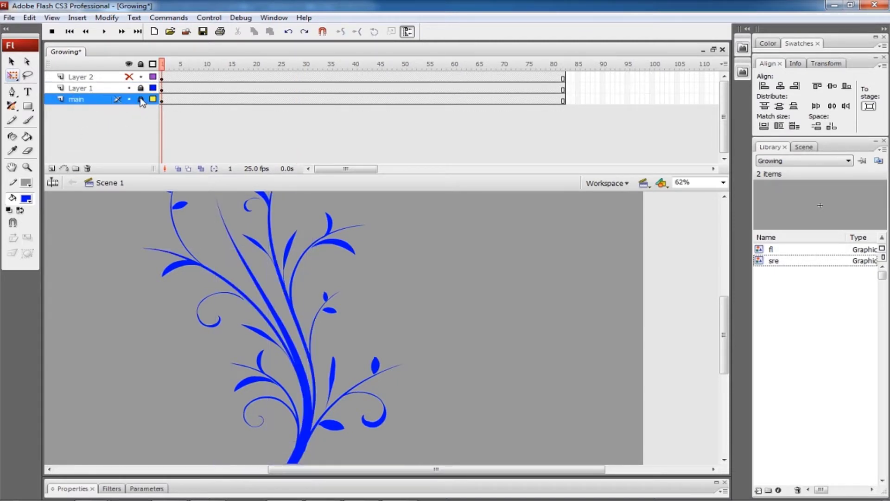
left_click(130, 99)
Cut the five side branches from Layer 1 and paste them in place on a new layer above main
left_click_drag(390, 326, 403, 289)
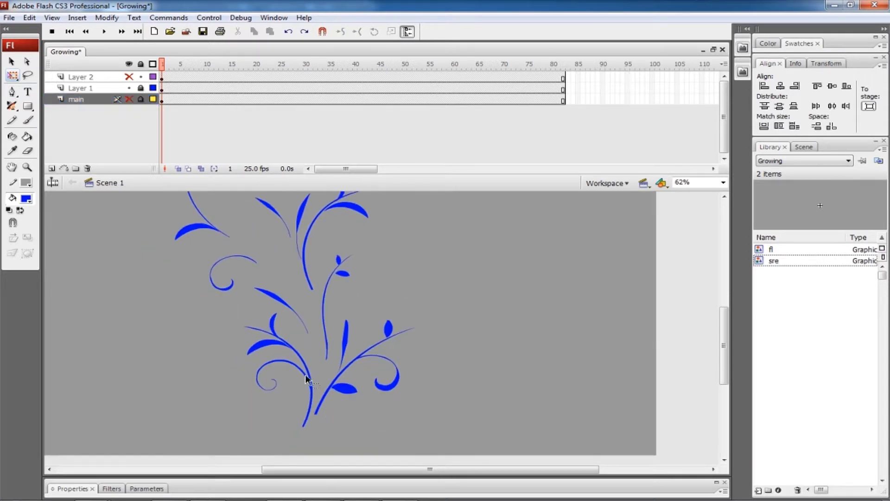
left_click(347, 366)
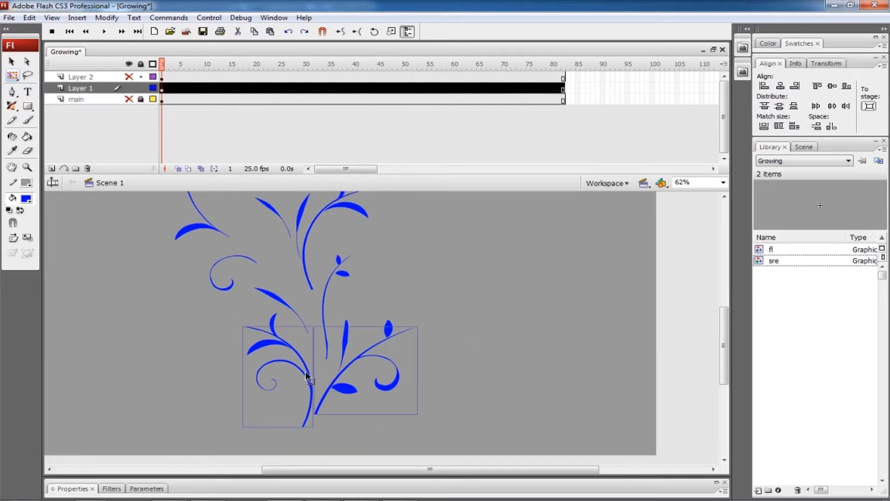
left_click(325, 325, "shift")
left_click(305, 268, "shift")
scroll(265, 290, "up", 3)
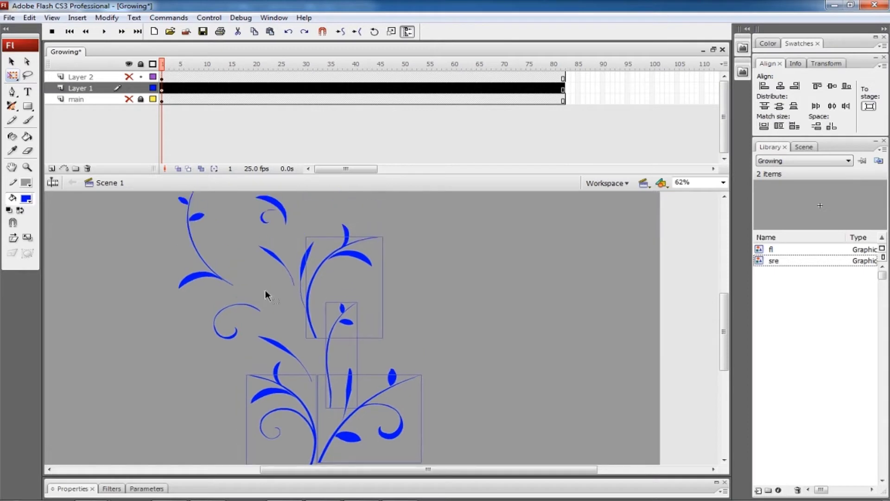
left_click(233, 284, "shift")
scroll(344, 302, "up", 2)
key("Delete")
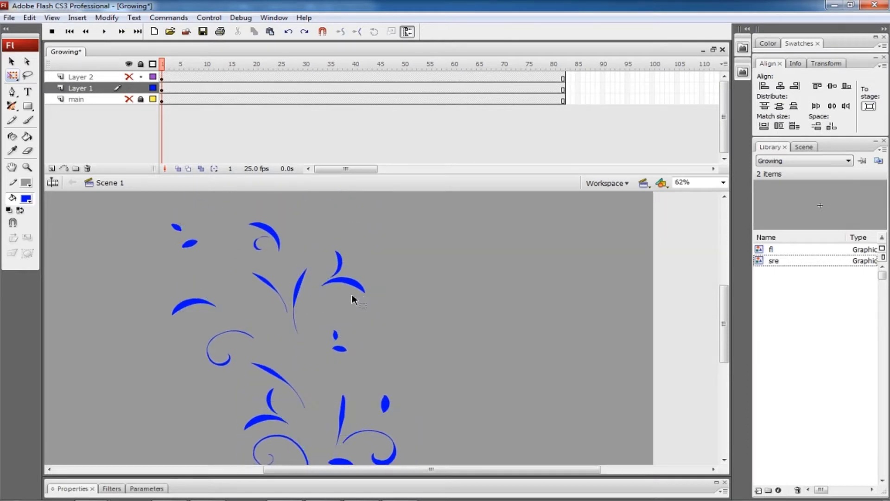
left_click(96, 99)
left_click(52, 169)
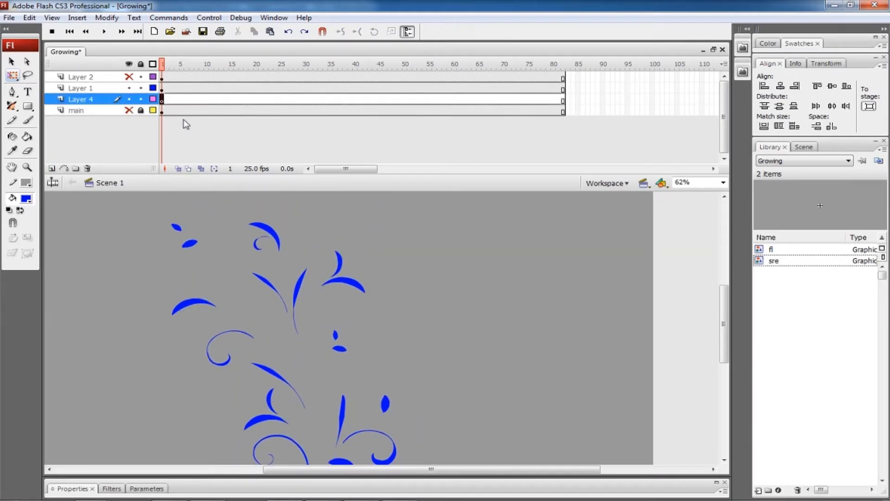
key("ctrl+shift+v")
Rename the side-branch layer as branches, then lock and hide it
double_click(88, 100)
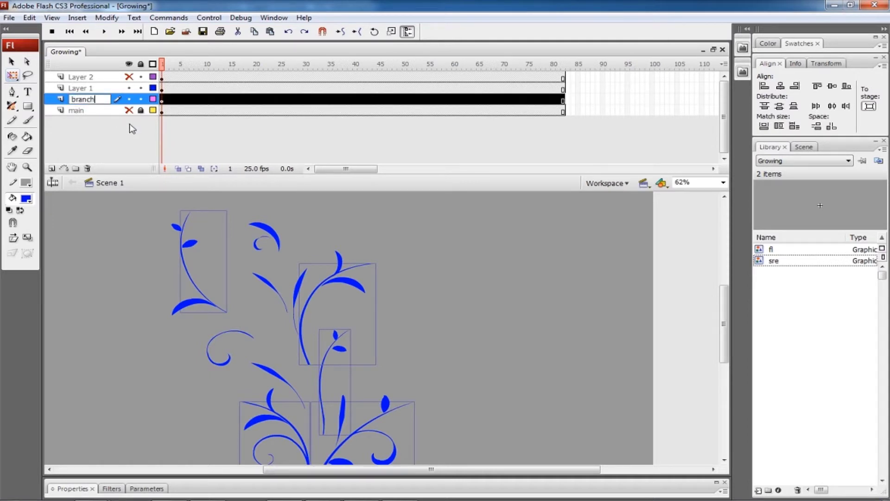
left_click(133, 142)
left_click(141, 99)
left_click(128, 99)
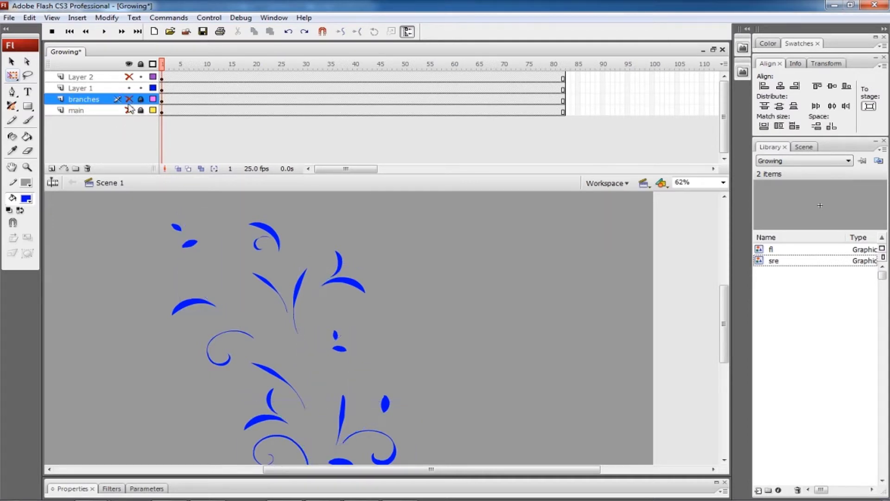
Cut the spiral curls and the long slender leaves from Layer 1
scroll(346, 343, "down", 3)
left_click(314, 371)
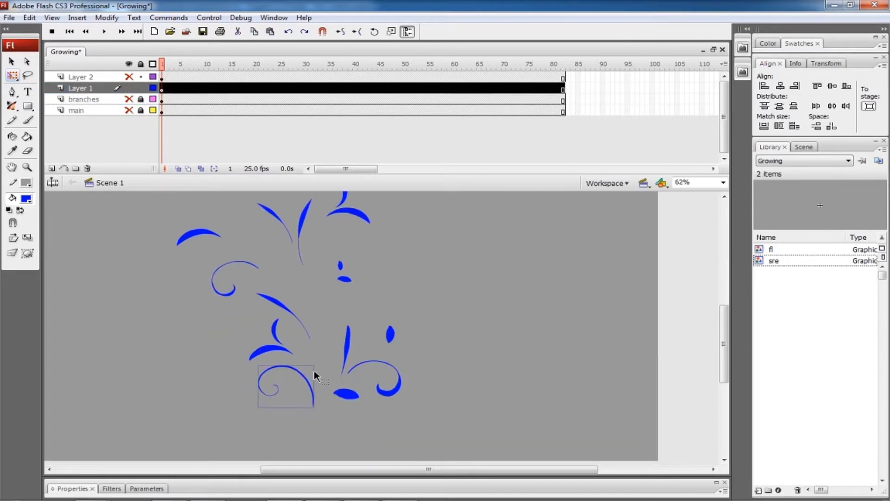
left_click(257, 266, "shift")
left_click(377, 363, "shift")
scroll(371, 352, "up", 1)
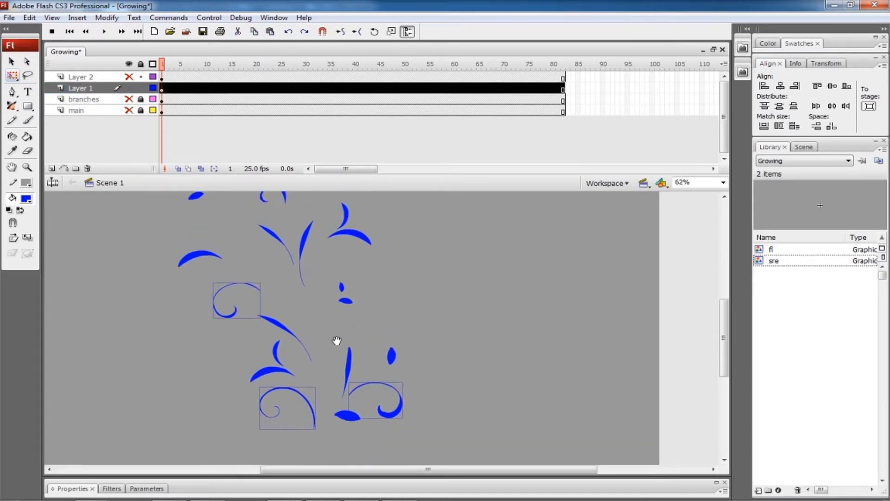
left_click_drag(337, 341, 338, 373)
left_click(314, 393, "shift")
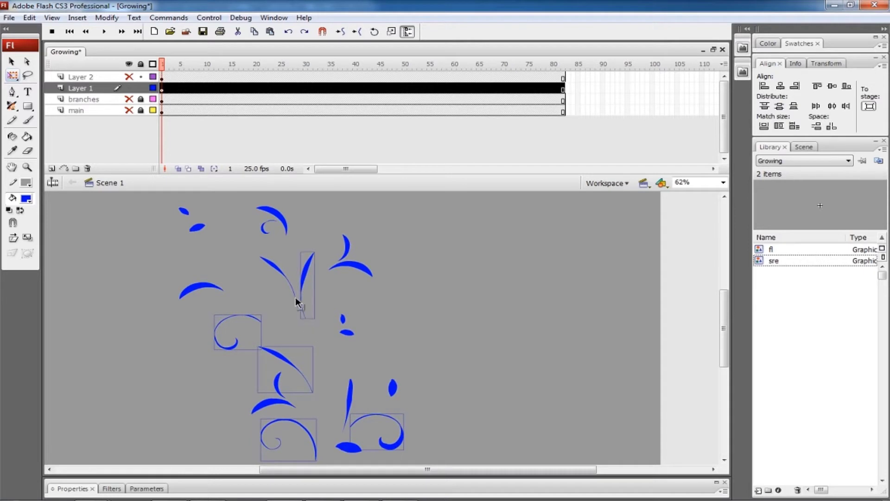
scroll(355, 277, "down", 2)
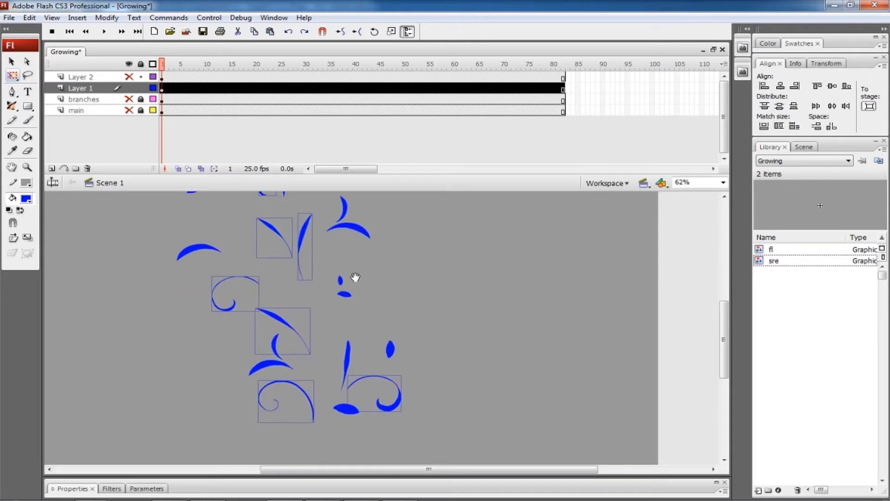
key("ctrl+x")
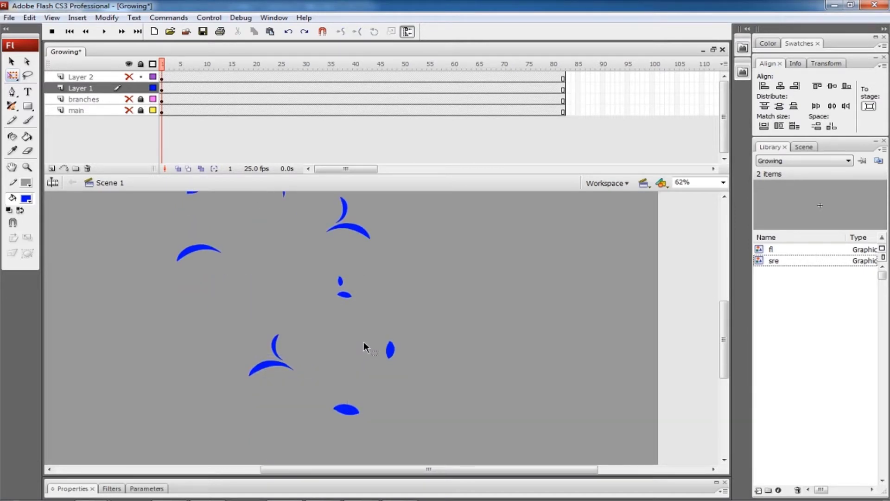
Add a layer named leaves above branches, paste the curls and slender leaves there in place, and lock and hide it
left_click(51, 168)
left_click_drag(104, 96, 105, 104)
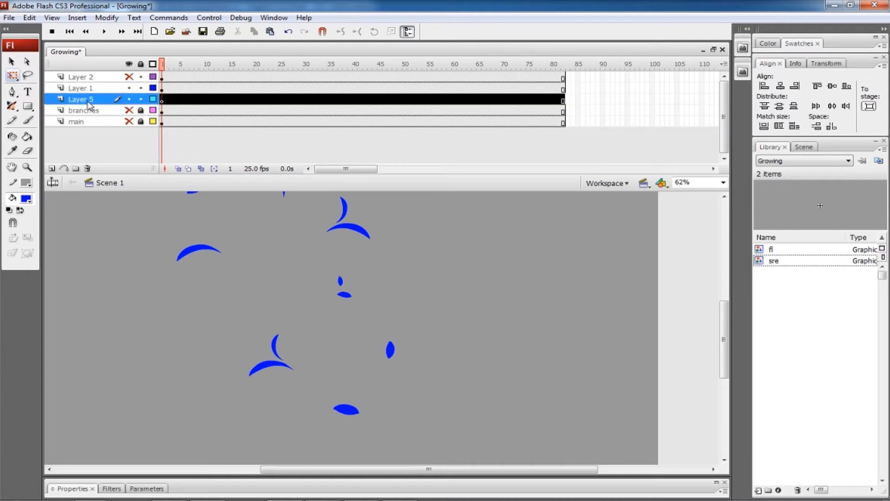
double_click(84, 99)
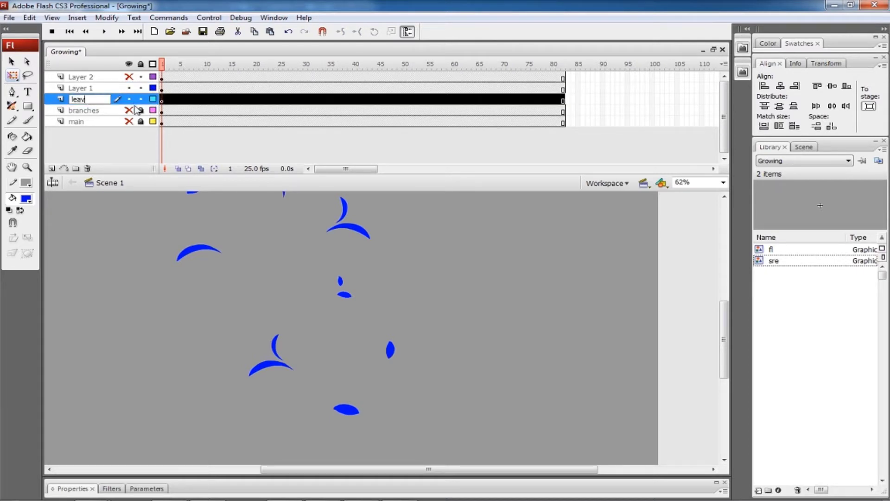
key("Return")
key("ctrl+shift+v")
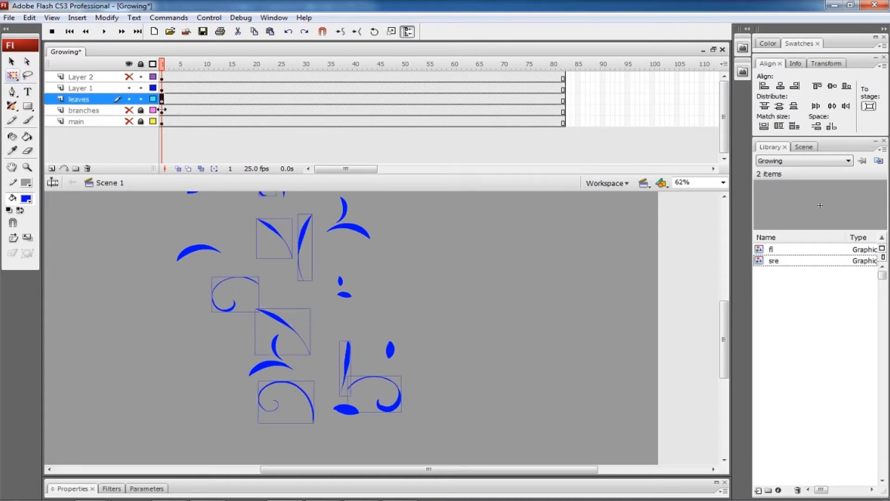
left_click(129, 98)
Rename Layer 1 as small leaves, then lock and hide it
left_click(83, 88)
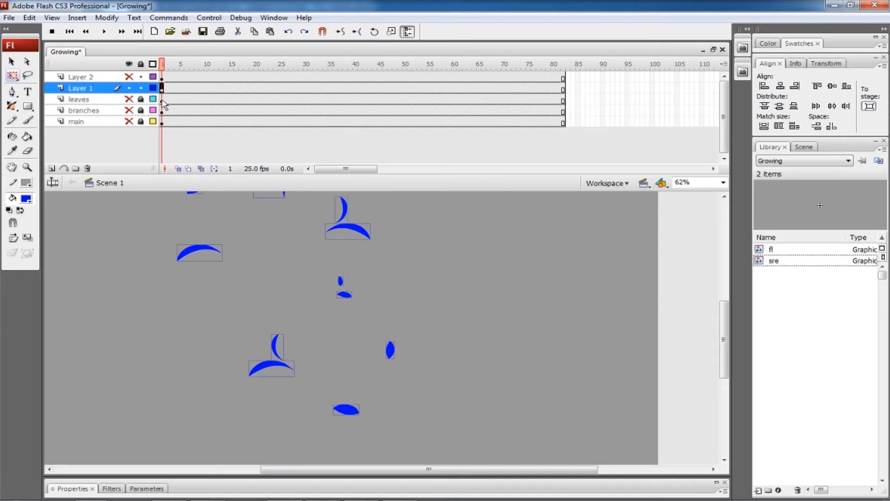
scroll(383, 314, "up", 2)
double_click(87, 91)
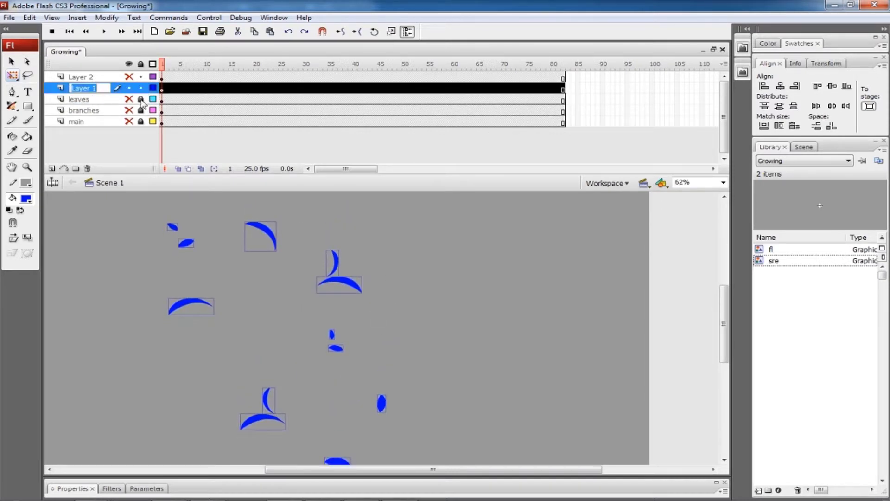
type("sm")
type("all leaves")
left_click(124, 145)
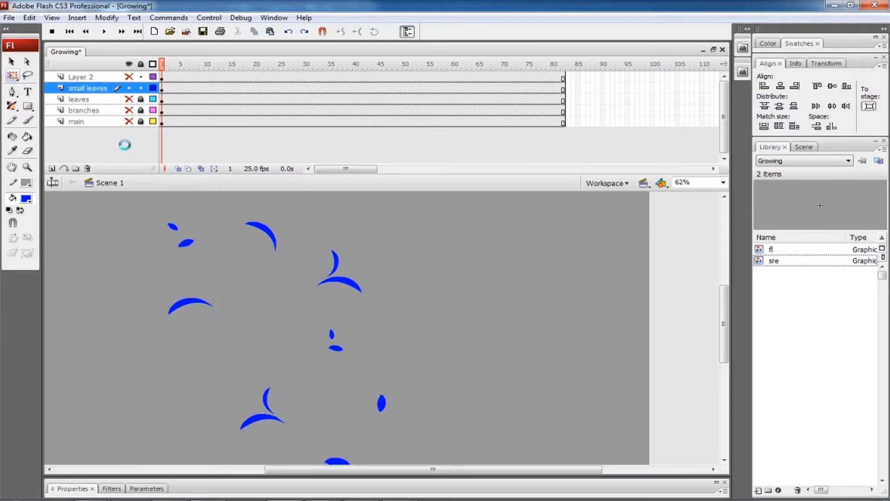
mouse_move(131, 103)
left_mouse_down()
mouse_move(144, 107)
mouse_move(129, 99)
left_mouse_up()
Add a new layer above main, unlock main, and cut its two outer stems, leaving the thick middle stem
left_click(52, 168)
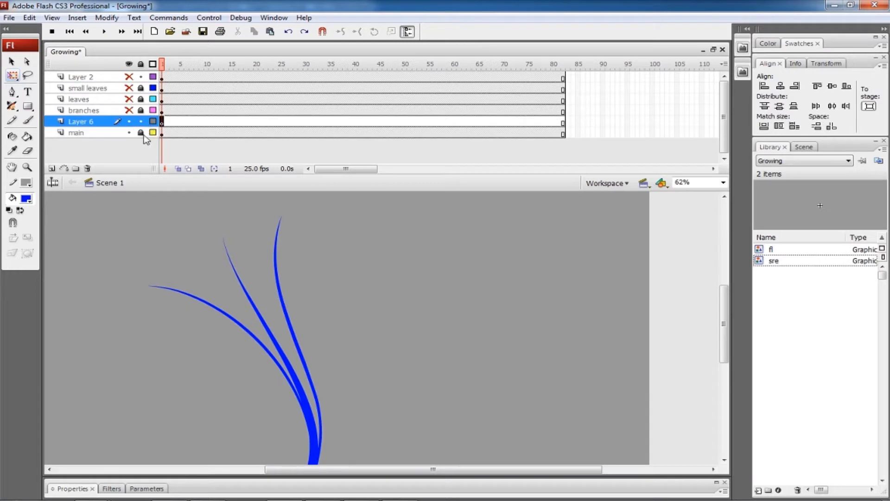
scroll(366, 371, "down", 3)
left_click(341, 385)
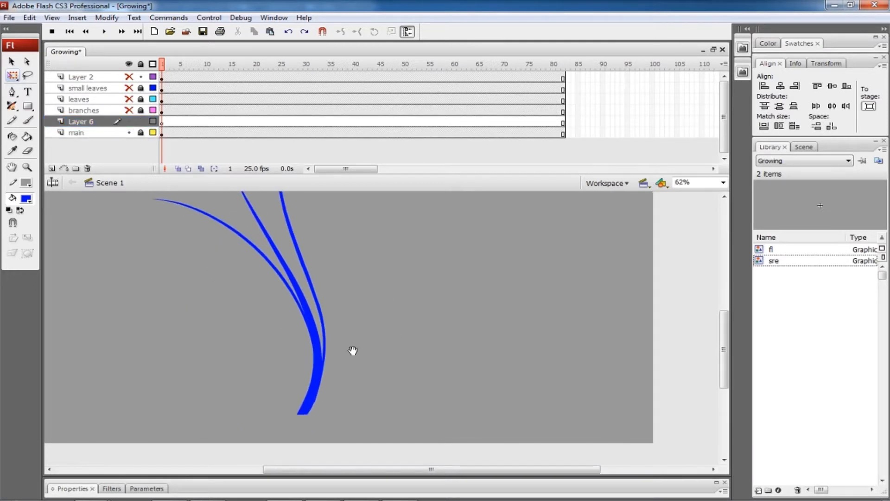
left_click(140, 133)
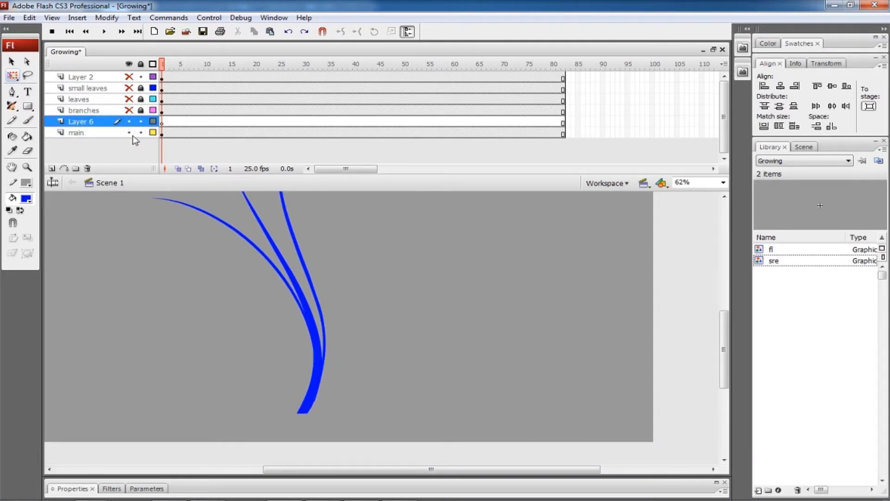
left_click(135, 134)
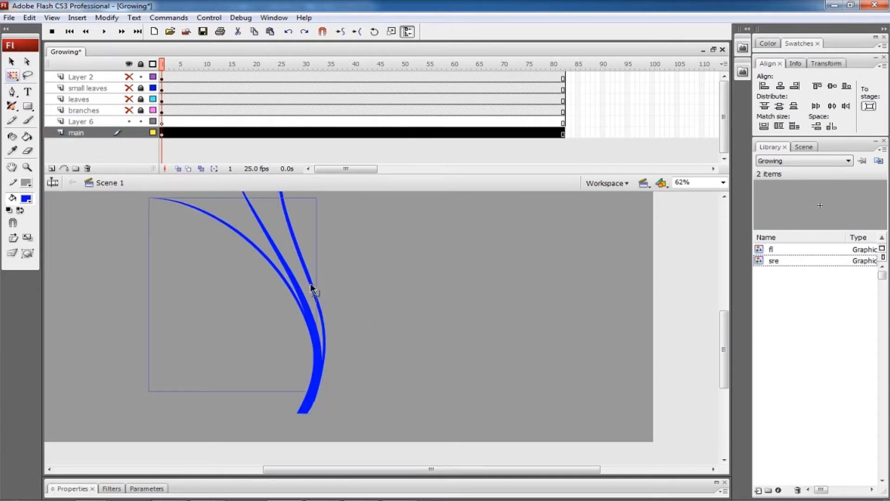
key("Delete")
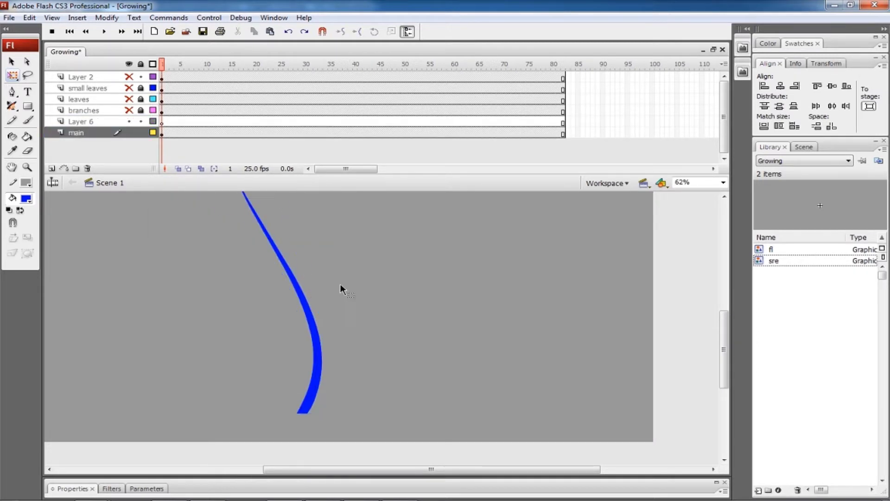
Add a layer directly above main, paste the two cut outer stems there in place, and rename it main 2
mouse_move(336, 291)
left_mouse_down()
mouse_move(350, 299)
mouse_move(346, 332)
mouse_move(342, 300)
mouse_move(342, 347)
mouse_move(336, 329)
left_mouse_up()
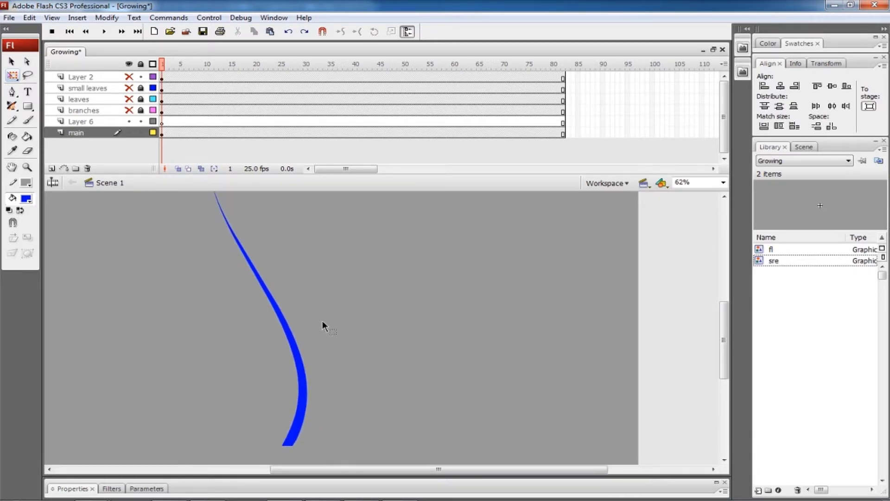
left_click(52, 168)
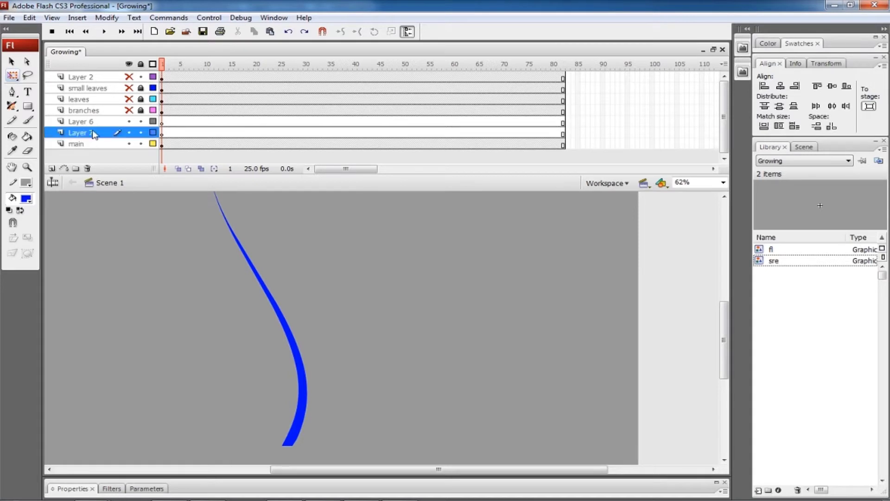
key("ctrl+shift+v")
double_click(112, 135)
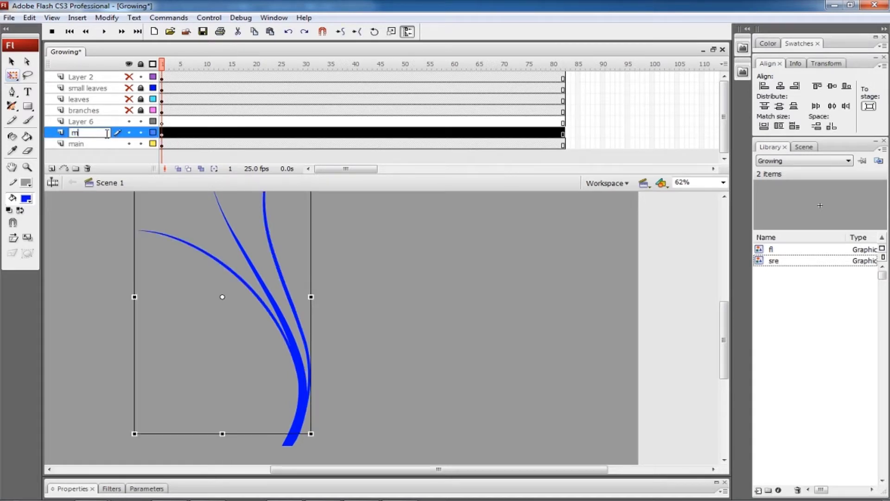
left_click(106, 159)
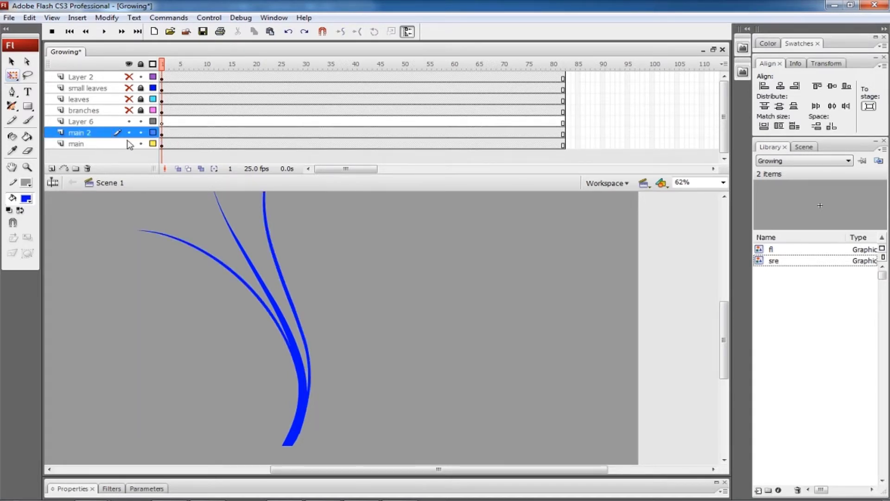
Move the empty Layer 6 between main 2 and main, and hide main 2
left_click_drag(104, 121, 115, 139)
left_click(129, 122)
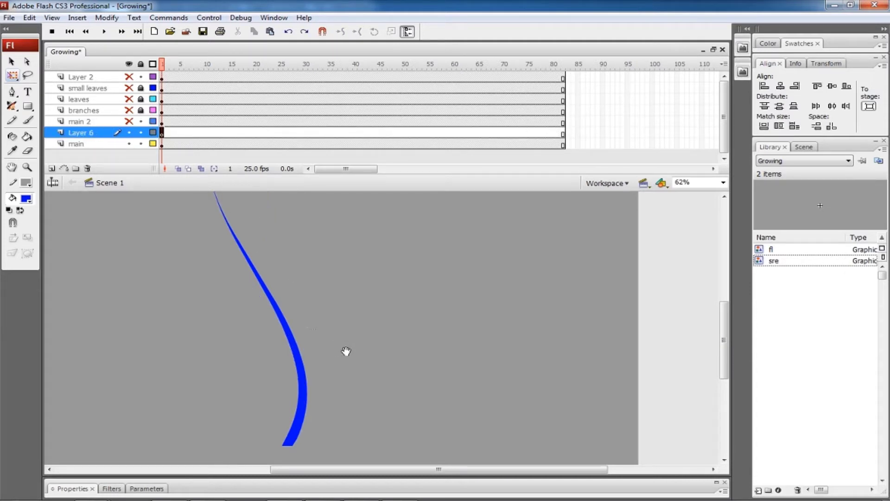
key("ctrl+a")
left_click_drag(335, 338, 340, 298)
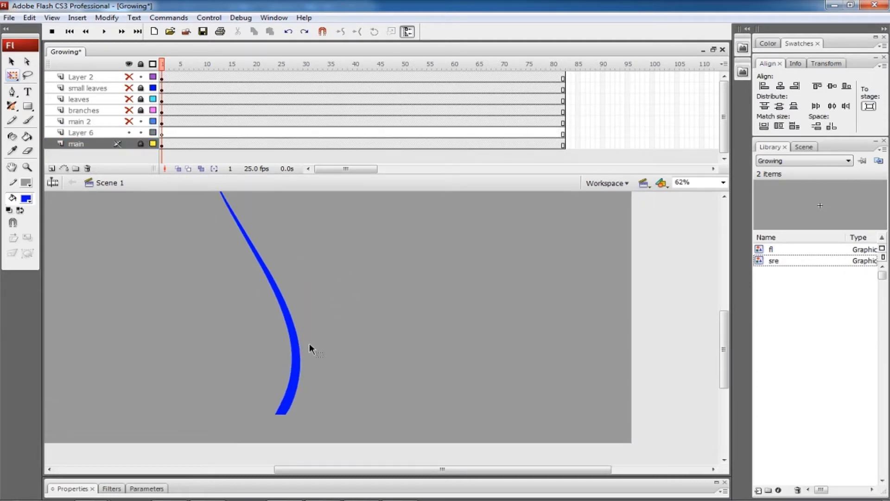
Unlock main and insert a keyframe at its frame 61, keeping the full thick stem there
left_click(141, 143)
key("ctrl+minus")
left_click(390, 341)
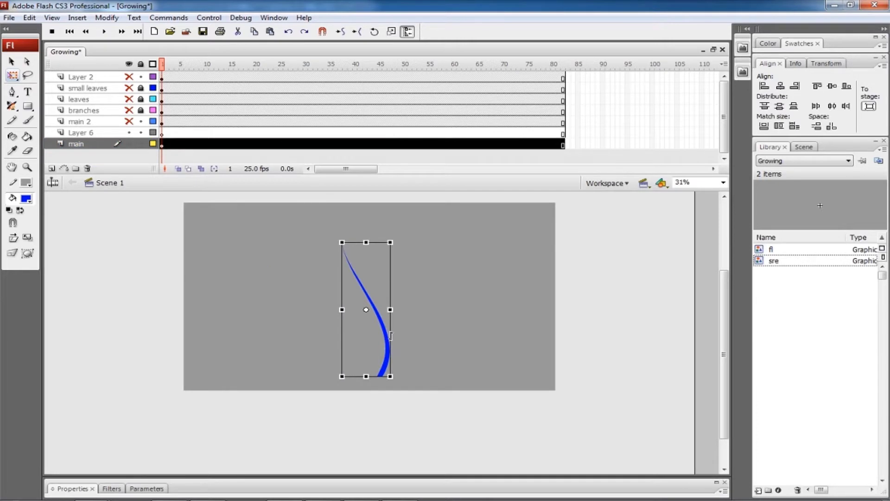
left_click(240, 252)
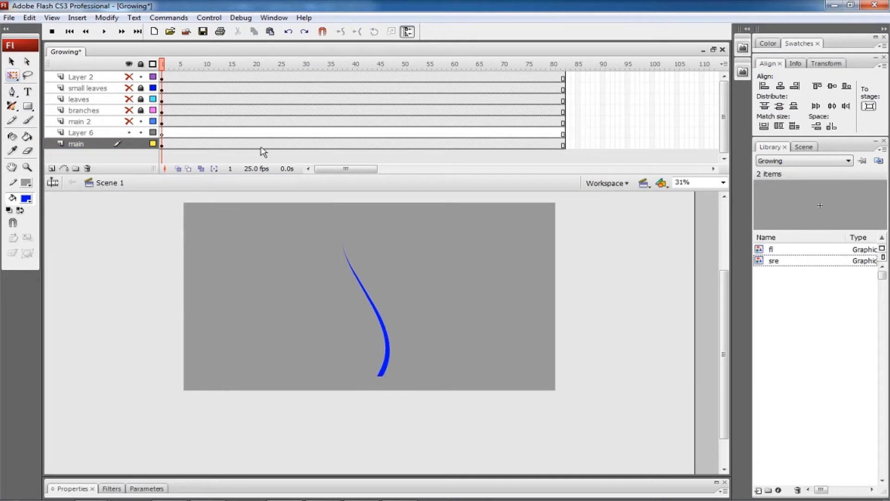
left_click(231, 144)
left_click(459, 145)
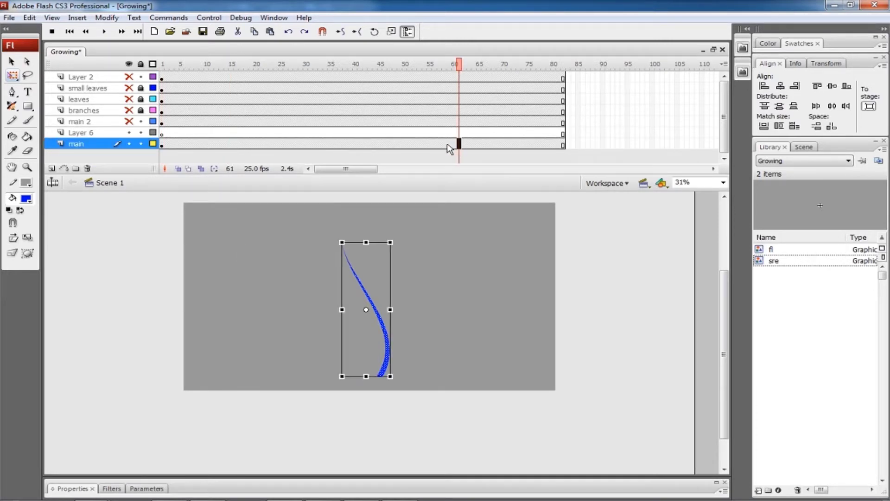
At frame 1 of main, set the stem's transformation point at its base and repeatedly scale the stem down
left_click(166, 144)
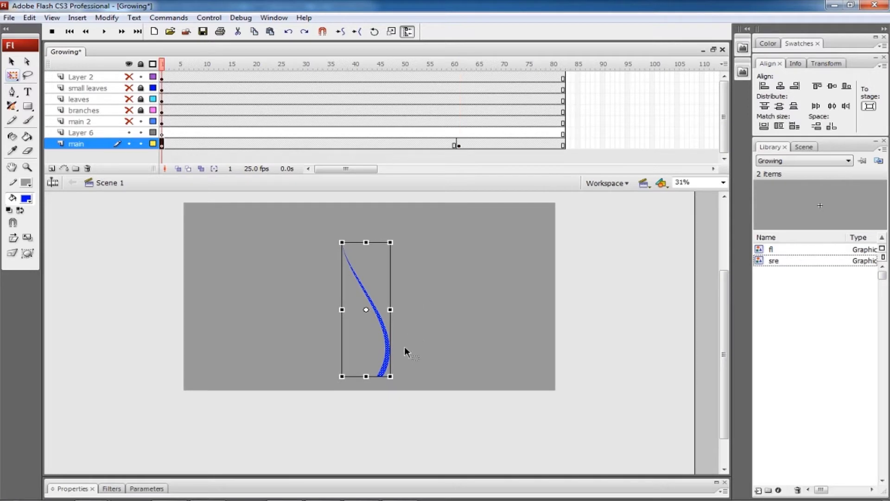
left_click(404, 347)
key("ctrl+3")
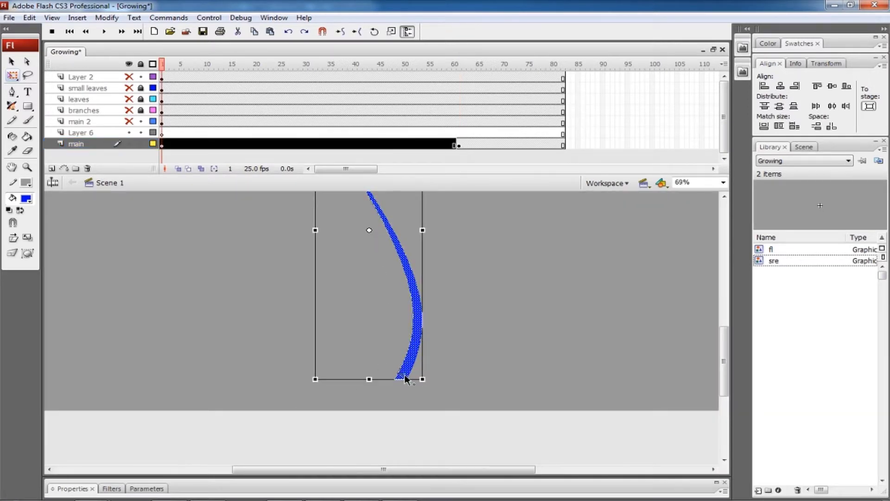
key("ctrl+alt+s")
key("Return")
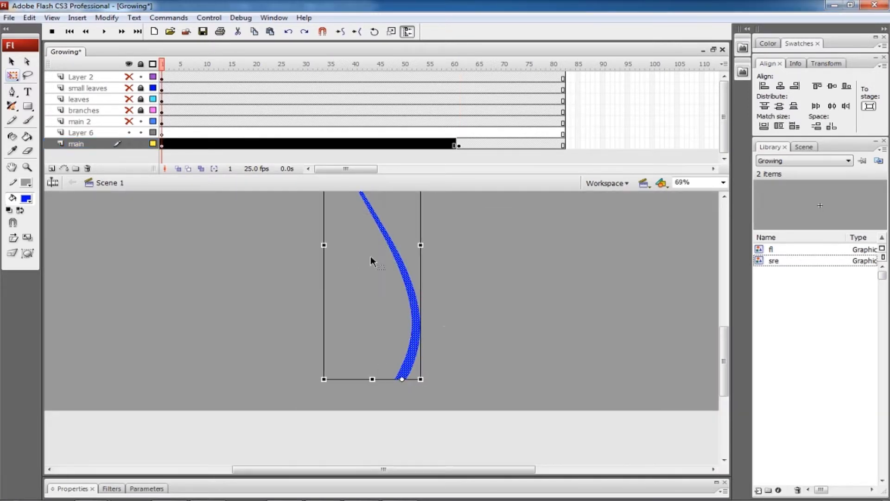
key("ctrl+z")
key("ctrl+z")
key("ctrl+z")
key("ctrl+z")
key("ctrl+3")
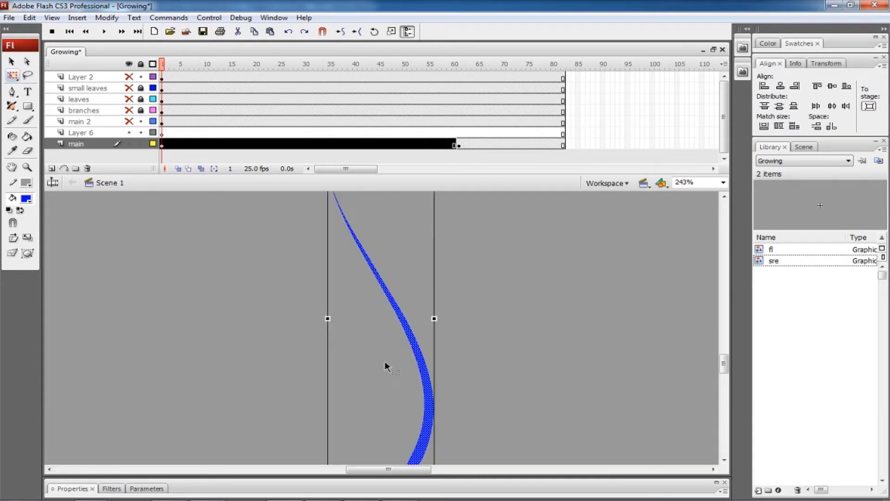
Delete the upper part of the frame 1 stem and reshape the remaining base into a tiny pointed sprout
key("Escape")
scroll(458, 356, "down", 1)
left_click(434, 322)
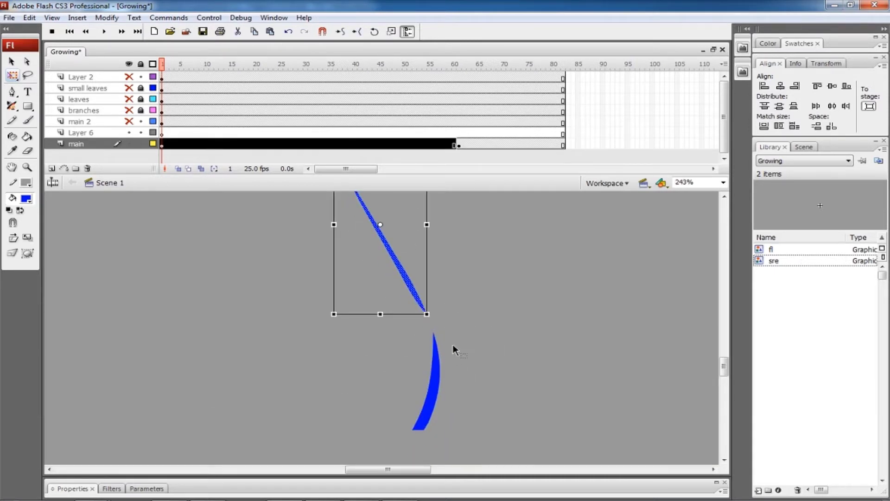
key("Delete")
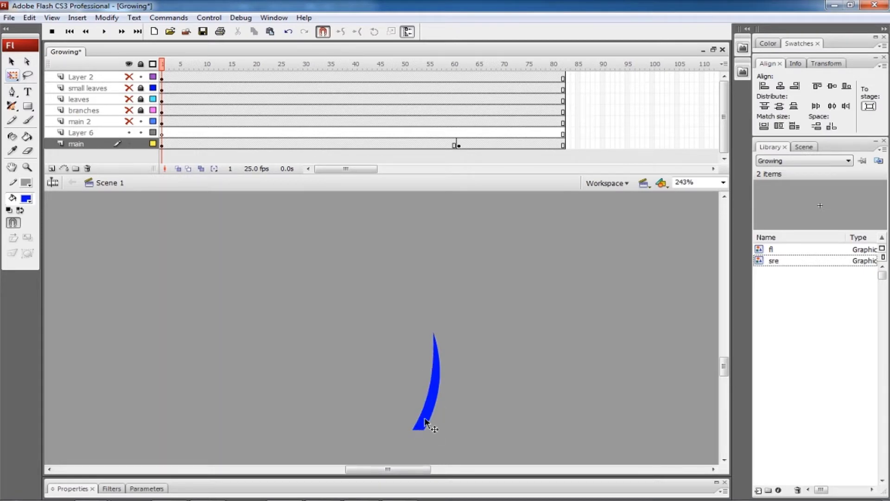
key("ctrl+z")
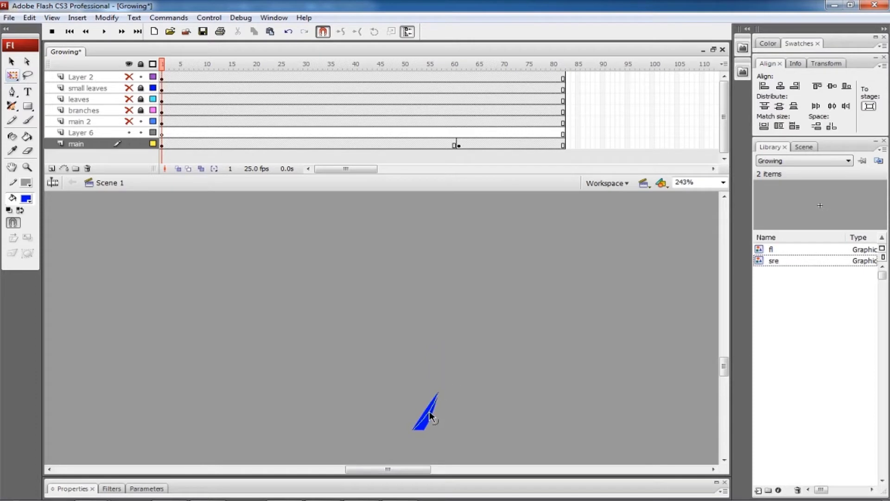
Copy the full-stem keyframe at frame 61 of main to frame 16
left_click(459, 145)
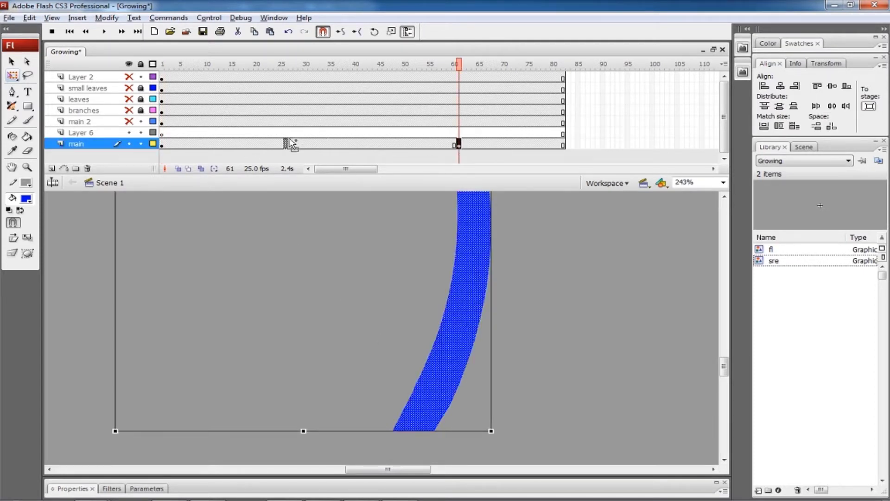
key("ctrl+z")
key("ctrl+z")
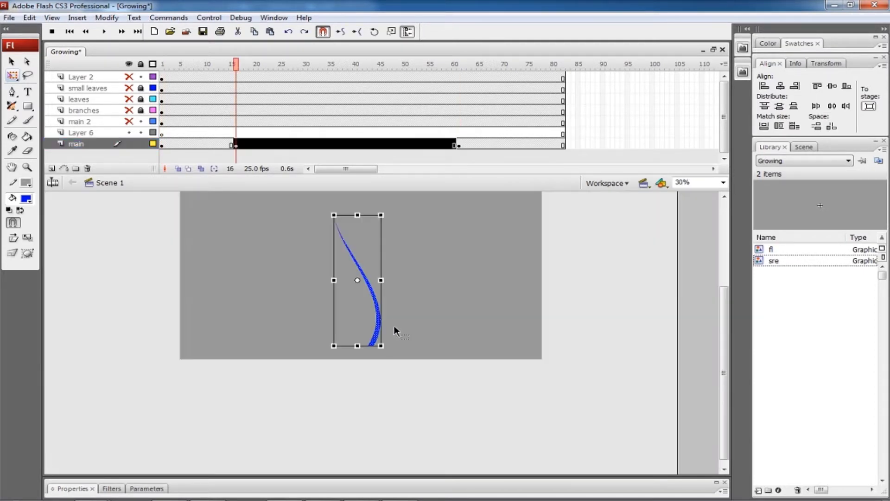
Scale the frame 16 stem down about its base, remove its upper part and reshape the rest into a short pointed curve
key("ctrl+alt+s")
type("50")
left_click(509, 238)
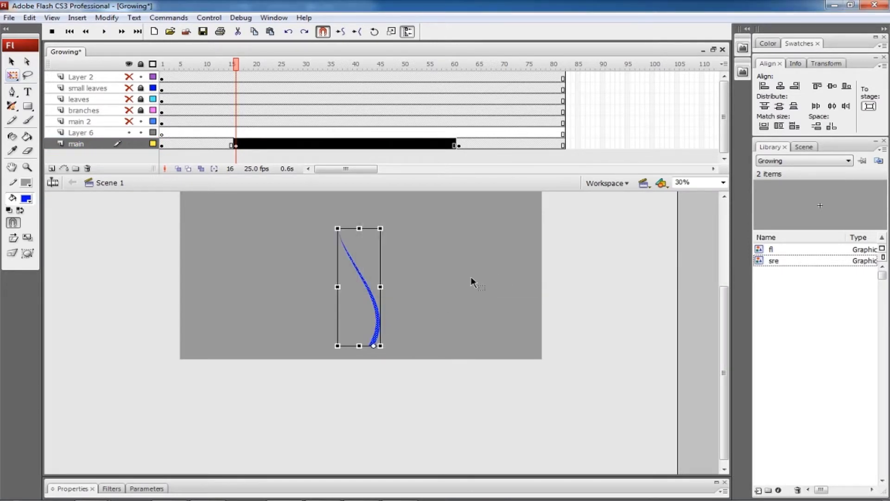
left_click(399, 316)
key("ctrl+3")
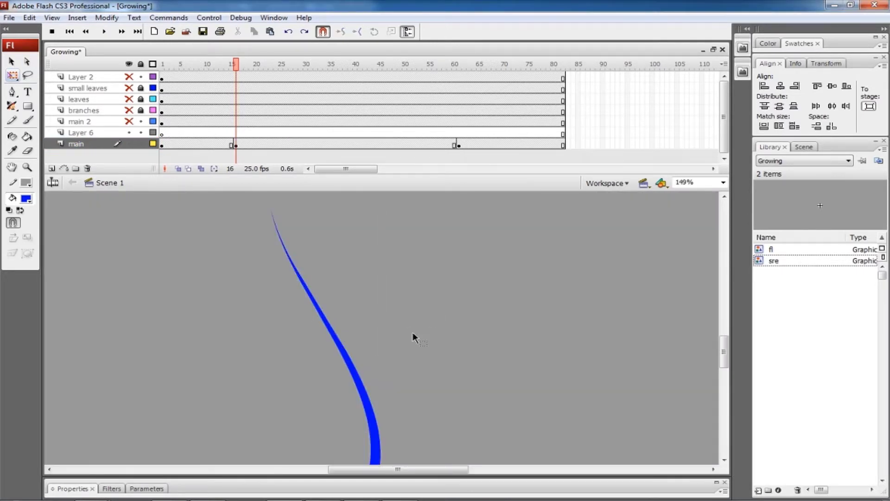
left_click(352, 362)
key("ctrl+z")
key("ctrl+z")
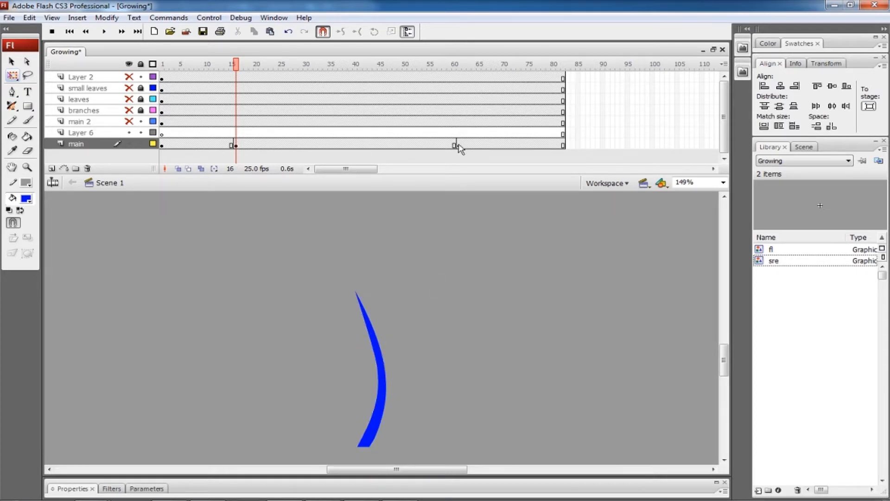
Copy the full-stem keyframe from frame 61 of main to frame 34 and scale the stem down about its base
left_click(459, 145)
key("ctrl+2")
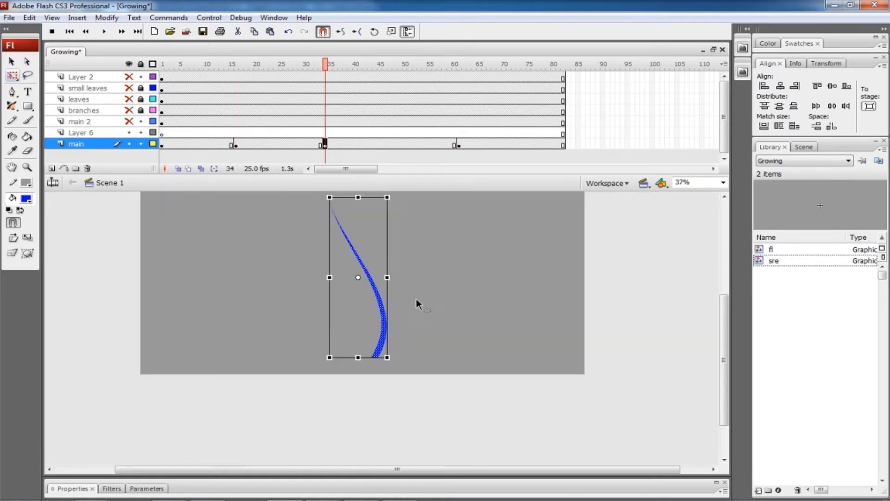
left_click(391, 320)
left_click(360, 281)
key("ctrl+z")
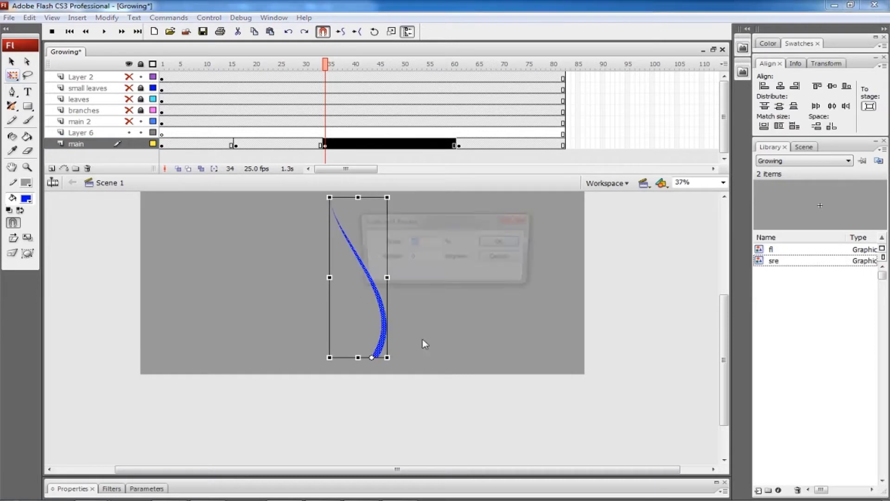
left_click(423, 274)
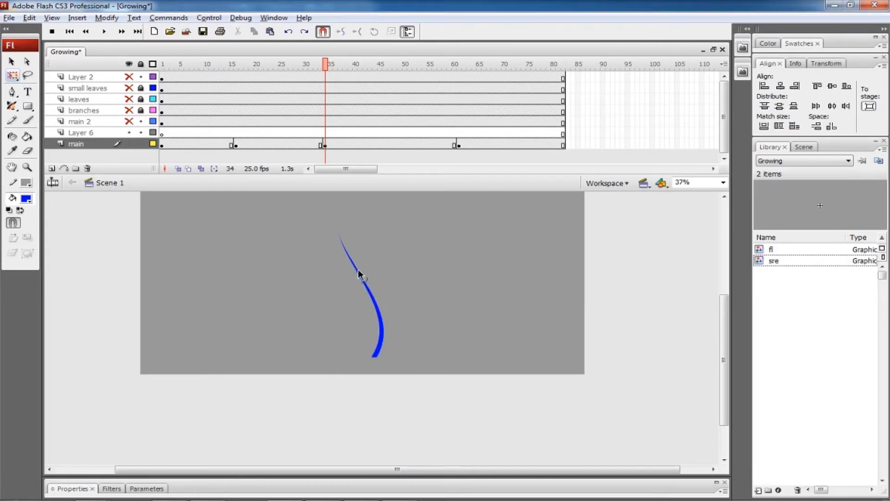
Remove the upper part of the frame 34 stem and reshape the end into a smooth pointed tip
left_click(343, 261)
left_click(386, 282)
key("ctrl+3")
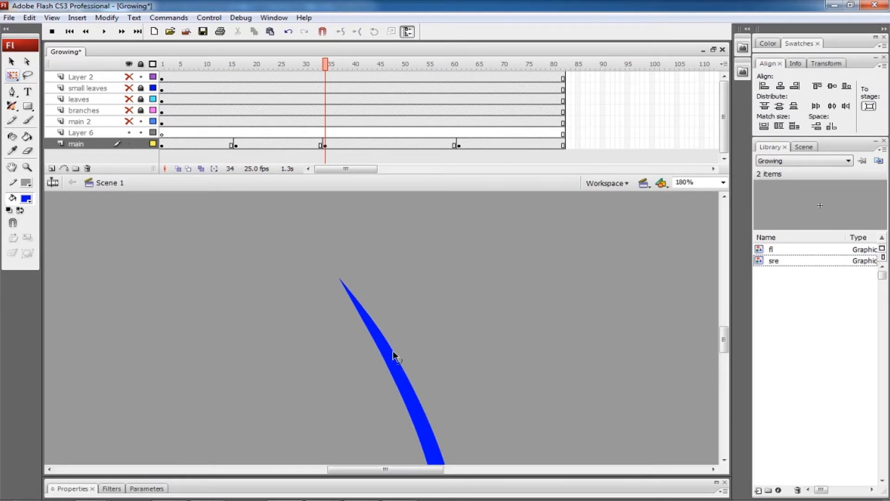
Move main's frame 16 keyframe to frame 22
key("ctrl+minus")
key("ctrl+minus")
key("ctrl+minus")
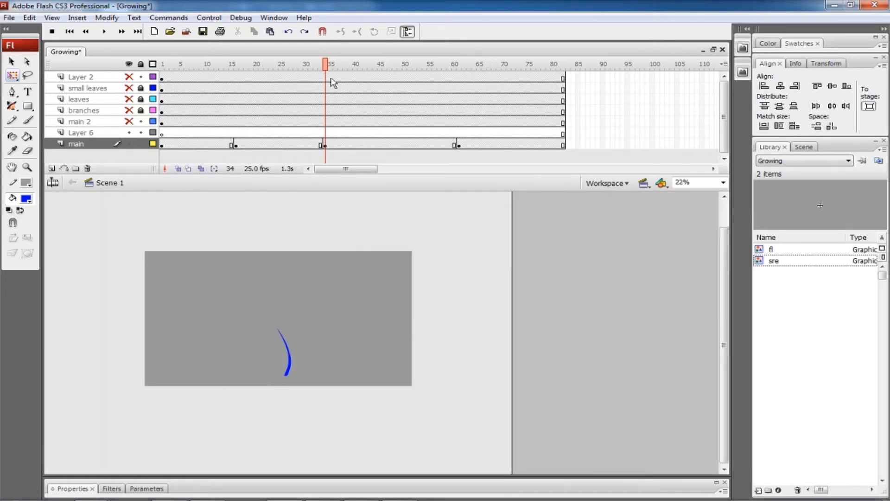
left_click_drag(331, 83, 339, 120)
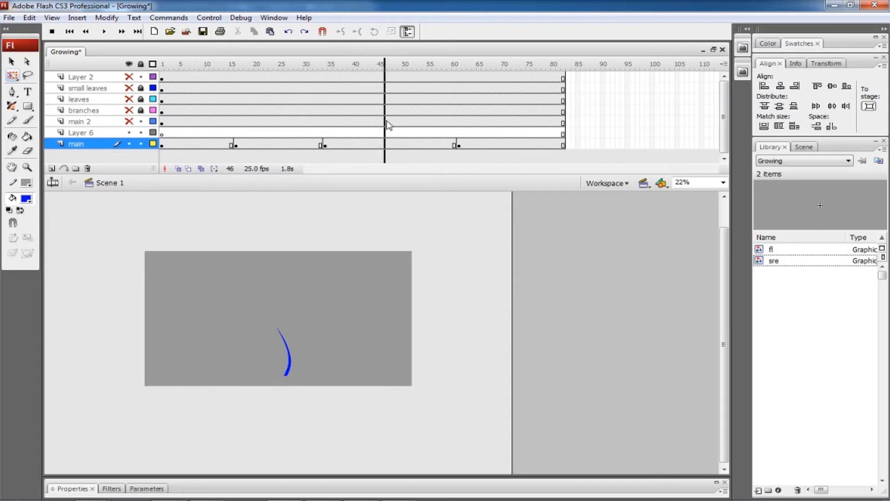
left_click_drag(443, 133, 263, 144)
left_click(235, 144)
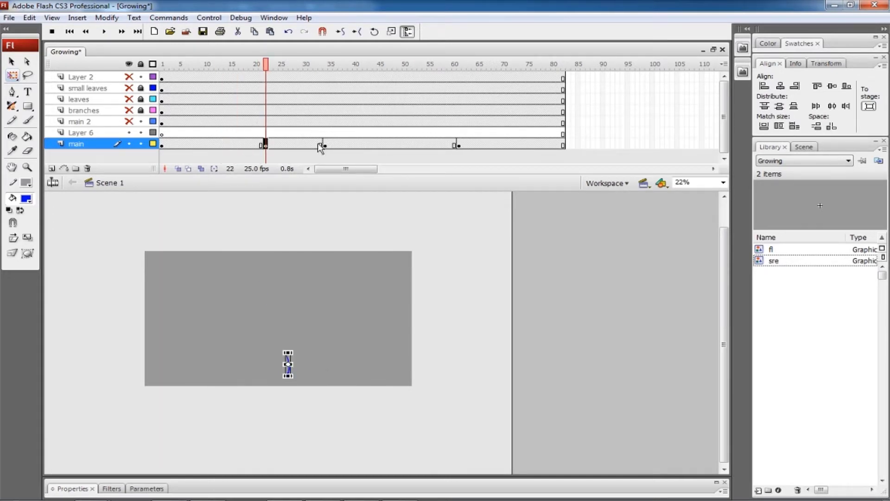
Move main's frame 34 keyframe to frame 46
left_click(325, 145)
left_click(325, 146)
left_click_drag(325, 145, 327, 148)
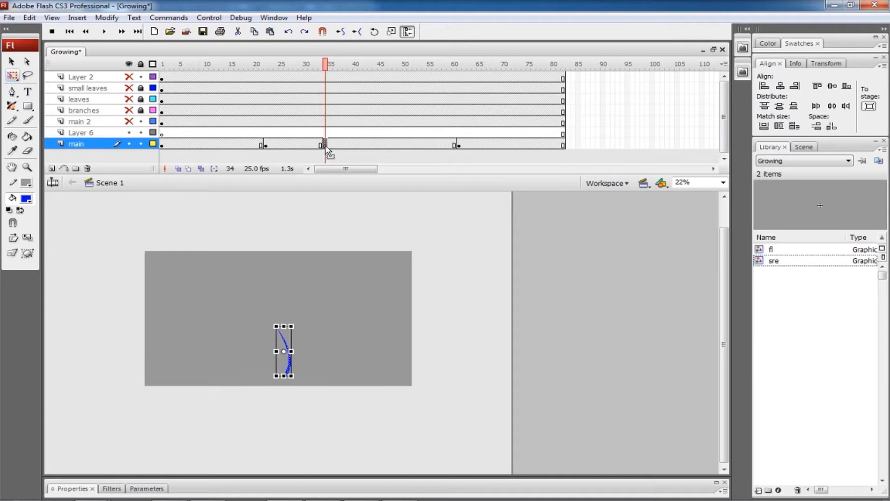
left_click(385, 145)
left_click_drag(238, 146, 387, 153)
Create shape tweens between the keyframes of main, move the frame 61 keyframe to frame 70, and scrub through the growth
right_click(389, 145)
left_click(442, 162)
left_click(459, 145)
left_click_drag(459, 146, 504, 147)
left_click(237, 65)
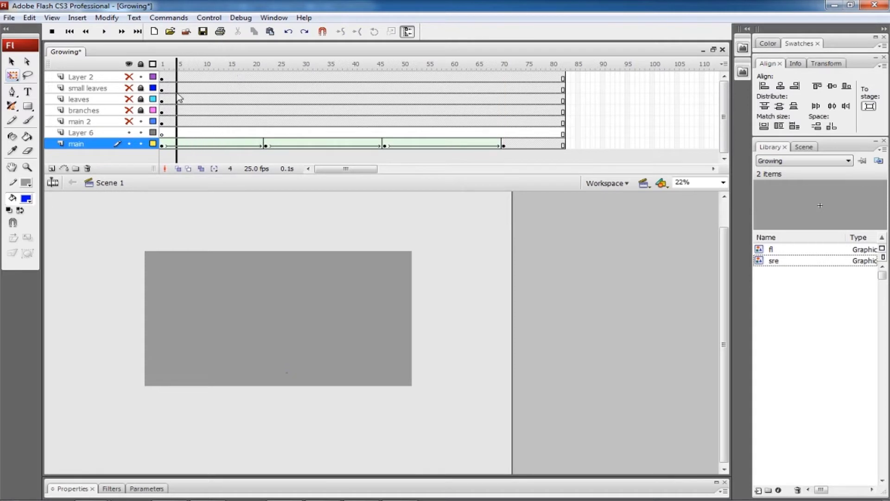
Add three shape hints to the frame 1 sprout, placing one at its tip and two at its base corners
left_click_drag(326, 361, 272, 380)
left_click(265, 145)
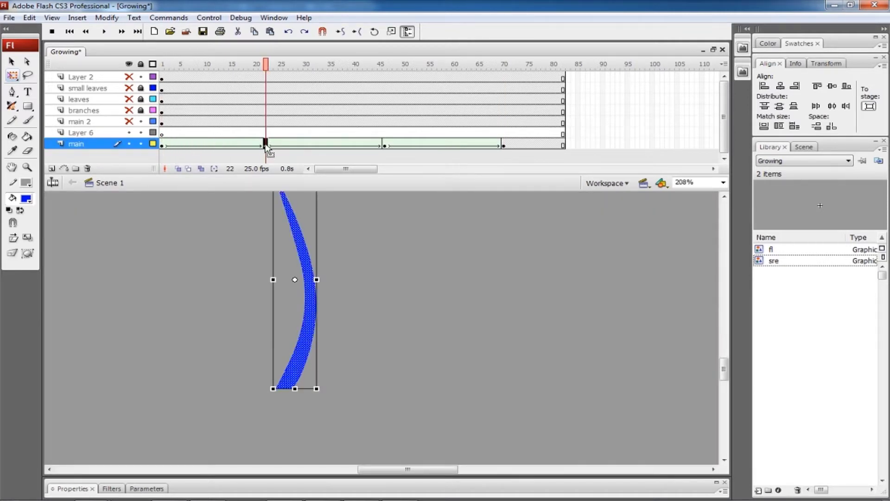
left_click(163, 145)
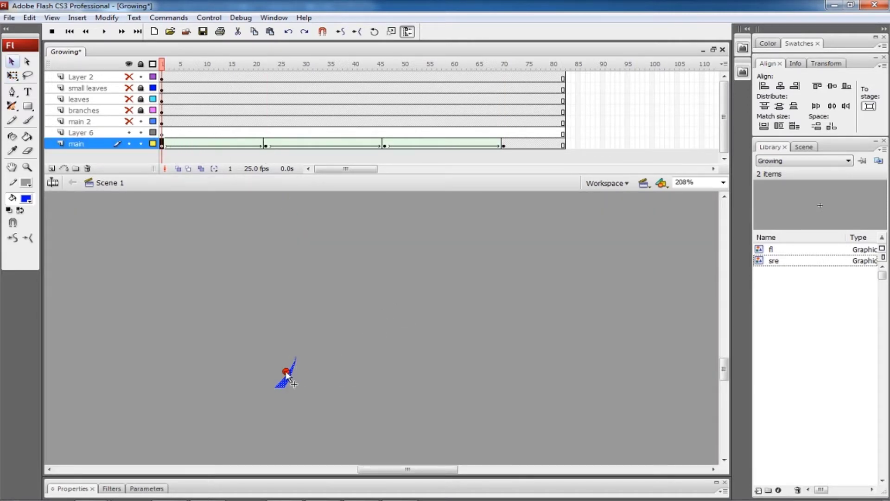
key("ctrl+shift+h")
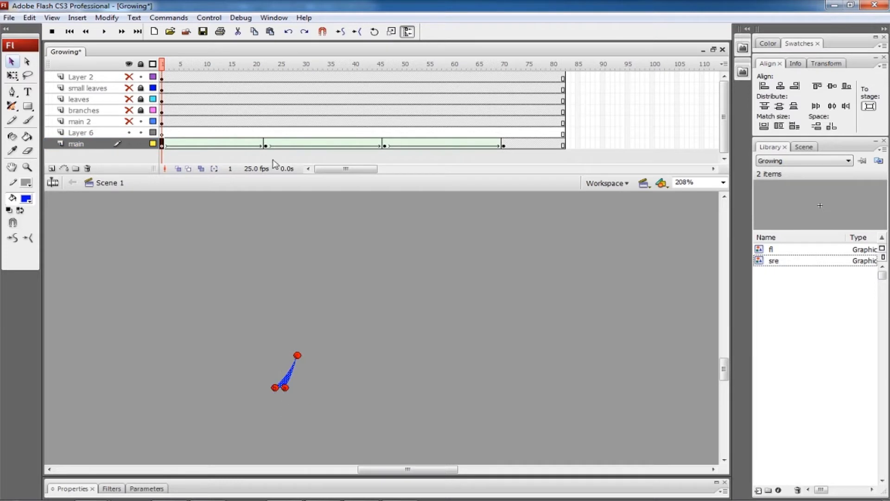
Match the shape hints on the frame 22 stem to its tip and two base corners, and scrub the tween
left_click(265, 145)
scroll(297, 284, "up", 1)
left_click_drag(299, 316, 277, 204)
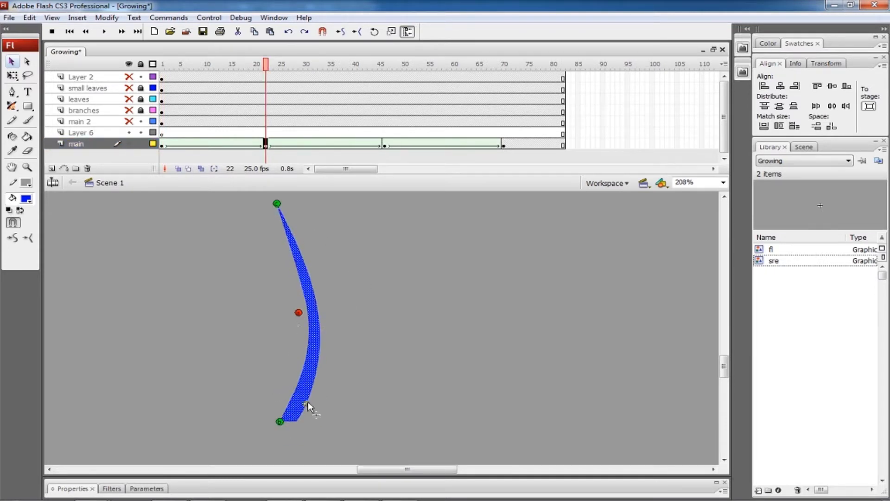
key("ctrl+minus")
left_click_drag(266, 144, 199, 112)
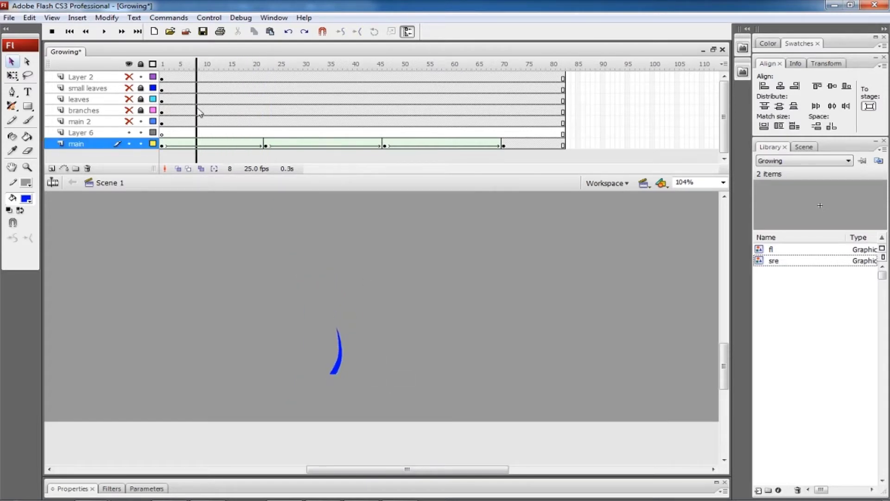
Add shape hints to main's frame 46 stem, placing them at its tip and two base corners
key("Return")
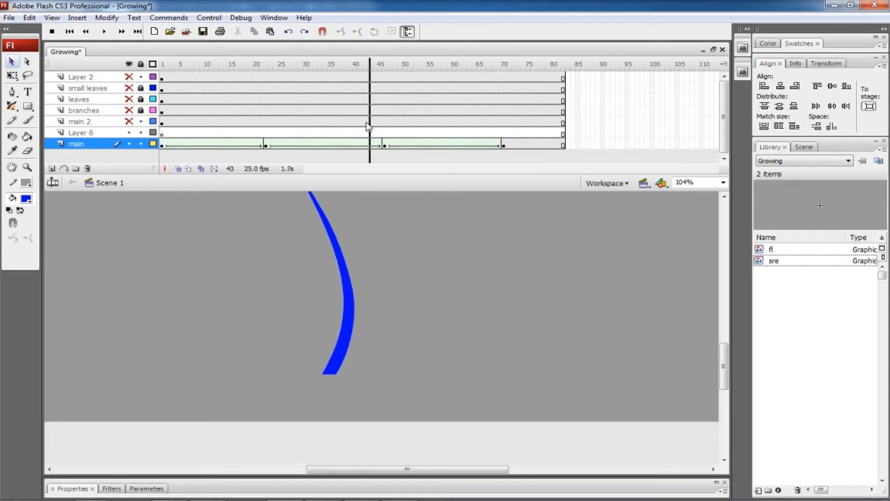
left_click(384, 143)
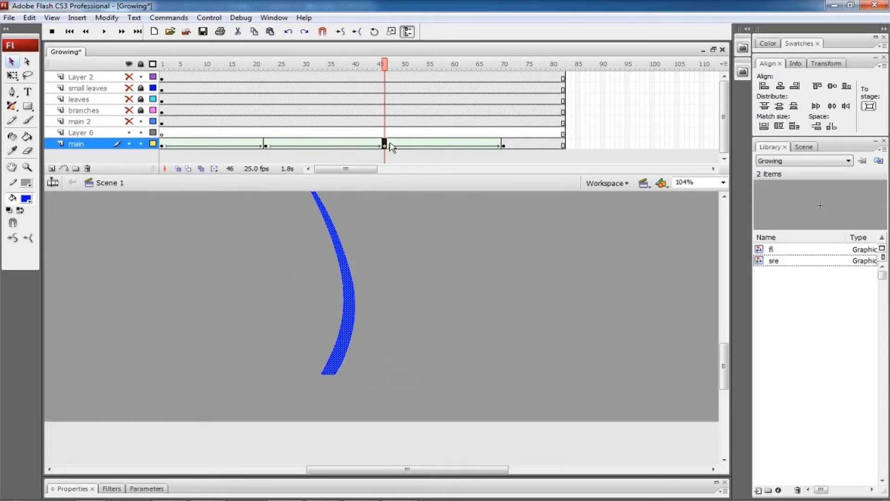
left_click(354, 302)
left_click_drag(376, 280, 347, 214)
scroll(421, 272, "down", 1)
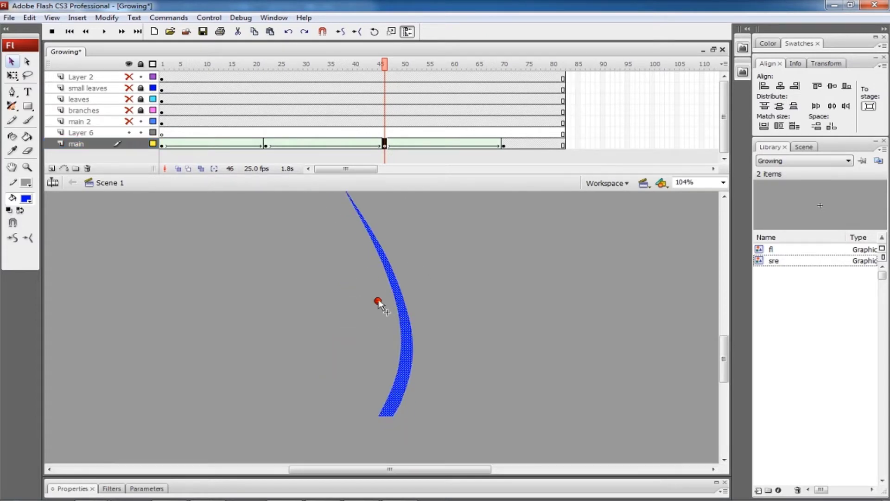
left_click_drag(379, 416, 379, 416)
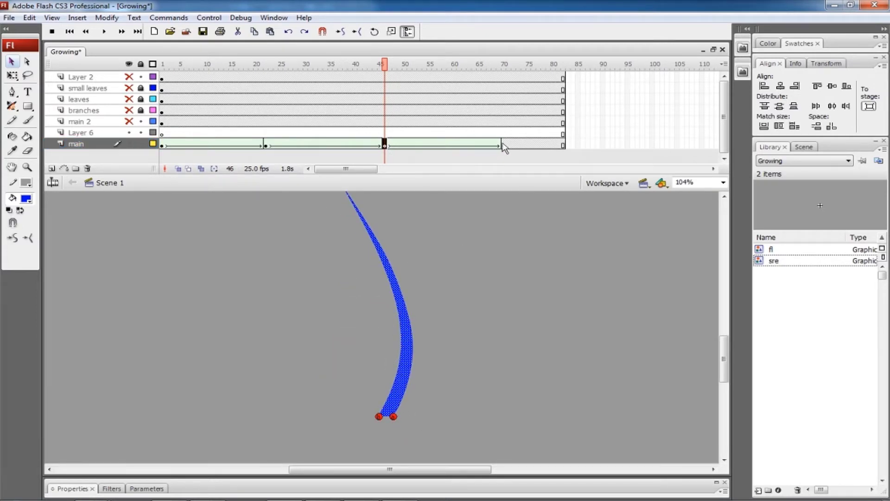
Match the shape hints on main's frame 70 stem to its tip and two base corners
left_click(504, 144)
key("ctrl+minus")
key("ctrl+shift+slash")
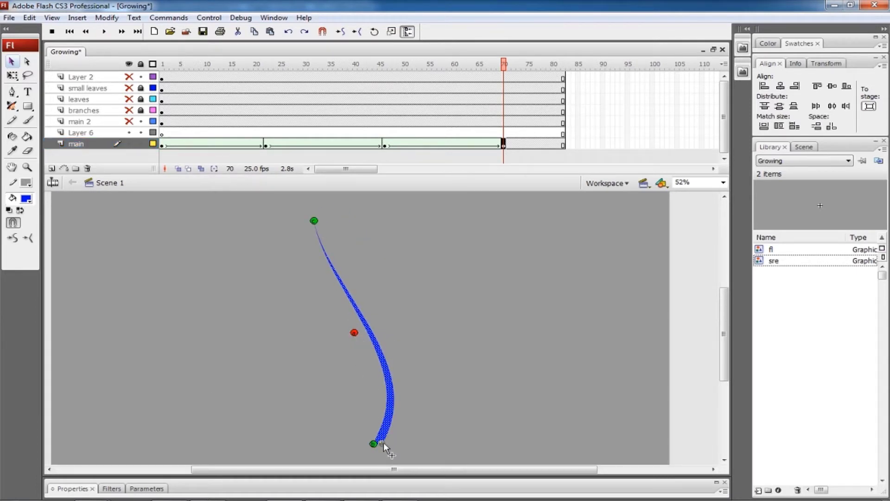
left_click_drag(383, 442, 380, 443)
Remove the tip shape hint from main's frame 46 stem and scrub through the growth
mouse_move(503, 139)
left_mouse_down()
mouse_move(340, 131)
mouse_move(385, 143)
left_mouse_up()
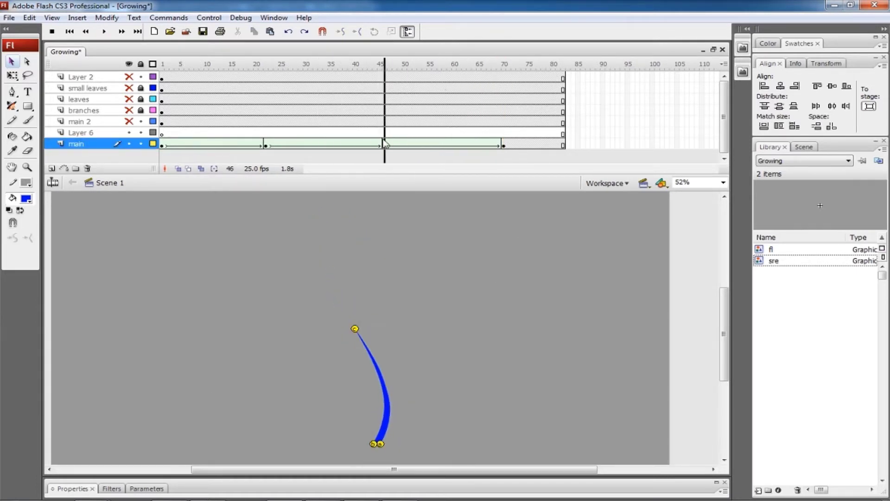
right_click(355, 331)
left_click(371, 371)
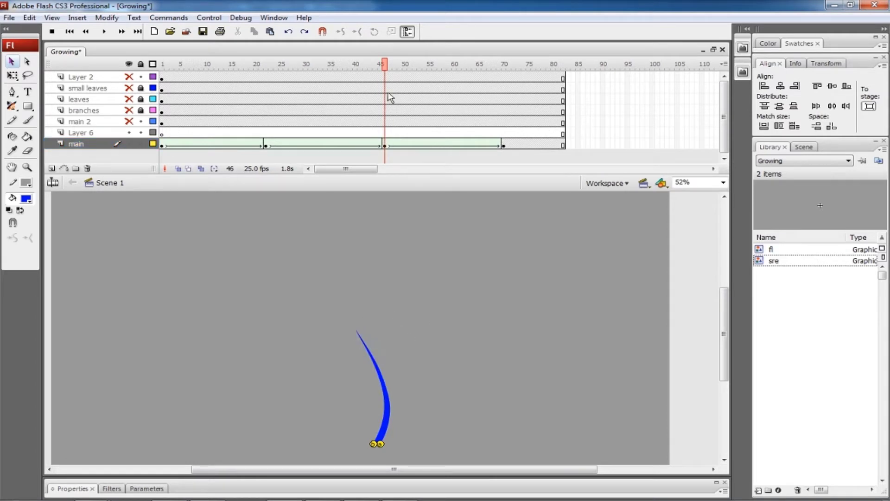
mouse_move(391, 98)
left_mouse_down()
mouse_move(499, 99)
mouse_move(512, 113)
mouse_move(178, 162)
left_mouse_up()
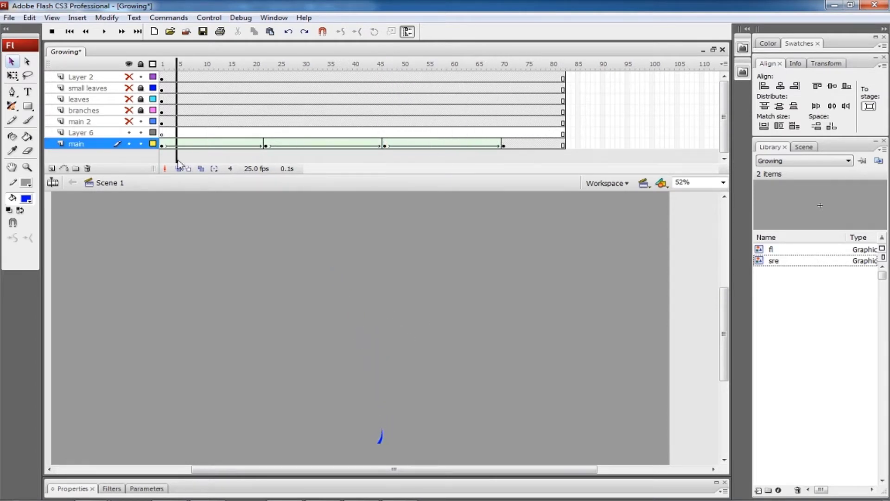
Lengthen main's tweens by moving its later keyframes to frames 41, 81 and 123, and play the growth
key("Return")
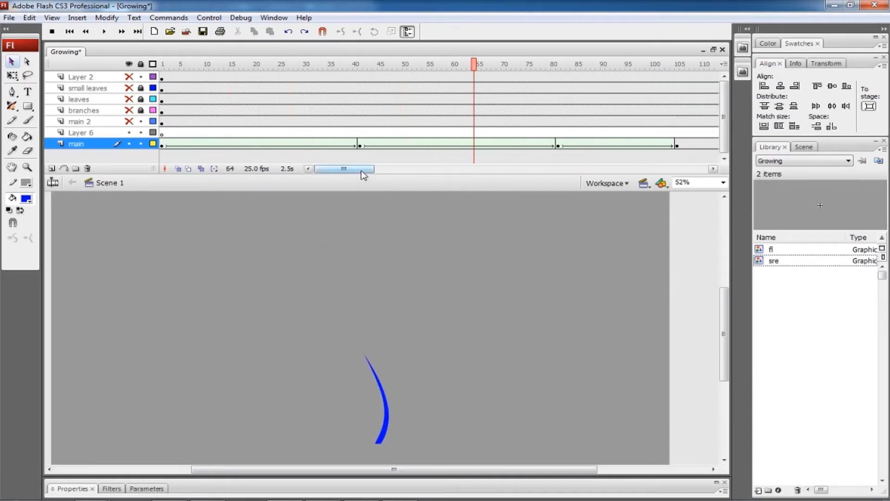
left_click_drag(359, 168, 382, 169)
key("ctrl+minus")
key("ctrl+minus")
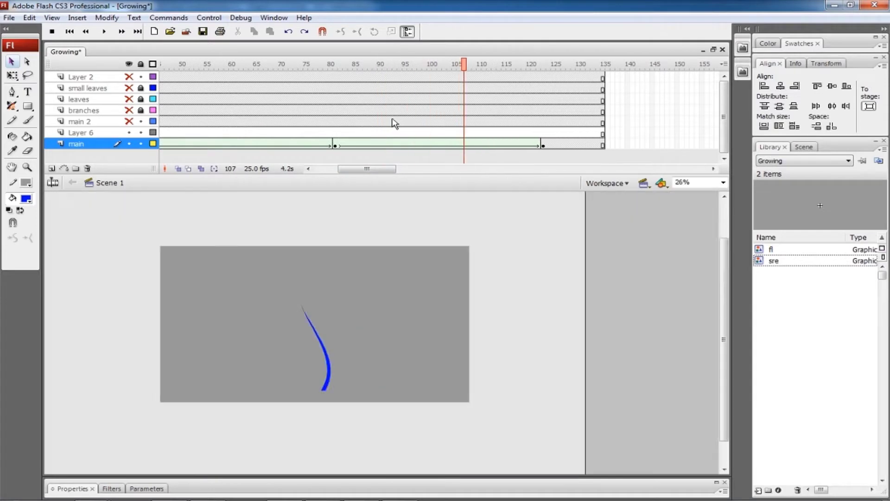
key("Return")
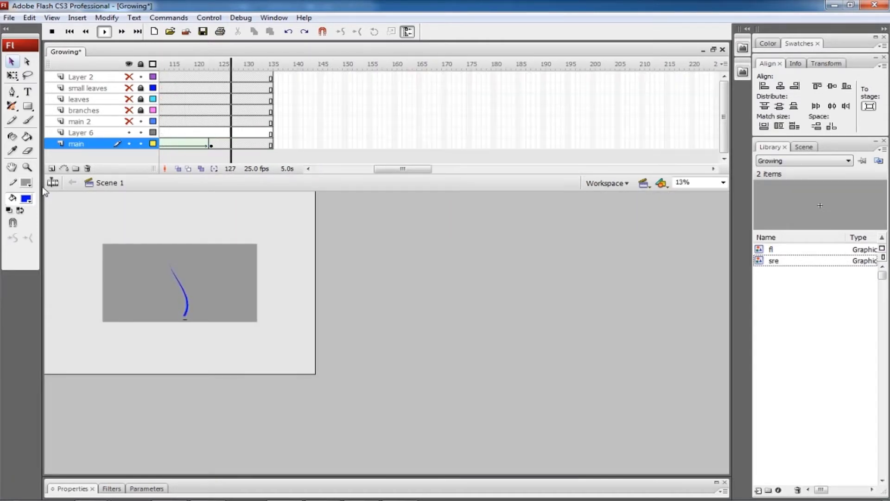
Try to convert all of main's tweened frames into individual keyframes, and undo the conversion
left_click(74, 144)
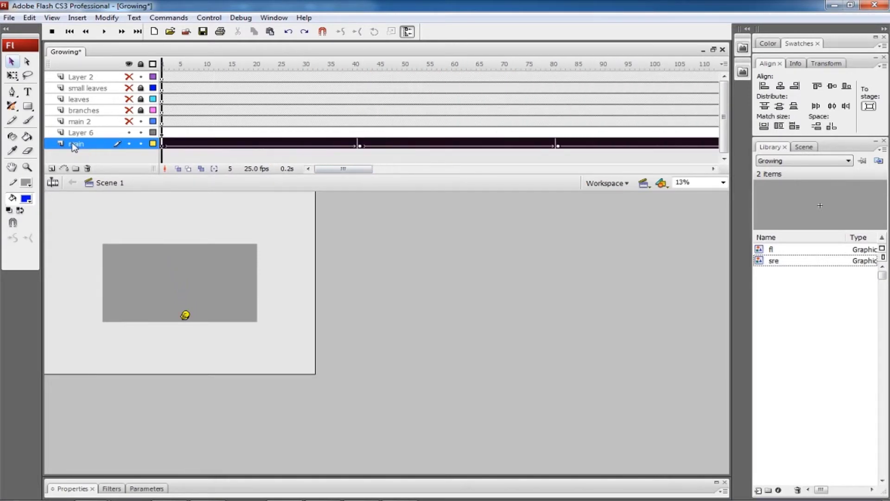
left_click(181, 246)
left_click(192, 488)
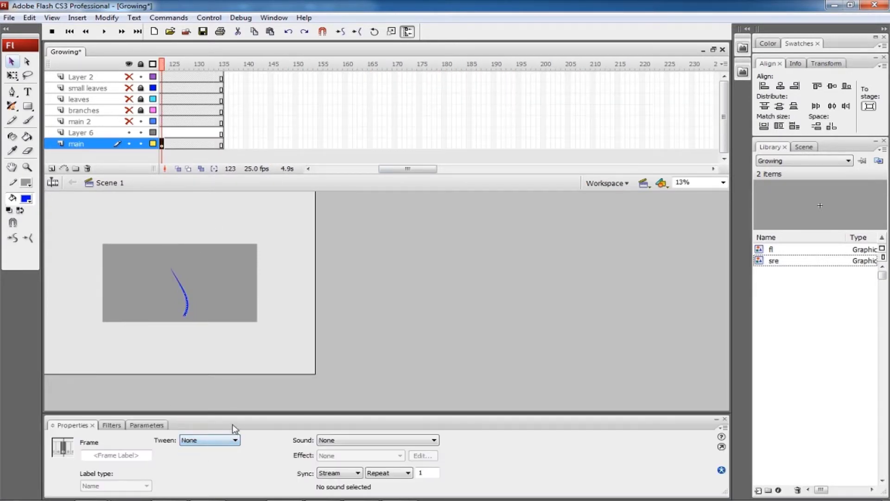
left_click(232, 423)
left_click_drag(408, 169, 344, 170)
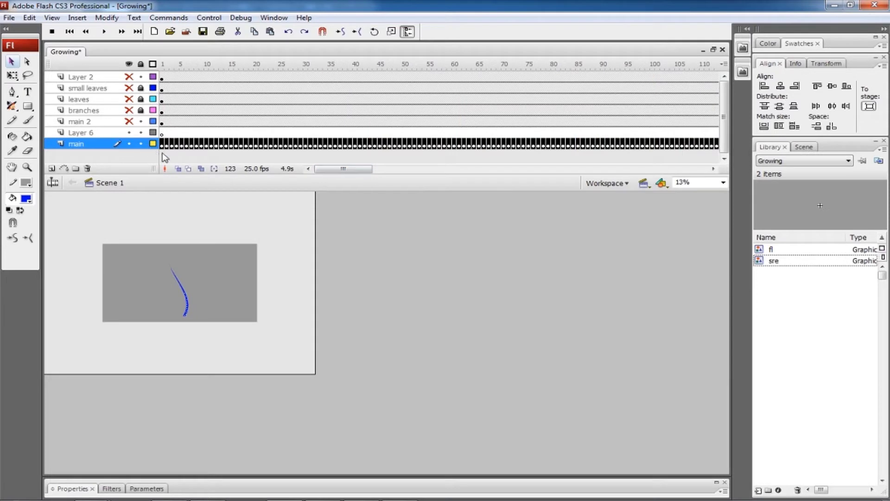
key("ctrl+z")
Transfer the upright stem from main 2 to the same place on Layer 6, and rename that layer main 3
left_click(163, 121)
key("ctrl+=")
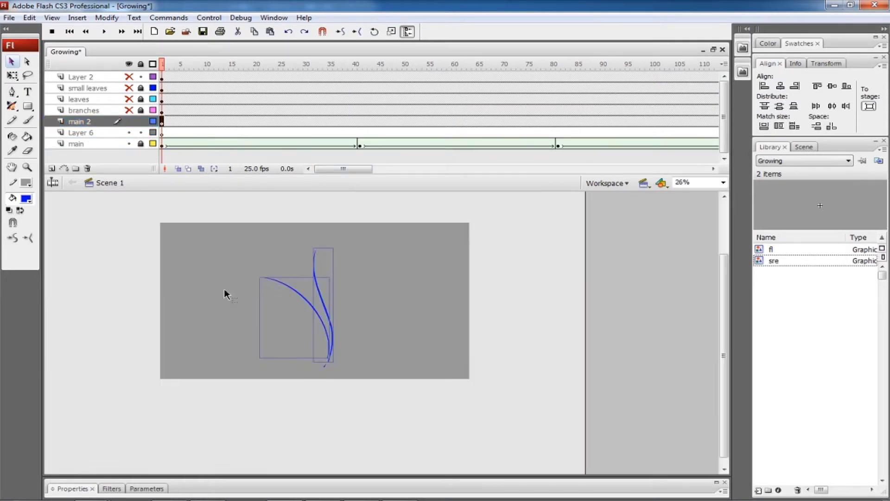
left_click(224, 294)
left_click(319, 275)
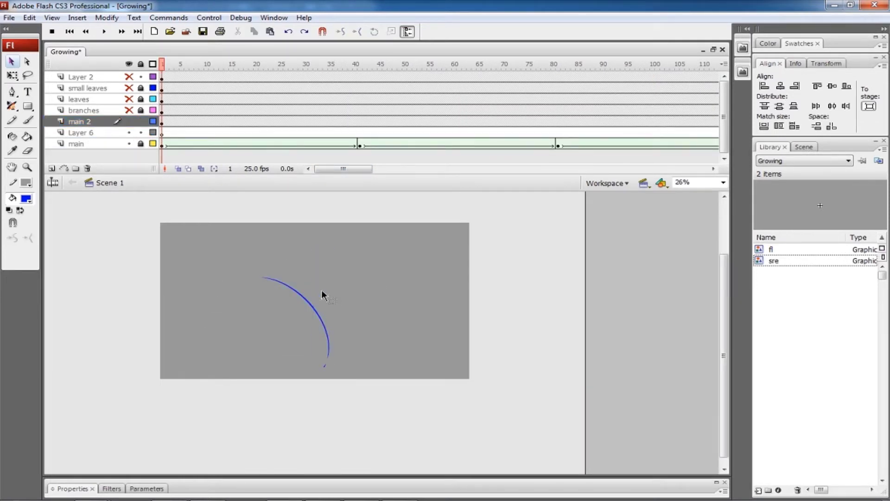
left_click(166, 133)
double_click(88, 133)
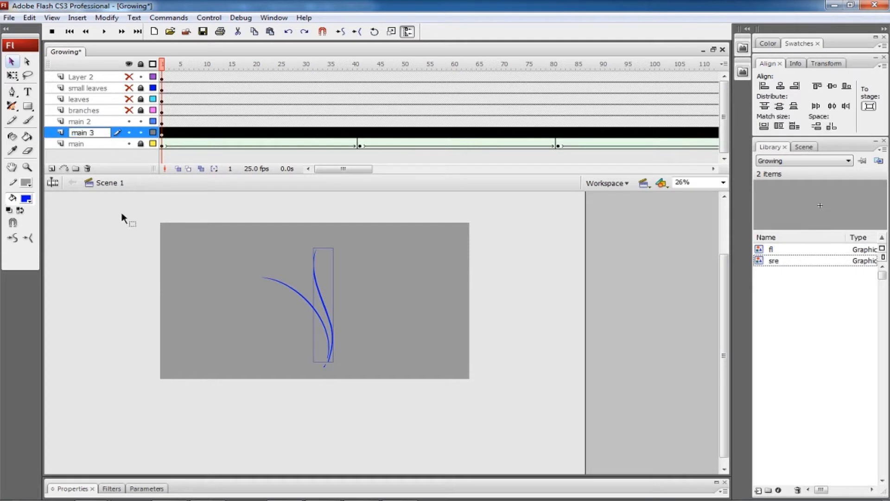
Place main 3 above main 2 in the layer order and hide main 3
left_click_drag(164, 121, 164, 139)
key("ctrl+=")
left_click(386, 327)
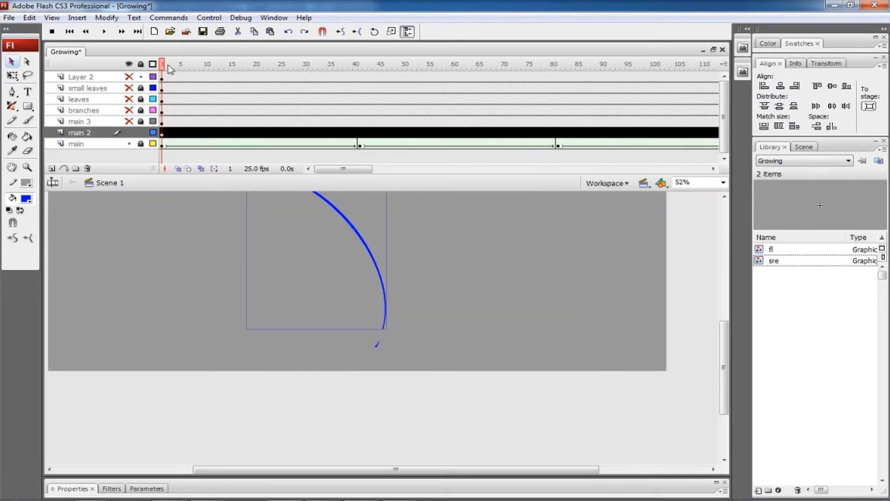
Move main 2's starting keyframe to frame 20 so the preceding frames stay blank
left_click(289, 65)
left_click(162, 133)
left_click(255, 133)
key("ctrl+minus")
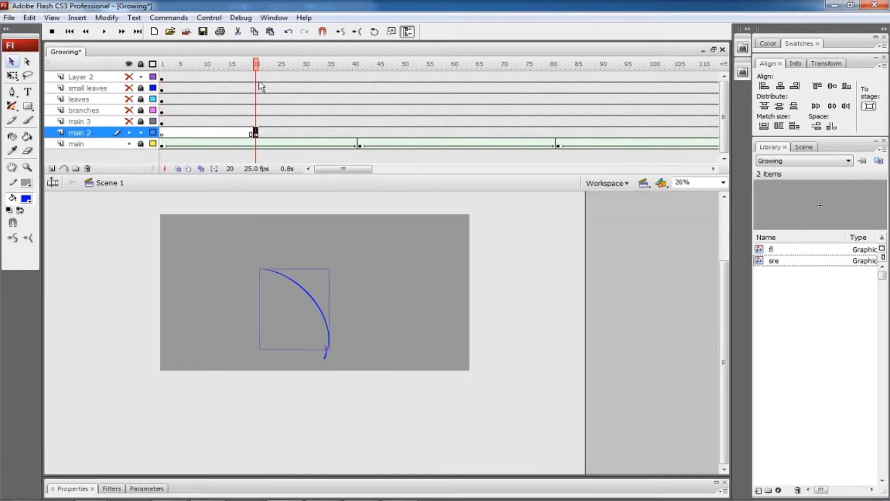
Scrub to the fully grown stem and add a main 2 keyframe at frame 125
left_click_drag(258, 88, 740, 179)
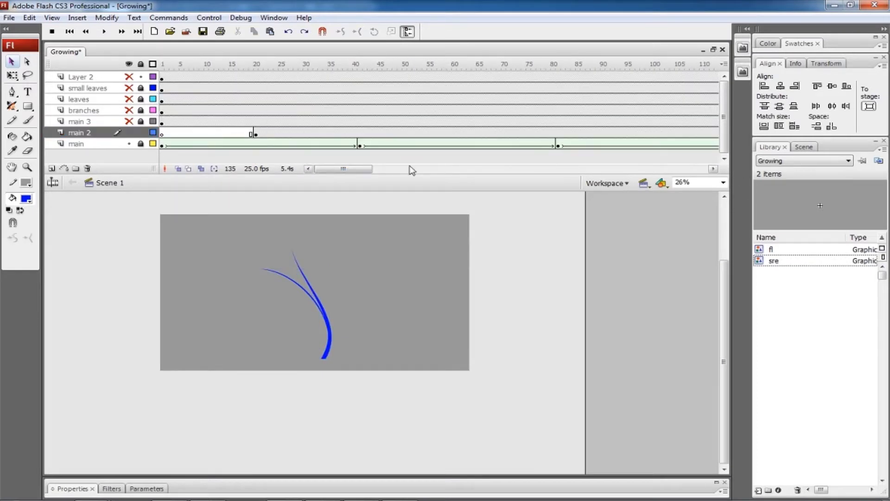
left_click(498, 132)
left_click_drag(378, 168, 348, 169)
Scale down main 2's curved stem at frame 20 and move it onto the young main stem
left_click(254, 133)
key("ctrl+alt+s")
left_click(503, 261)
scroll(425, 266, "up", 3)
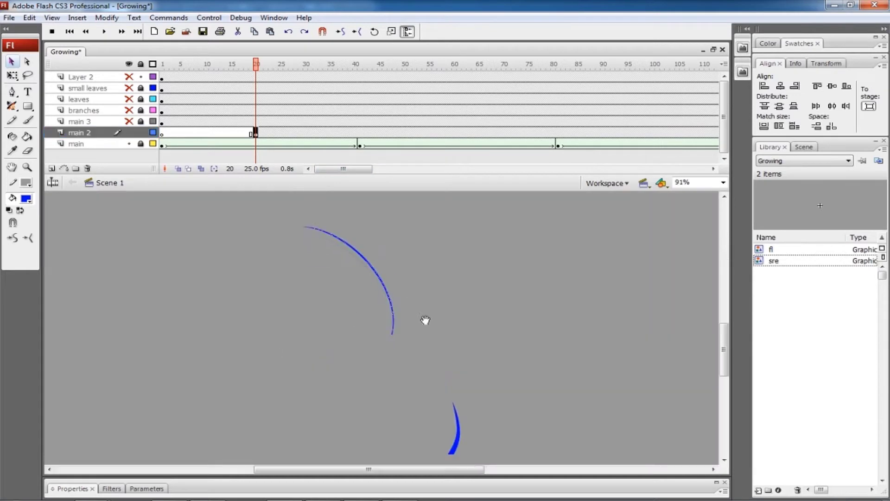
scroll(455, 403, "up", 4)
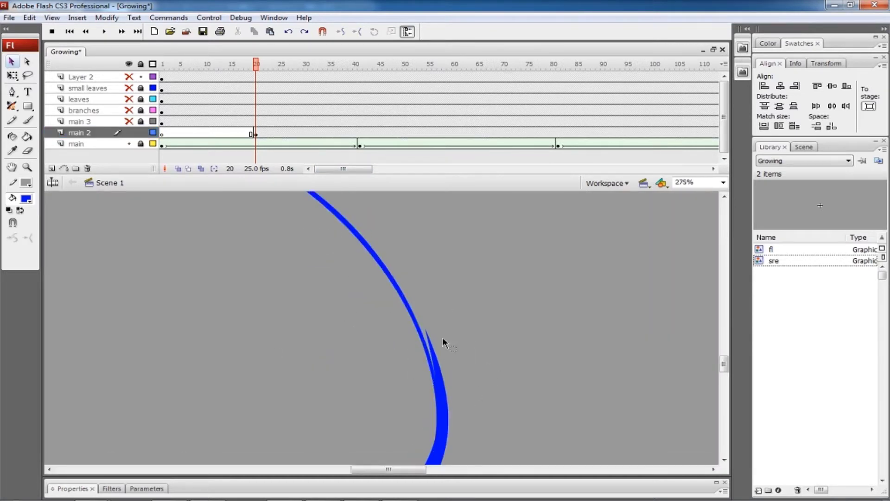
Shorten and bend main 2's frame 20 shape so it follows the edge of the main stem
scroll(433, 268, "down", 2)
left_click_drag(256, 63, 489, 103)
left_click(256, 133)
scroll(357, 315, "up", 5)
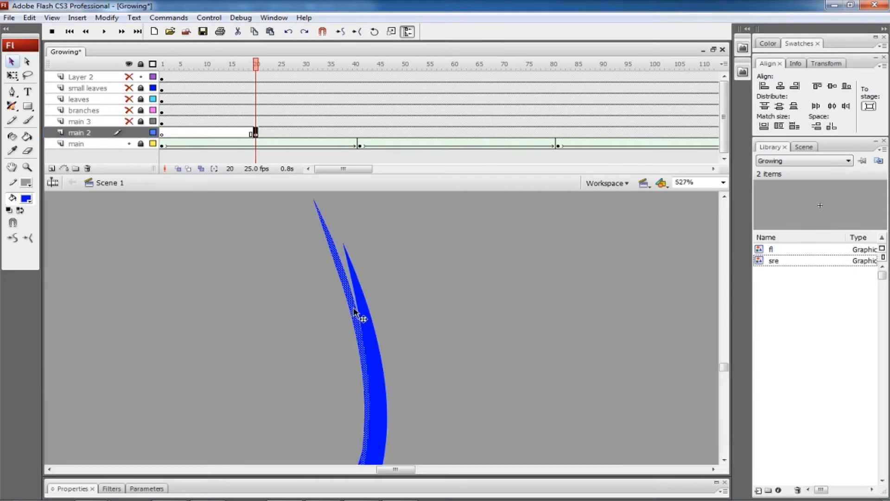
Add a main 2 keyframe at frame 56 containing a copy of the full curved stem from frame 125
left_click_drag(257, 137, 388, 139)
key("ctrl+minus")
key("ctrl+minus")
key("ctrl+minus")
left_click_drag(358, 169, 381, 168)
left_click(548, 134)
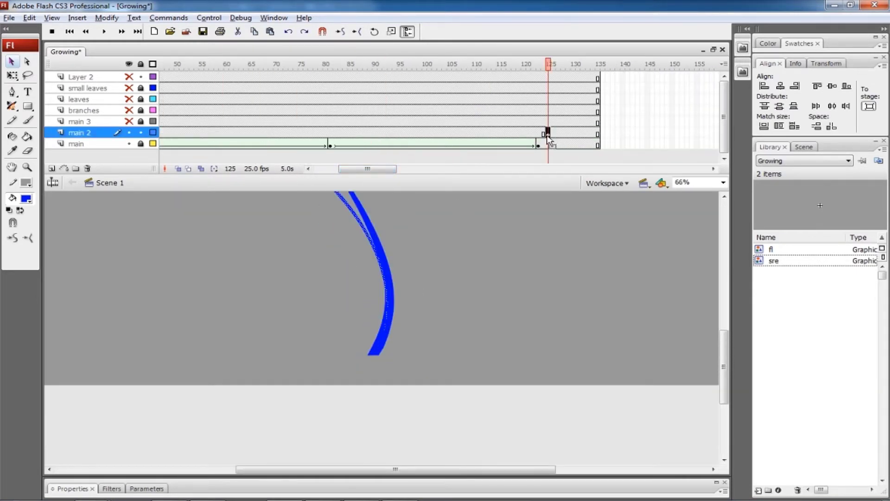
left_click_drag(226, 135, 206, 134)
left_click(524, 305)
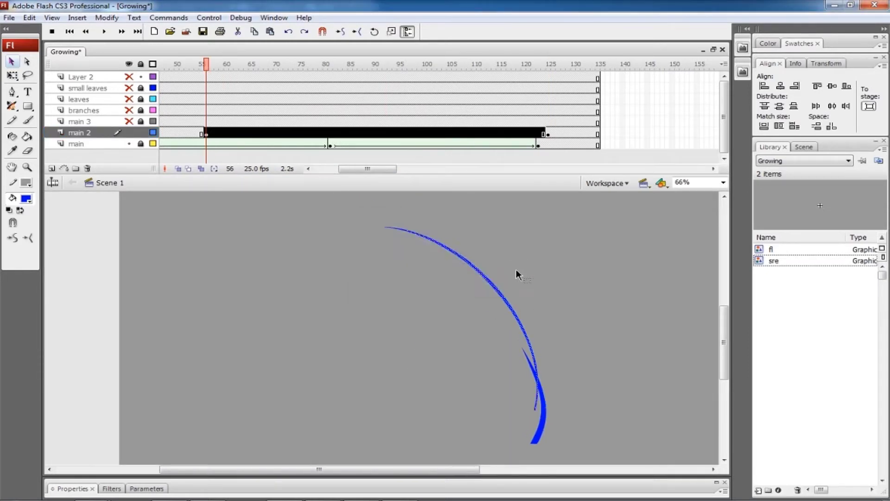
Move the curved stem at frame 56 onto the main stem and scale it to 80%
left_click_drag(504, 319, 527, 354)
key("ctrl+alt+s")
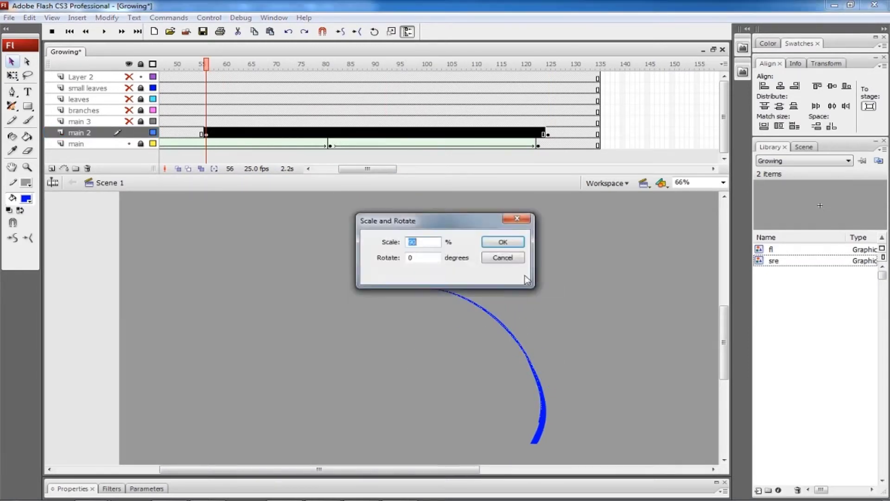
type("80")
key("Return")
Reshape main 2's frame 56 curve into a short shoot lying alongside the main stem's tip
left_click(583, 403)
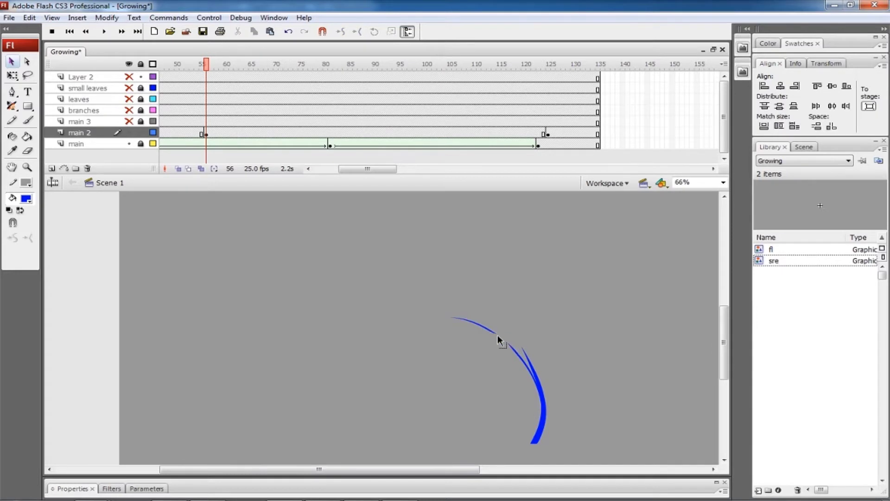
key("ctrl+z")
key("ctrl+equal")
key("ctrl+minus")
left_click(369, 169)
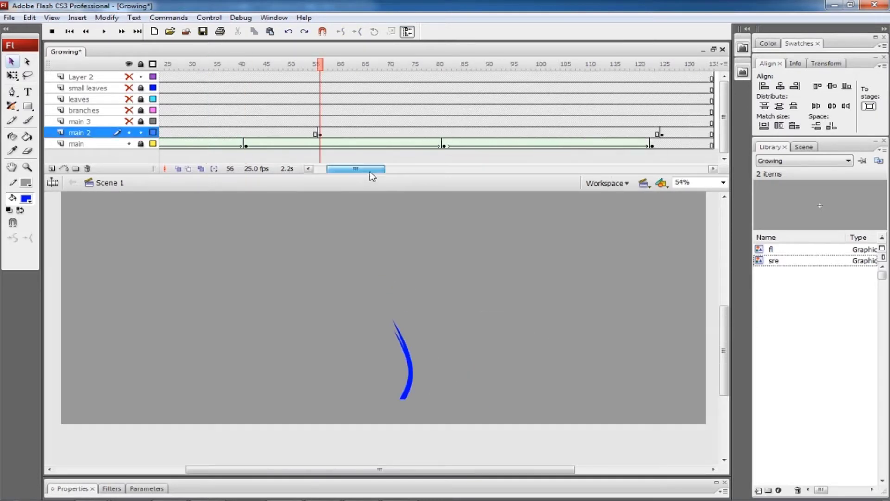
Shorten main 2's frame 20 shape so its point sits below the main stem's tip
left_click(256, 65)
key("ctrl+equal")
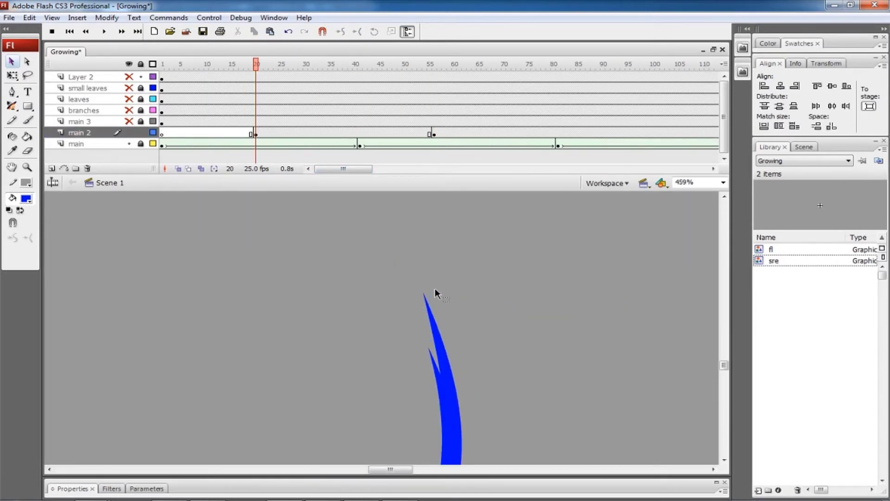
key("ctrl+minus")
key("ctrl+minus")
Create shape tweens between main 2's keyframes at frames 20, 56 and 125
left_click(371, 133)
left_click_drag(371, 133, 368, 197)
key("ctrl+minus")
key("ctrl+minus")
Add a main 2 keyframe at frame 91 and paste the full curved stem from frame 125 into it
left_click(573, 134)
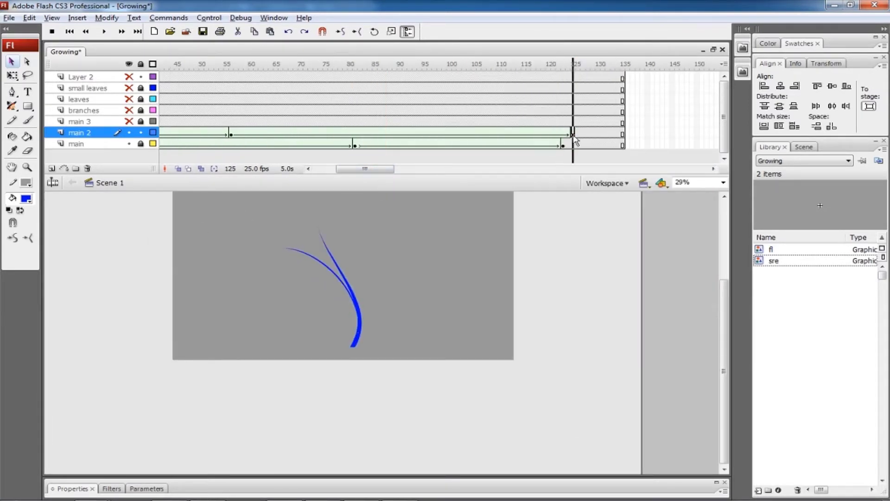
key("F9")
key("F9")
left_click(405, 134)
key("F6")
key("ctrl+equal")
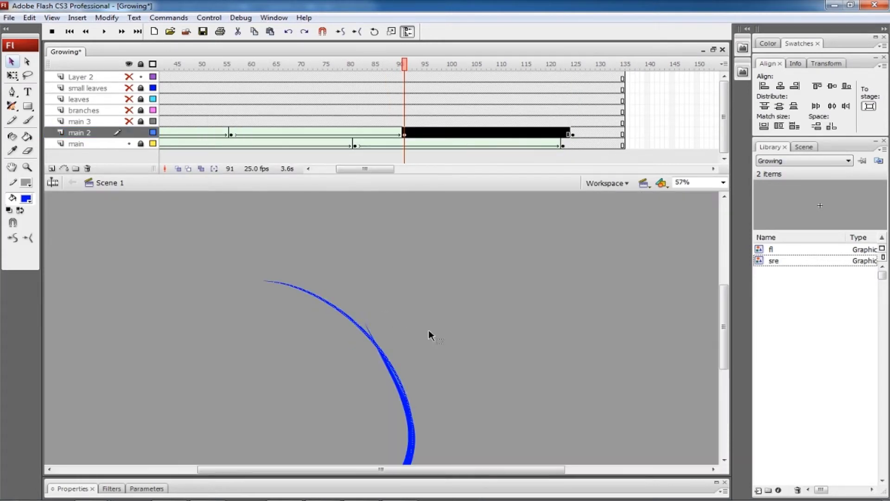
key("ctrl+shift+v")
Fit and bend the frame 91 curve along the main stem, shape-tween it onward, and play the growth
scroll(497, 260, "down", 2)
left_click_drag(392, 354, 416, 376)
left_click(416, 375)
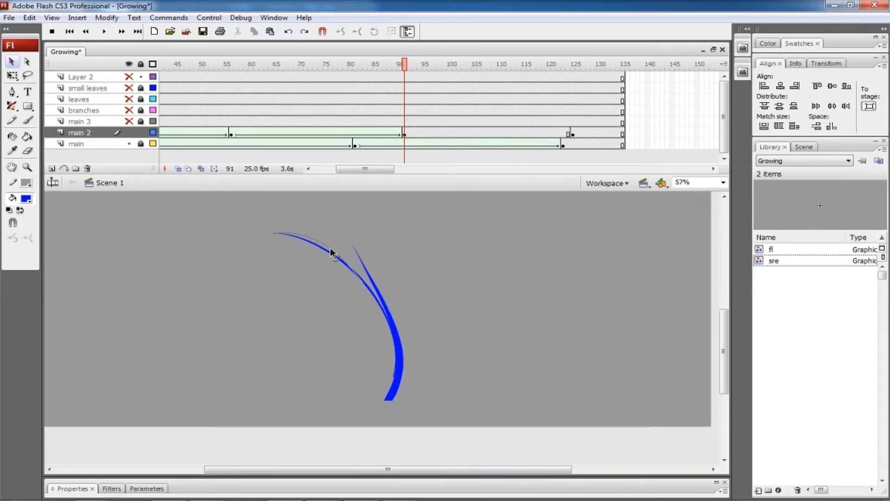
key("Return")
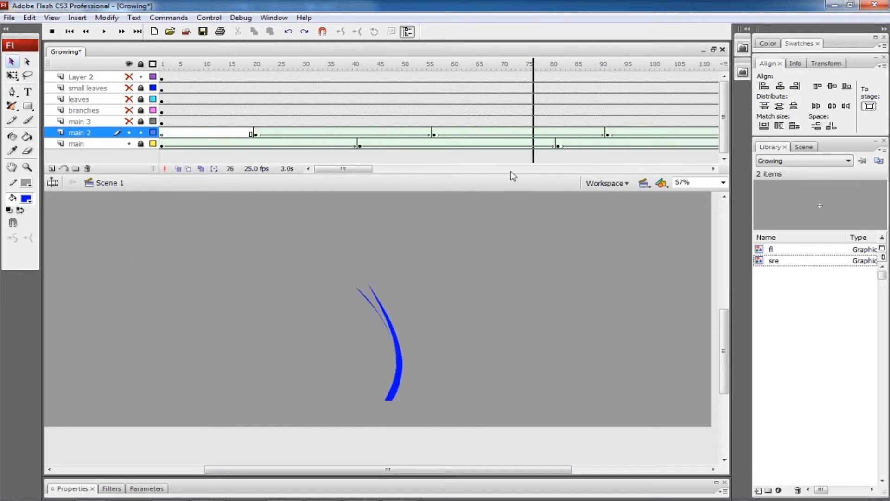
Lock main 2, show main 3, and select main 3's frame 1 artwork
key("ctrl+minus")
key("Home")
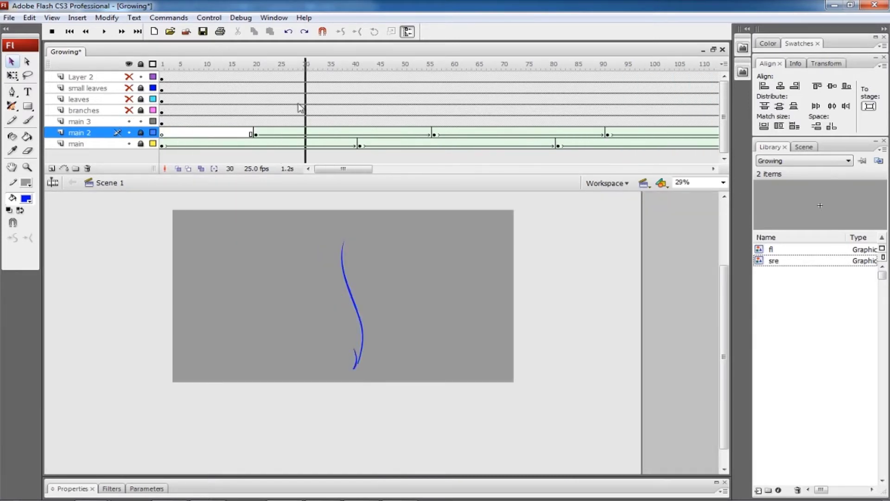
left_click(162, 122)
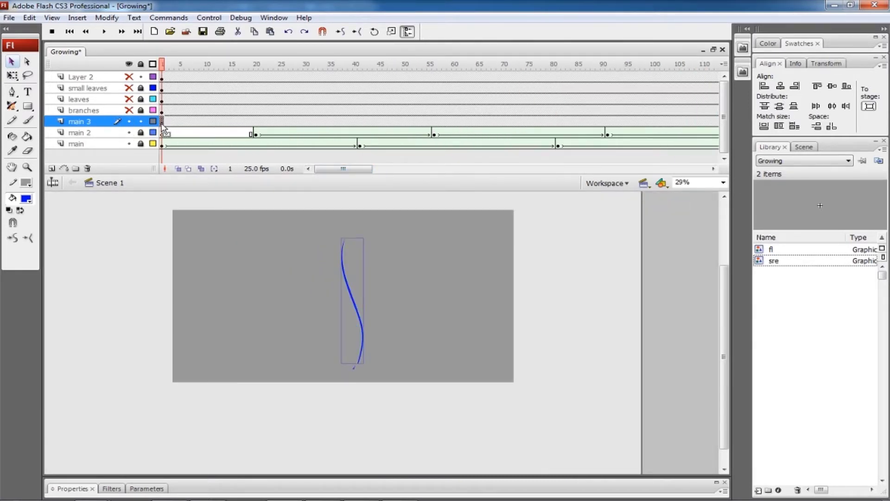
Set main 3 keyframes at frames 32 and 129, leave the frames before 32 empty, and select the frame 32 stem for transforming
left_click_drag(163, 123, 559, 122)
key("ctrl+z")
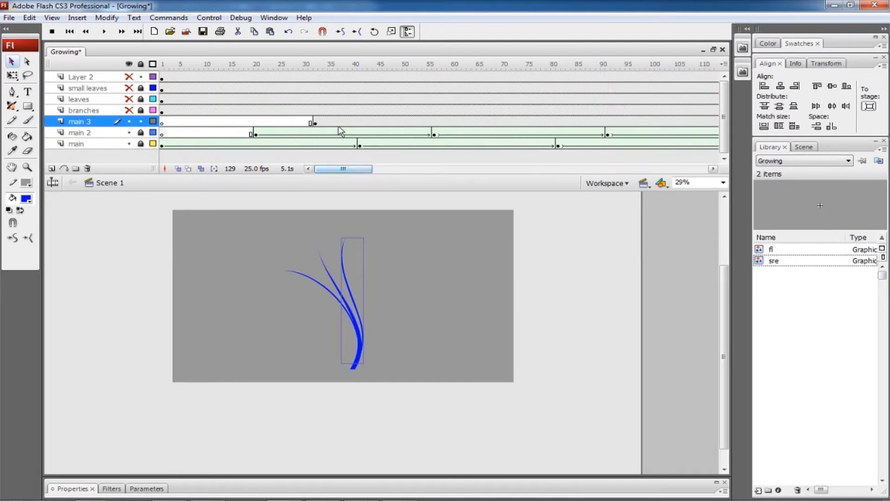
key("ctrl+alt+s")
left_click(487, 255)
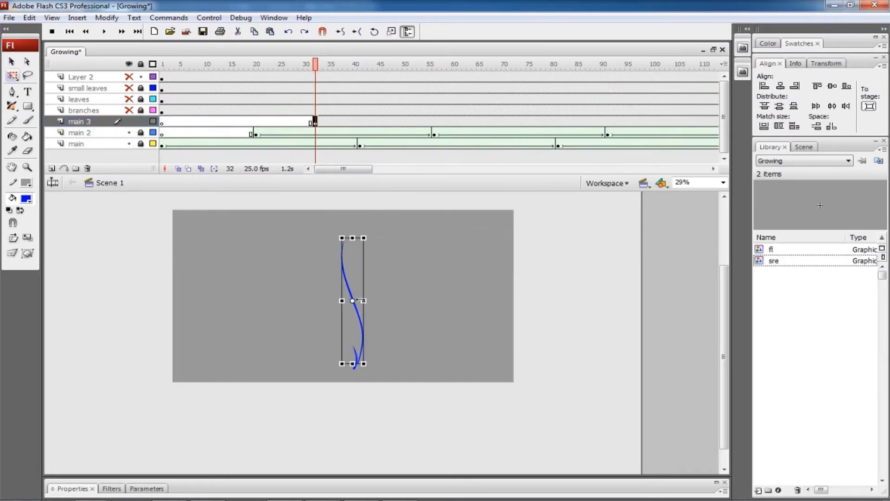
Shrink the main 3 stem at frame 32 onto the main stem's base and delete its upper part
key("ctrl+alt+s")
left_click(486, 255)
key("ctrl+3")
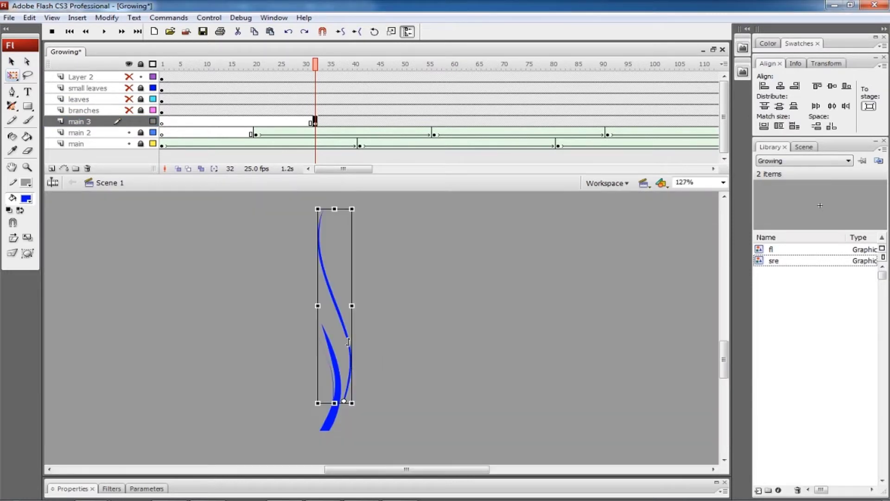
double_click(339, 354)
left_click_drag(297, 206, 366, 308)
key("Delete")
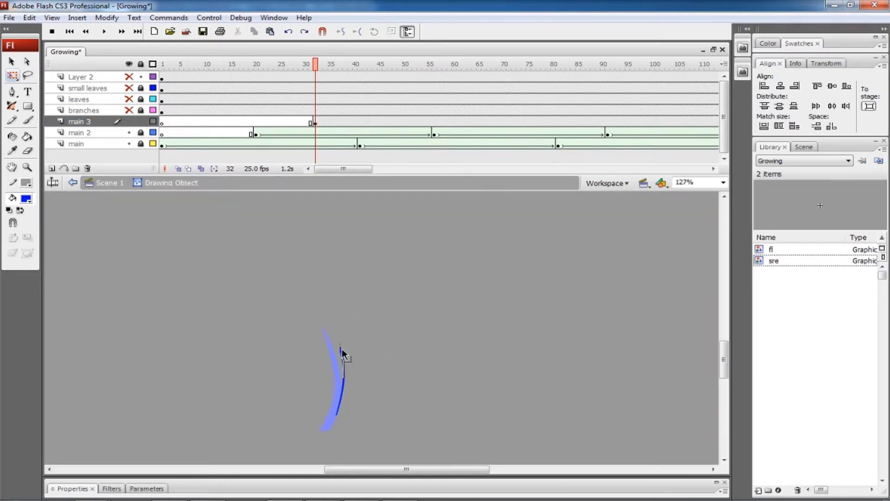
double_click(383, 355)
Add a main 3 keyframe at frame 75 containing the full curved stem
left_click(80, 121)
left_click(527, 123)
key("F6")
key("ctrl+minus")
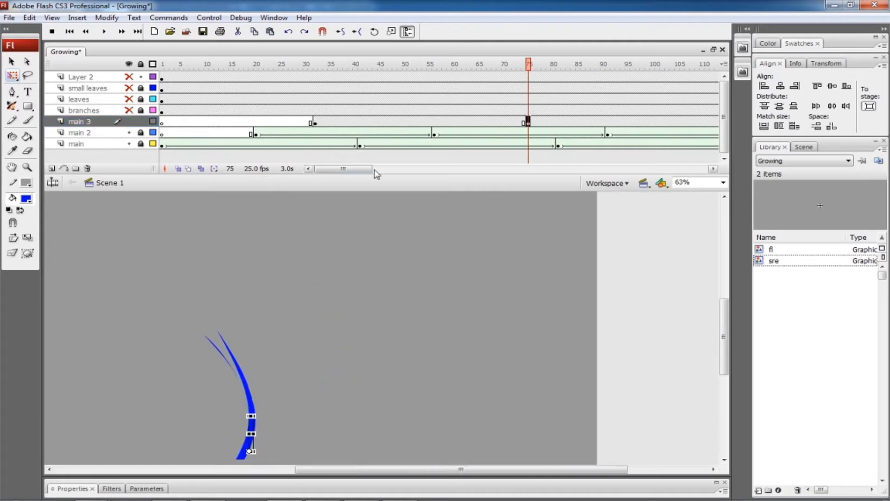
double_click(335, 123)
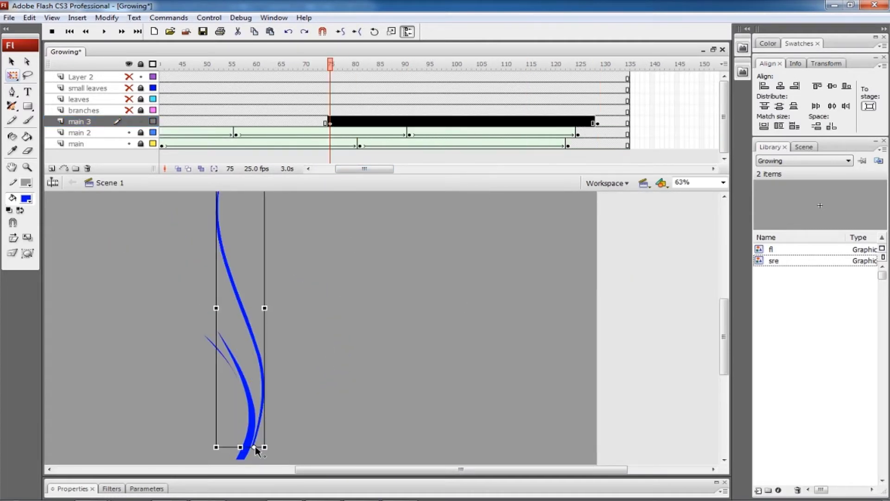
Scale the frame 75 stem to follow the main stem and trim away its upper part
left_click(273, 386)
key("ctrl+equal")
left_click(368, 358)
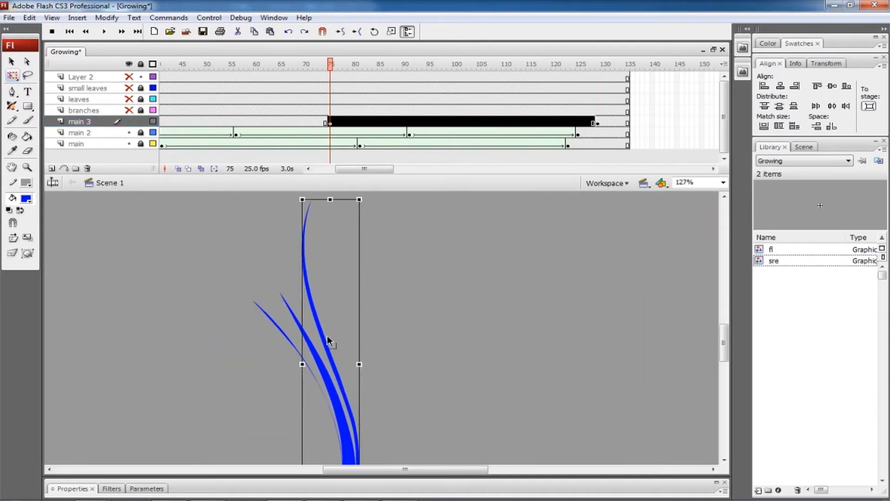
double_click(328, 339)
double_click(363, 374)
key("ctrl+minus")
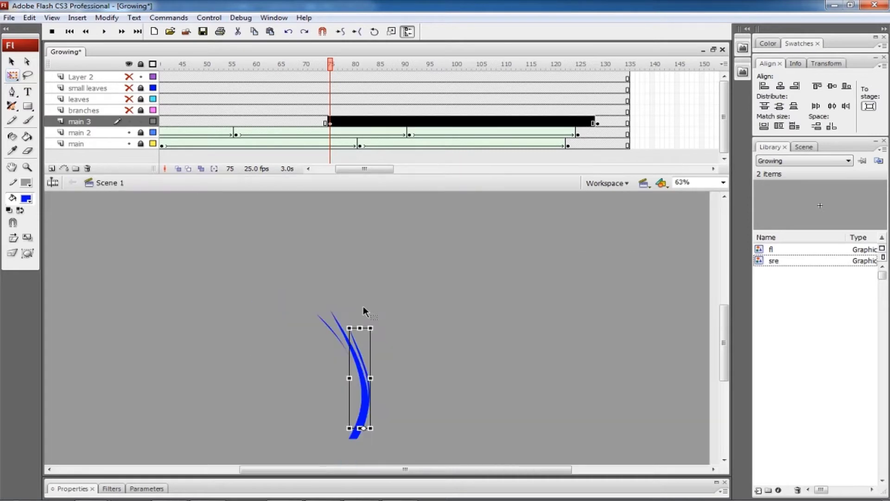
Create shape tweens between main 3's keyframes at frames 32, 75 and 129
mouse_move(302, 122)
left_mouse_down()
mouse_move(353, 122)
mouse_move(513, 95)
mouse_move(318, 143)
mouse_move(148, 222)
mouse_move(315, 275)
left_mouse_up()
left_click(364, 408)
key("Return")
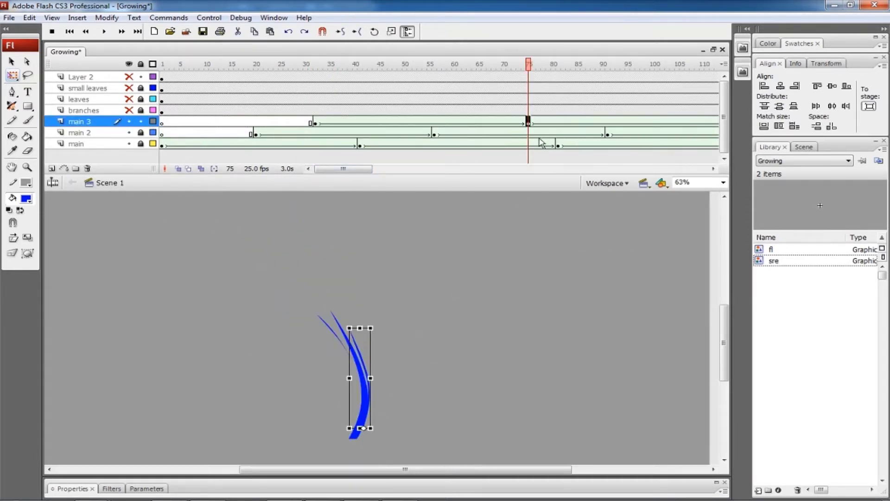
Add a shape hint at the tip of main 3's frame 32 stem and match it to the tip at frame 75
key("ctrl+minus")
left_click_drag(573, 129, 186, 195)
left_click_drag(377, 388, 419, 344)
key("v")
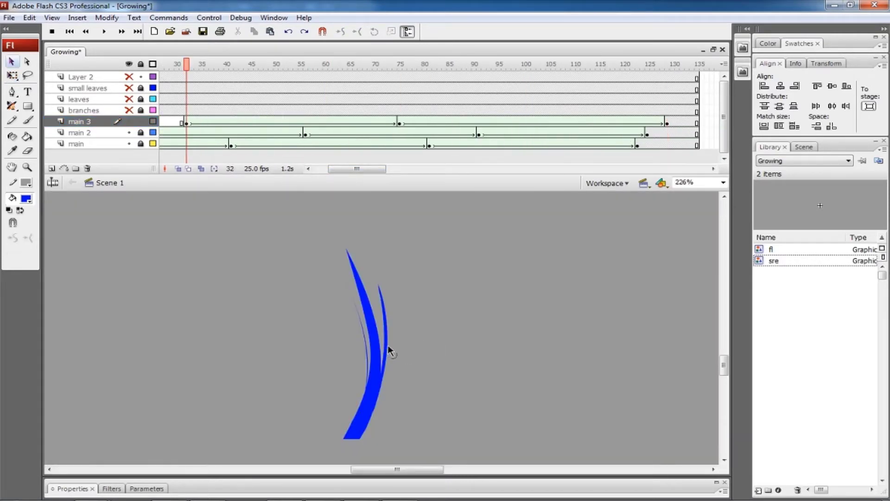
left_click(381, 296)
left_click(400, 122)
key("ctrl+minus")
left_click_drag(427, 249, 384, 324)
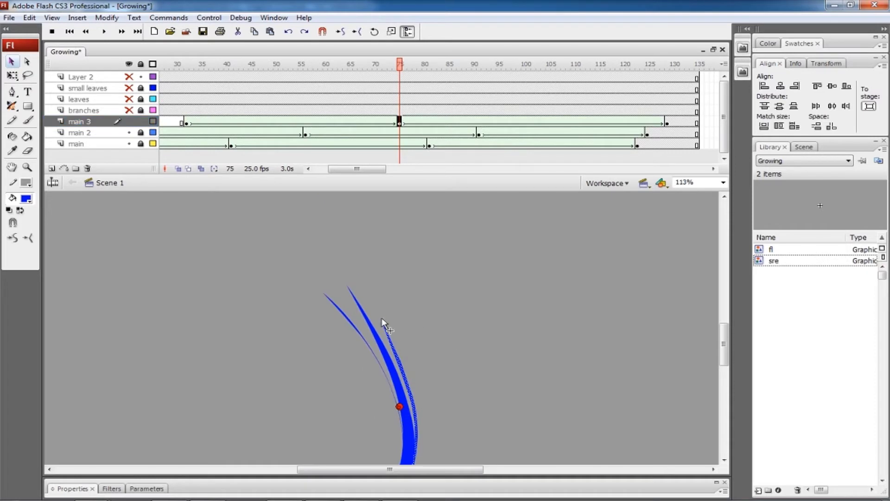
Hide main and main 2, and match a second shape hint to the base of main 3's stem at frames 32 and 75
key("ctrl+minus")
left_click_drag(385, 65, 186, 170)
left_click_drag(129, 133, 129, 143)
left_click(398, 405)
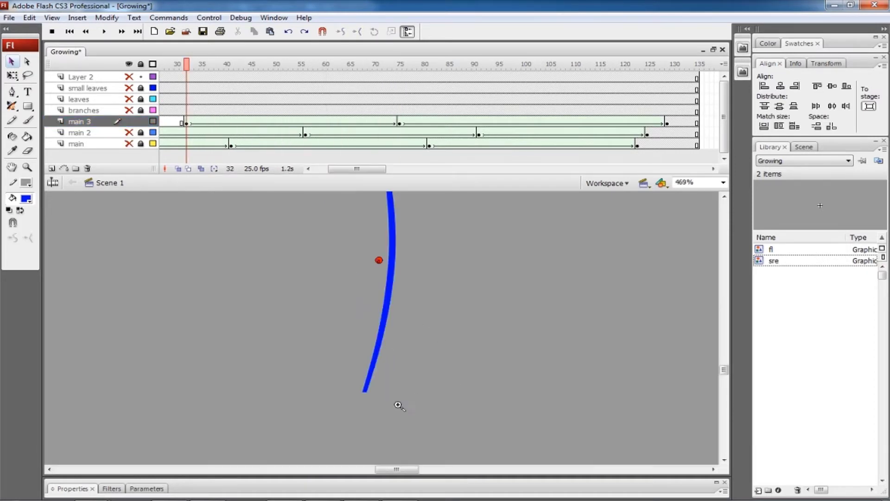
left_click(399, 122)
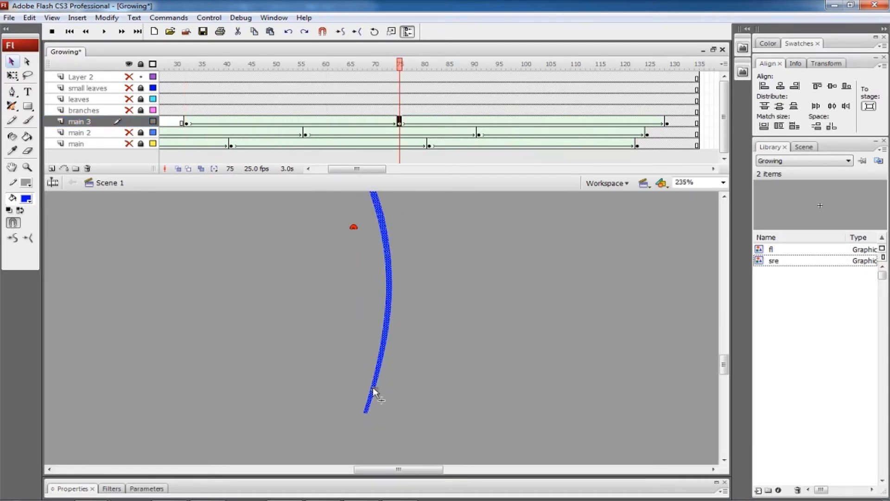
left_click_drag(354, 225, 364, 412)
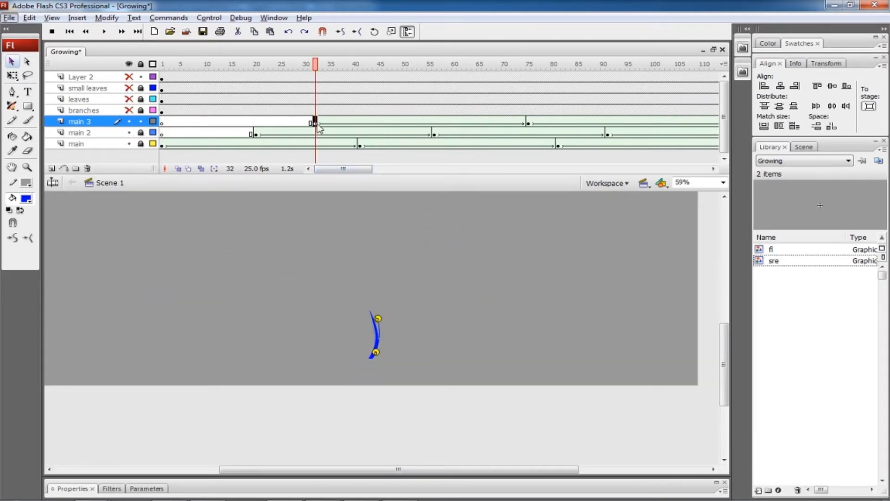
Move main 3's frame 32 keyframe to frame 40, add a starting keyframe at frame 30, and shrink the stem there
left_click_drag(315, 123, 354, 122)
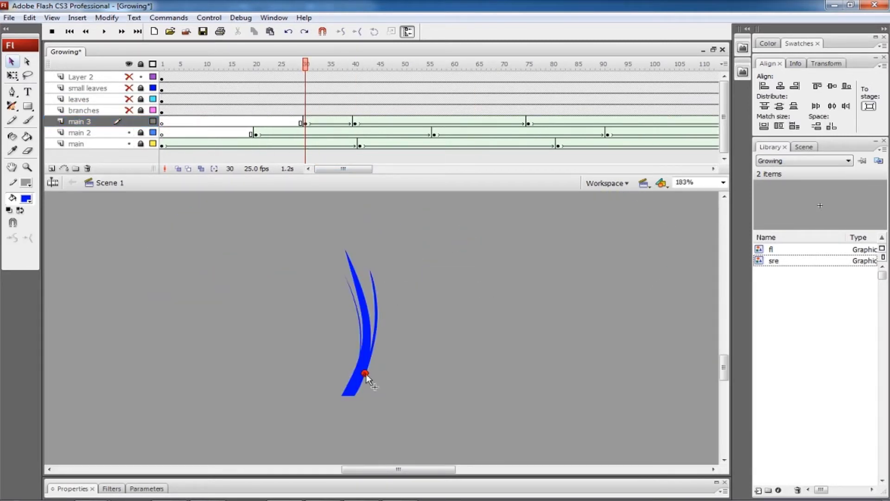
left_click_drag(366, 374, 384, 300)
key("ctrl+z")
key("ctrl+y")
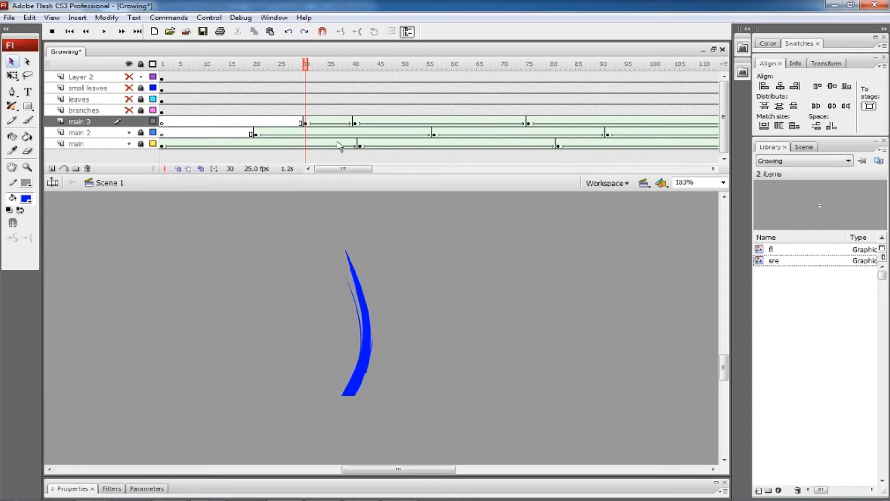
key("ctrl+z")
Add shape hints to main 3's frame 75 stem and match them to the stem at frame 129
left_click(418, 332)
key("ctrl+minus")
key("ctrl+minus")
left_click_drag(306, 64, 423, 81)
key("ctrl+minus")
key("ctrl+minus")
left_click(528, 123)
left_click_drag(471, 293, 431, 317)
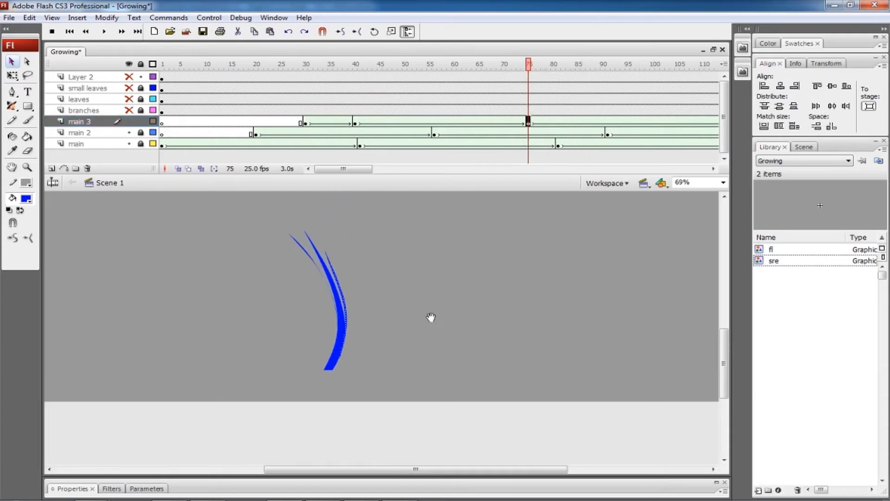
left_click(630, 123)
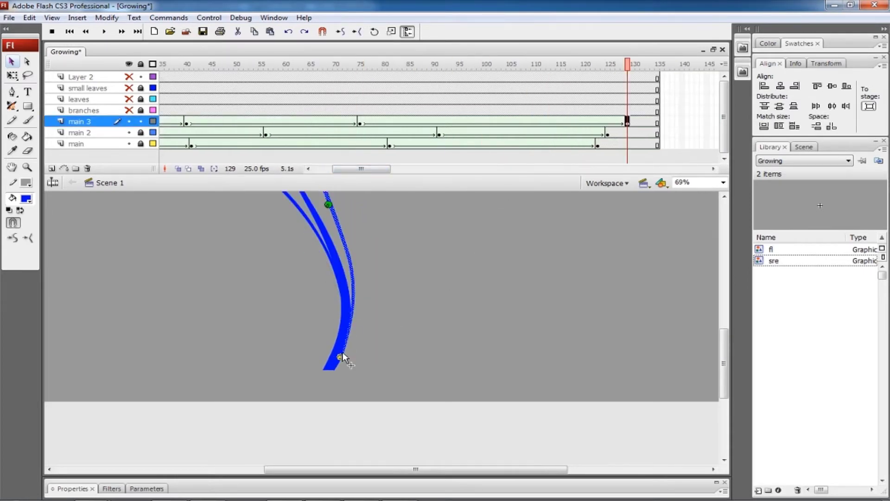
Check main 3's shape hints back at frame 75 and play the stem growth from the start
key("ctrl+minus")
key("comma")
key("comma")
key("comma")
key("comma")
key("comma")
key("comma")
key("comma")
key("comma")
key("comma")
key("comma")
key("comma")
key("comma")
key("comma")
key("comma")
key("comma")
key("comma")
key("comma")
key("comma")
key("comma")
key("comma")
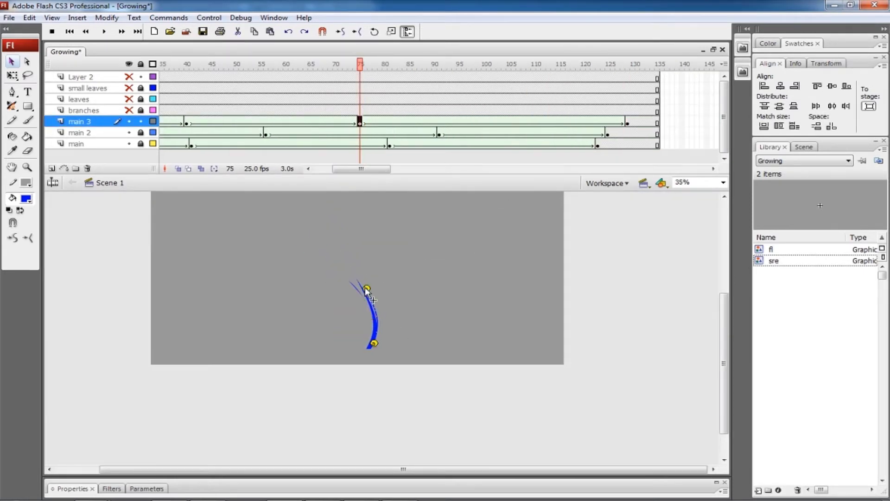
key("shift+period")
scroll(397, 318, "up", 3)
key("Return")
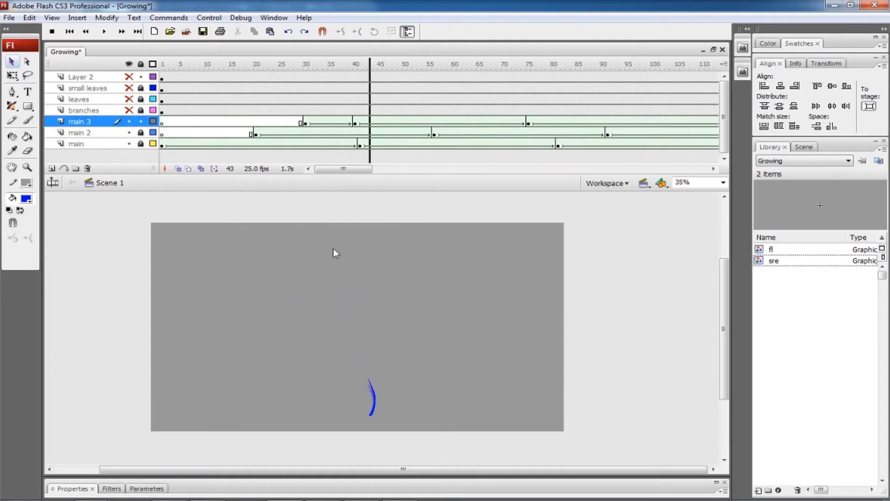
Lock main 3, show and unlock the branches layer, and return to frame 1
key("ctrl+minus")
key("ctrl+3")
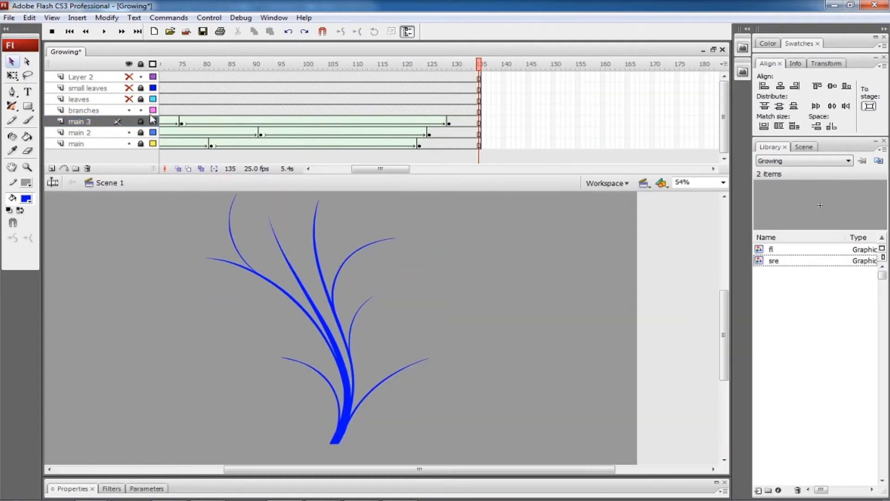
key("shift+comma")
key("v")
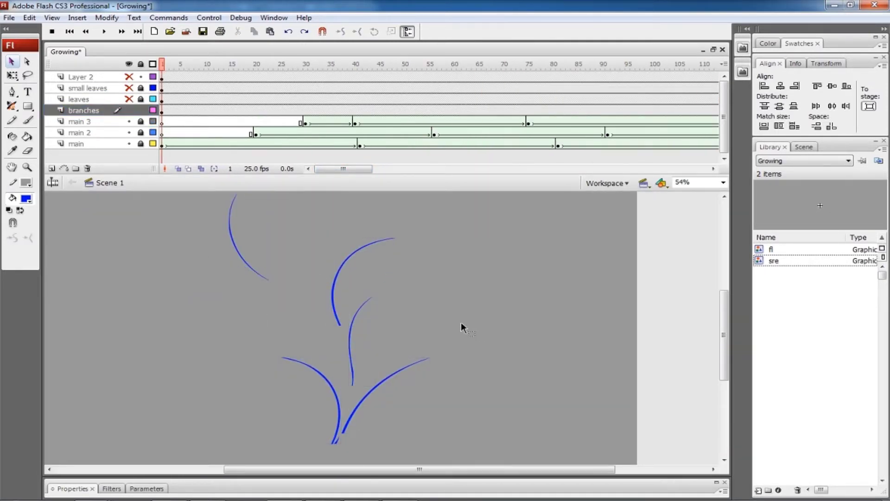
Distribute the branches onto separate layers and move their starting keyframes to frame 37
key("ctrl+a")
key("ctrl+shift+d")
mouse_move(161, 110)
left_mouse_down()
mouse_move(161, 154)
mouse_move(337, 159)
left_mouse_up()
scroll(483, 360, "down", 3)
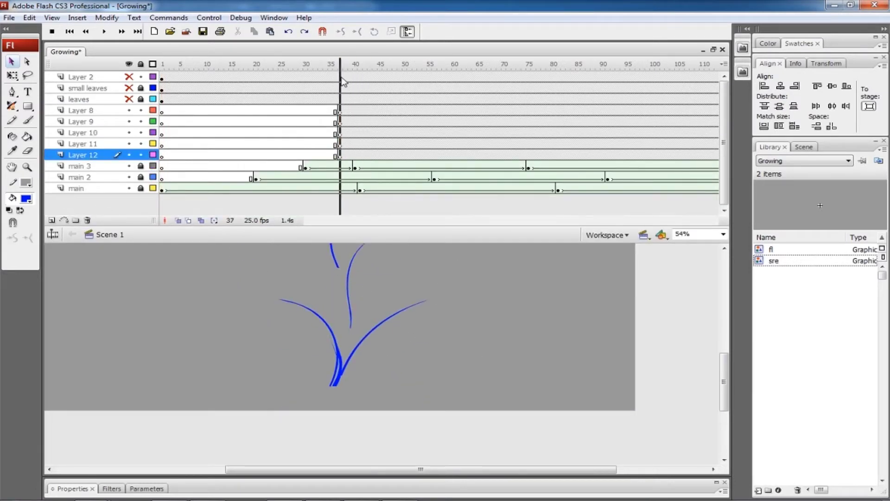
Move Layer 11 beneath Layer 12, hide the other four branch layers, and preview the remaining branch
left_click(361, 362)
left_click_drag(83, 143, 106, 156)
left_click_drag(129, 110, 129, 143)
key("Return")
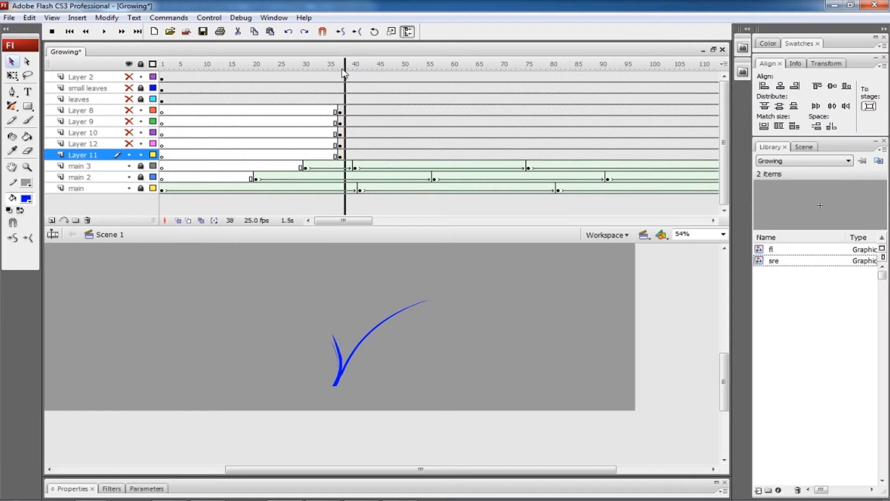
Move Layer 11's starting keyframe to frame 58 and add a full-size branch keyframe at frame 106
left_click(515, 154)
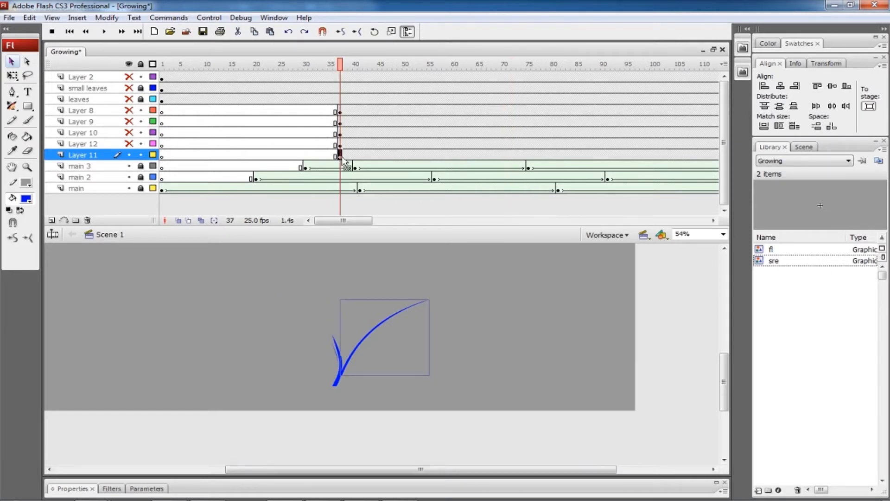
left_click(678, 156)
left_click_drag(343, 221, 358, 220)
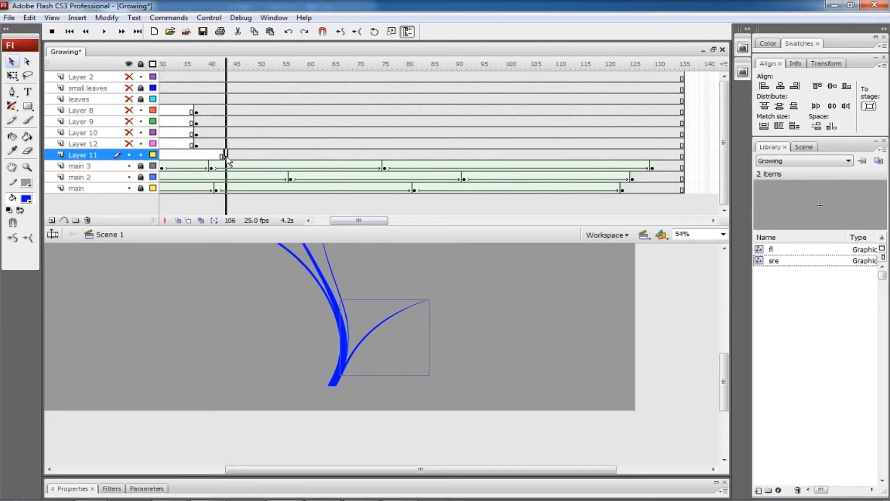
left_click_drag(227, 157, 299, 156)
left_click(678, 63)
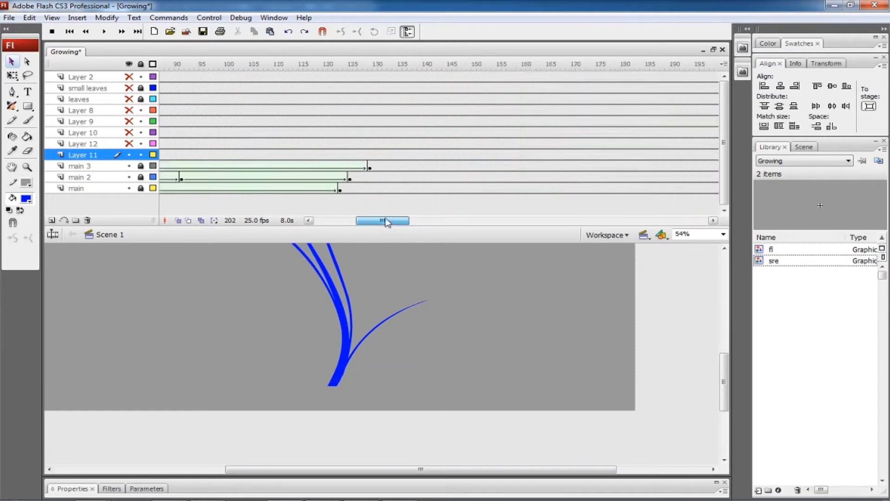
left_click(518, 155)
left_click(280, 155)
Scale down and rotate Layer 11's frame 58 branch so it sits against the main stem's lower edge
key("q")
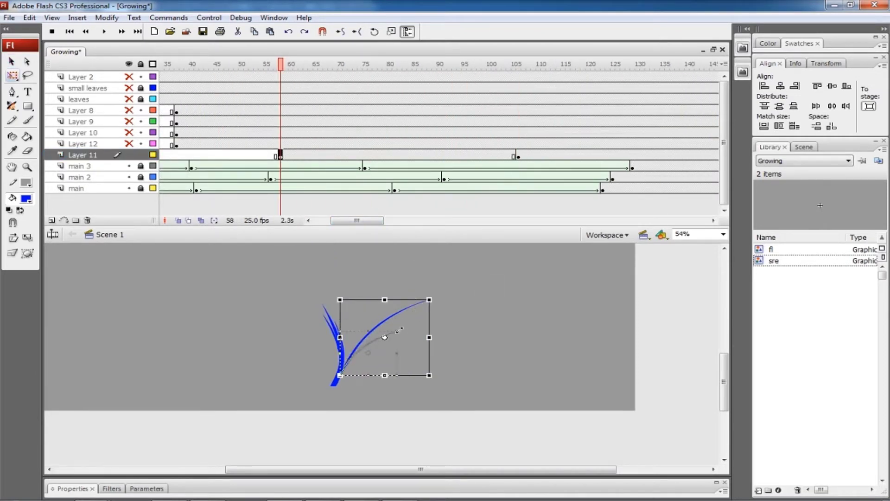
scroll(376, 363, "up", 3)
left_click(360, 343)
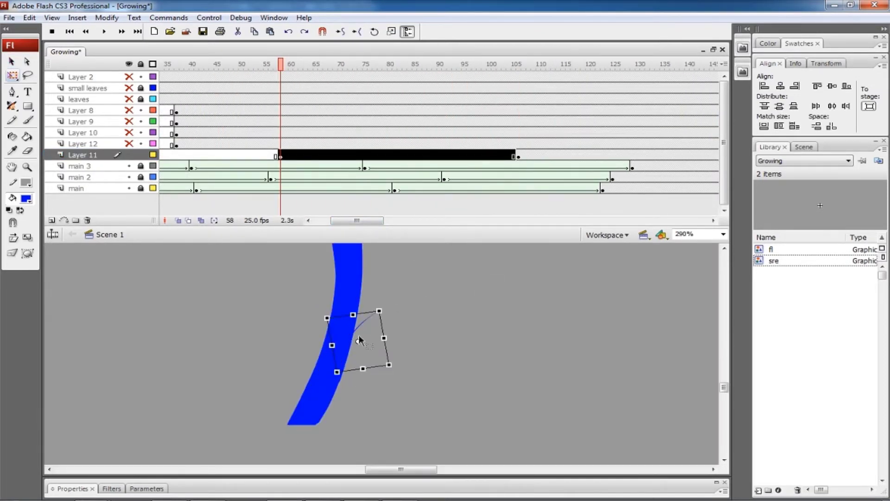
Try a motion tween on Layer 11 between frames 58 and 106, and play it
right_click(380, 156)
left_click(404, 162)
key("Return")
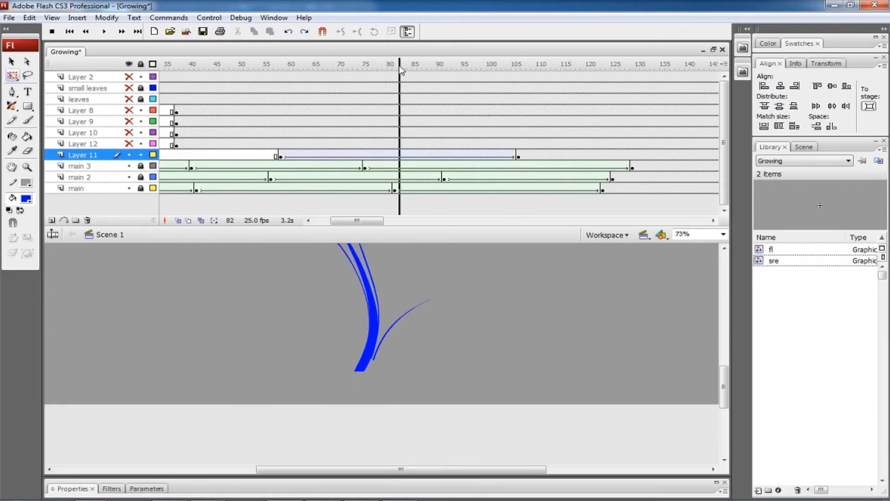
Break apart Layer 11's branch at frames 58 and 106, fitting the small frame 58 branch to the main stem's edge
left_click(280, 154)
scroll(371, 333, "up", 4)
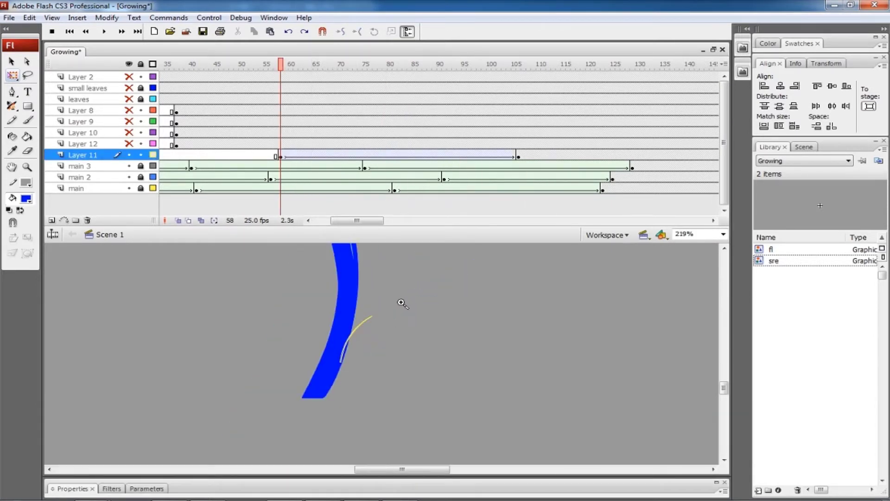
left_click(351, 352)
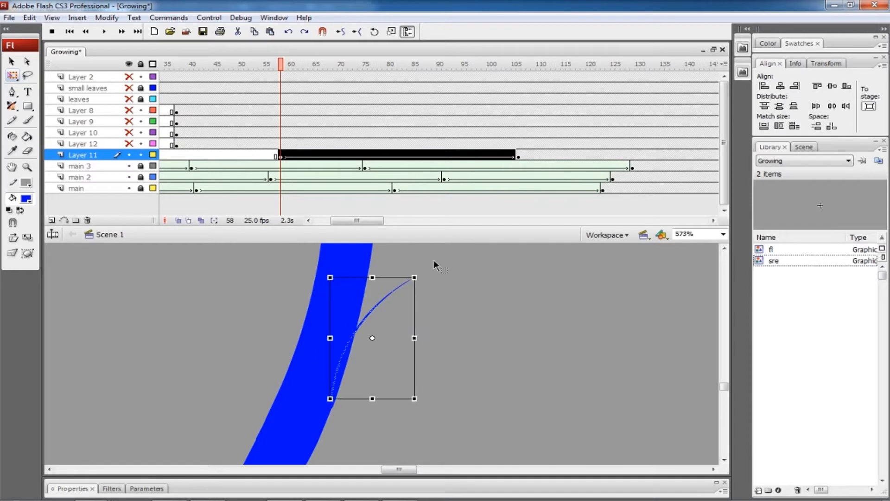
left_click(434, 263)
left_click_drag(405, 280, 407, 282)
left_click(518, 155)
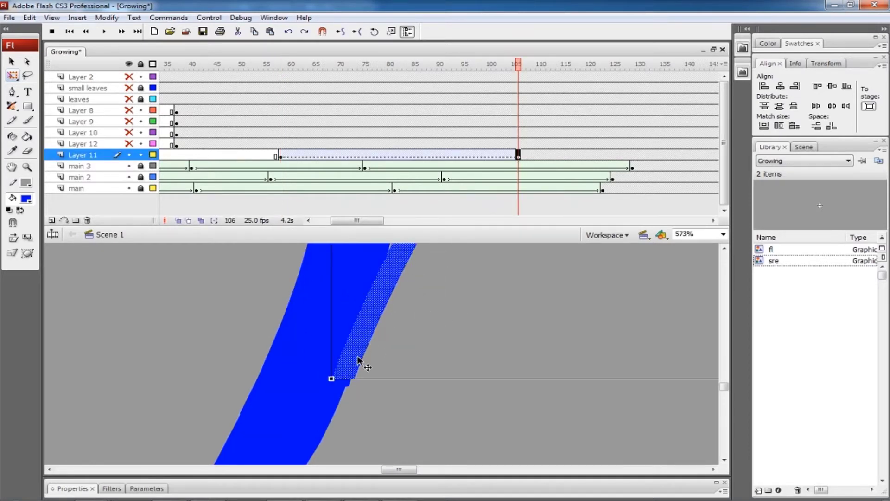
scroll(441, 340, "down", 3)
Change Layer 11's tween between frames 58 and 106 to a shape tween
right_click(420, 156)
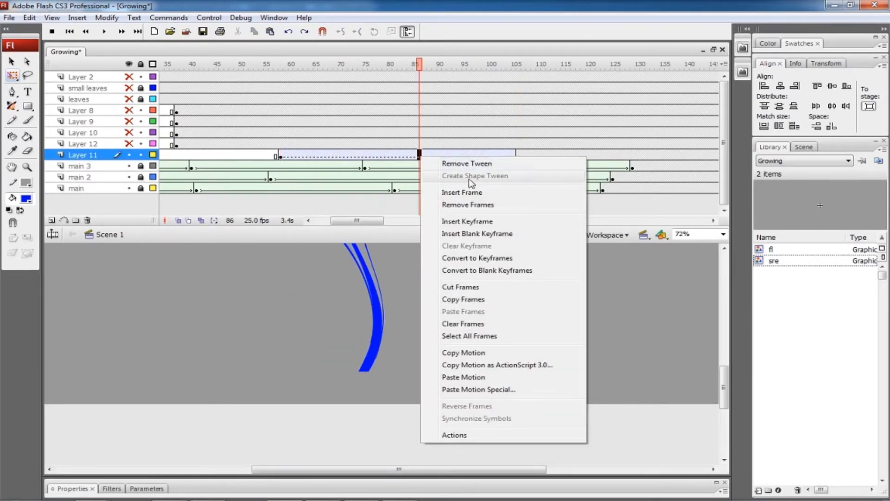
key("Escape")
key("ctrl+F3")
left_click(208, 441)
left_click(204, 469)
key("ctrl+F3")
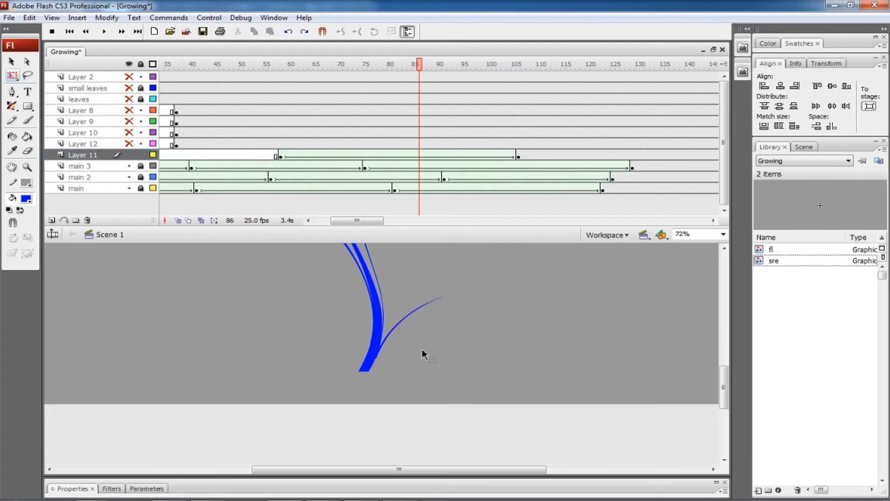
Lock Layer 11, show Layer 12, and move Layer 12's branch keyframe to frame 82
scroll(422, 354, "down", 1)
left_click_drag(419, 64, 546, 65)
left_click(176, 143)
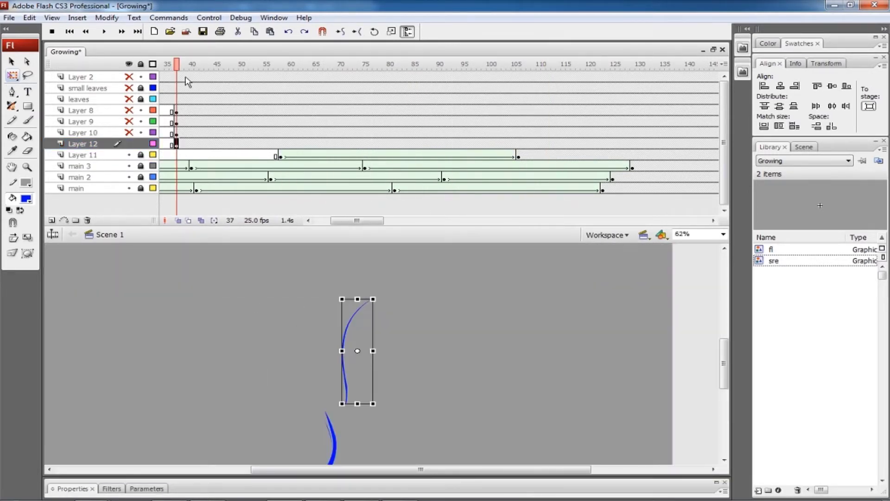
left_click_drag(386, 147, 395, 145)
key("ctrl+minus")
Lengthen Layer 11's shape tween by moving its end keyframe to frame 135, and scrub back through it
left_click(518, 155)
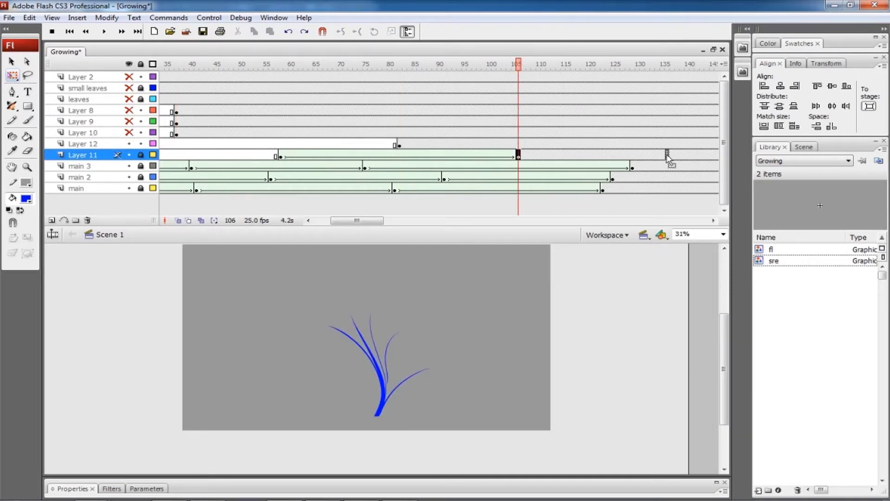
left_click_drag(668, 157, 667, 155)
left_click_drag(634, 65, 502, 64)
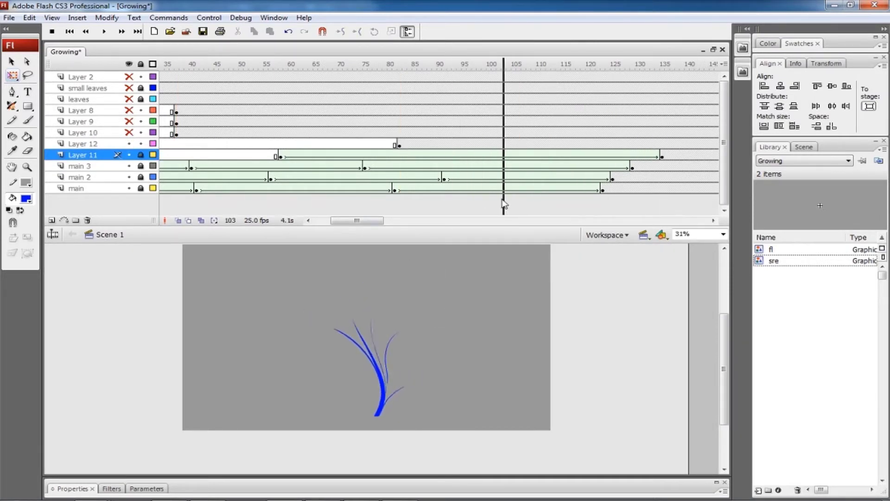
Move Layer 12's start keyframe to frame 102 and insert its end keyframe at frame 148
left_click(404, 145)
left_click_drag(493, 143, 495, 144)
left_click(510, 221)
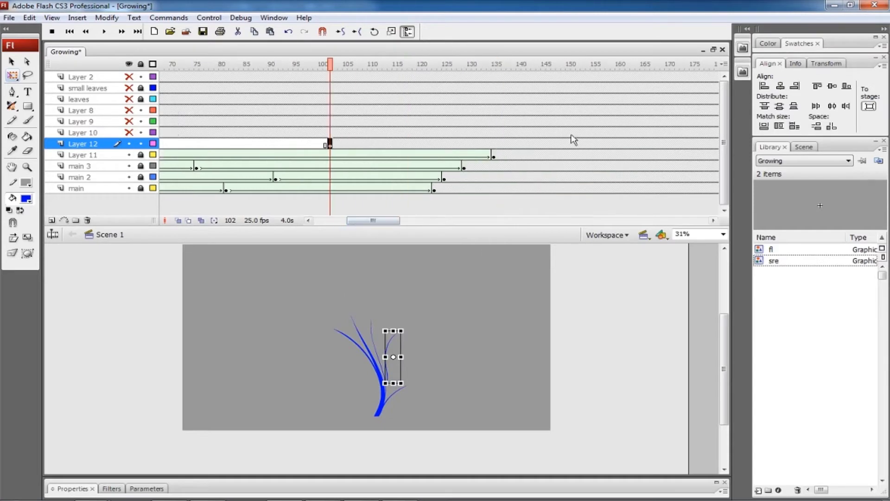
left_click(558, 143)
key("ctrl+equal")
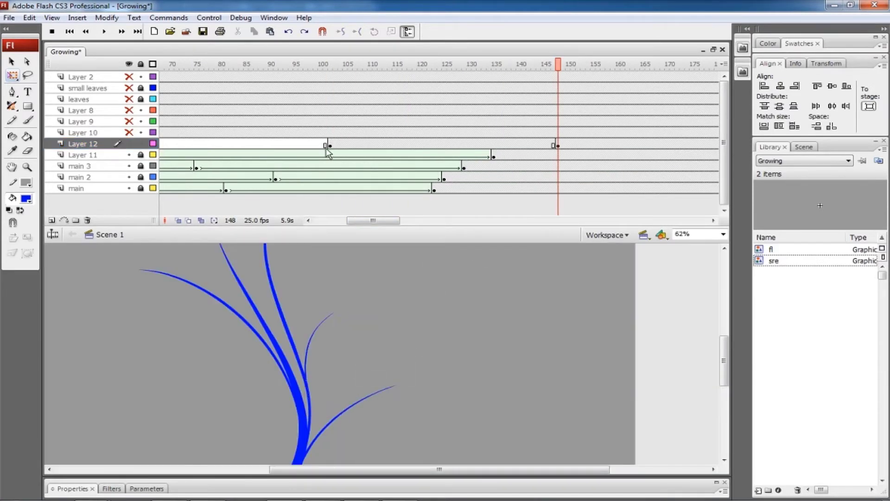
Insert a Layer 12 keyframe at frame 122, and trim frame 102's branch to its short base against the adjoining stem
left_click(329, 144)
key("ctrl+equal")
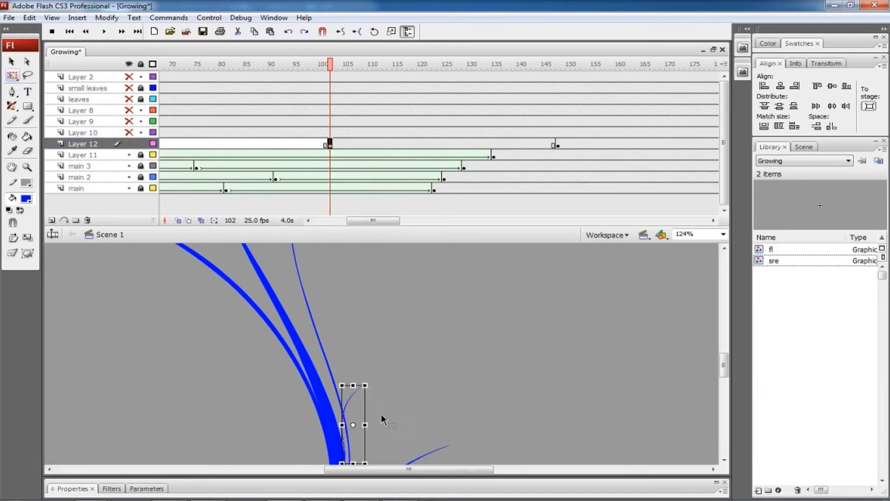
scroll(381, 418, "down", 2)
key("ctrl+equal")
left_click(429, 144)
key("F6")
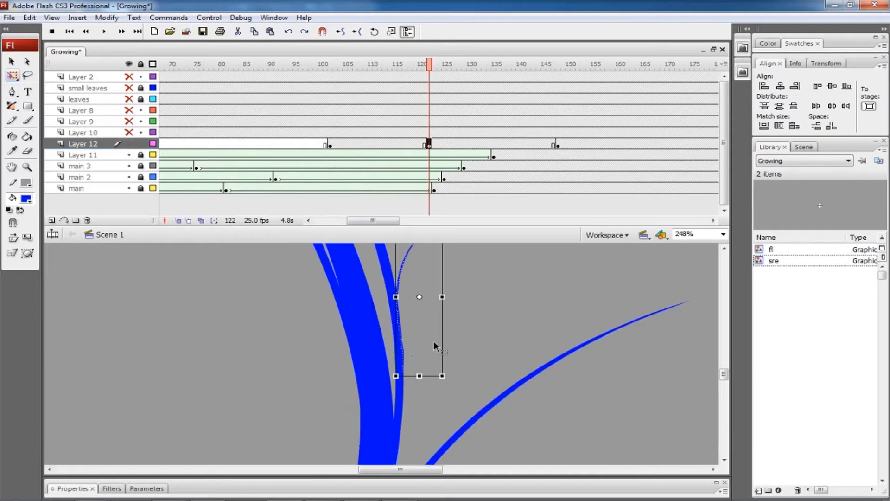
left_click(330, 144)
left_click(353, 318)
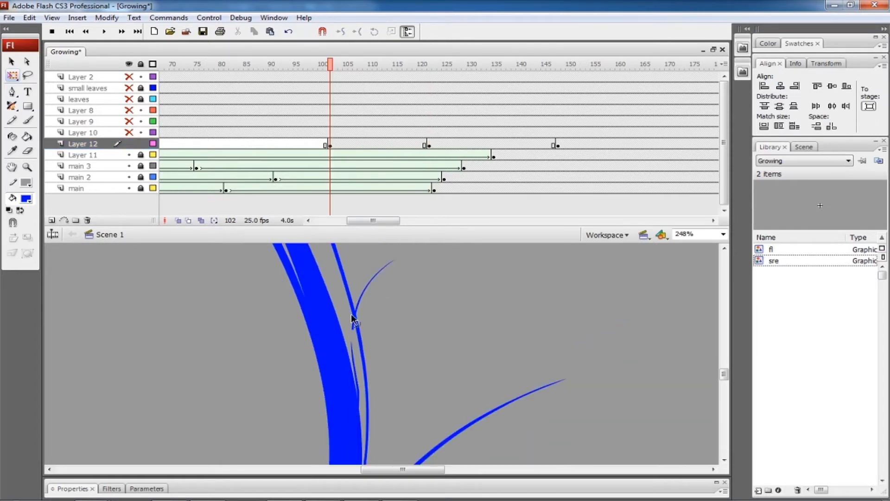
key("v")
left_click(357, 388)
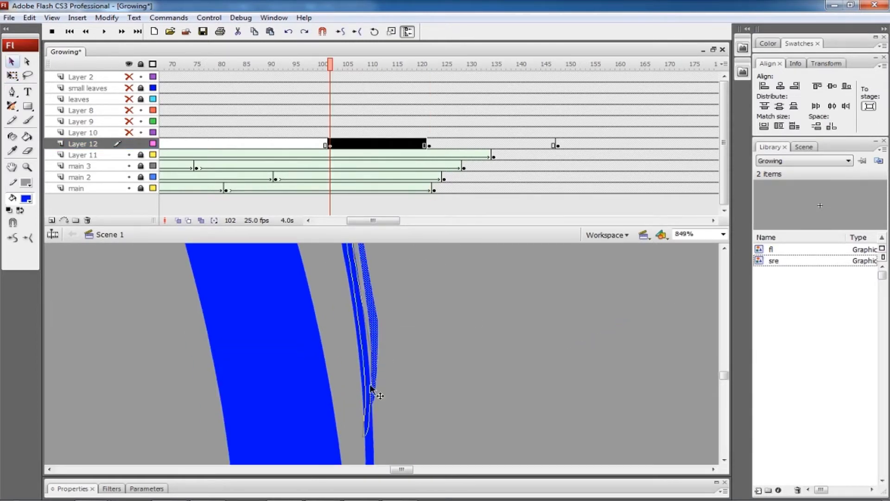
Create shape tweens on Layer 12 across frames 102, 122 and 148, and go back through the frames to check the growth
left_click_drag(387, 144, 449, 143)
key("ctrl+2")
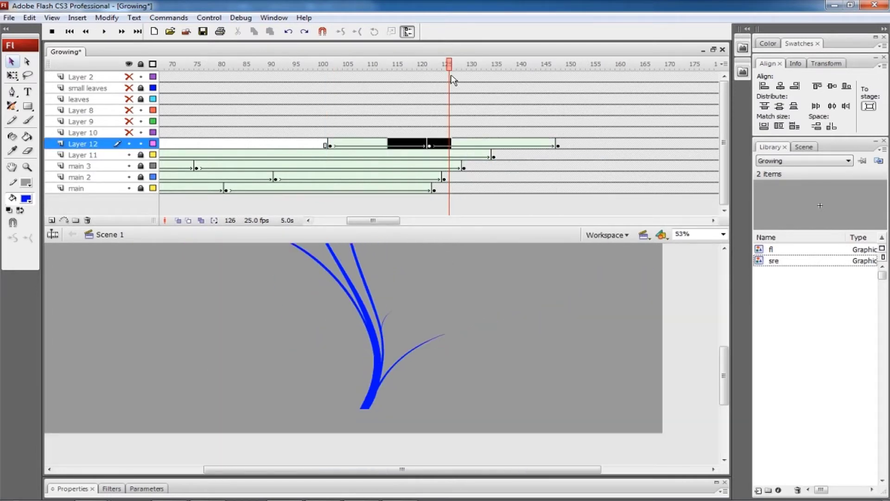
key("comma")
key("comma")
key("comma")
key("comma")
key("comma")
key("comma")
key("comma")
key("comma")
key("comma")
key("comma")
key("comma")
key("comma")
key("comma")
key("comma")
key("comma")
key("comma")
key("comma")
key("comma")
key("comma")
key("comma")
With the other layers temporarily hidden, add a shape hint at the branch's base for Layer 12's tween between frames 102 and 122
key("ctrl+z")
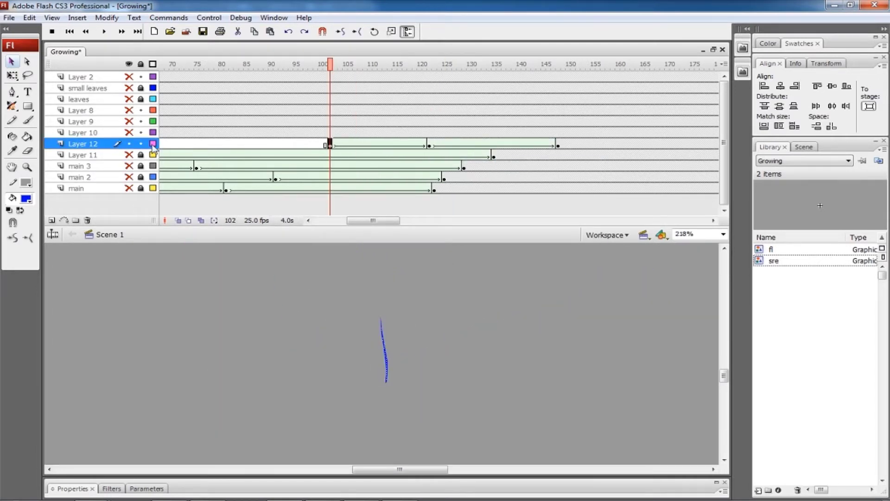
key("ctrl+z")
key("ctrl+z")
key("ctrl+z")
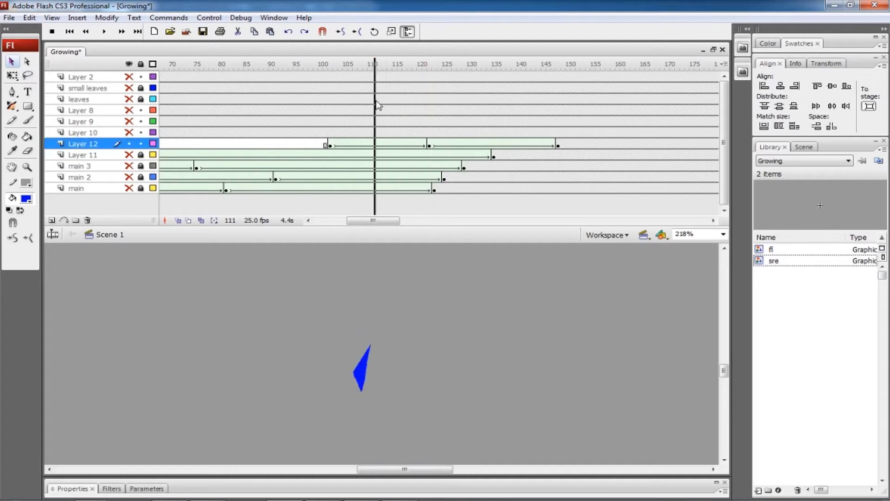
key("ctrl+y")
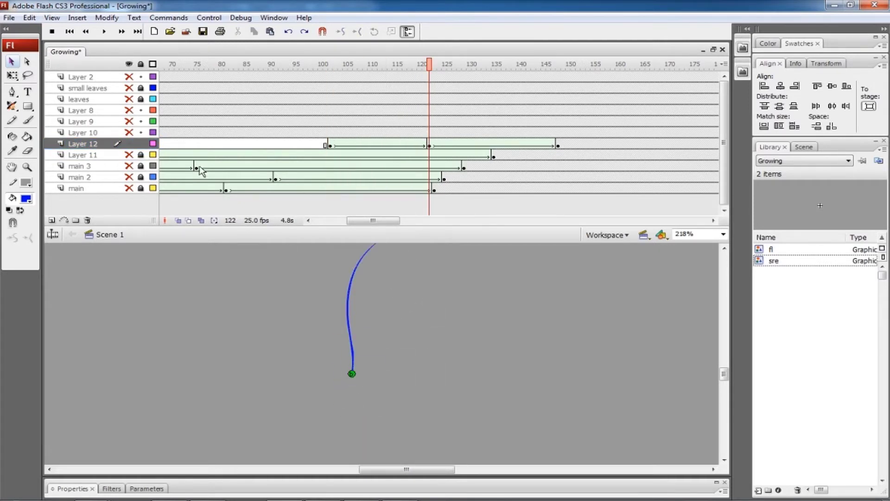
key("ctrl+z")
key("ctrl+z")
key("ctrl+z")
key("ctrl+z")
key("ctrl+z")
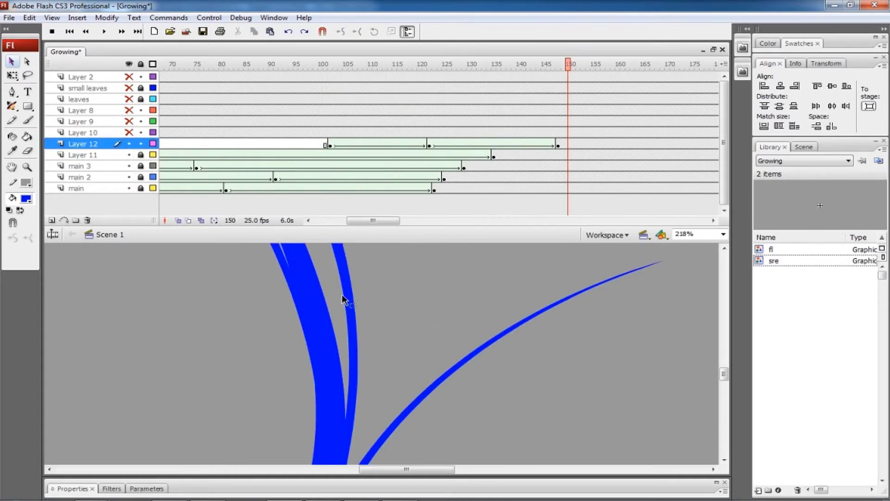
Show Layer 10, move its branch keyframe to frame 110, and insert an end keyframe at frame 160
left_click(493, 207)
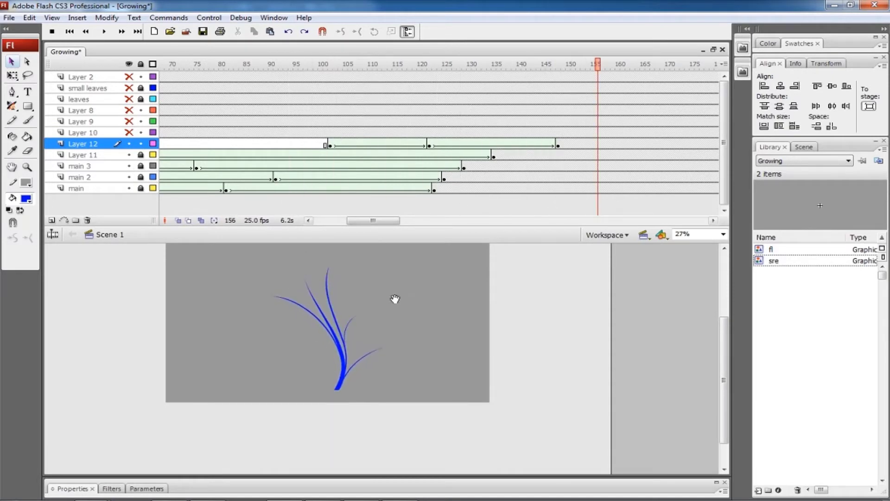
left_click_drag(395, 299, 395, 336)
left_click(315, 320)
left_click_drag(379, 226, 379, 273)
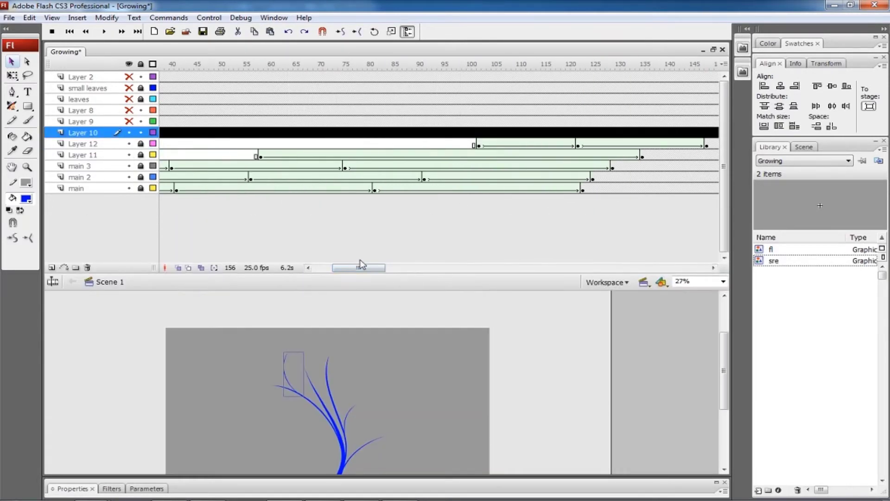
left_click_drag(260, 132, 385, 132)
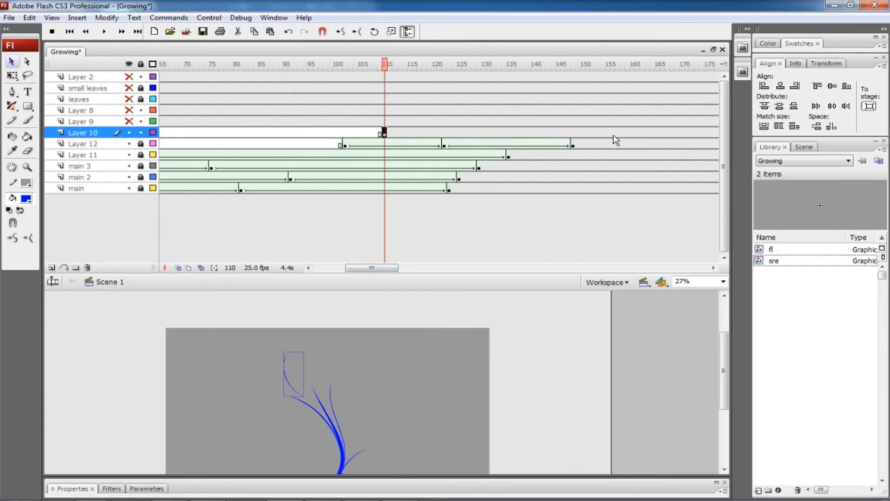
left_click(632, 132)
key("F6")
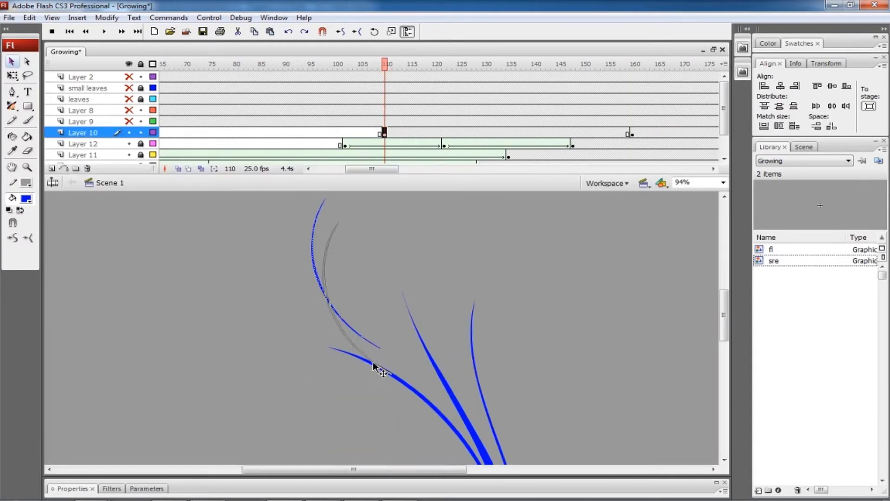
Fit Layer 10's branch onto the leftmost stem at frame 110, and check its join at frame 160
key("ctrl+z")
key("ctrl+z")
key("ctrl+z")
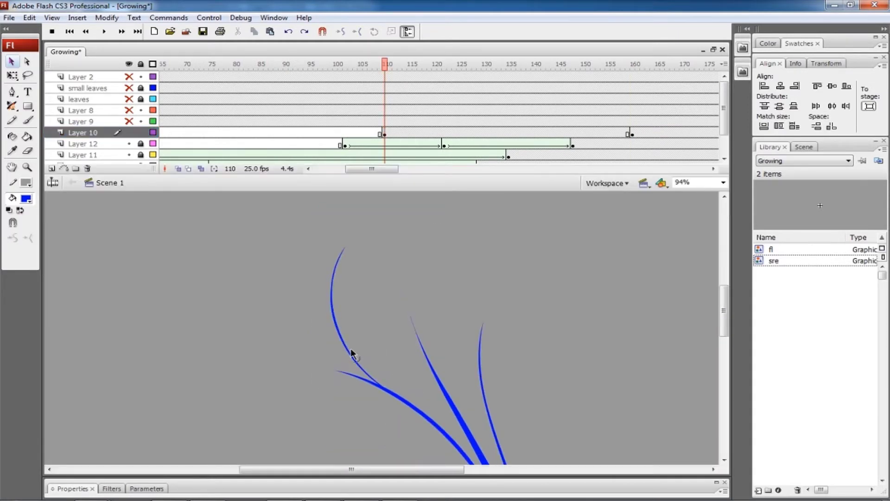
key("ctrl+equal")
left_click(632, 134)
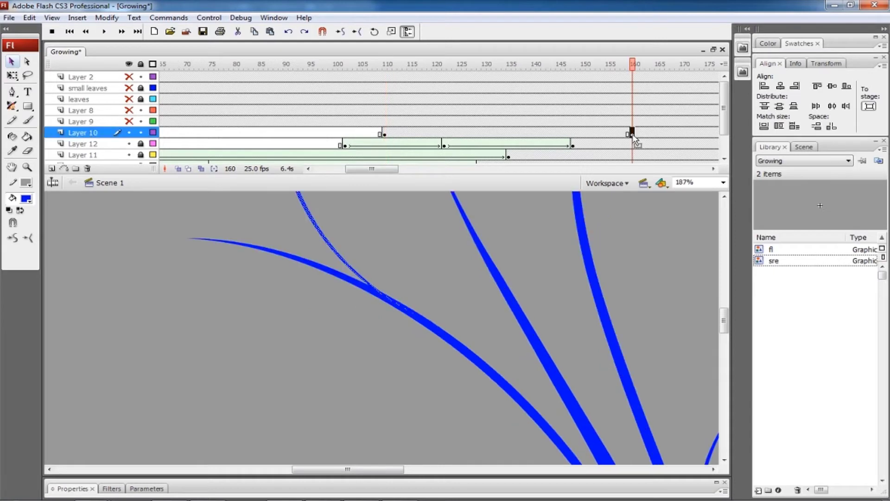
Insert a Layer 10 keyframe at frame 137, and trim the branch progressively shorter at frames 137 and 110
key("ctrl+2")
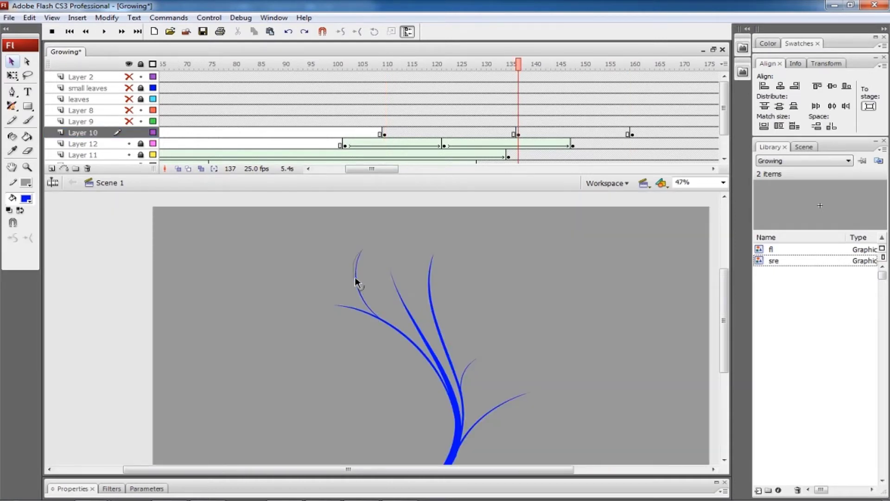
key("ctrl+z")
key("ctrl+z")
key("ctrl+z")
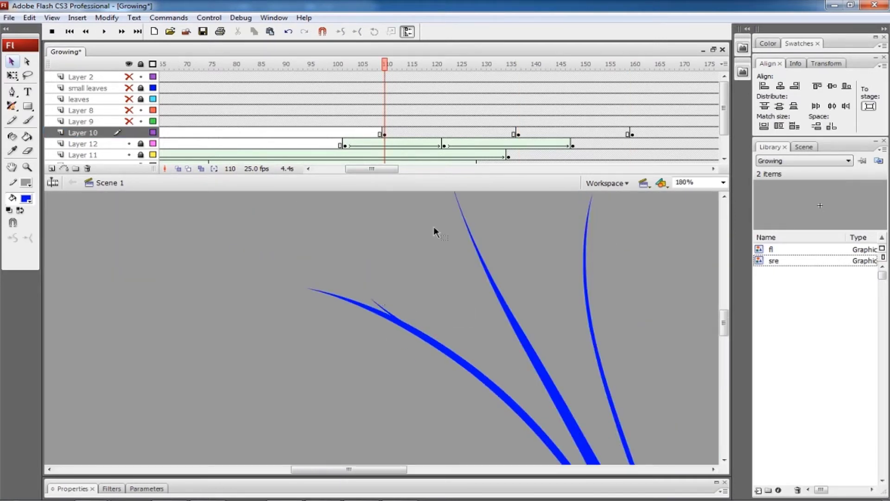
Create shape tweens on Layer 10 across frames 110, 137 and 160, and scrub through them
right_click(528, 133)
left_click(556, 139)
key("ctrl+3")
left_click_drag(547, 65, 452, 109)
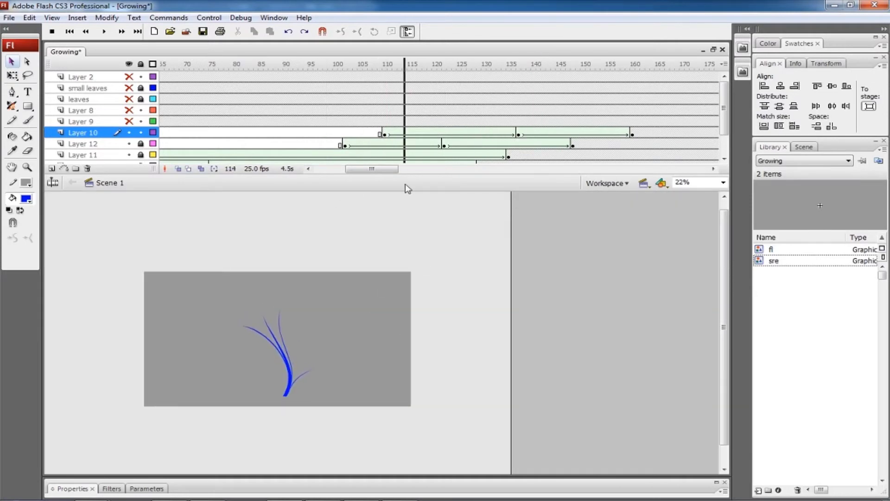
key("ctrl+3")
Insert a Layer 10 keyframe at frame 125 and refit the short branch to the leftmost stem
left_click(518, 134)
left_click(458, 135)
key("F6")
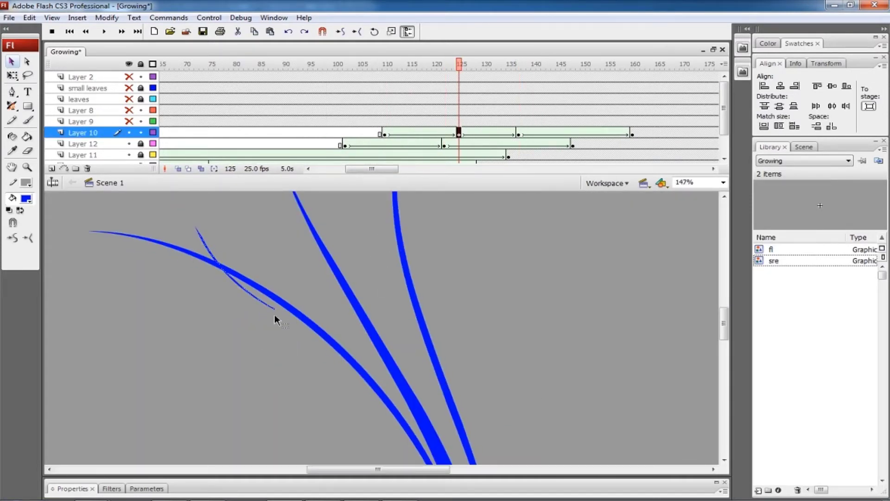
left_click(297, 293)
Add shape hints to Layer 10's tween between frames 137 and 160, placing them on frame 137's branch tip and base
left_click_drag(459, 65, 518, 65)
left_click(518, 134)
key("ctrl+2")
key("Return")
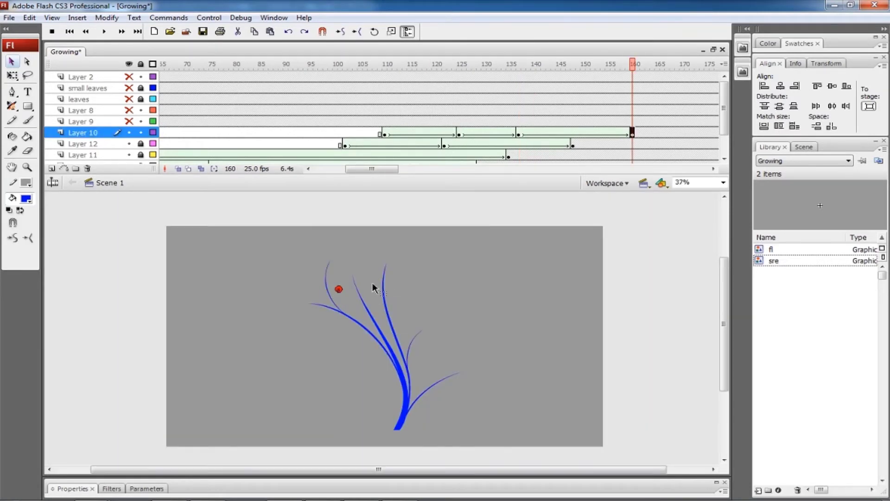
left_click(522, 134)
key("Return")
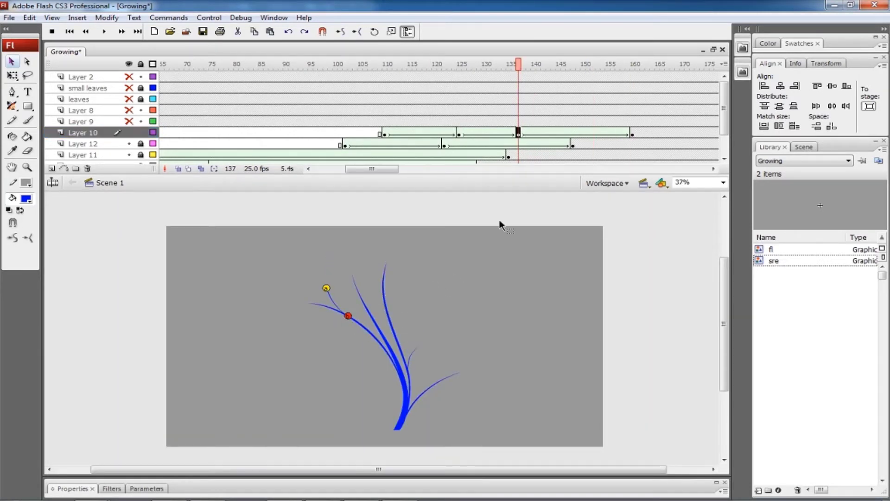
key("Return")
Place the matching shape hint on the base of Layer 10's branch at frame 160, and scrub the tween
scroll(393, 331, "up", 5)
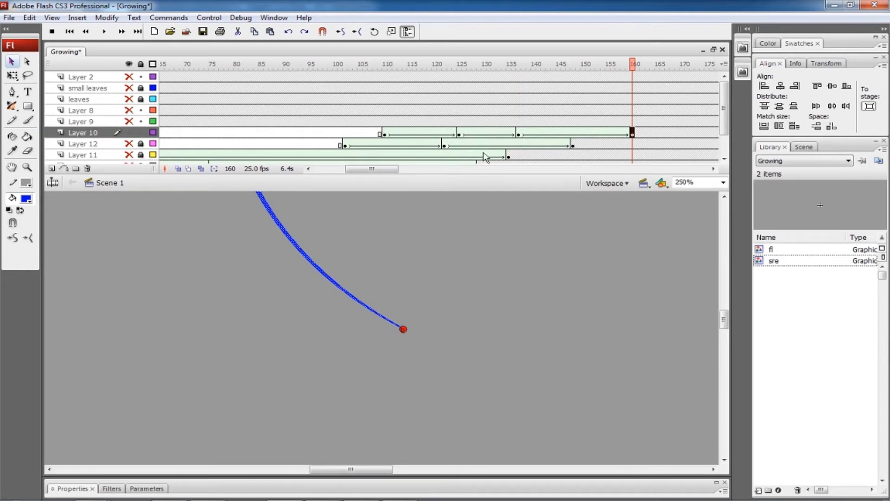
scroll(422, 302, "down", 2)
left_click(460, 64)
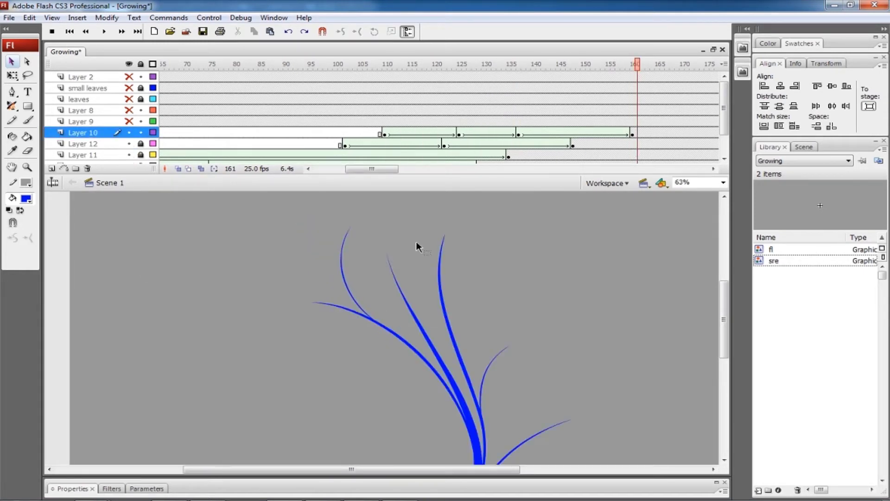
key("ctrl+minus")
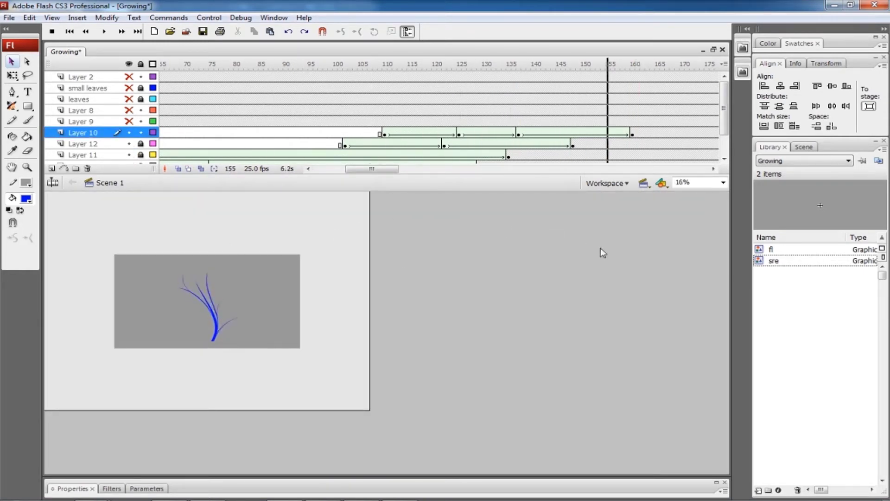
Show Layer 9 and reorder it between Layer 12 and Layer 11
left_click_drag(371, 176, 371, 226)
key("ctrl+2")
left_click_drag(163, 121, 212, 139)
left_click_drag(378, 221, 362, 273)
left_click_drag(81, 121, 117, 149)
Start Layer 9's branch at frame 83 and insert its end keyframe at frame 142
left_click(338, 143)
left_click_drag(354, 275, 392, 274)
left_click(537, 143)
key("ctrl+equal")
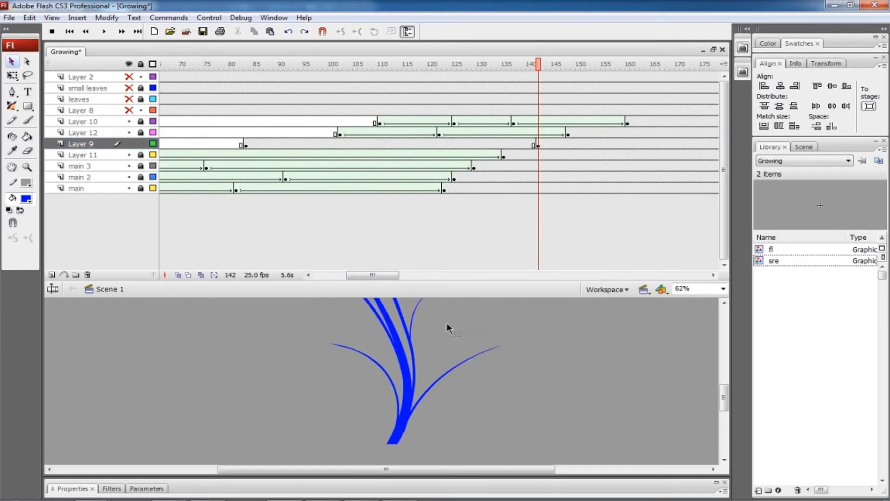
Move Layer 9's frame 83 branch to the main stem's left edge and shorten it
left_click(246, 144)
key("q")
key("ctrl+equal")
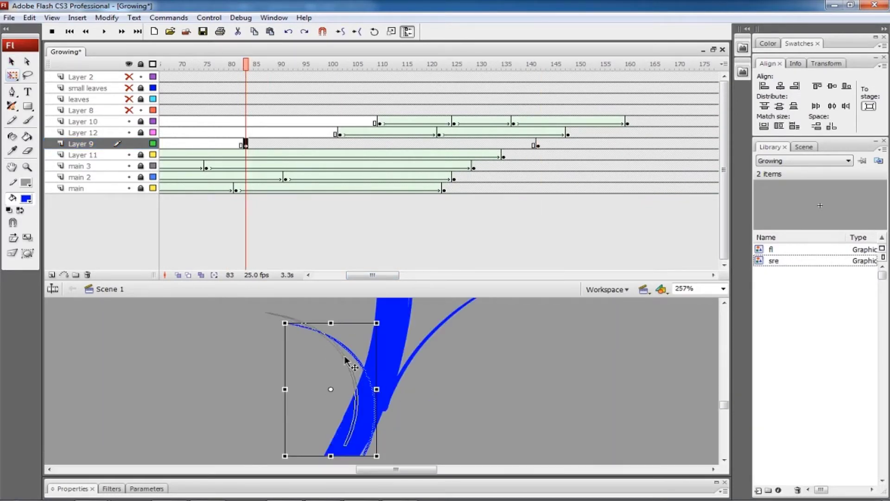
key("ctrl+equal")
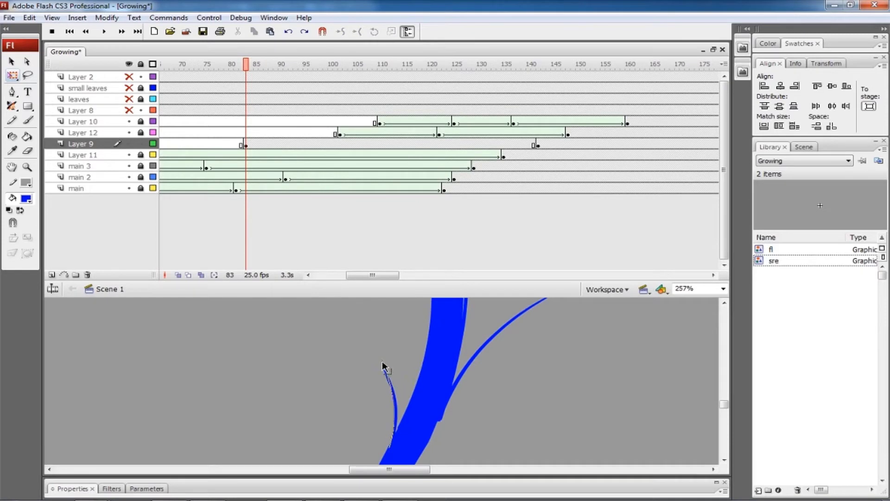
left_click(383, 366)
Insert a keyframe on Layer 9 at frame 114 and trim the branch's outer tip there
left_click(409, 143)
key("ctrl+minus")
key("ctrl+minus")
left_click(538, 143)
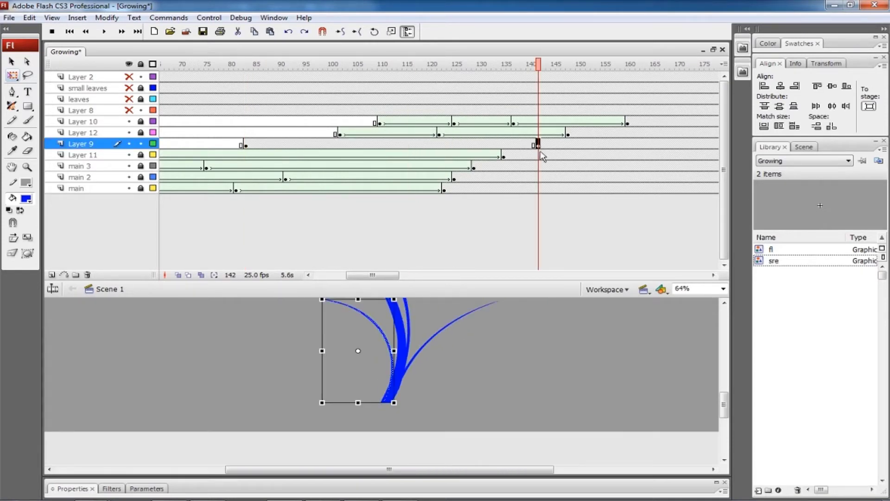
left_click(398, 143)
key("F6")
left_click(374, 318)
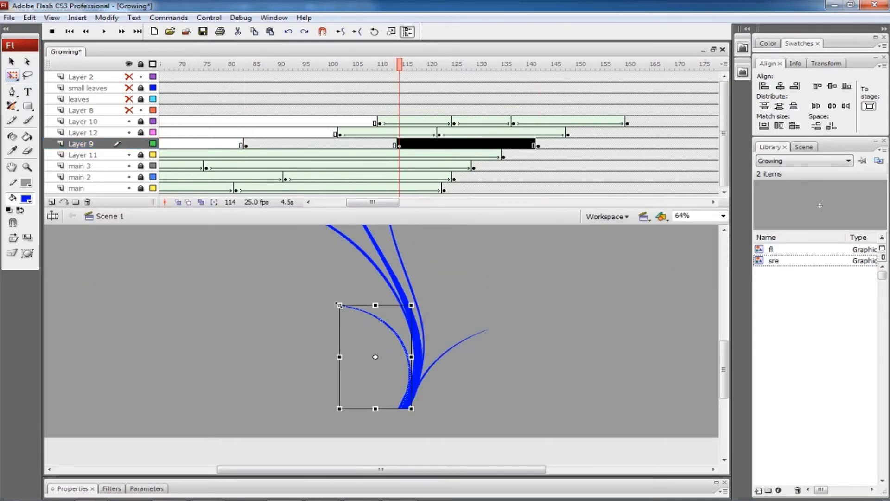
left_click(371, 321)
left_click(373, 316)
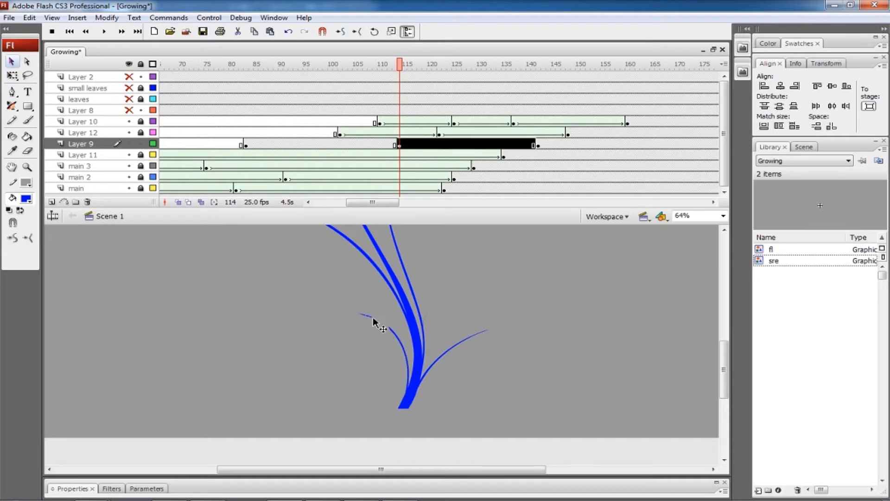
key("ctrl+equal")
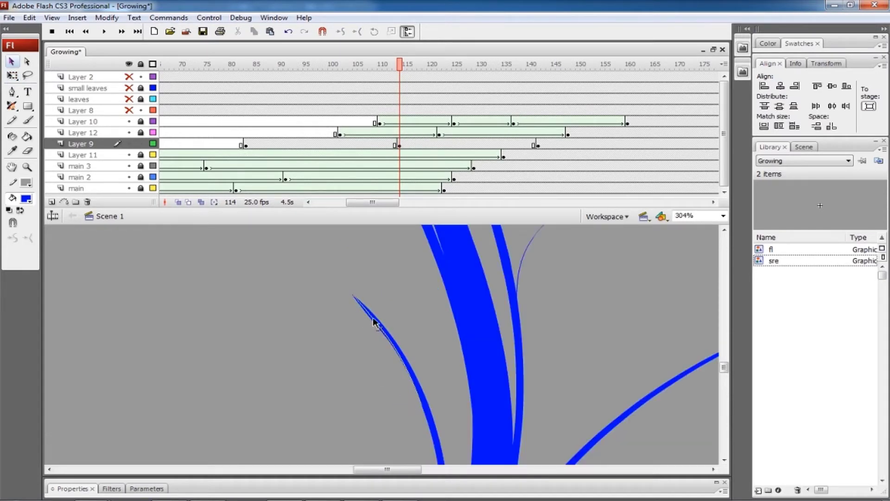
Create shape tweens across both of Layer 9's spans, from frame 83 through frame 114 to frame 142
key("ctrl+2")
left_click_drag(384, 143, 429, 143)
right_click(410, 144)
left_click(470, 162)
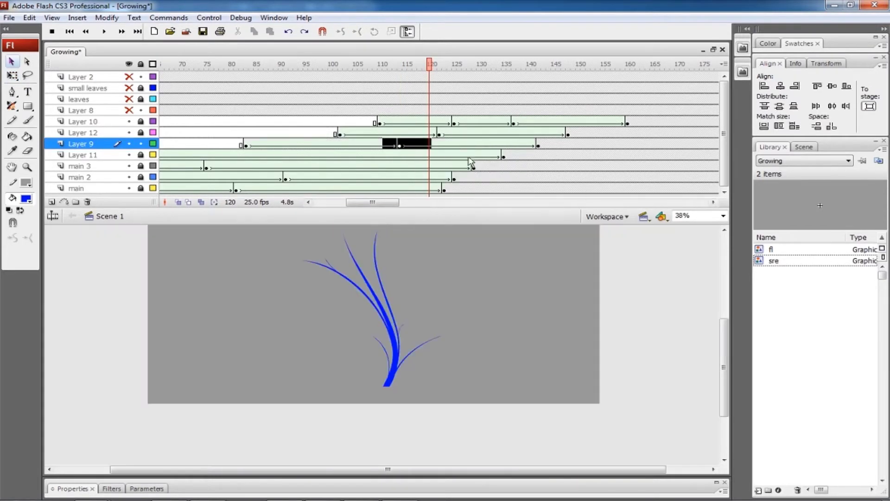
Add shape hints to the tip and base of Layer 9's branch at frame 83 and match them at frame 114
left_click(245, 144)
left_click(321, 363)
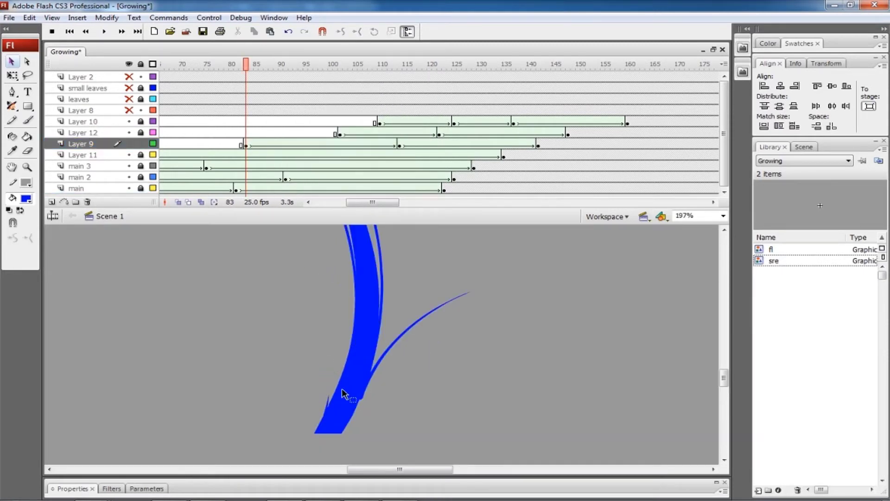
key("ctrl+minus")
key("ctrl+minus")
left_click_drag(400, 144, 347, 141)
left_click(245, 144)
key("ctrl+equal")
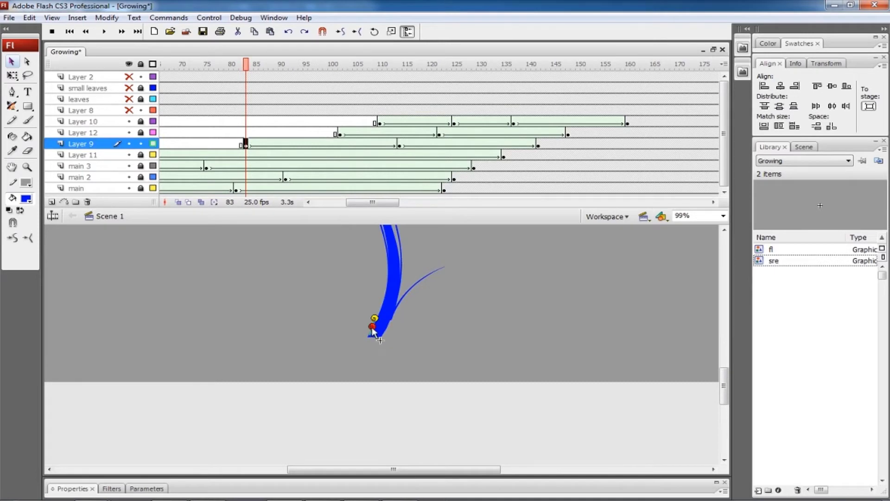
key("ctrl+minus")
mouse_move(399, 146)
left_mouse_down()
mouse_move(249, 180)
mouse_move(487, 143)
mouse_move(399, 143)
left_mouse_up()
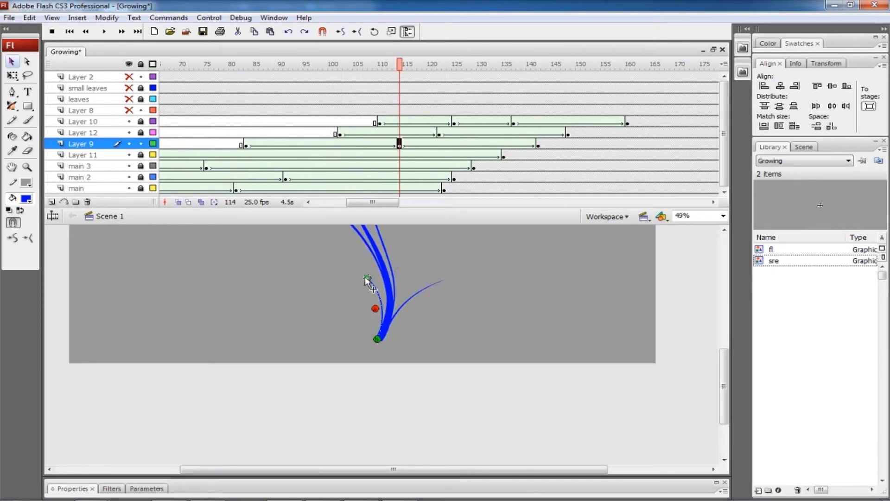
Match shape hints on the tip and base of Layer 9's branch between frames 114 and 142, and check the tween
left_click(538, 143)
left_click(399, 143)
left_click(538, 143)
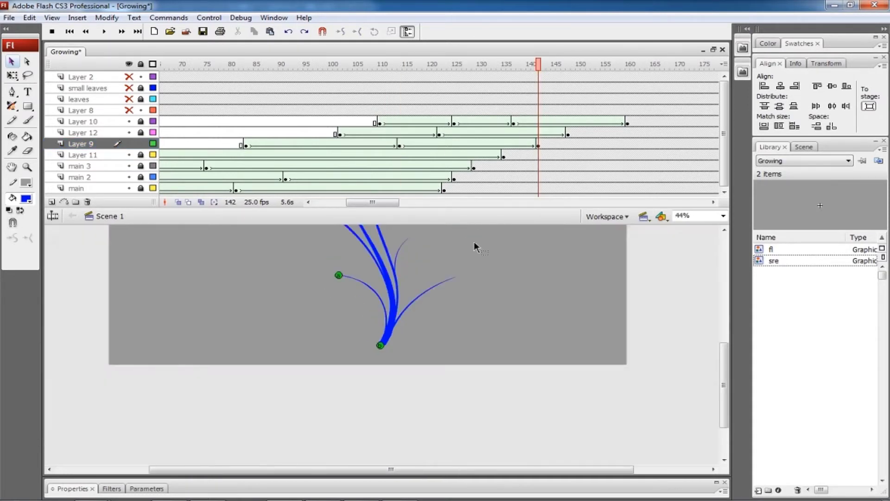
left_click(399, 143)
left_click(503, 143)
mouse_move(505, 176)
left_mouse_down()
mouse_move(608, 176)
mouse_move(490, 169)
left_mouse_up()
Show Layer 8 and start its branch at frame 114
left_click(135, 113)
left_click_drag(366, 226, 365, 275)
scroll(318, 129, "left", 5)
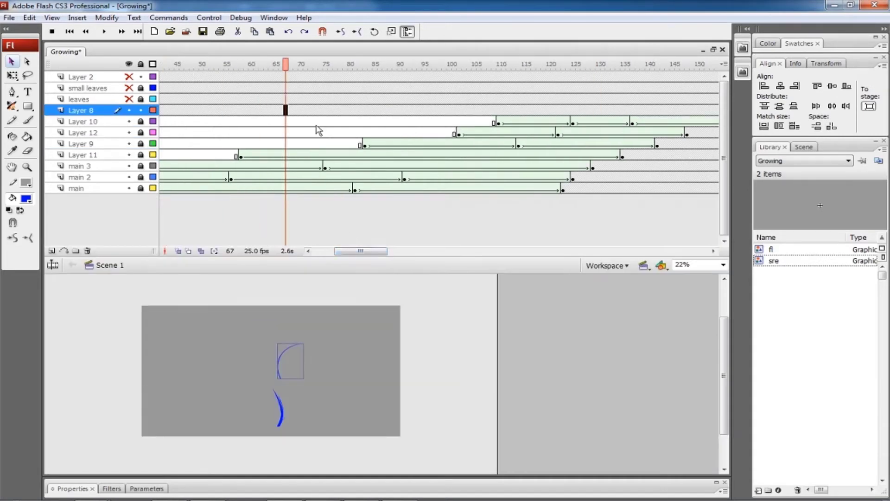
left_click(316, 111)
left_click(697, 111)
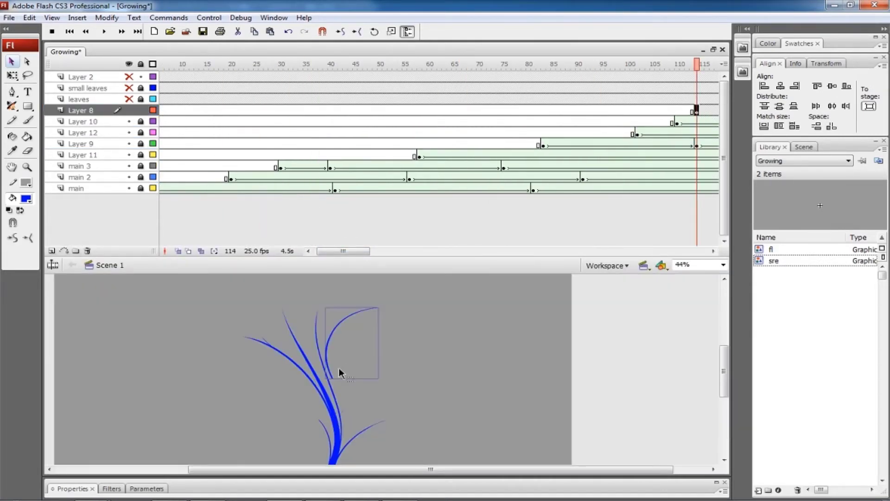
Reorder Layer 8 between Layer 12 and Layer 9 and move its start keyframe to frame 105
scroll(506, 120, "right", 4)
left_click_drag(111, 118, 112, 137)
left_click_drag(498, 132, 454, 133)
Insert Layer 8's end keyframe at frame 163 and cut its frame 105 branch down to a short piece at the stem
scroll(449, 162, "right", 3)
left_click_drag(284, 132, 544, 133)
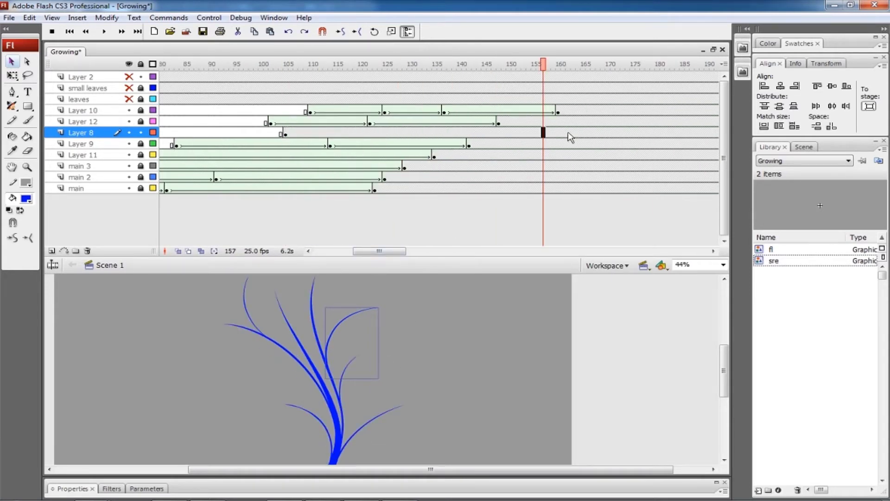
left_click(285, 134)
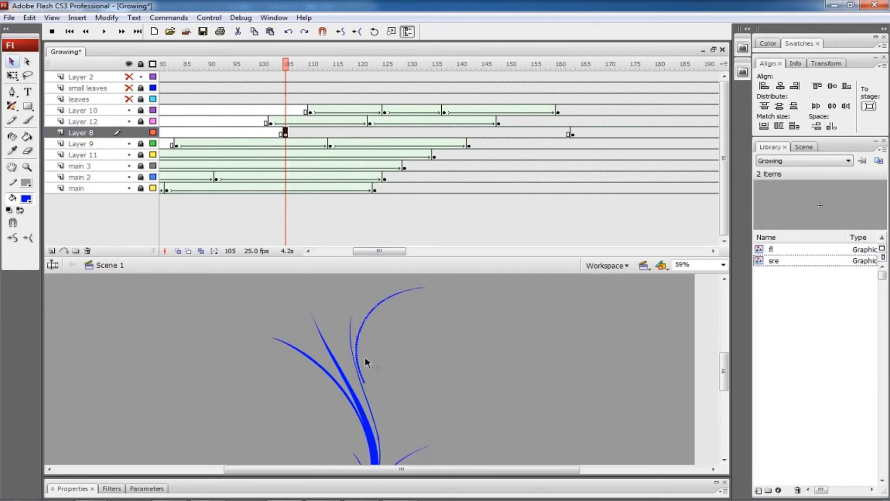
left_click(394, 343)
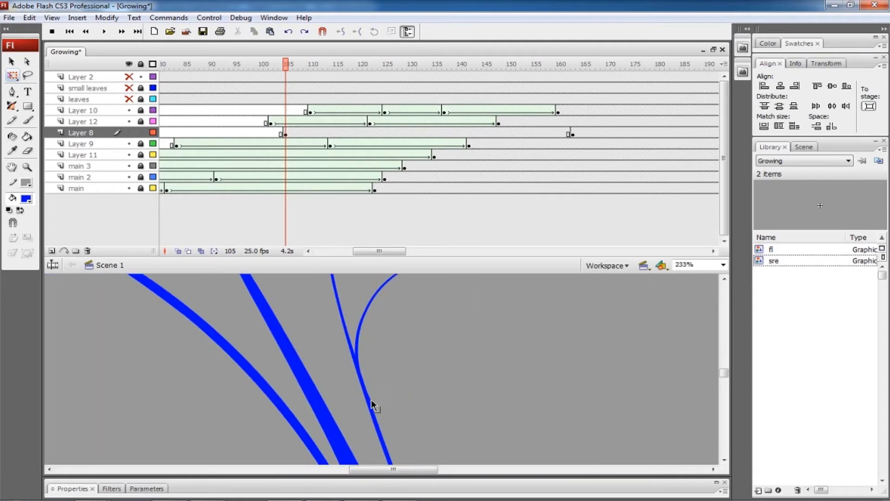
left_click_drag(371, 399, 363, 351)
left_click(413, 303)
key("ctrl+minus")
Insert a keyframe on Layer 8 at frame 136 and cut off the upper part of the branch there
left_click(569, 134)
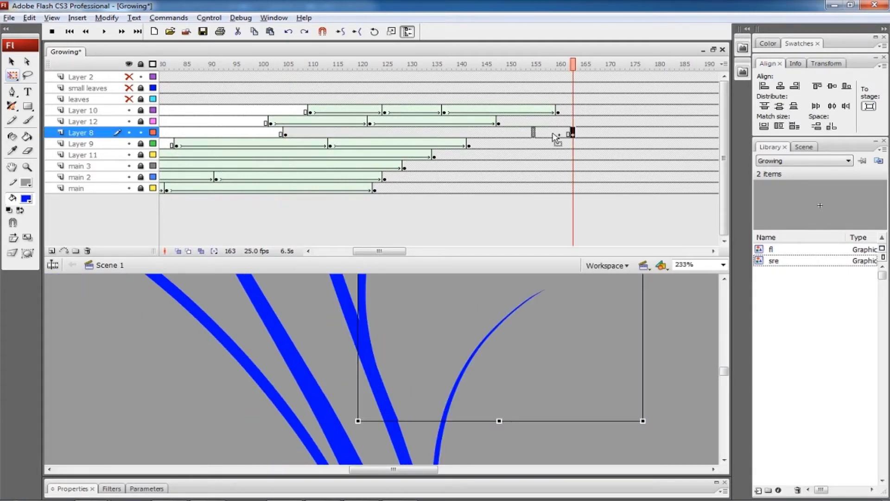
left_click(438, 135)
left_click(417, 341)
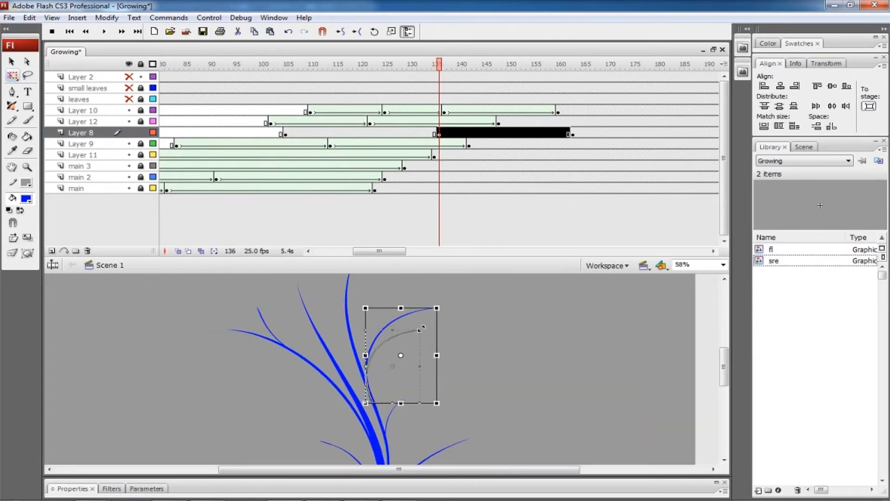
key("ctrl+z")
left_click_drag(412, 311, 394, 332)
scroll(392, 332, "down", 3)
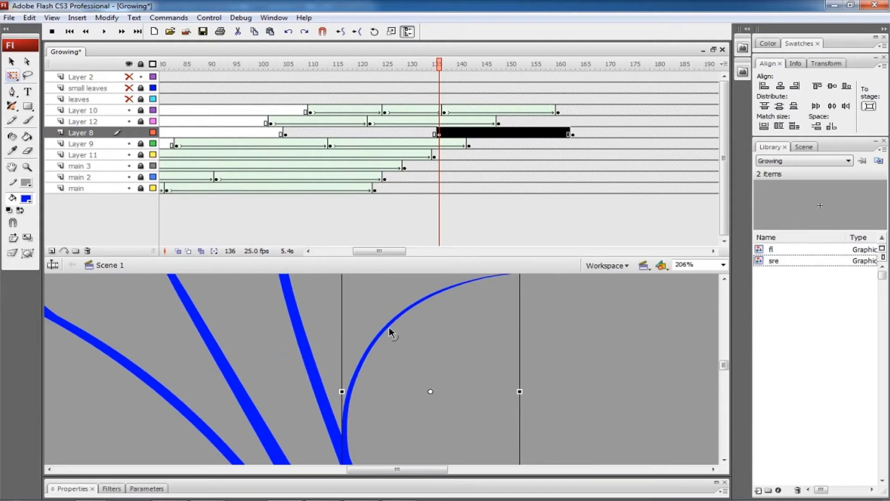
left_click(394, 328)
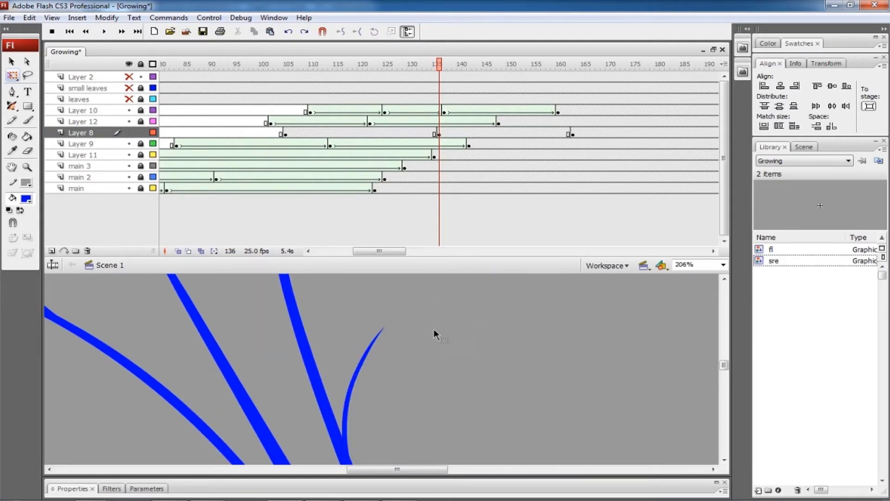
Create shape tweens across both of Layer 8's spans, from frame 105 through 136 to 163, and scrub the result
key("ctrl+minus")
left_click(573, 134)
left_click(405, 135)
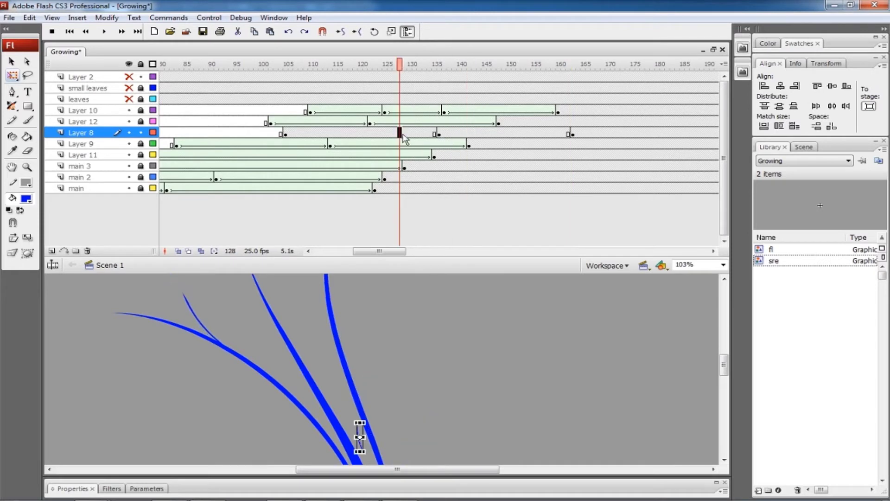
left_click(437, 134)
right_click(443, 134)
left_click(478, 148)
left_click_drag(447, 65, 314, 65)
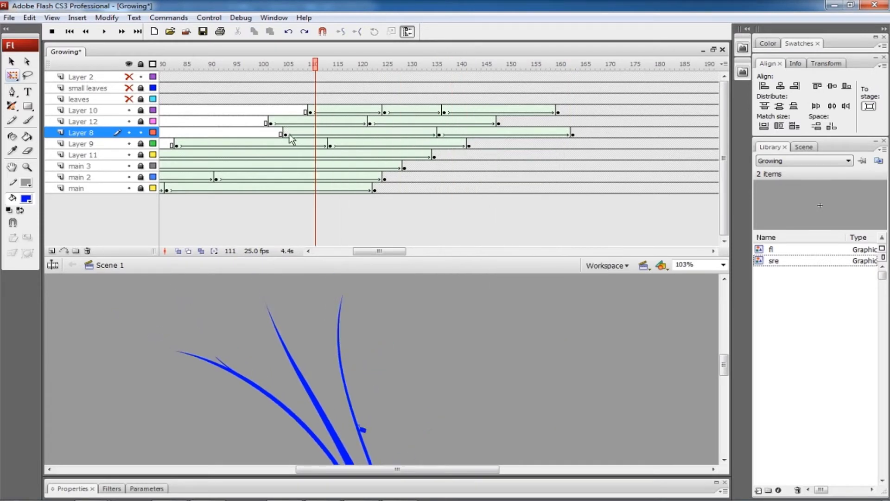
Add shape hints to the tip and base of Layer 8's branch at frame 105 and match them at frame 136
left_click(285, 134)
left_click_drag(367, 447, 358, 424)
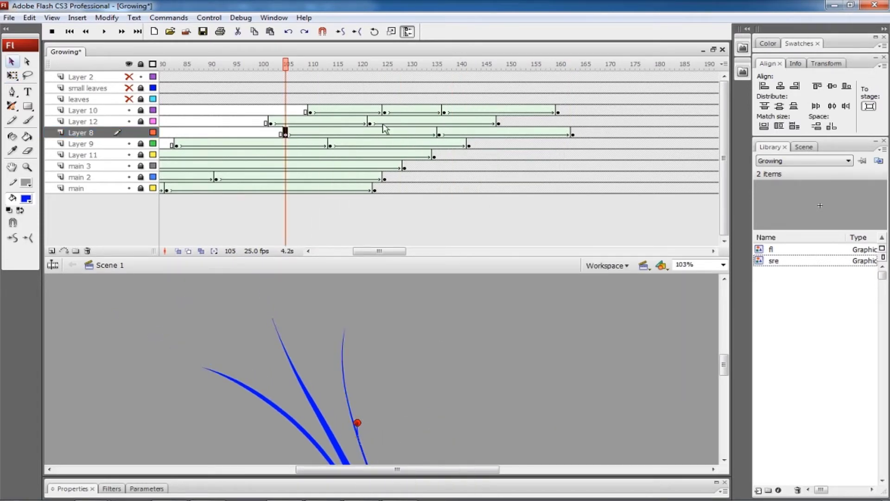
left_click(438, 134)
left_click(285, 134)
key("ctrl+equal")
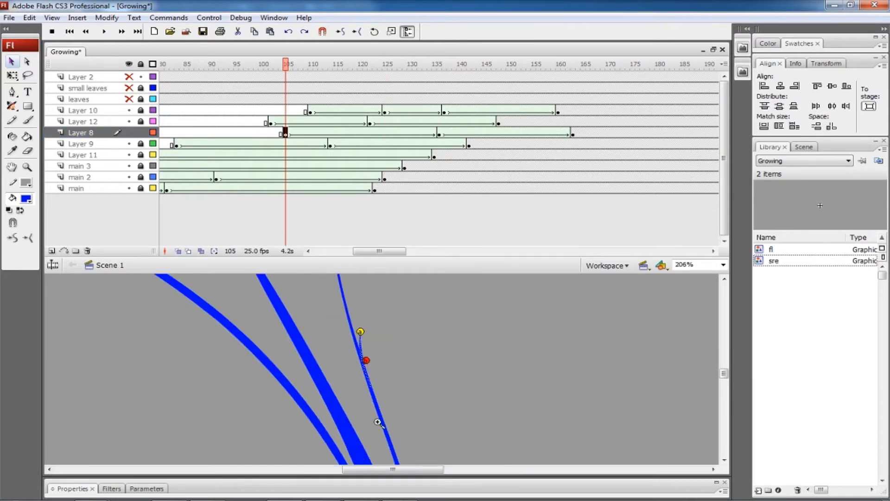
left_click(439, 134)
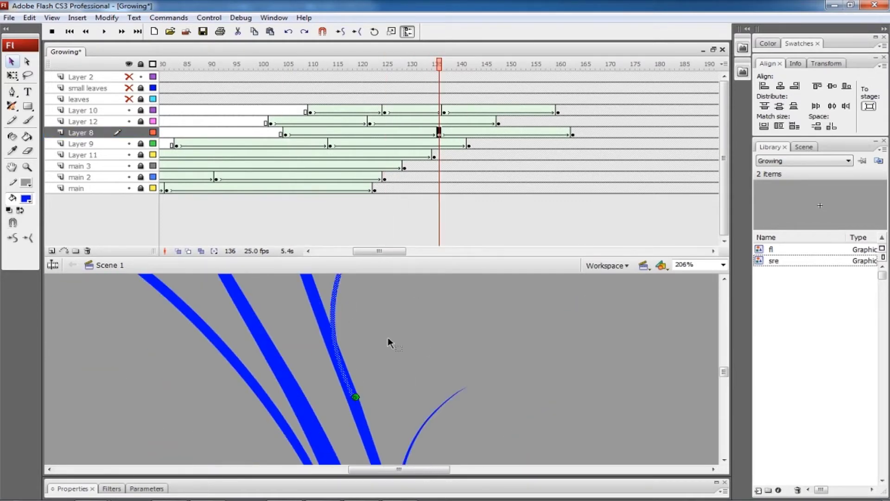
Scrub Layer 8's shape tween up to its end keyframe at frame 163 and lock the layer
key("ctrl+minus")
left_click_drag(439, 65, 494, 65)
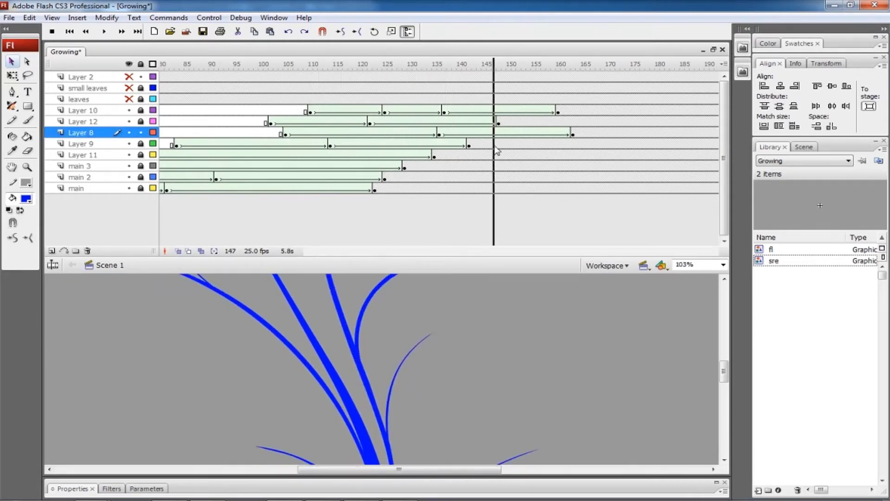
left_click(438, 135)
left_click(573, 134)
mouse_move(573, 65)
left_mouse_down()
mouse_move(342, 65)
mouse_move(559, 65)
left_mouse_up()
key("ctrl+minus")
key("ctrl+minus")
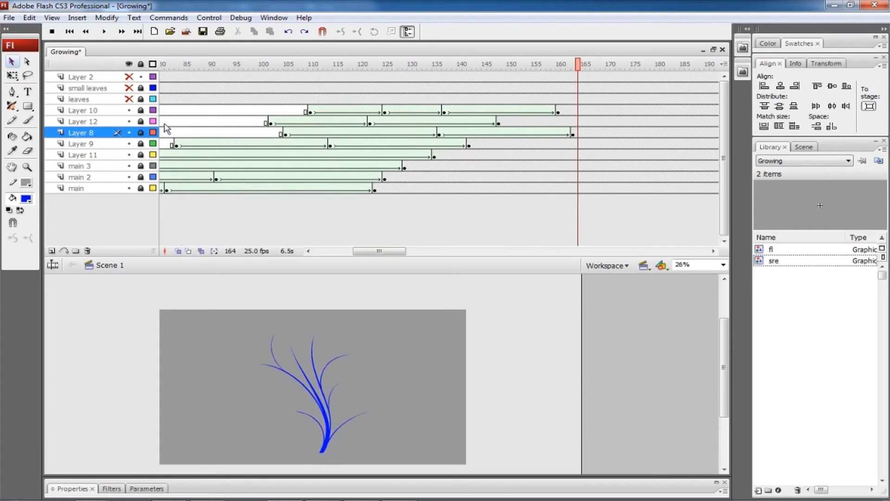
Show and unlock the leaves layer, start its artwork at frame 119, and show the stem and branch layers again
left_click(167, 99)
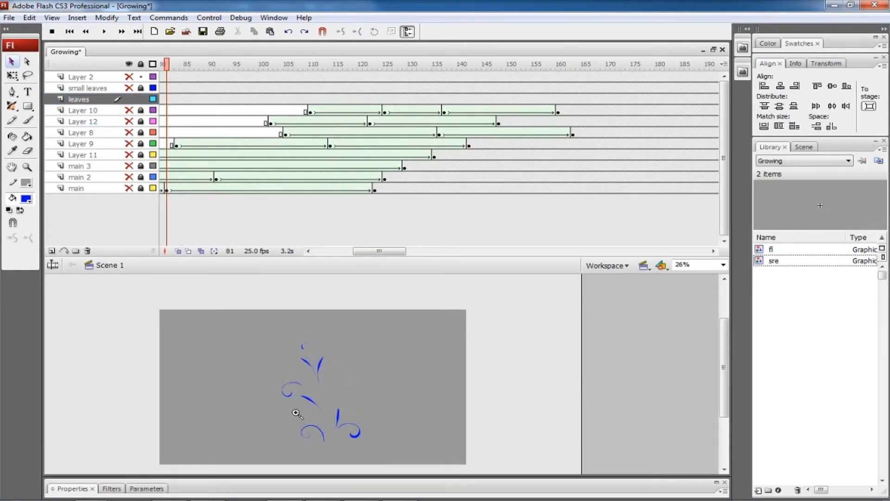
key("ctrl+equal")
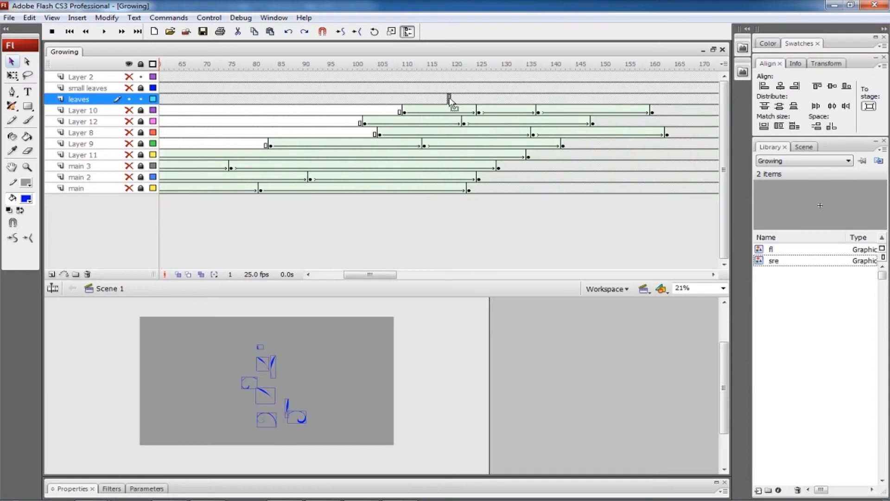
left_click(449, 98)
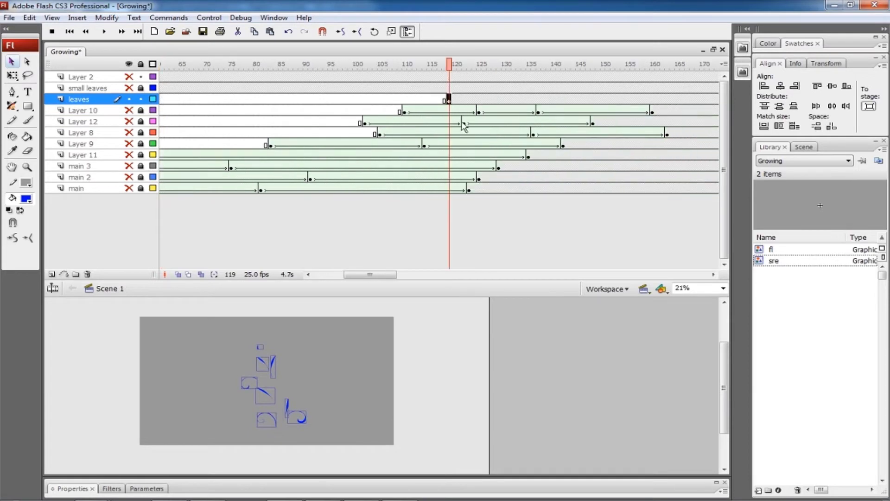
key("ctrl+equal")
left_click(397, 388)
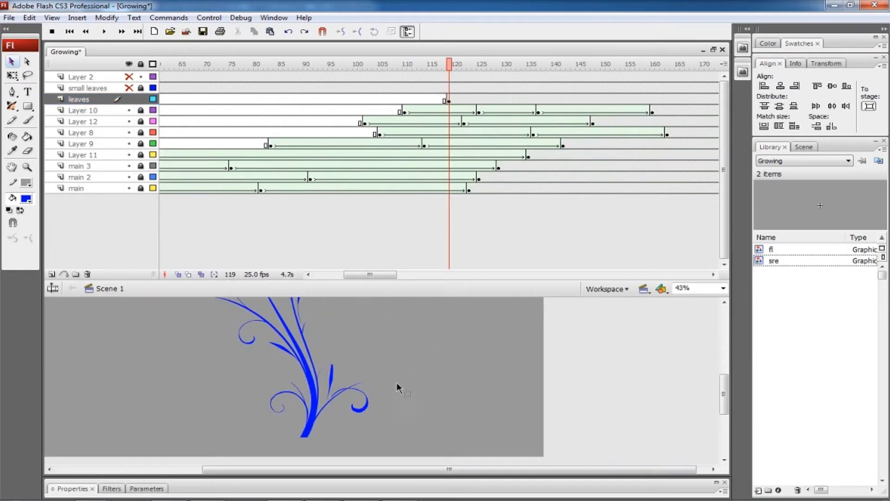
Select all the leaf shapes on the leaves layer and distribute them to separate layers
key("Return")
left_click(269, 344)
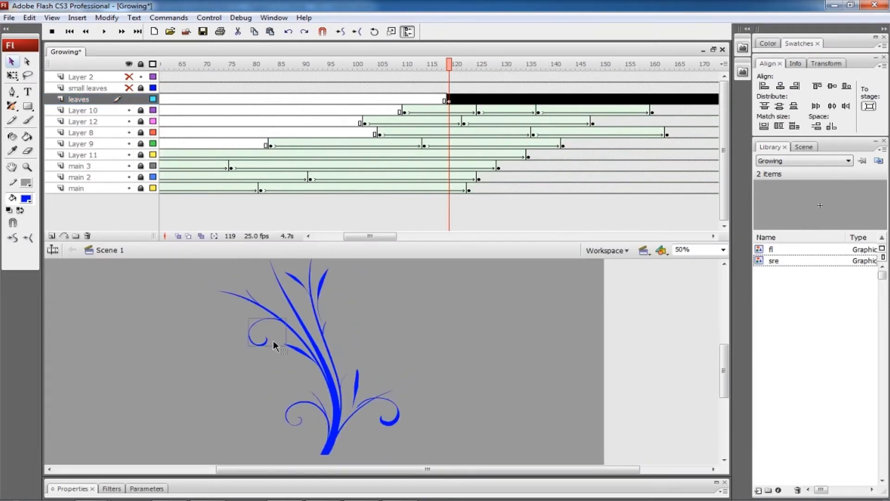
key("ctrl+a")
key("ctrl+shift+d")
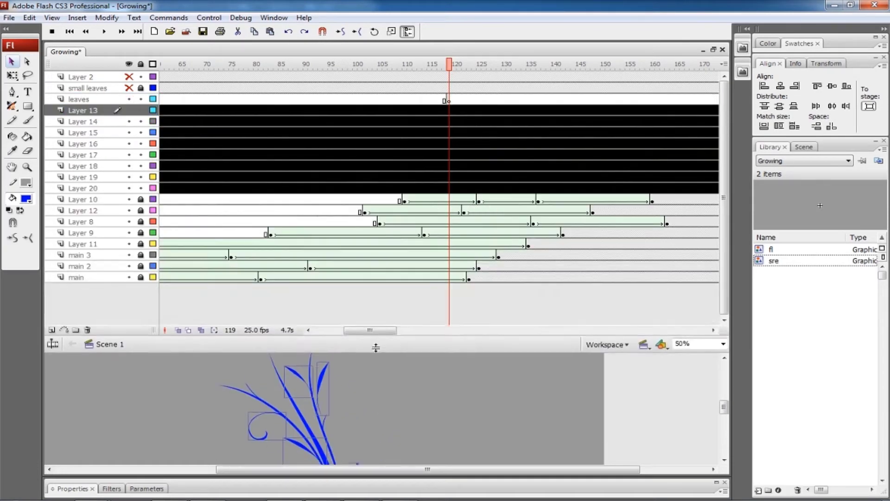
Start the leaf artwork on Layers 13 to 20 at frame 116 and delete the emptied leaves layer
left_click_drag(162, 188, 725, 190)
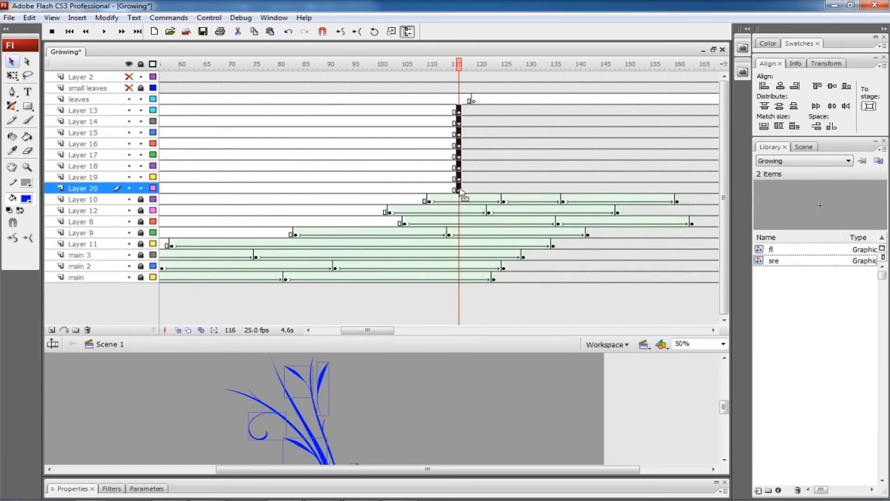
left_click(79, 99)
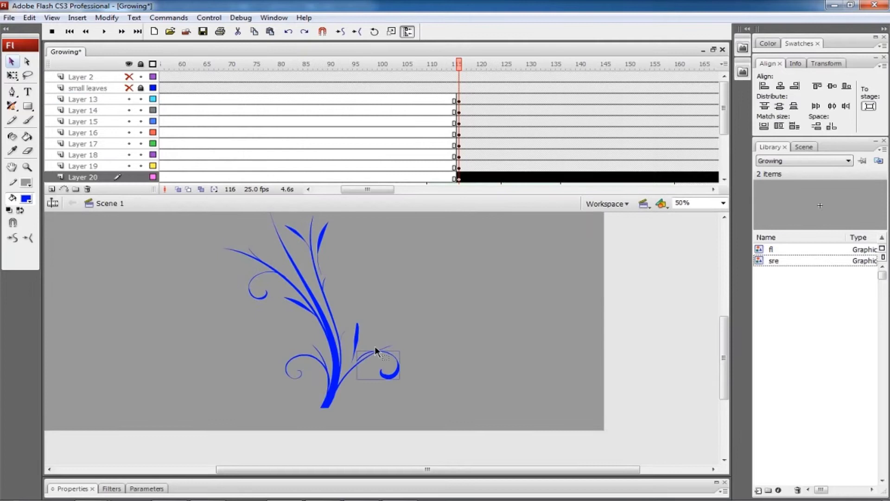
Switch the timeline to short layer rows and resize it to fit the leaf layers and branch layers above the stage
left_click(326, 294)
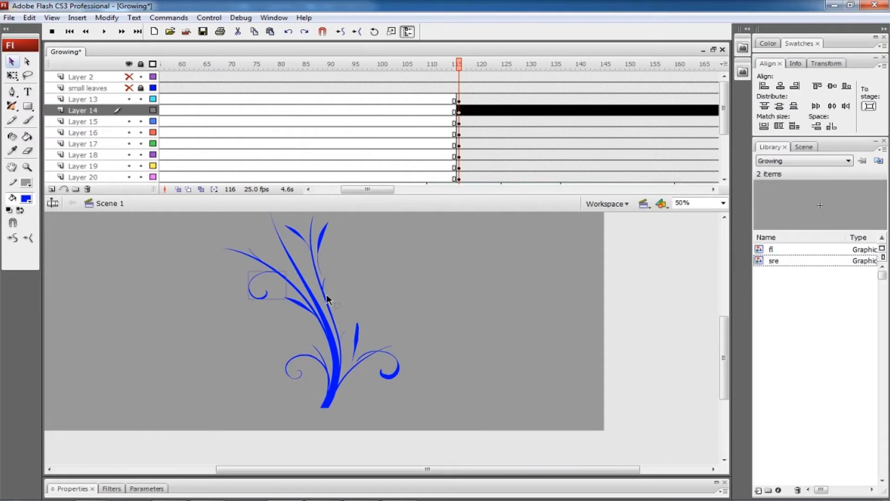
left_click(464, 154)
left_click_drag(463, 154, 469, 225)
left_click(464, 154)
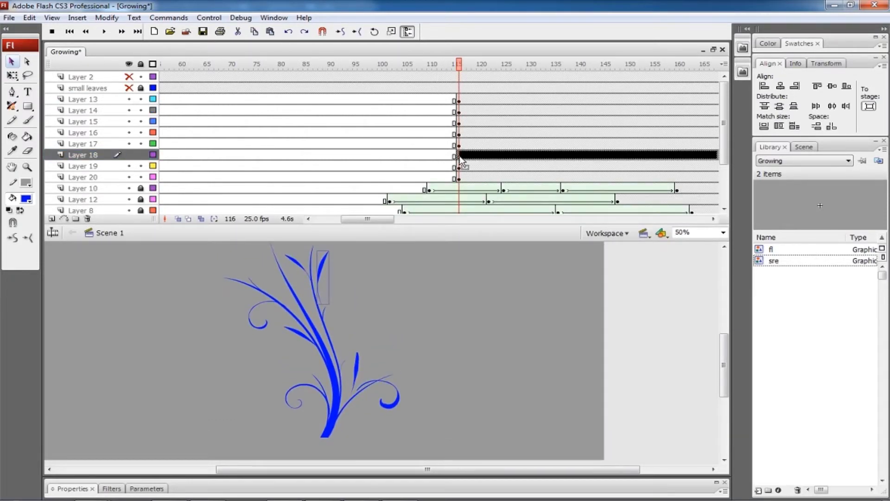
left_click(573, 155)
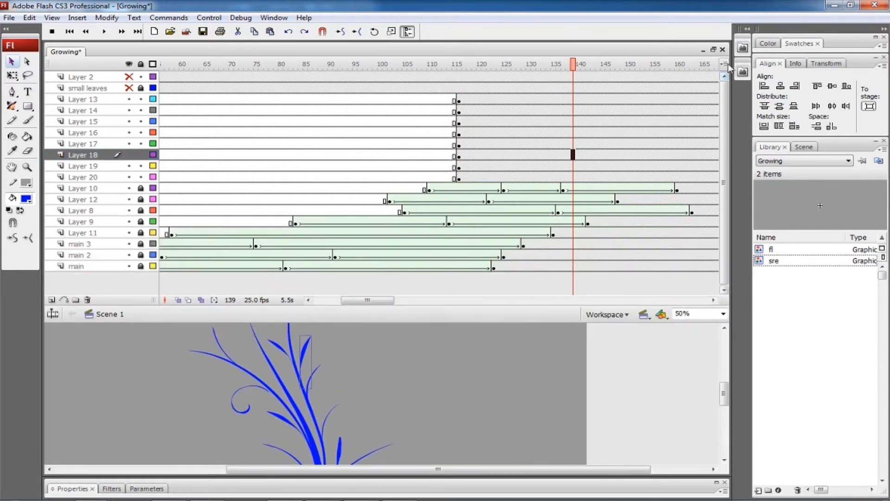
left_click(724, 64)
left_click_drag(446, 306, 445, 213)
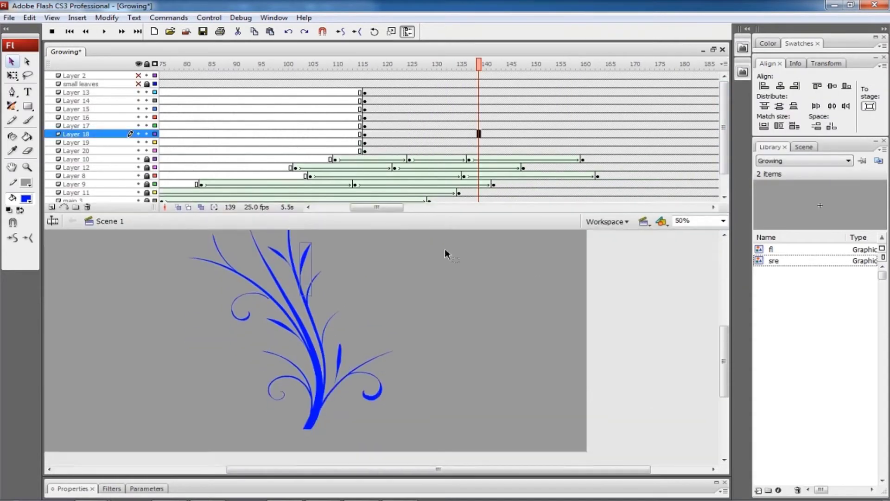
Hide Layers 13 to 19 so only Layer 20's curl stays visible among the leaves, and go to frame 116
left_click(403, 351)
left_click_drag(138, 93, 139, 143)
left_click_drag(479, 64, 365, 64)
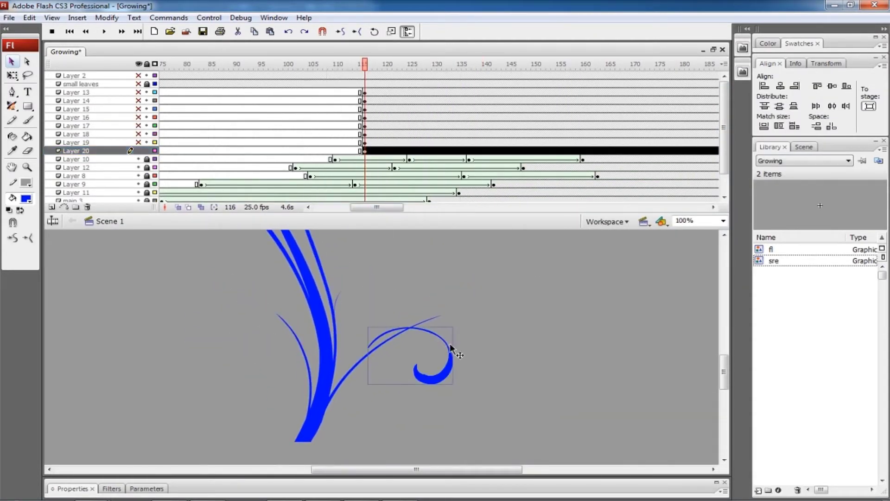
Add an end keyframe for the curl on Layer 20 at about frame 142 and return to its first keyframe
left_click(520, 151)
left_click_drag(519, 151, 500, 151)
left_click(365, 151)
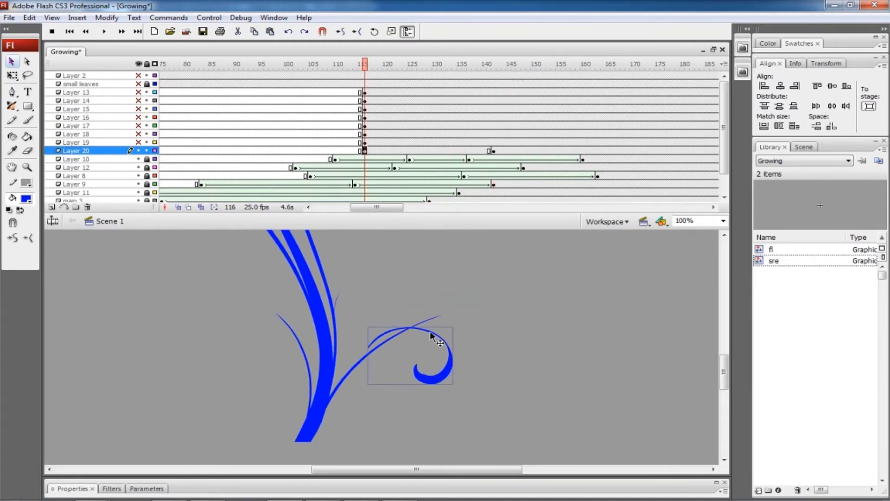
Zoom in on the curl and add an intermediate keyframe on Layer 20 at frame 129
left_click(424, 365)
key("ctrl+=")
double_click(293, 320)
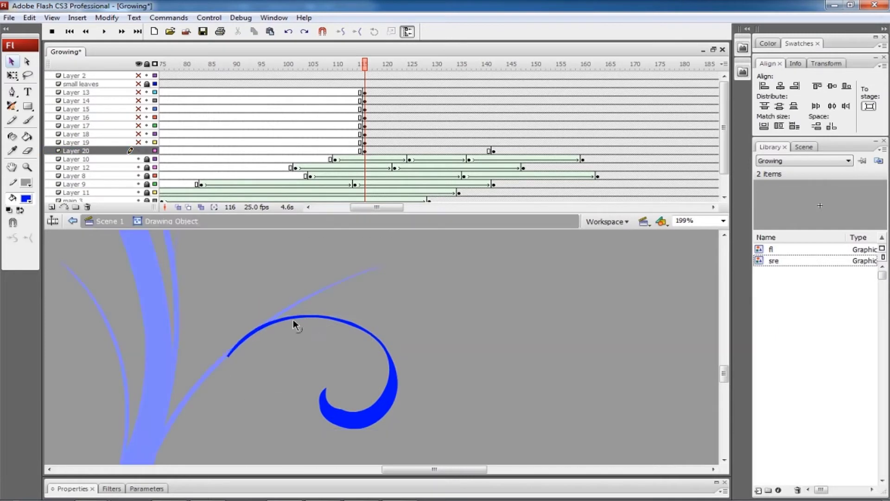
left_click(491, 151)
left_click_drag(490, 151, 428, 150)
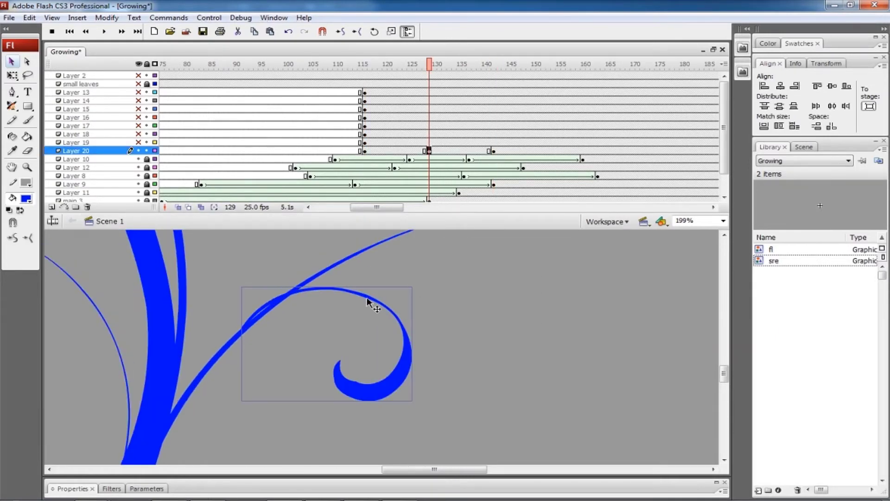
Trim the curl on Layer 20 at frame 129 to a short upper arc
left_click_drag(378, 296, 390, 294)
key("ctrl+z")
key("ctrl+z")
key("ctrl+z")
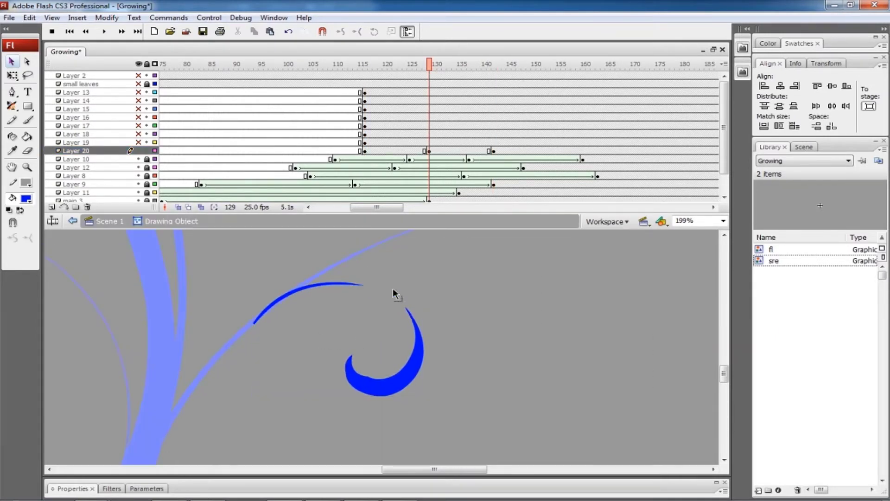
Set Layer 20 keyframes at frames 141 and 154, and remove the lower hook of the curl at frame 141
left_click_drag(383, 150, 488, 151)
key("ctrl+z")
key("ctrl+z")
key("ctrl+z")
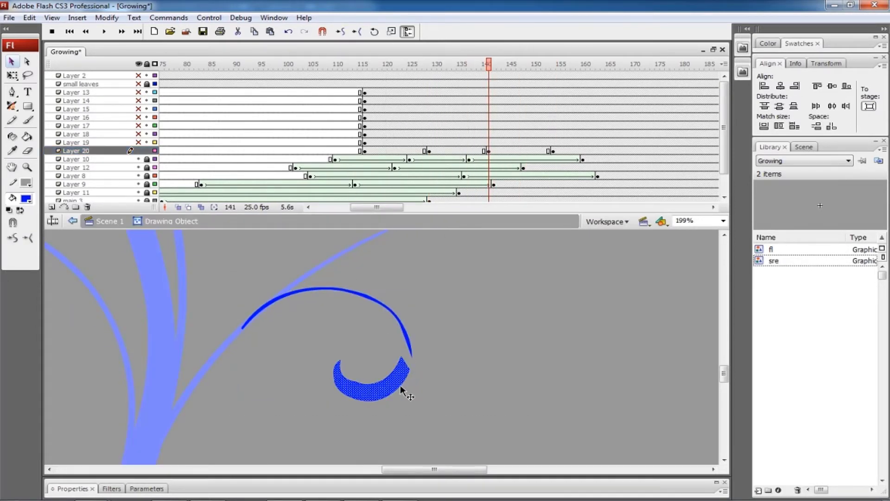
Shape-tween the Layer 20 curl across frames 116, 129 and 141, and fit its stub onto the branch at frame 116
left_click(409, 151)
left_click_drag(451, 154, 365, 99)
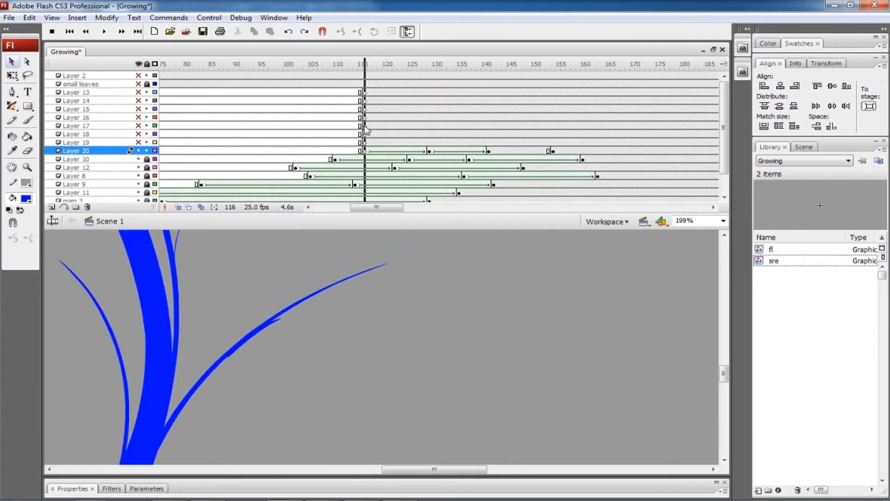
left_click(304, 370)
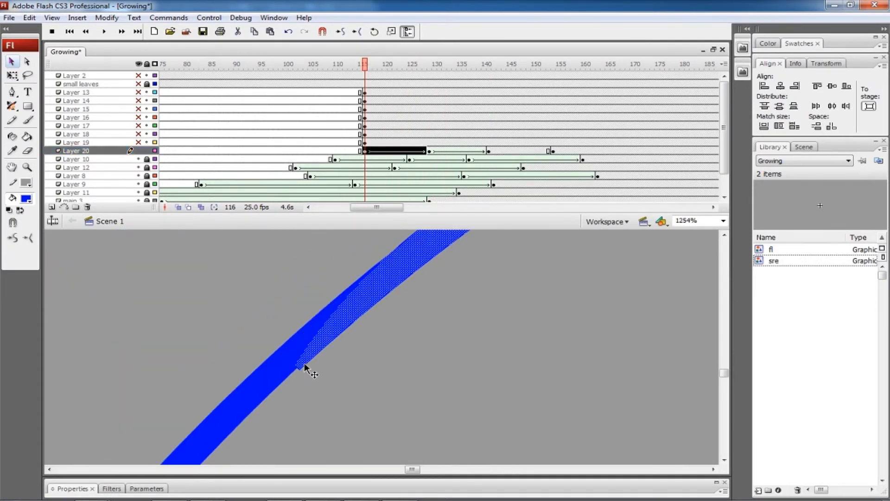
left_click(278, 385, "alt")
left_click(290, 387, "alt")
Reshape the base of the curl at frame 129 so it blends into the branch
left_click(410, 65)
left_click_drag(410, 74, 429, 69)
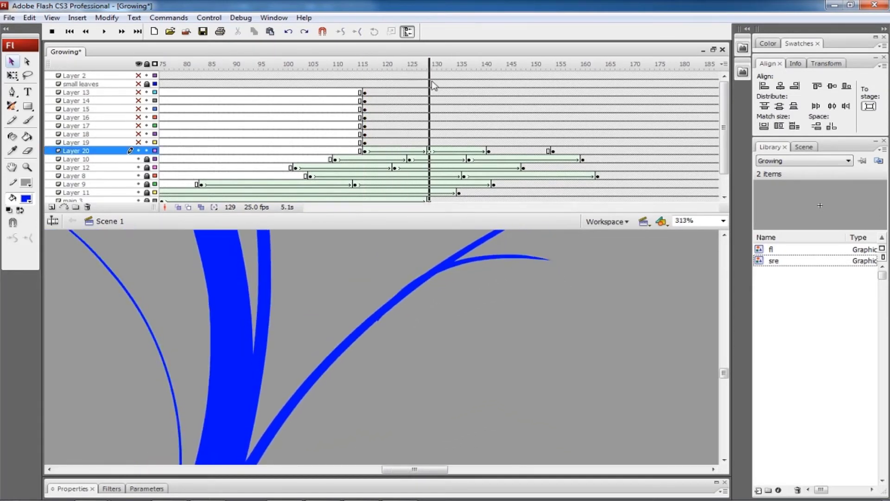
left_click(368, 315)
left_click(401, 317, "alt")
left_click(371, 316, "alt")
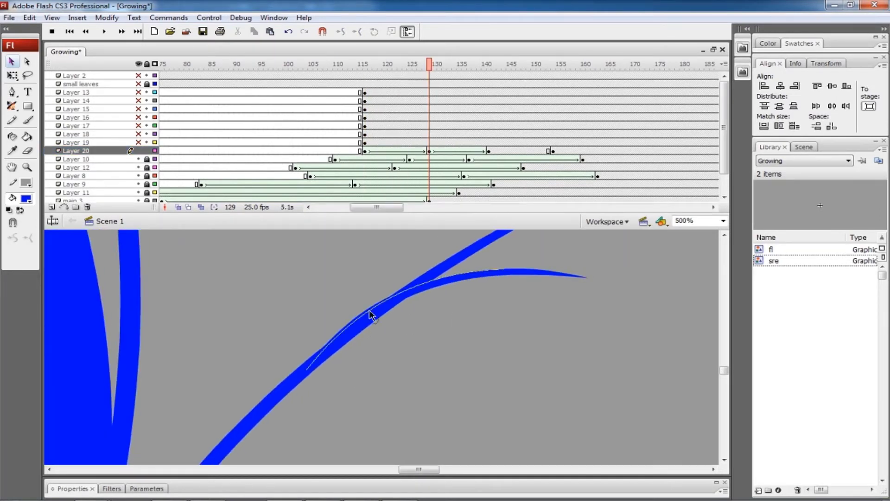
Shape-tween the Layer 20 curl between frames 141 and 154 and play back its growth
left_click(489, 151)
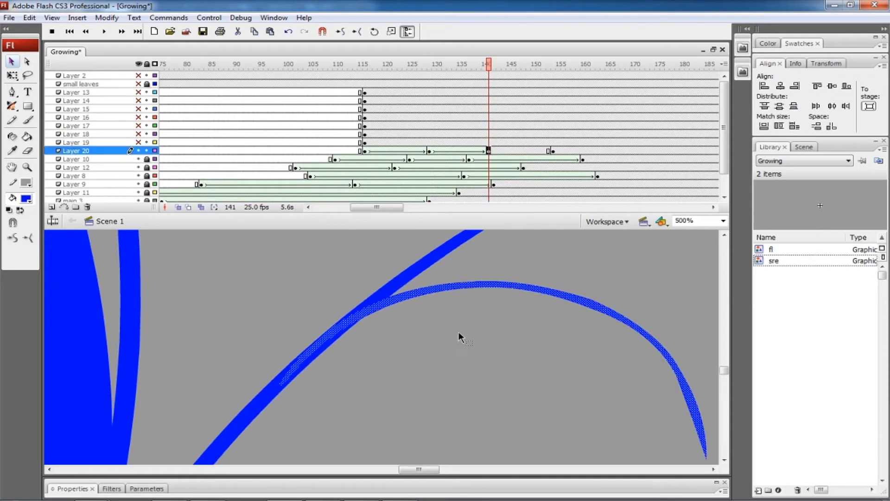
left_click(458, 332, "alt")
left_click(458, 332, "alt")
left_click(408, 151)
left_click(556, 152)
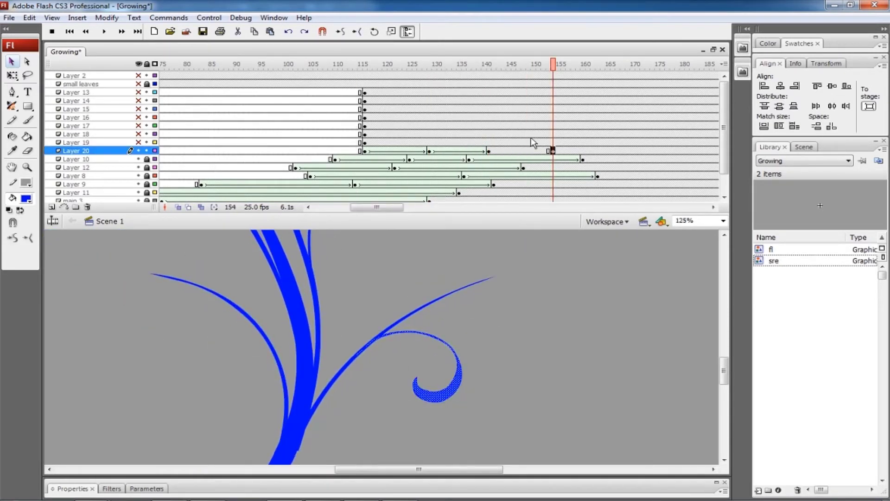
right_click(524, 151)
left_click(552, 154)
left_click(430, 150)
key("Return")
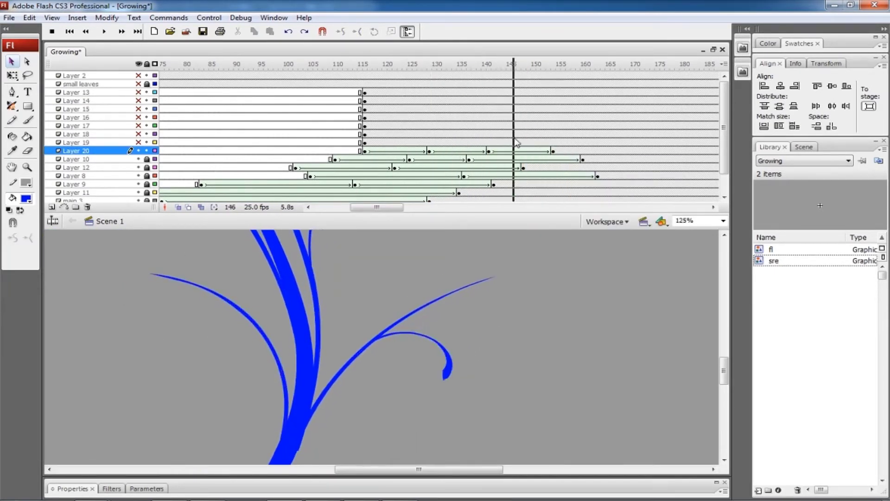
Move Layer 19 directly above Layer 13 and show Layers 16, 17 and 18
key("ctrl+2")
left_click(140, 143)
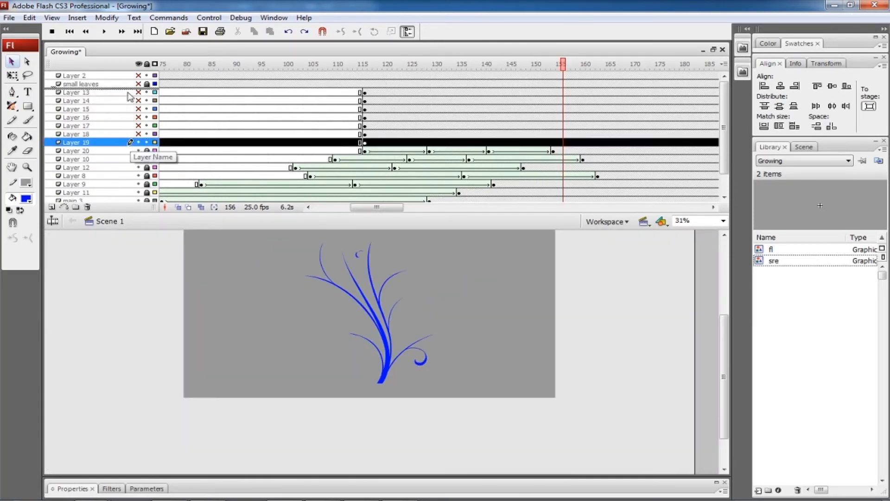
left_click_drag(140, 143, 140, 89)
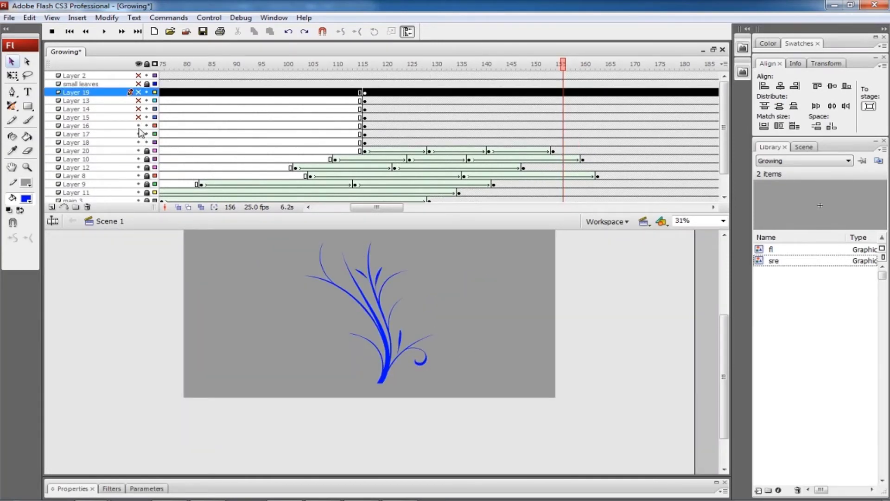
Move Layer 16 below Layer 20 and shift its leaf keyframe to frame 112
left_click(139, 126)
left_click_drag(139, 126, 122, 141)
left_click(419, 347)
left_click(364, 150)
left_click_drag(365, 150, 345, 151)
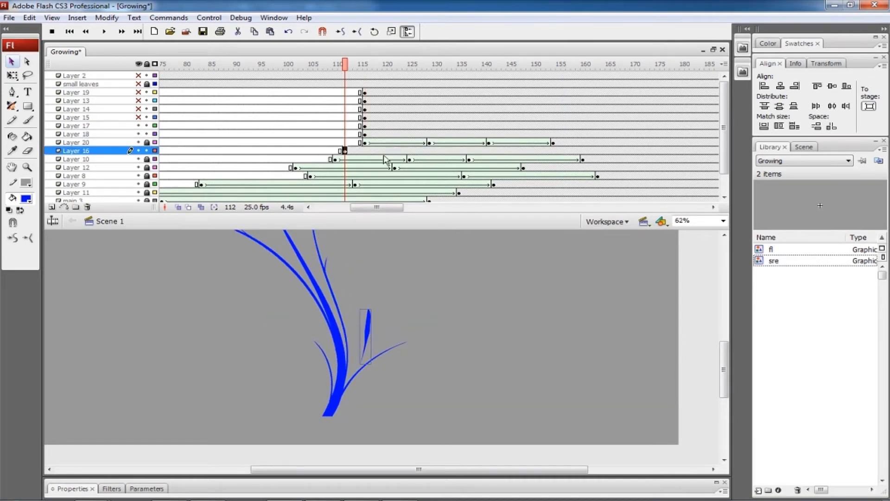
Motion-tween Layer 16's leaf from a tiny size on the branch at frame 112 to full size at frame 144
left_click(500, 151)
key("F6")
left_click(345, 150)
scroll(398, 306, "up", 3)
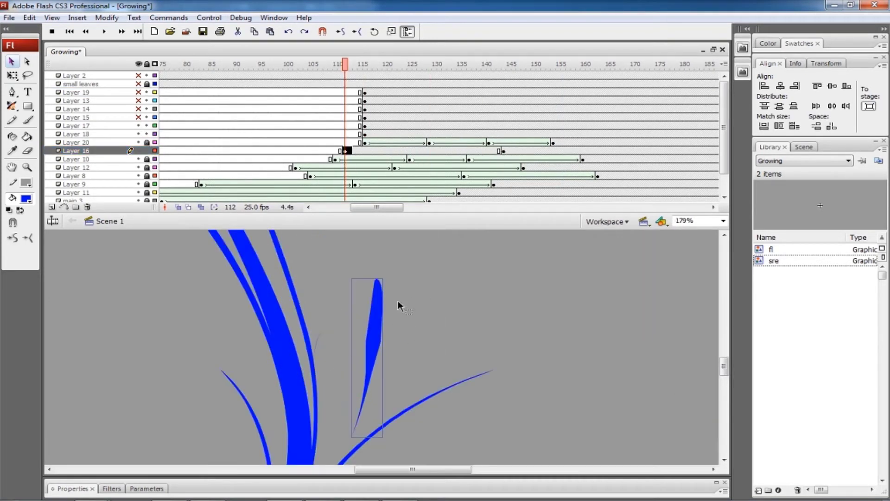
key("q")
left_click_drag(383, 279, 374, 386)
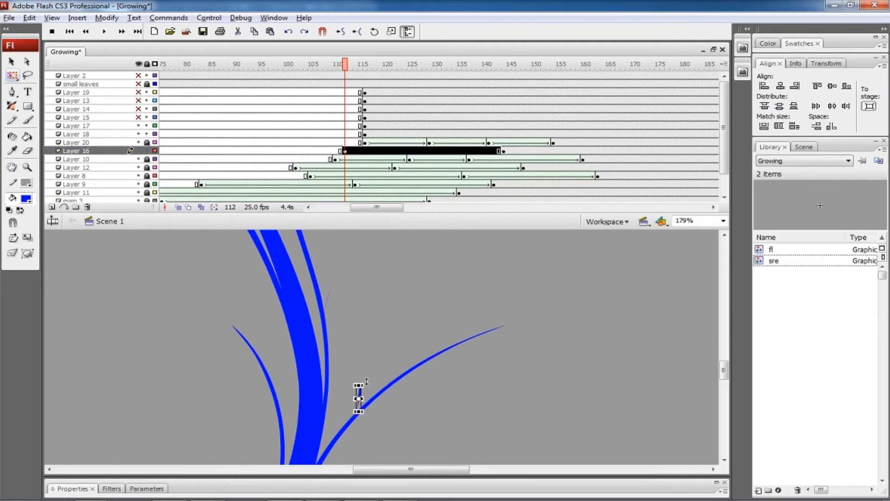
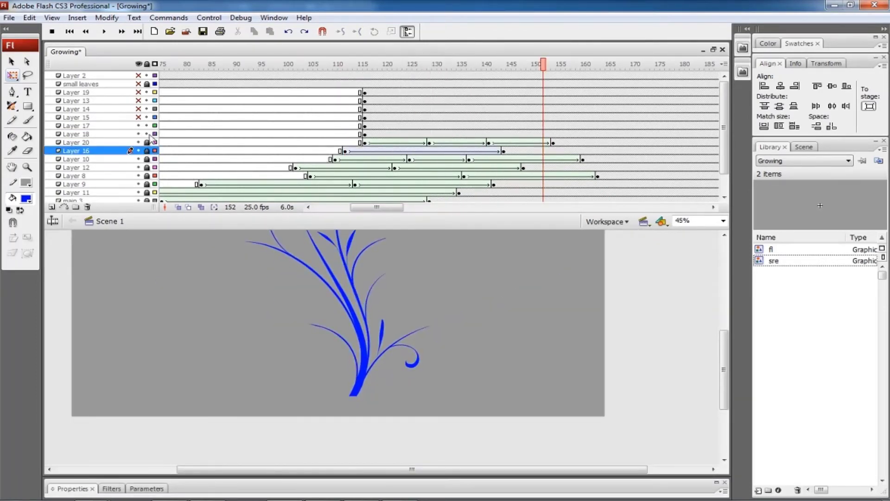
Show Layers 14 and 15, move Layer 15 below Layer 18 and shift its leaf keyframe to frame 119
left_click(365, 134)
left_click_drag(139, 118, 128, 135)
left_click(366, 136)
left_click_drag(384, 141, 384, 139)
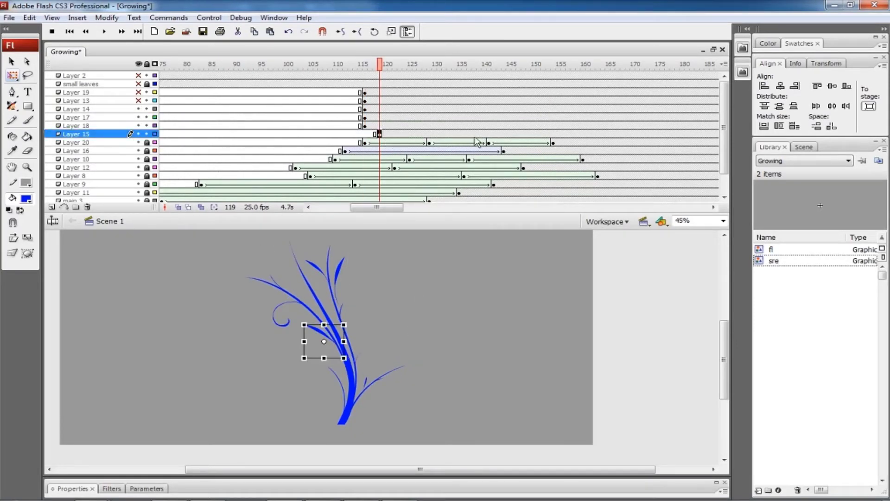
Motion-tween Layer 15's leaf from a tiny size at the stem at frame 119 to full size at frame 149
left_click(493, 134)
left_click(380, 134)
left_click_drag(269, 368, 359, 323)
left_click(560, 339)
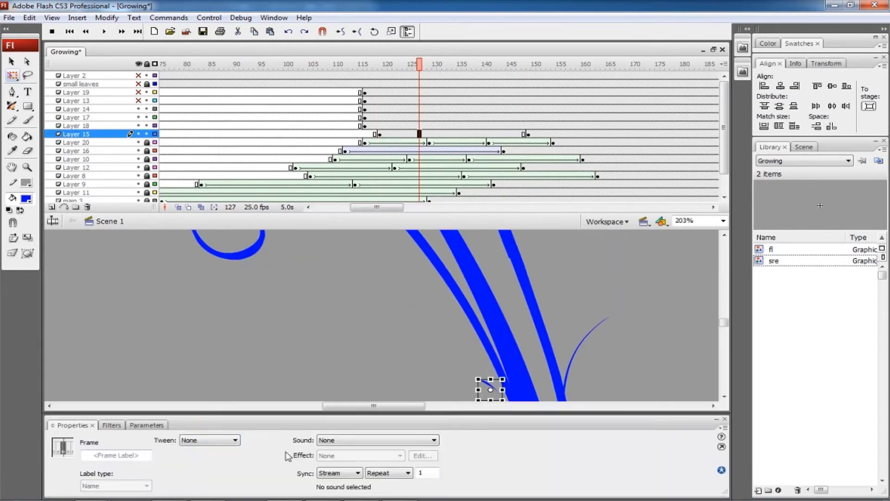
key("ctrl+2")
left_click_drag(420, 63, 559, 115)
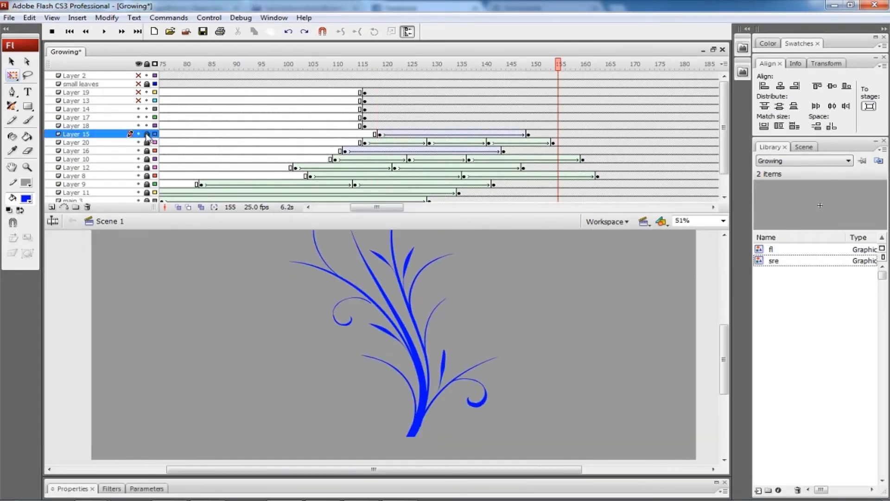
Shift Layer 18's leaf keyframe to frame 126 and insert another keyframe at frame 158
left_click(366, 125)
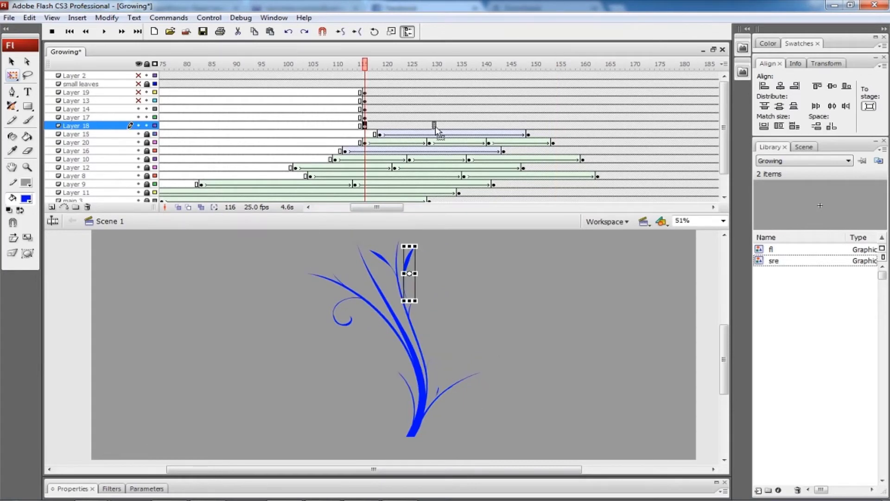
left_click_drag(438, 131, 427, 136)
scroll(497, 284, "up", 5)
scroll(497, 285, "down", 2)
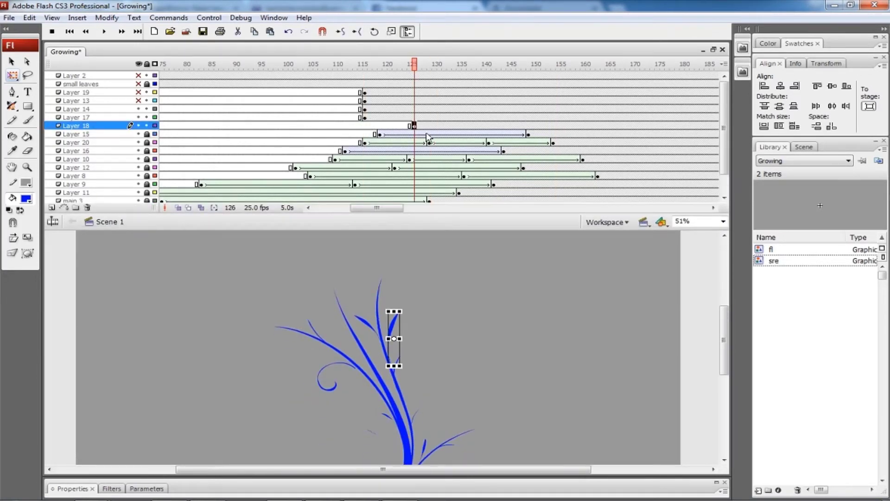
left_click(559, 126)
key("F6")
Shrink Layer 18's leaf at frame 126 down onto its stem
left_click(412, 126)
key("ctrl+=")
left_click(389, 335)
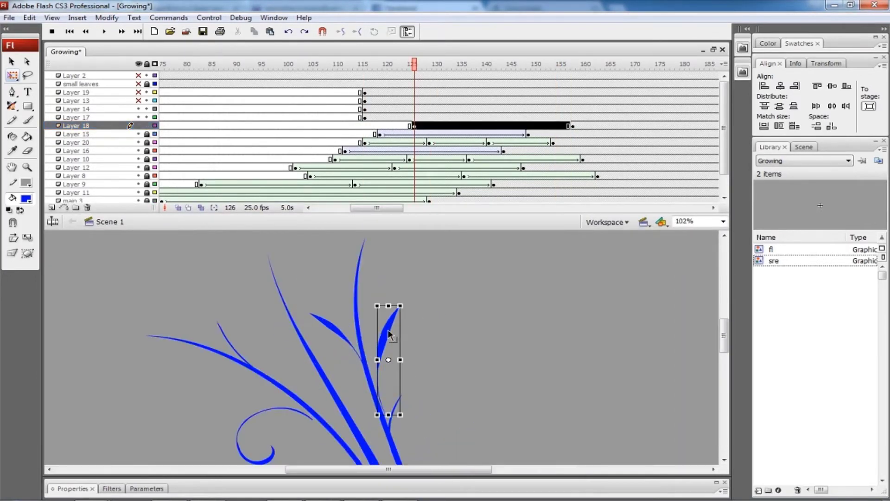
key("ctrl+=")
left_click(362, 358)
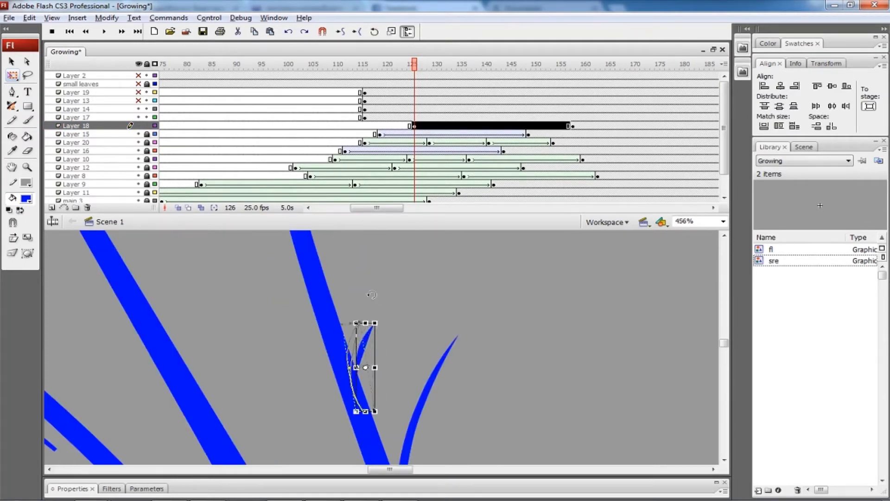
left_click_drag(368, 322, 358, 322)
Motion-tween Layer 18's leaf between frames 126 and 158 and play back the animation
left_click(513, 126)
key("F6")
left_click(240, 485)
left_click(240, 424)
key("ctrl+minus")
key("ctrl+minus")
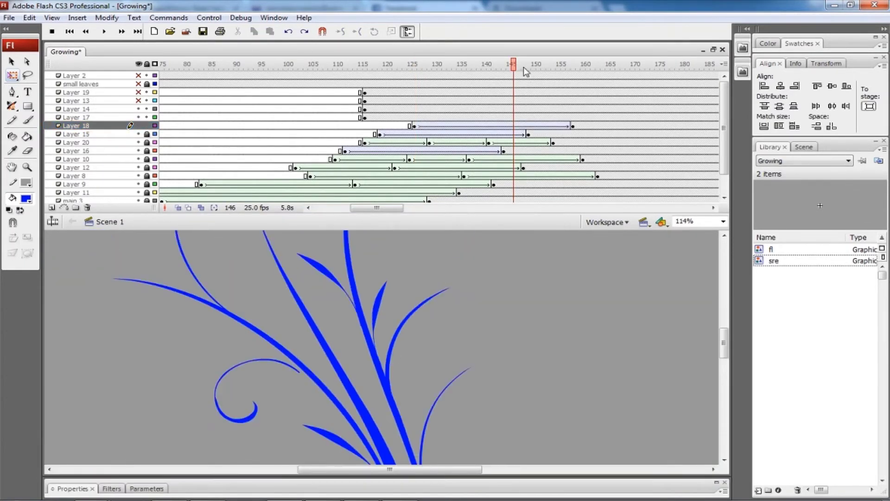
key("Return")
Start Layer 17's leaf at frame 130, shrunk down to its stem, with a full-size keyframe at frame 164
left_click(75, 117)
left_click(364, 117)
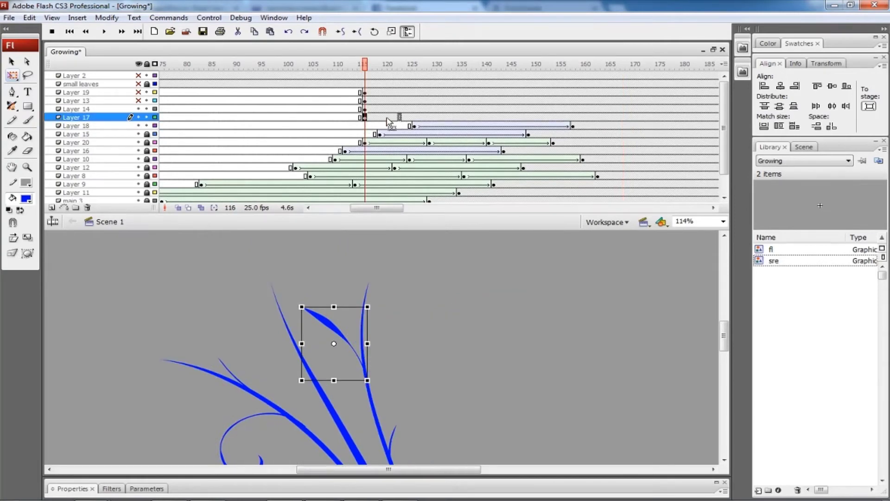
left_click_drag(364, 117, 432, 118)
left_click(434, 118)
left_click(437, 324)
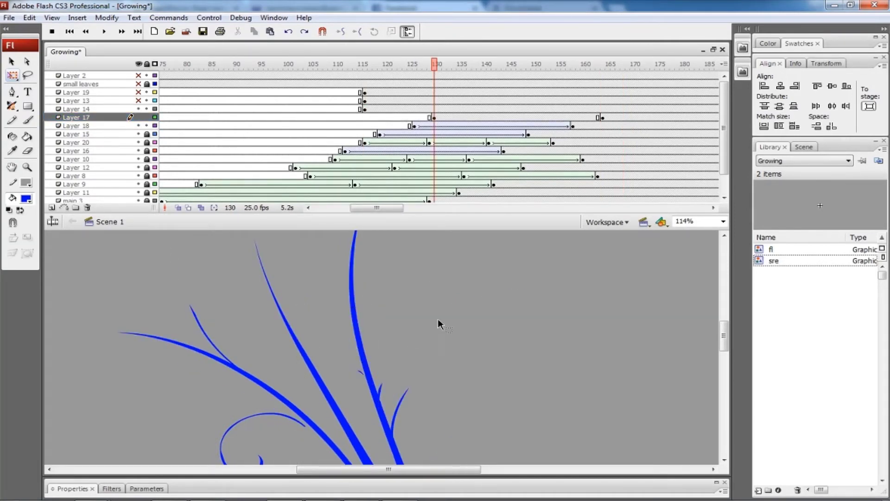
Motion-tween Layer 17's leaf between frames 130 and 164 and play back the whole plant
left_click(483, 118)
left_click(232, 488)
left_click(223, 441)
key("ctrl+minus")
key("ctrl+minus")
key("Return")
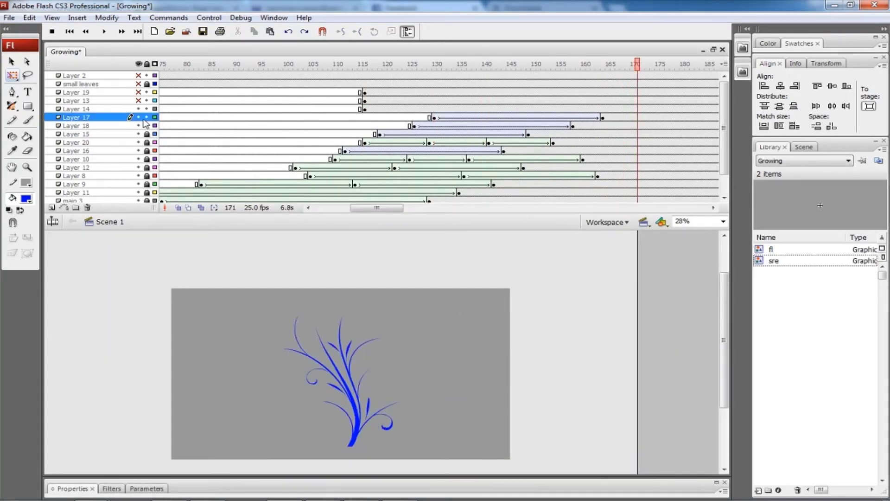
Shift Layer 14's curl keyframe to frame 121 and insert another keyframe at frame 134
left_click(365, 108)
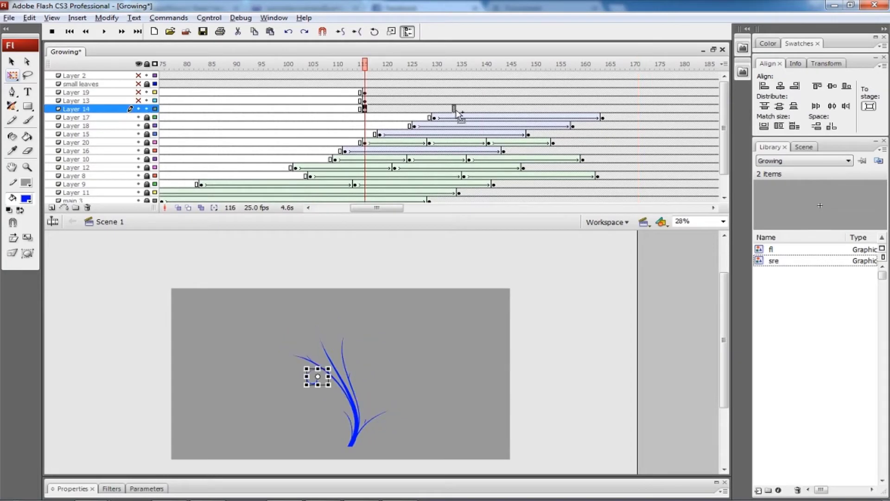
left_click_drag(459, 116, 456, 114)
key("ctrl+equal")
left_click(365, 64)
left_click(389, 64)
left_click(439, 64)
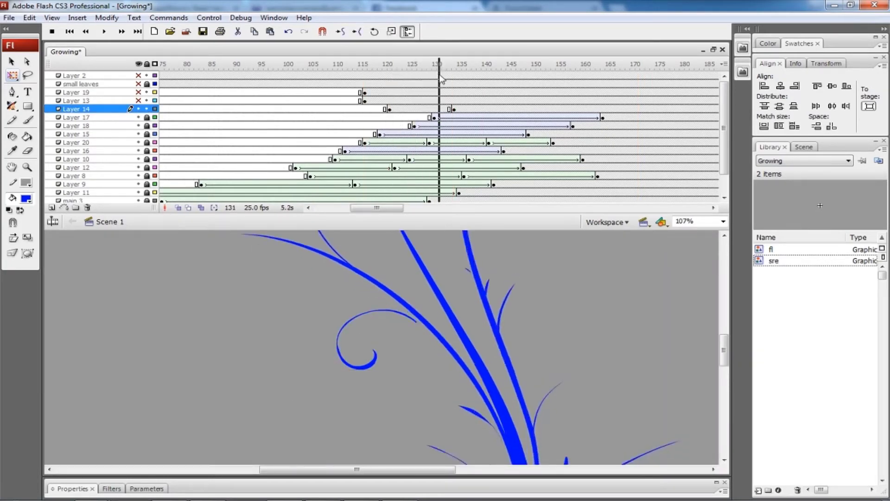
left_click_drag(441, 77, 393, 100)
Trim Layer 14's curl at frame 121 to a short stub and position it against the branch
left_click(384, 341)
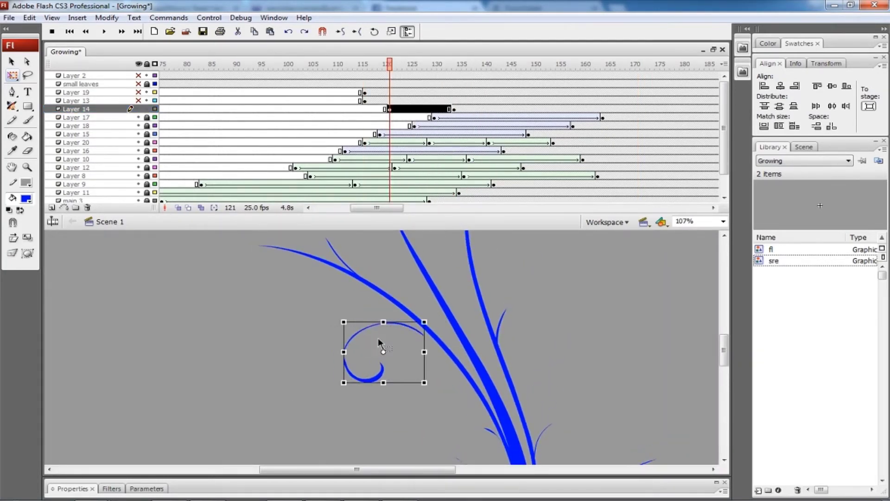
double_click(380, 339)
double_click(407, 338)
left_click(427, 339)
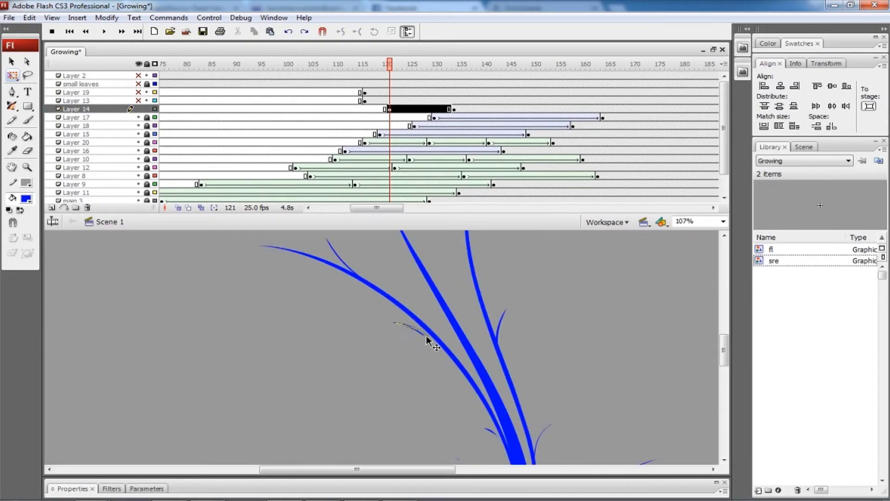
scroll(439, 343, "up", 3)
left_click_drag(296, 344, 298, 310)
Insert a Layer 14 keyframe at frame 156, and trim the curl at frame 134 to its upper arc
left_click(563, 109)
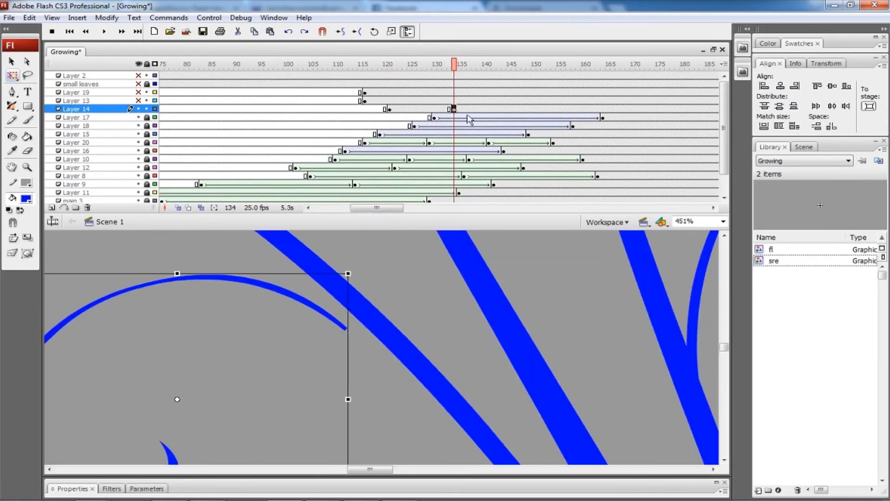
key("F6")
left_click(454, 64)
key("ctrl+minus")
left_click(222, 342)
double_click(219, 343)
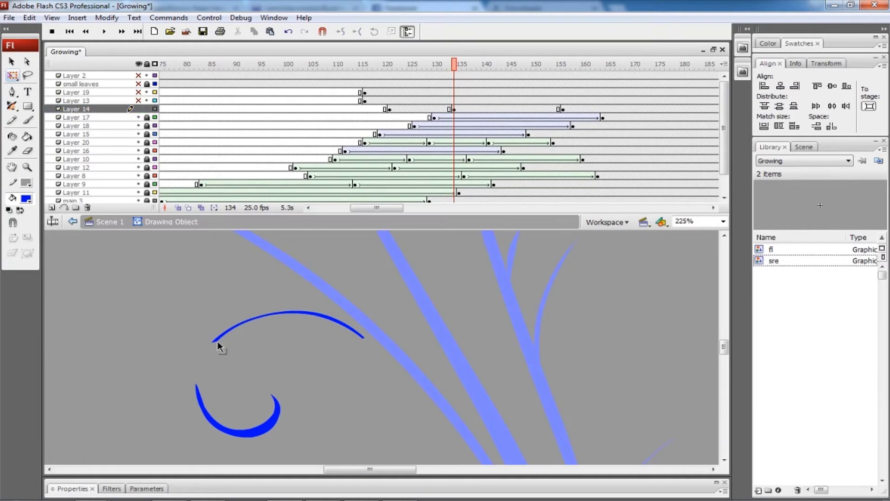
left_click_drag(188, 445, 330, 378)
key("Delete")
double_click(330, 373)
Move Layer 14's frame 156 keyframe to frame 151 and add a full-curl keyframe at frame 170
left_click(563, 108)
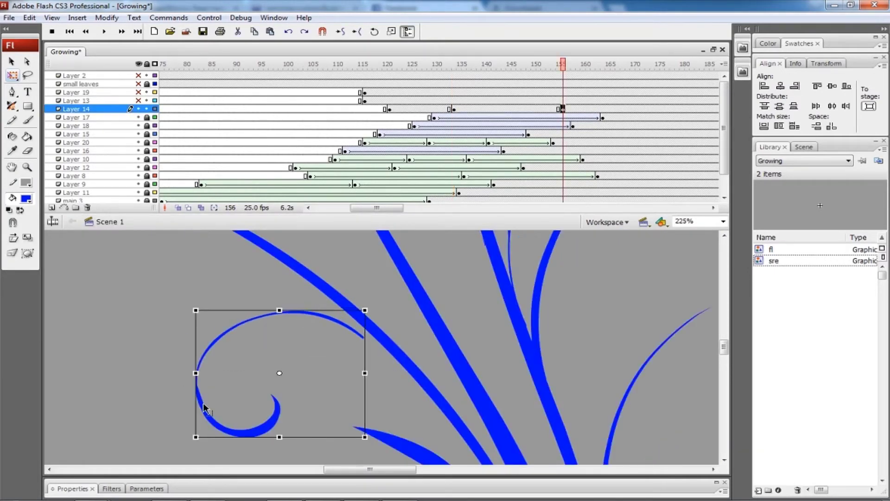
left_click(283, 372)
left_click(562, 109)
left_click_drag(562, 109, 538, 109)
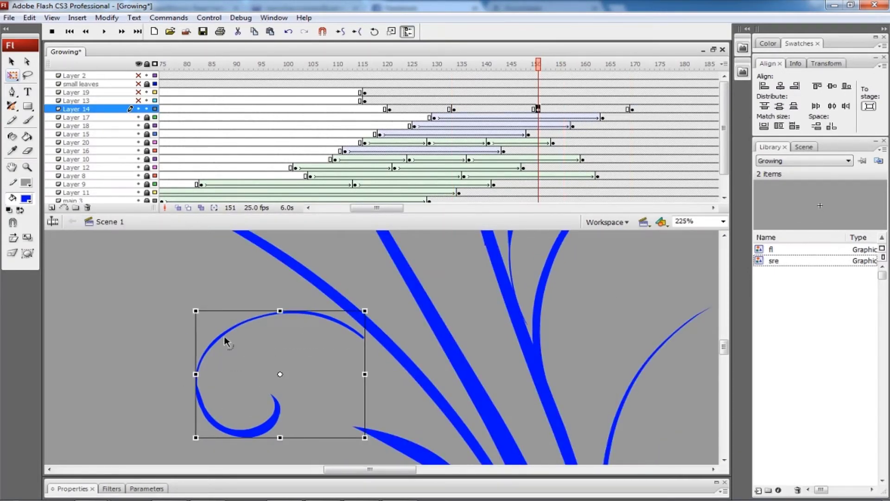
Trim Layer 14's curl at frame 151 to its upper arc and move its end against the branch
double_click(210, 359)
key("ctrl+z")
double_click(410, 313)
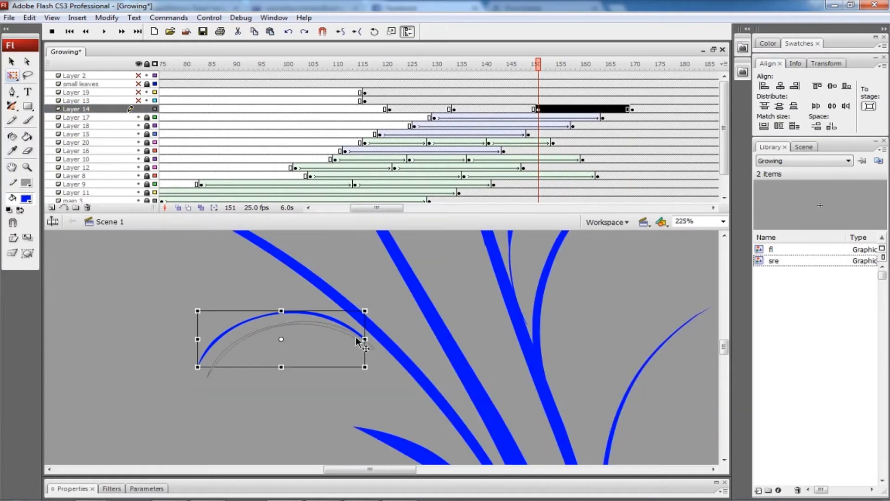
key("comma")
key("comma")
key("comma")
key("comma")
key("comma")
key("comma")
key("comma")
key("comma")
key("comma")
key("comma")
key("comma")
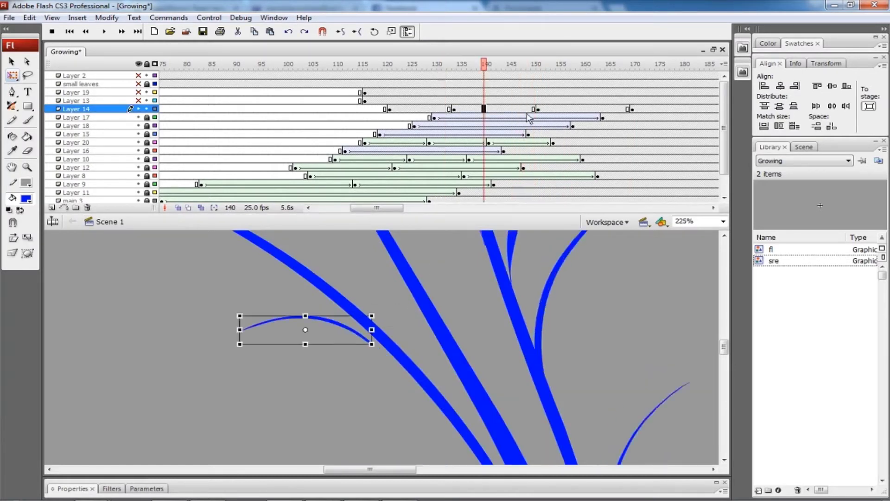
Create shape tweens between Layer 14's keyframes from frame 121 to 170, and align the frame 134 arc with the branch
left_click_drag(531, 110, 567, 109)
left_click(632, 109)
right_click(542, 110)
left_click(571, 114)
left_click(391, 110)
left_click(454, 109)
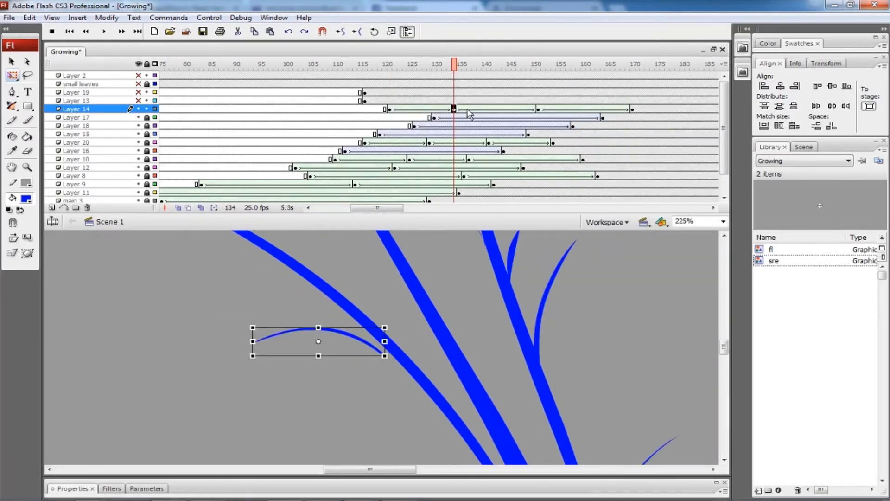
Step through Layer 14's tweened frames between 121 and 170 to examine how the curl grows and stays attached to the branch
key("comma")
key("comma")
key("comma")
key("comma")
key("comma")
key("comma")
key("comma")
key("comma")
key("comma")
key("comma")
key("comma")
key("comma")
key("comma")
key("comma")
key("comma")
key("comma")
key("period")
key("period")
key("period")
key("period")
key("period")
key("period")
key("period")
key("period")
key("period")
key("period")
key("period")
key("period")
key("period")
key("period")
key("period")
key("period")
key("period")
key("period")
key("period")
key("period")
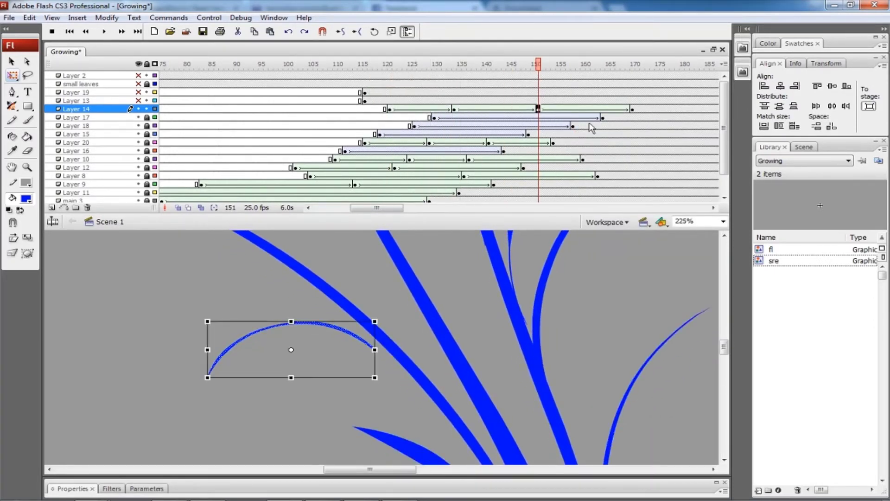
key("period")
key("period")
key("period")
key("period")
key("period")
key("period")
key("period")
key("period")
key("period")
key("period")
key("period")
key("period")
key("period")
key("period")
key("period")
key("period")
key("period")
key("period")
key("period")
key("comma")
key("comma")
key("comma")
key("comma")
key("comma")
key("comma")
key("comma")
key("comma")
key("comma")
key("comma")
key("comma")
key("comma")
key("comma")
key("comma")
key("comma")
key("comma")
key("comma")
key("comma")
key("comma")
key("comma")
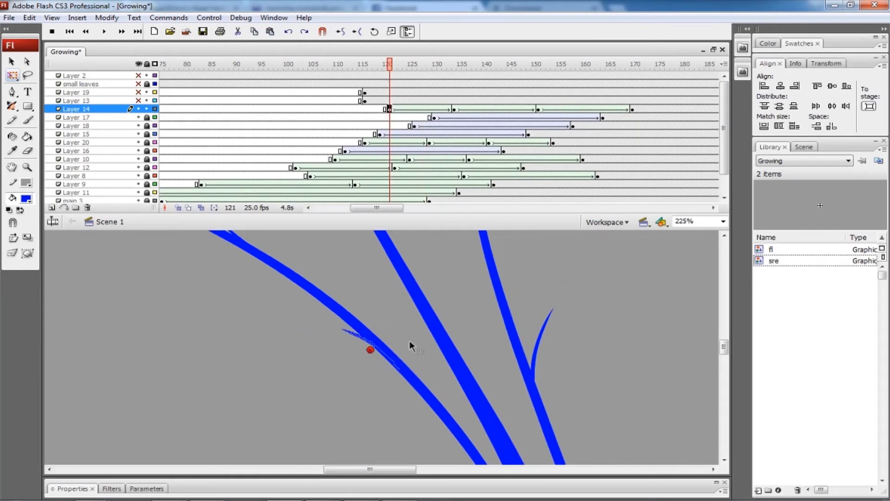
Add shape hints to Layer 14's curl at frame 121, placing one at its base, and check the tween towards frame 134
left_click(400, 366)
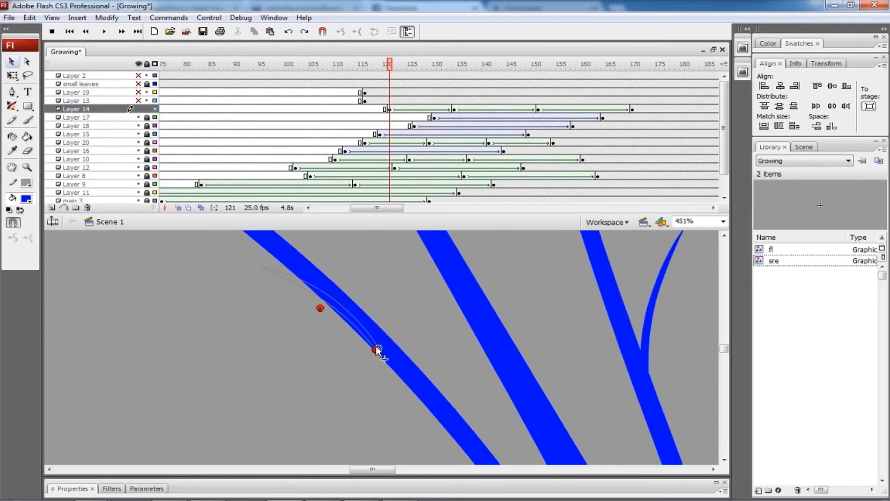
key("period")
key("period")
key("period")
key("period")
key("period")
key("period")
key("period")
key("period")
key("period")
key("period")
key("period")
key("period")
key("period")
key("comma")
key("comma")
key("comma")
key("comma")
key("comma")
key("comma")
key("comma")
key("comma")
key("comma")
key("comma")
key("comma")
key("comma")
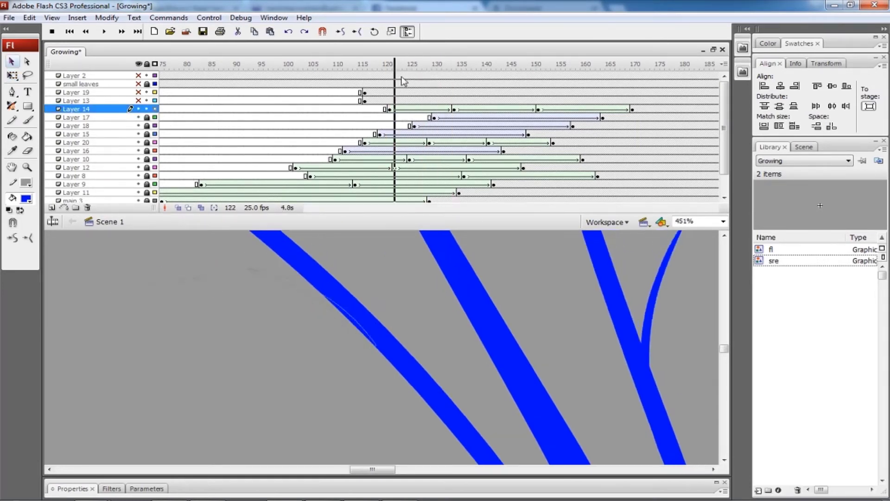
Add shape hints to Layer 14's curl at frame 151 and match one to the curl's base at frame 170
key("period")
key("period")
key("period")
key("period")
key("period")
key("period")
key("period")
key("period")
key("period")
key("period")
key("period")
key("period")
key("period")
key("period")
key("period")
key("period")
key("period")
key("period")
key("period")
key("period")
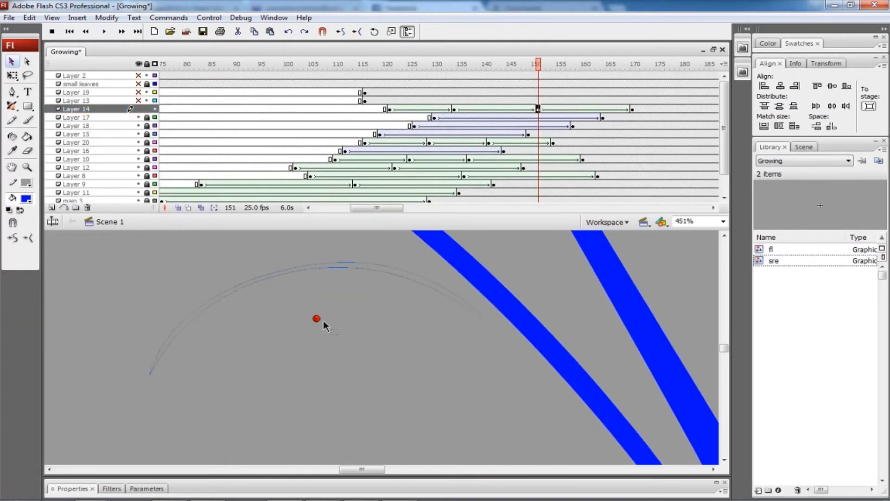
left_click(632, 109)
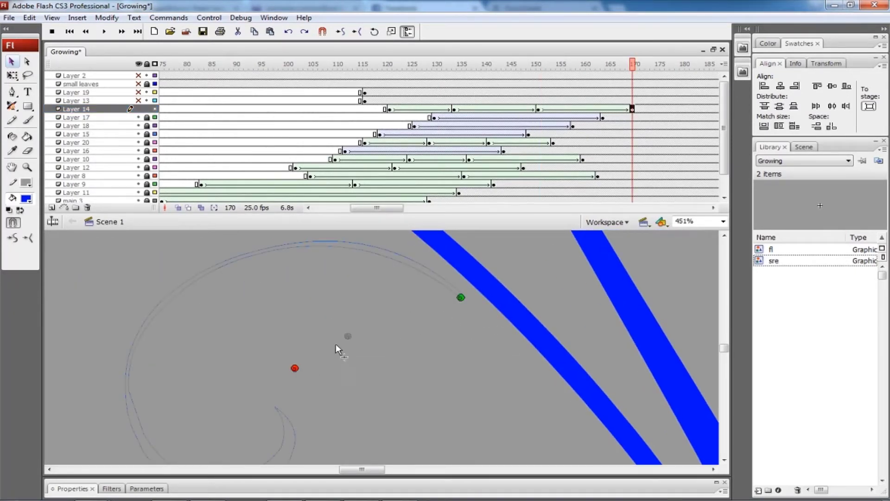
Step back and forth through Layer 14's tween between frames 151 and 170 to examine how the curl unrolls
key("ctrl+minus")
key("comma")
key("comma")
key("comma")
key("comma")
key("comma")
key("comma")
key("comma")
key("comma")
key("comma")
key("comma")
key("comma")
key("comma")
key("comma")
key("comma")
key("comma")
key("comma")
key("comma")
key("period")
key("period")
key("period")
key("period")
key("period")
key("period")
key("period")
key("comma")
key("comma")
key("comma")
key("comma")
key("comma")
key("comma")
key("comma")
key("comma")
key("comma")
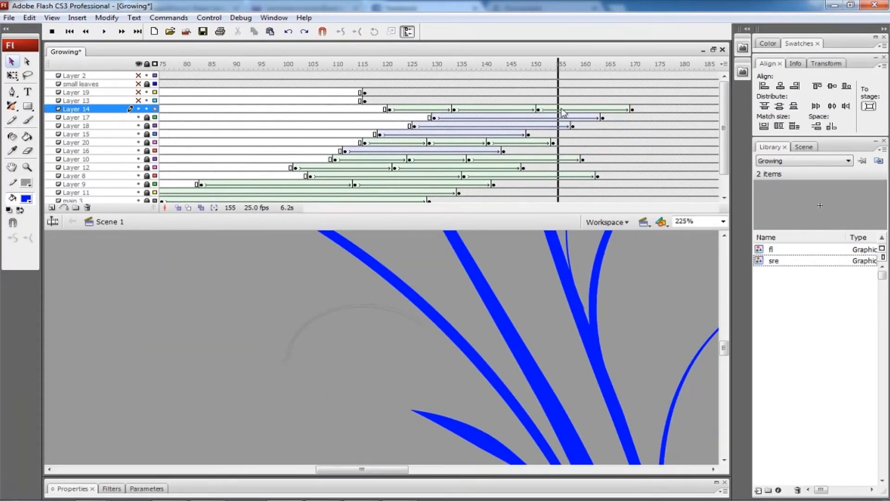
Move Layer 14's last keyframe to frame 179 and add a keyframe at frame 166 with the curl's inner spiral trimmed away
left_click(638, 113)
key("comma")
key("comma")
key("comma")
key("comma")
key("comma")
key("comma")
key("comma")
key("comma")
key("comma")
key("comma")
key("comma")
key("comma")
key("comma")
key("comma")
key("comma")
key("comma")
key("comma")
key("comma")
key("comma")
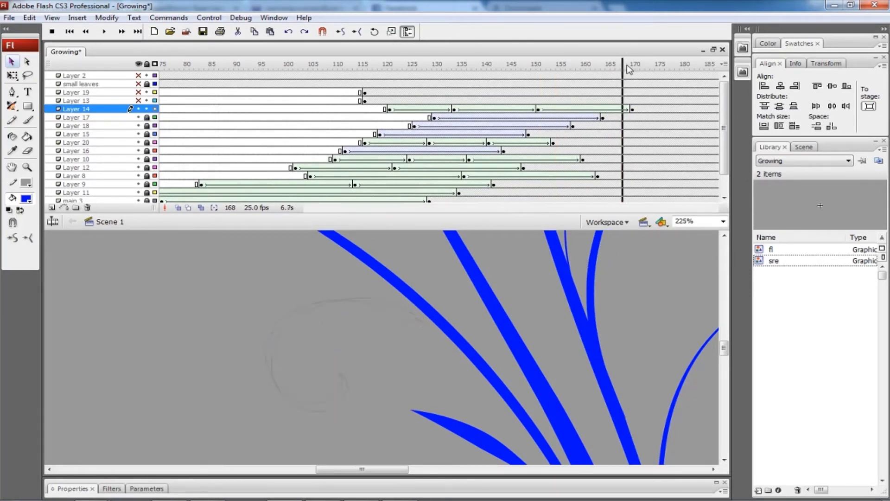
left_click(638, 113)
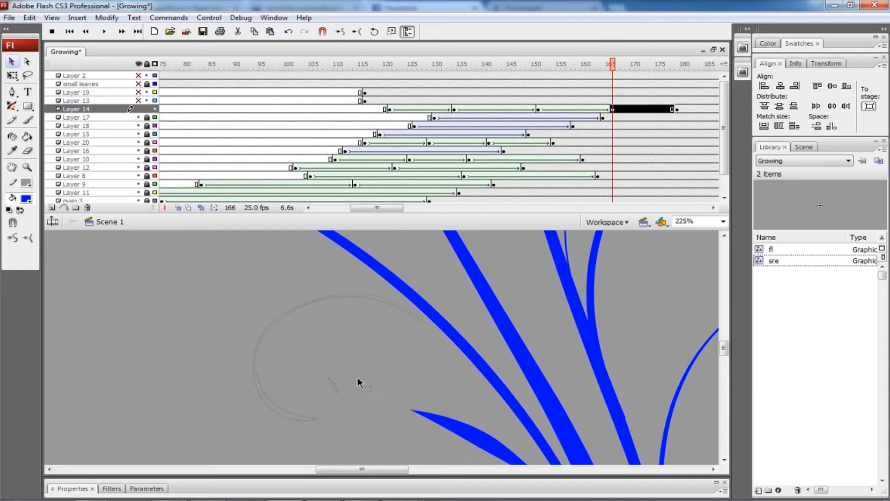
Add shape hints at the base and tip of Layer 14's curl at frame 151 and match them on the following keyframes
left_click(546, 111)
right_click(344, 332)
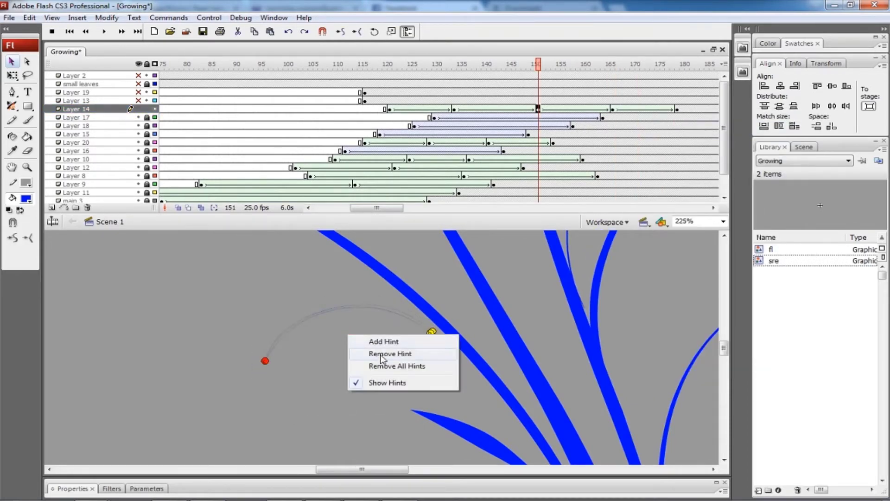
left_click_drag(264, 359, 328, 376)
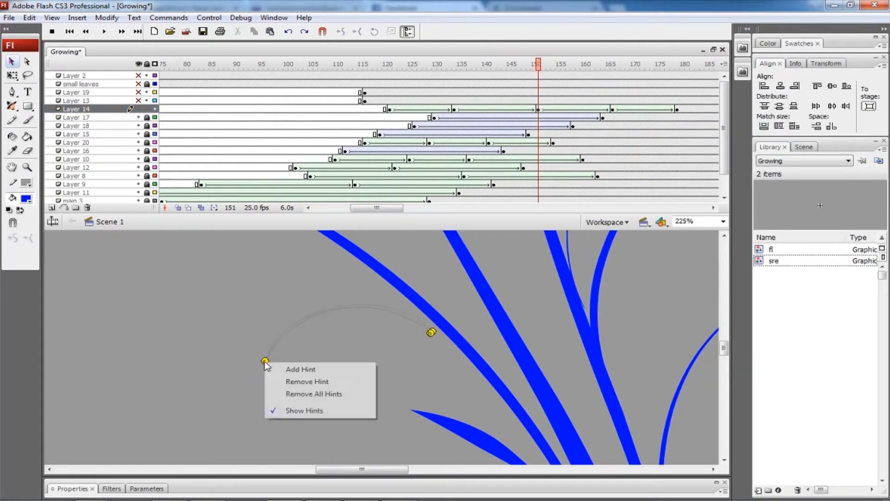
left_click(652, 108)
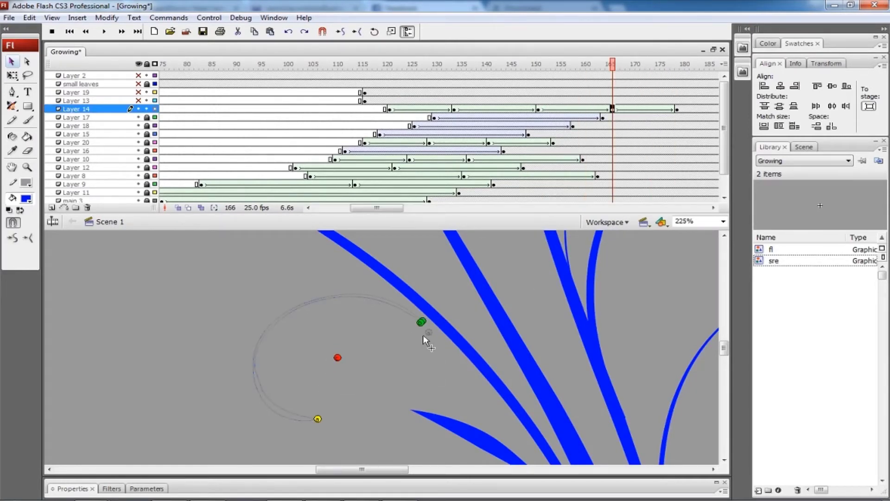
left_click(677, 110)
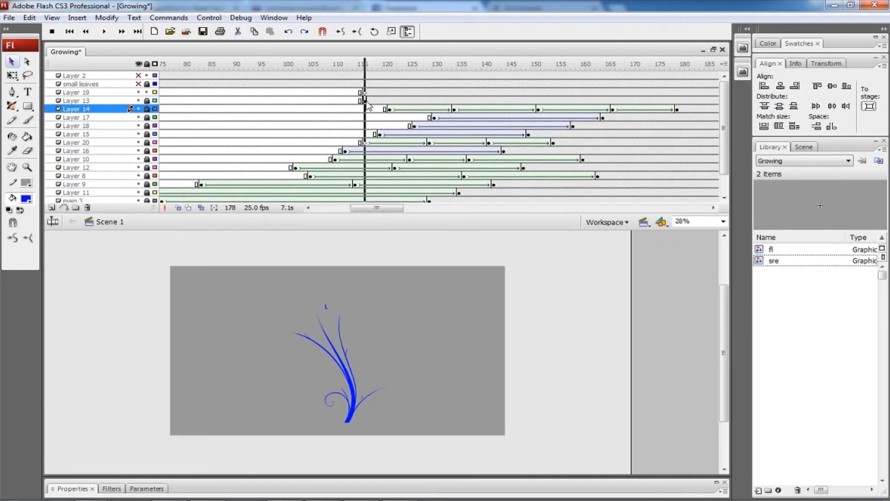
Unlock and show Layer 13 and move its starting keyframe to frame 126
left_click(145, 101)
left_click_drag(369, 103, 412, 102)
key("Return")
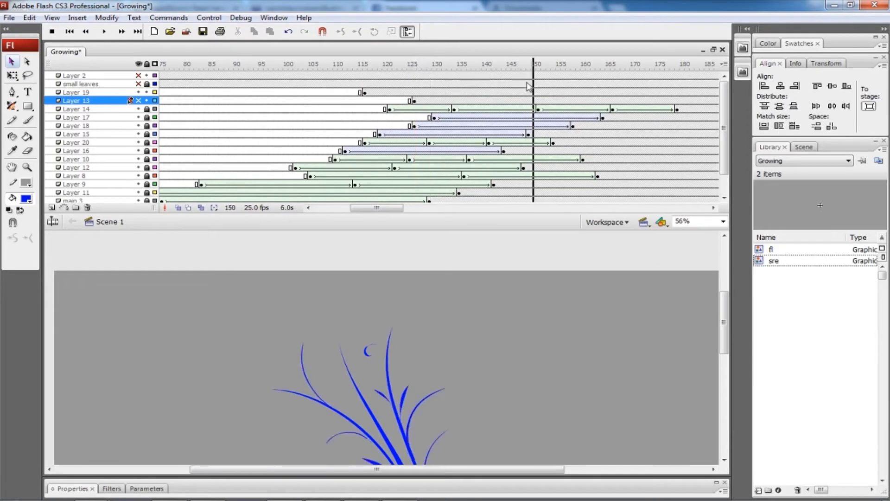
left_click(417, 126)
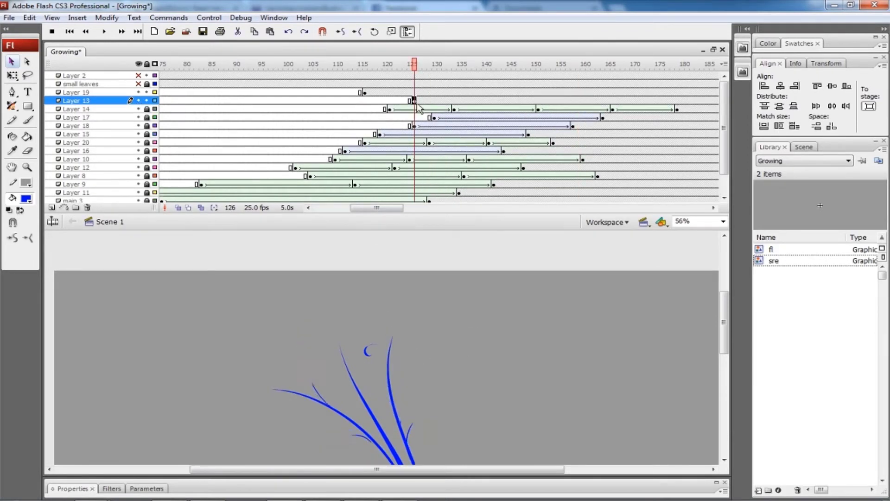
Move Layer 13 down the layer order to sit between Layer 8 and Layer 9
scroll(478, 240, "down", 3)
left_click(116, 101)
left_click_drag(99, 183, 99, 181)
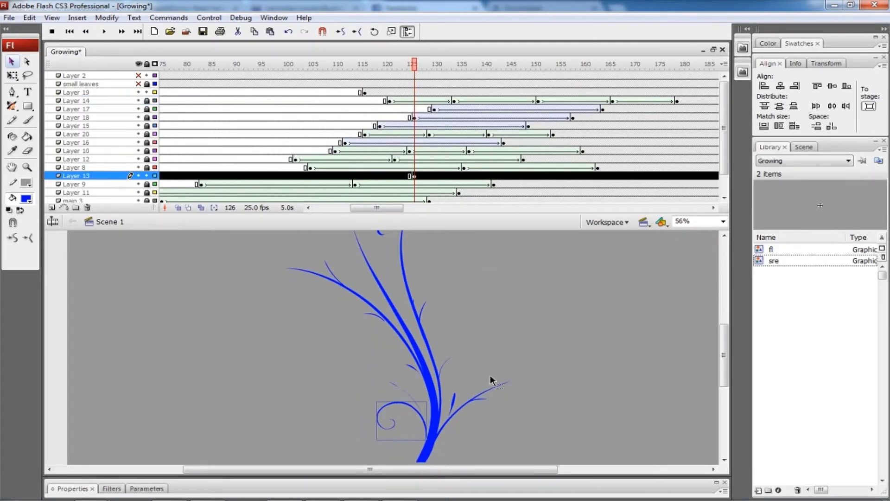
left_click(364, 93)
left_click(87, 207)
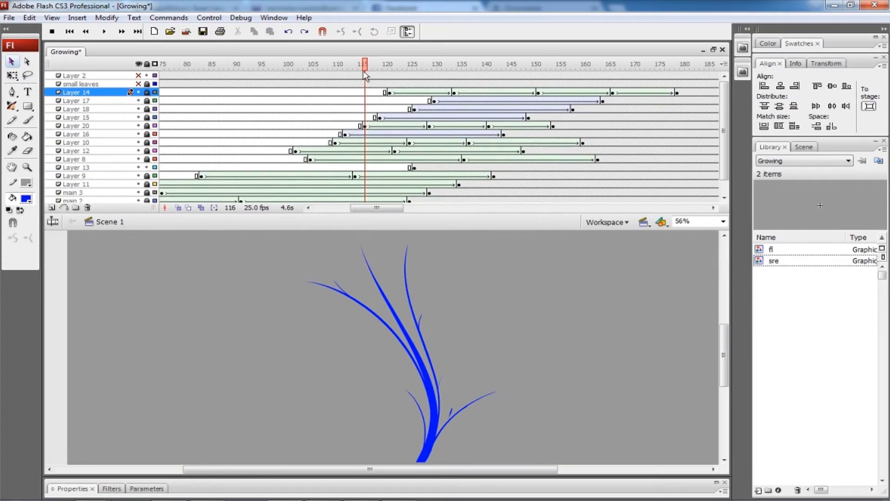
key("ctrl+z")
Move Layer 13's starting keyframe to frame 112, add one at 154, and trim the frame 112 curl to a short stub at its base
left_click(412, 176)
left_click_drag(412, 175, 346, 176)
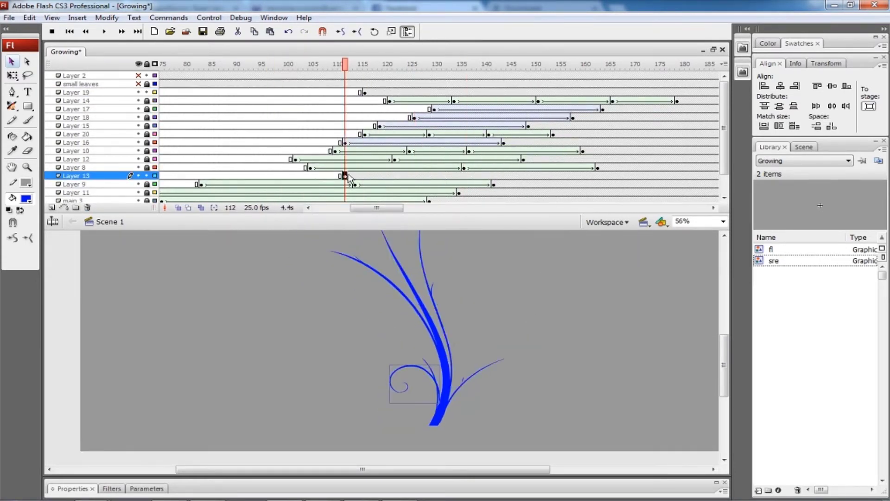
key("ctrl+=")
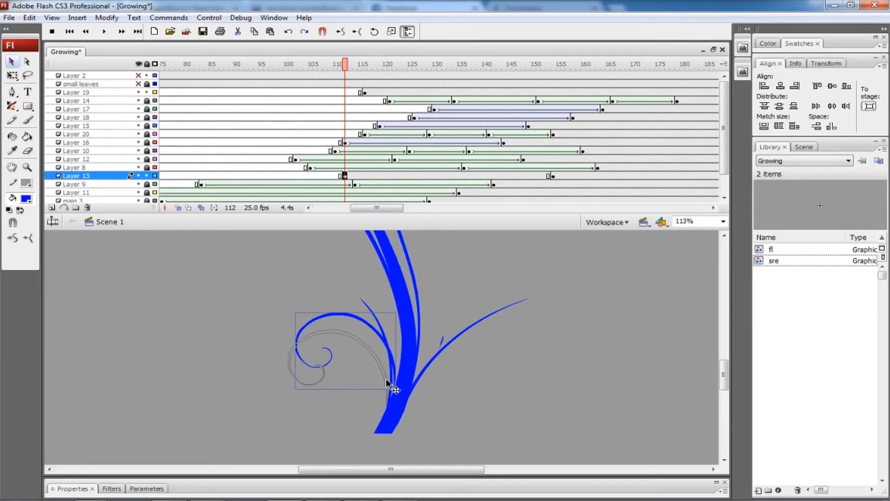
double_click(383, 373)
key("ctrl+=")
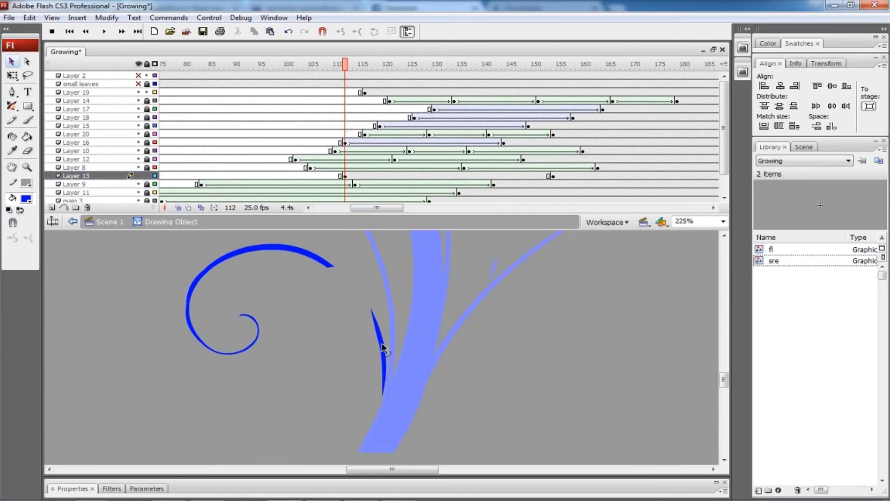
double_click(387, 371)
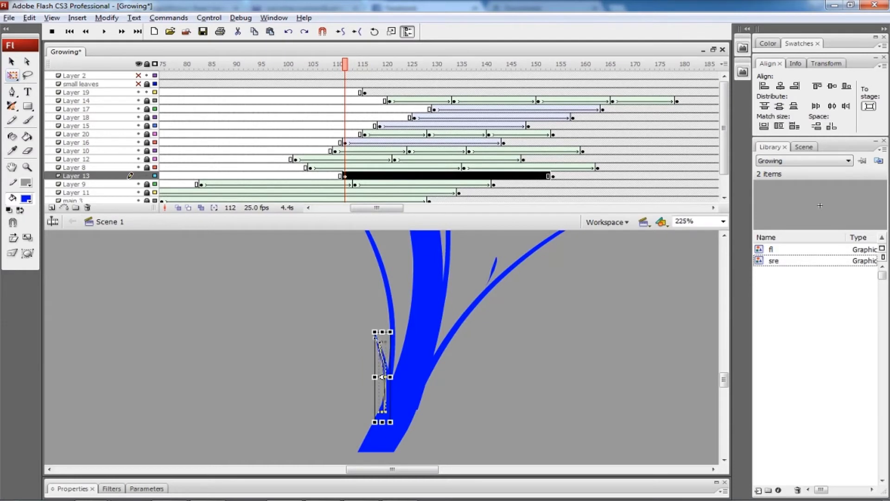
key("ctrl+=")
Add a keyframe to Layer 13 at frame 132 and trim its curl to the short lower arc beside the stem
left_click(552, 177)
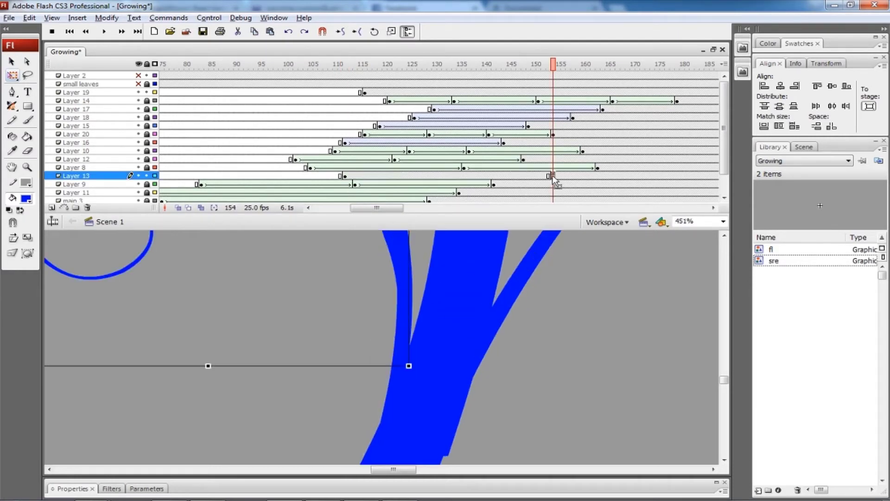
left_click(441, 176)
key("F6")
key("ctrl+minus")
key("ctrl+minus")
double_click(364, 310)
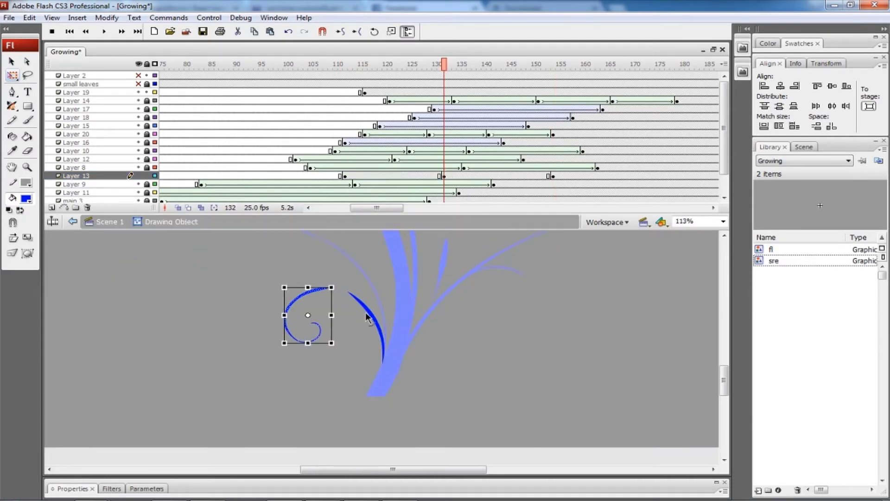
Add Layer 13 keyframes at frames 173 and 186, trimming the curl to its upper arc at 154 and removing its inner spiral at 173
left_click(553, 176)
double_click(284, 309)
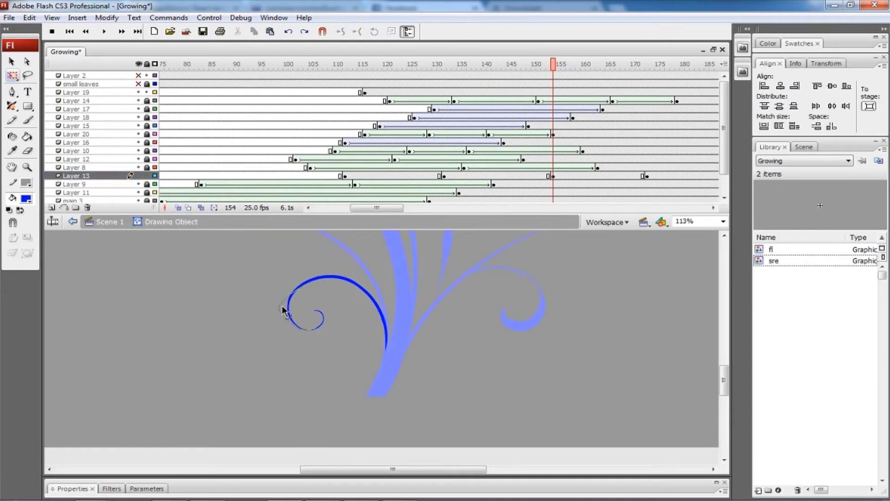
left_click(553, 176)
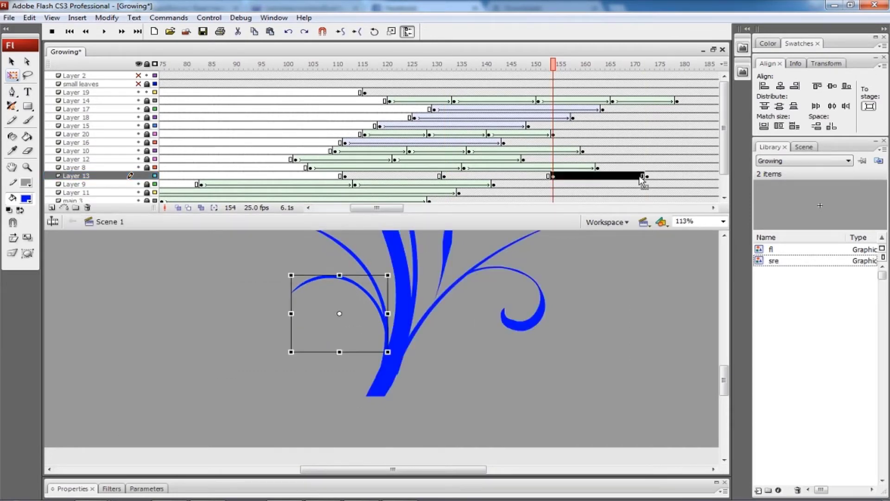
left_click(647, 175)
double_click(321, 331)
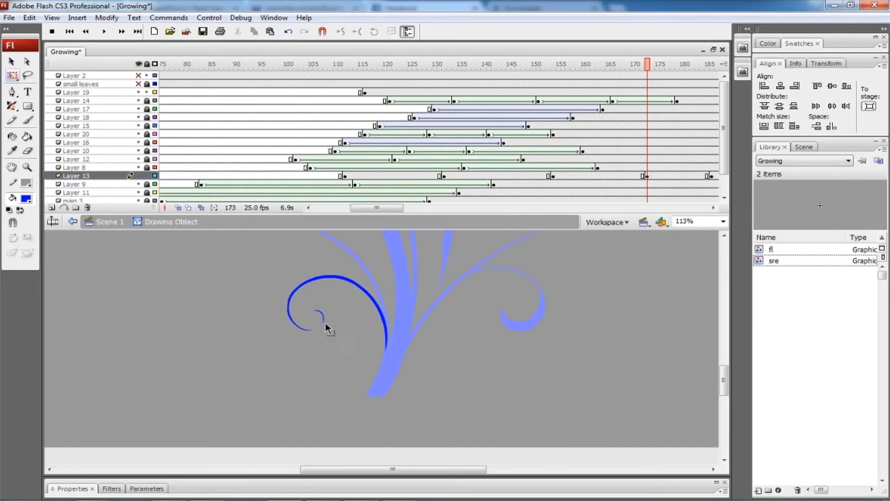
Create shape tweens between all of Layer 13's keyframes from frame 112 to 186 and check the curl's growth
left_click(459, 175, "shift")
right_click(651, 174)
left_click(677, 177)
key("ctrl+minus")
left_click_drag(646, 64, 394, 64)
left_click(345, 176)
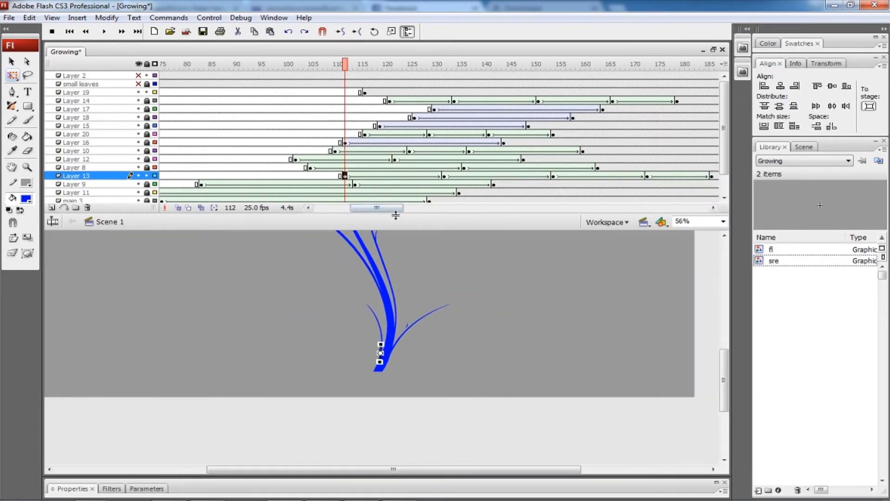
Place a shape hint at the base of Layer 13's curl on the frame 132 keyframe
left_click(447, 177)
left_click(552, 176)
left_click_drag(376, 207, 394, 207)
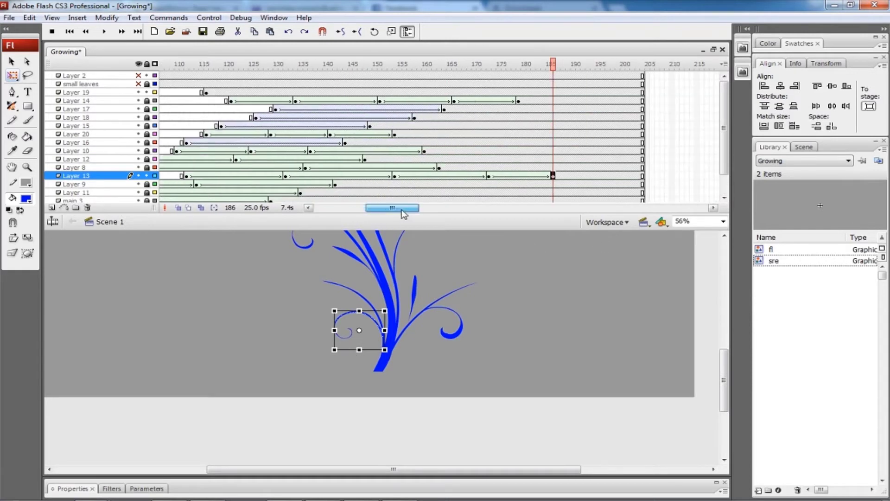
left_click_drag(553, 63, 171, 63)
left_click(392, 356)
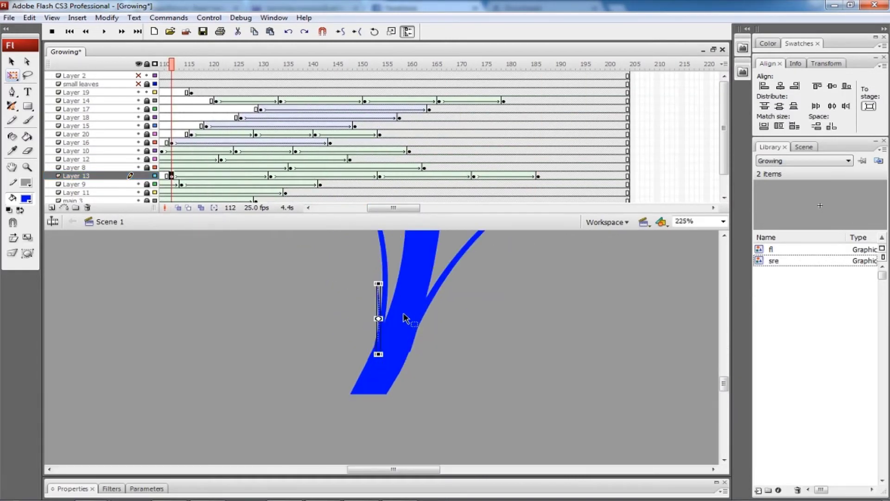
left_click(270, 176)
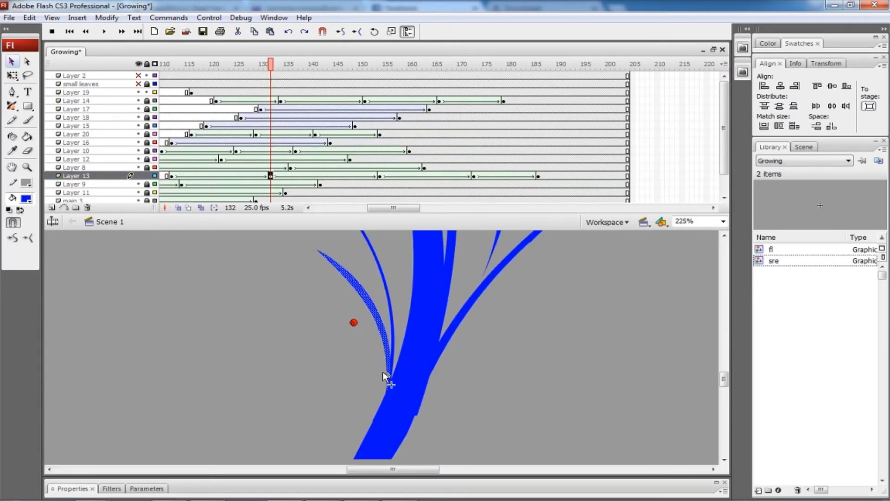
Add shape hints at the base and tip of Layer 13's curl at frame 154 and match them at frame 173
left_click_drag(271, 64, 528, 176)
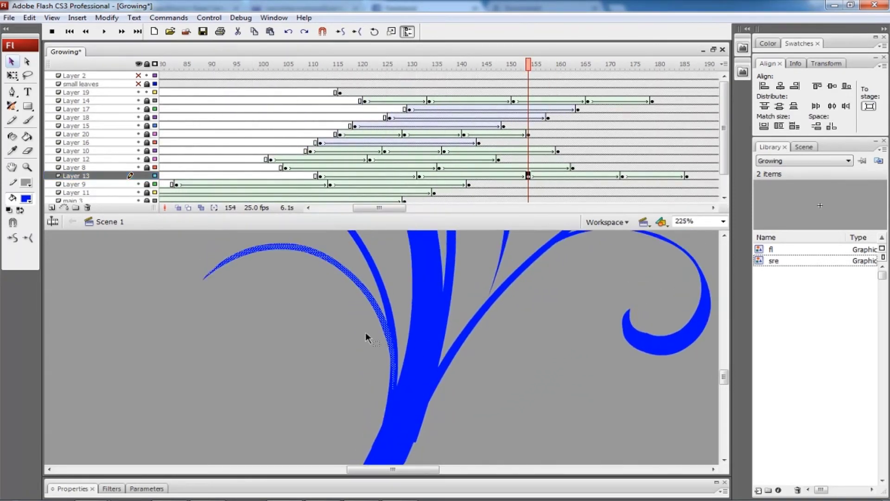
left_click(622, 176)
left_click_drag(293, 319, 394, 392)
left_click_drag(290, 320, 247, 355)
left_click(529, 64)
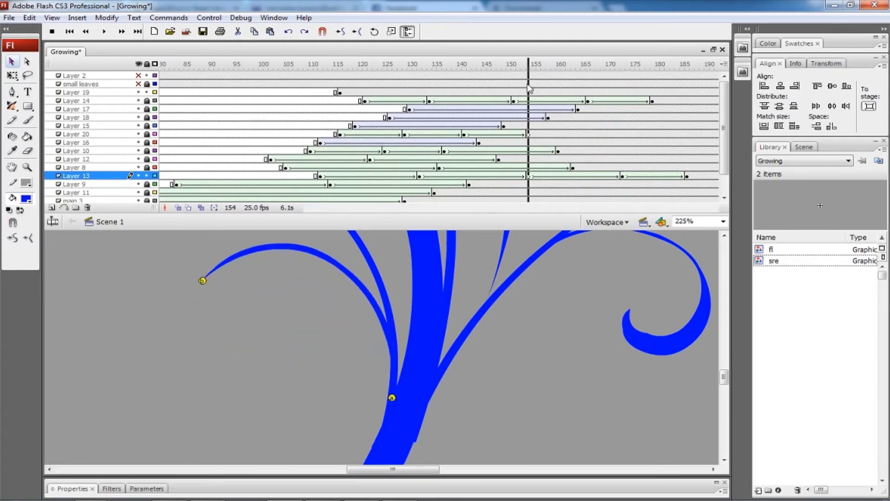
left_click(621, 176)
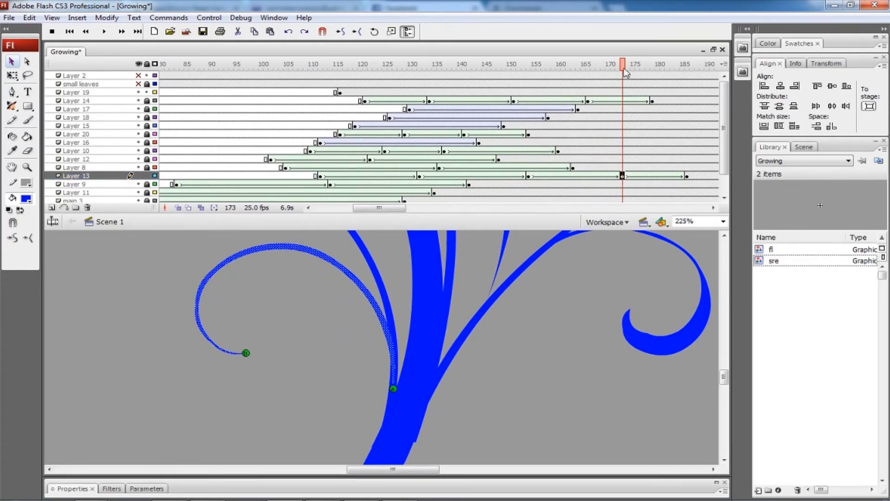
Add a keyframe to Layer 13 at frame 179 and reshape the inner edge of the curl's upper arc
left_click_drag(625, 65, 647, 98)
left_click(622, 176)
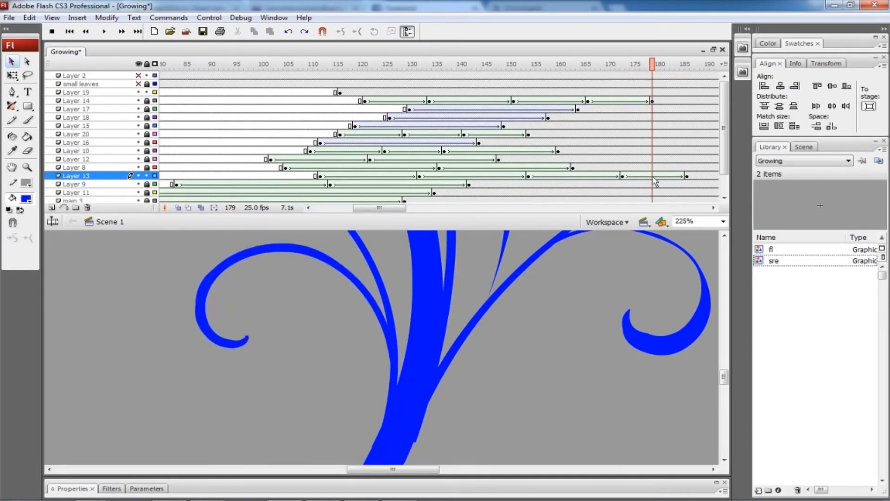
key("F6")
left_click(257, 313)
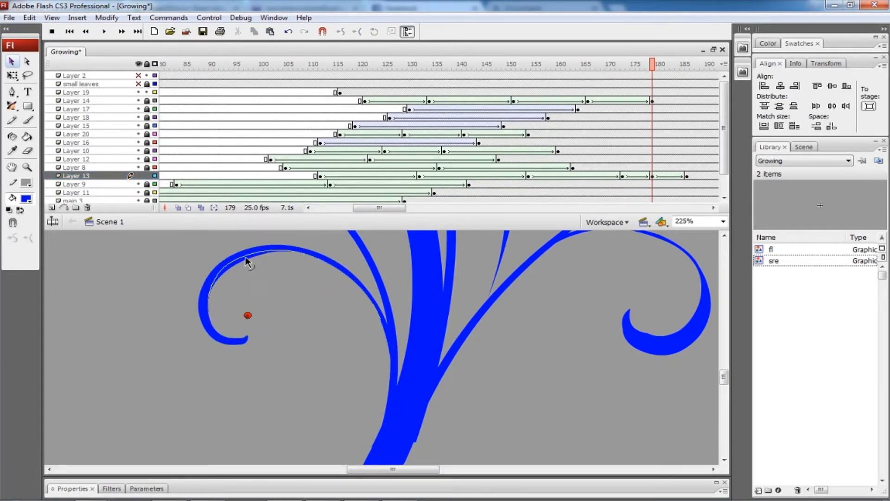
mouse_move(651, 180)
left_mouse_down()
mouse_move(586, 179)
mouse_move(676, 178)
mouse_move(651, 179)
left_mouse_up()
Delete Layer 19, and distribute the seven flowers of Layer 2 onto separate layers after making it visible
left_click(436, 208)
key("Return")
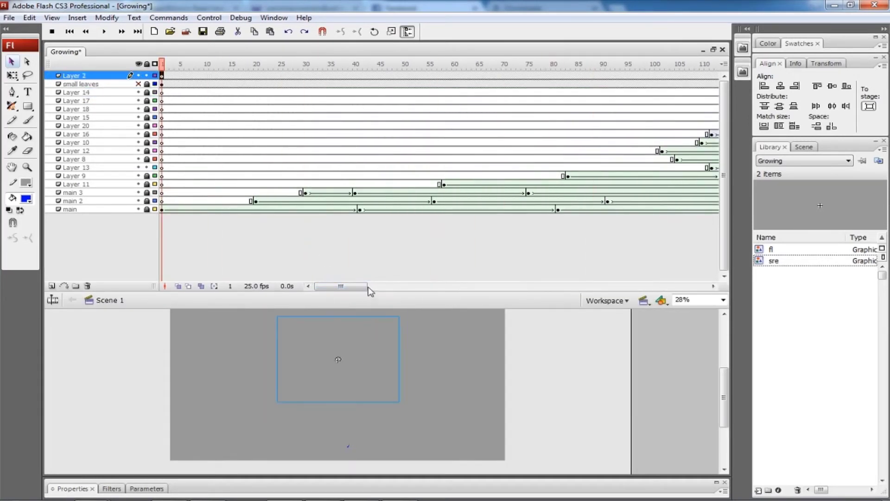
key("Return")
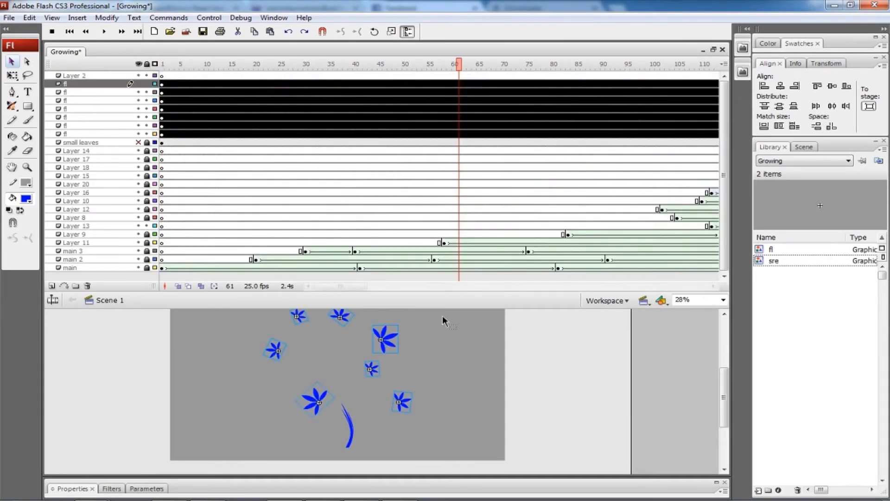
key("ctrl+s")
Move the starting keyframes of all seven flower layers to frame 110 and check their timing against the growing branches
left_click(162, 136)
left_click_drag(642, 134, 700, 134)
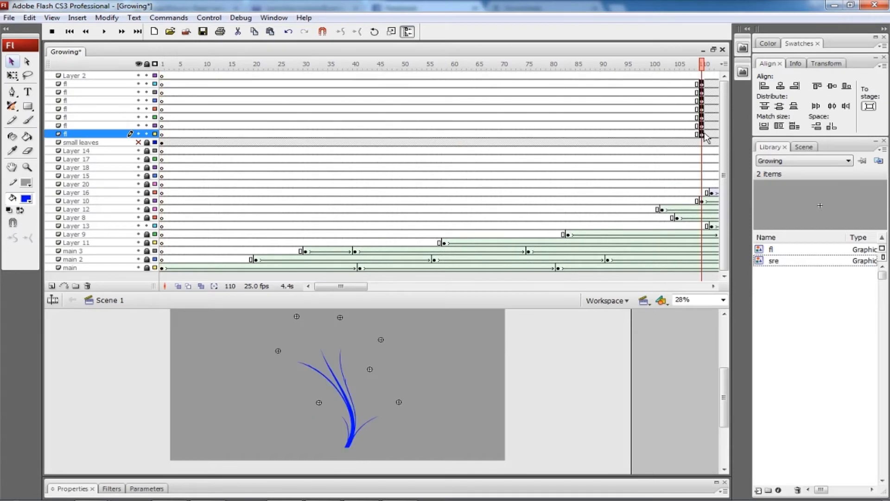
left_click_drag(705, 63, 611, 101)
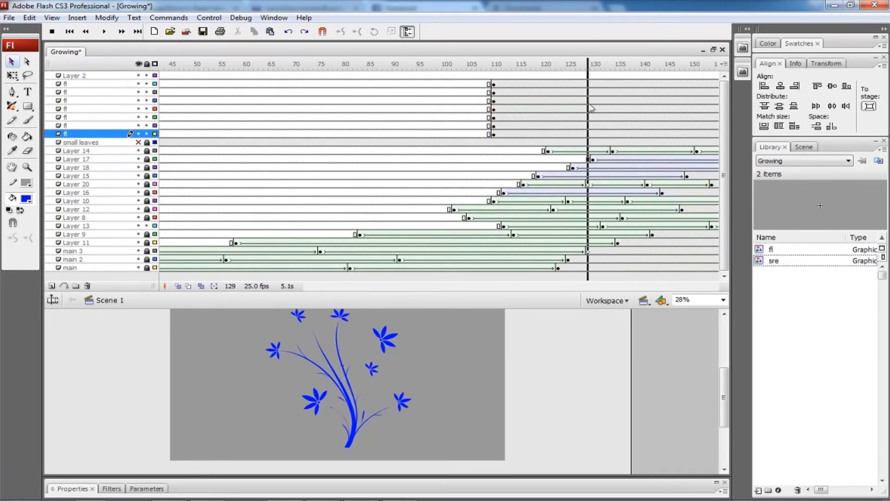
Move the starting keyframe of the flower at the tip of Layer 11's branch to frame 135, and display all layers as outlines
left_click(411, 401)
scroll(408, 400, "up", 1)
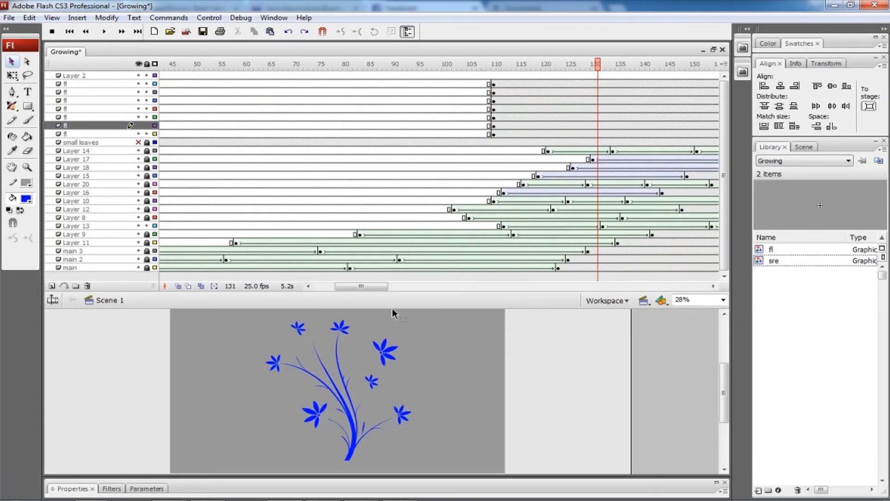
scroll(397, 424, "up", 3)
left_click_drag(492, 125, 627, 126)
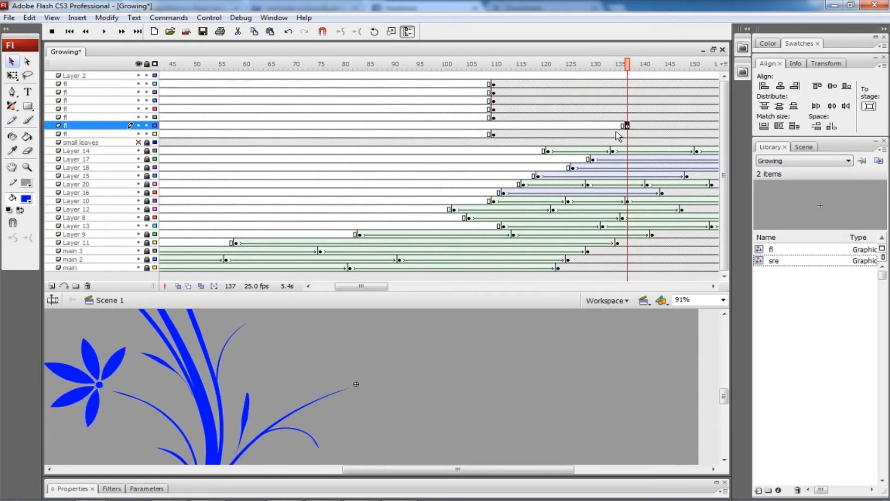
left_click(155, 64)
left_click(138, 242)
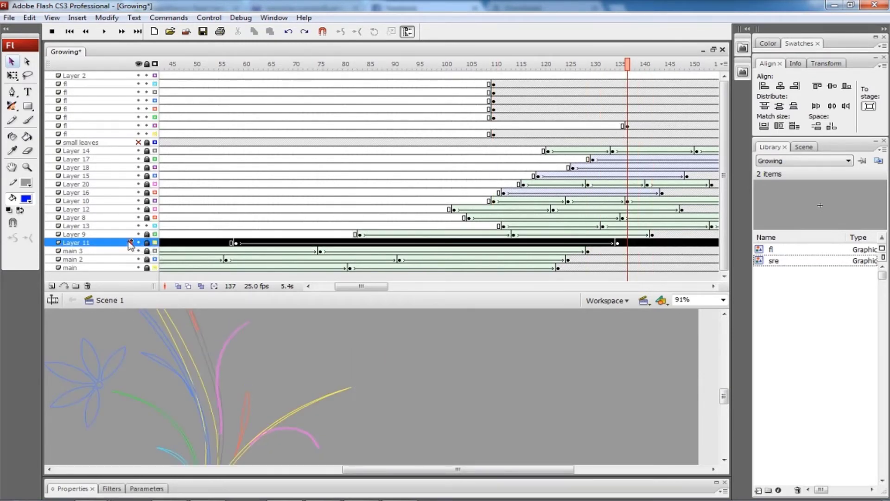
left_click(626, 126)
left_click_drag(620, 127, 719, 126)
left_click(431, 378)
key("ctrl+minus")
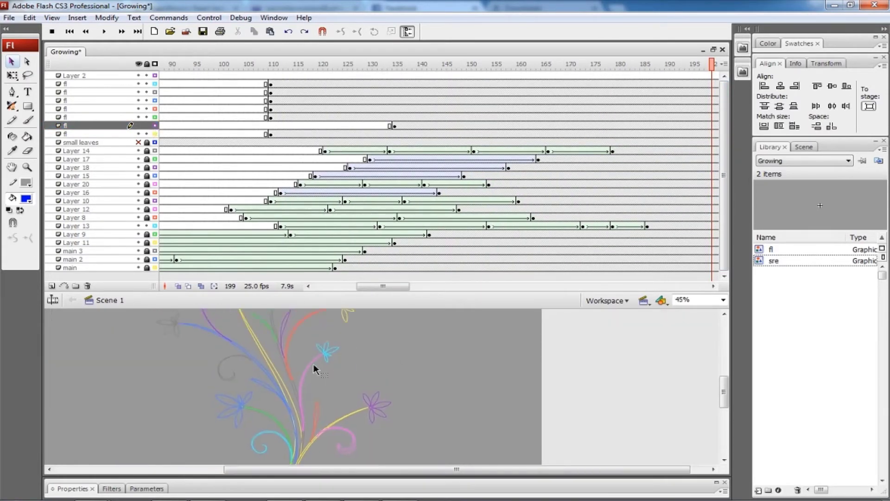
Move the cyan flower's starting keyframe to frame 148, matching the end of Layer 12's branch tween
left_click(140, 210)
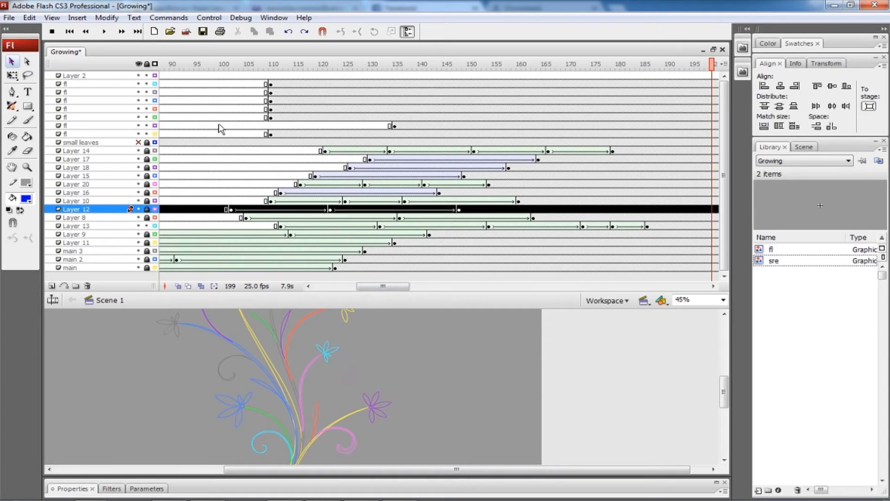
left_click_drag(269, 84, 420, 83)
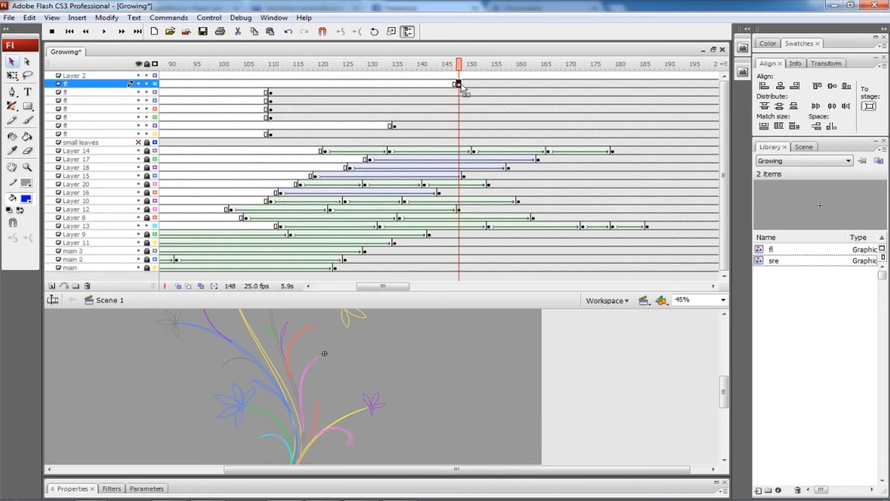
left_click_drag(362, 345, 383, 382)
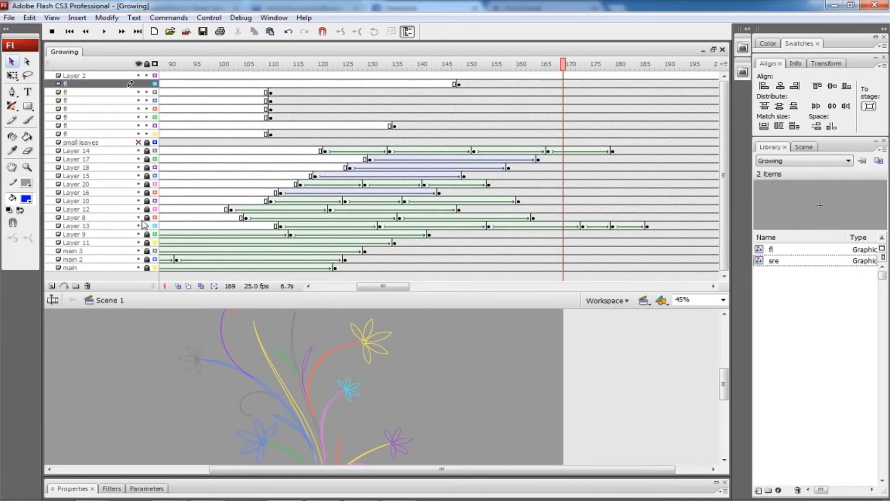
Move the yellow flower's starting keyframe to frame 163, matching the end of Layer 8's tween, and save the file
left_click(145, 218)
left_click(541, 218)
left_click(271, 134)
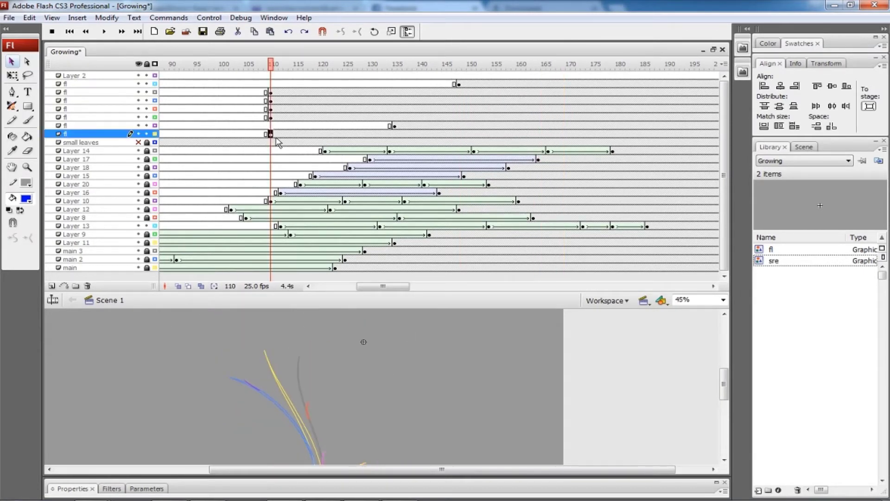
left_click_drag(532, 136, 533, 135)
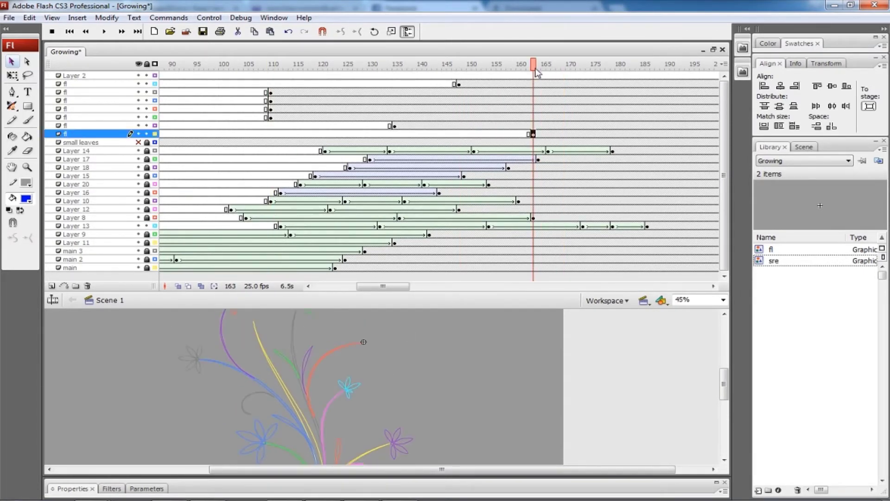
key("ctrl+s")
Switch the layers from Layer 14 down to main back to filled display and hide the small leaves layer
left_click_drag(638, 84, 652, 134)
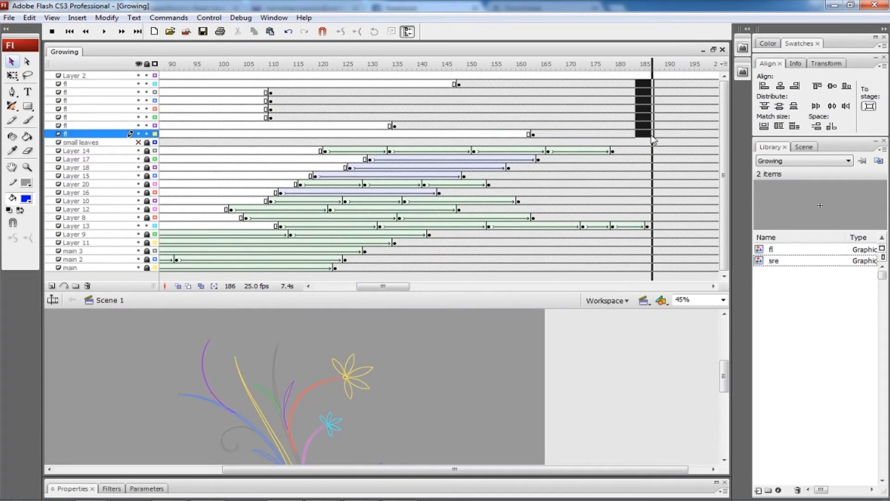
key("F5")
left_click(348, 427)
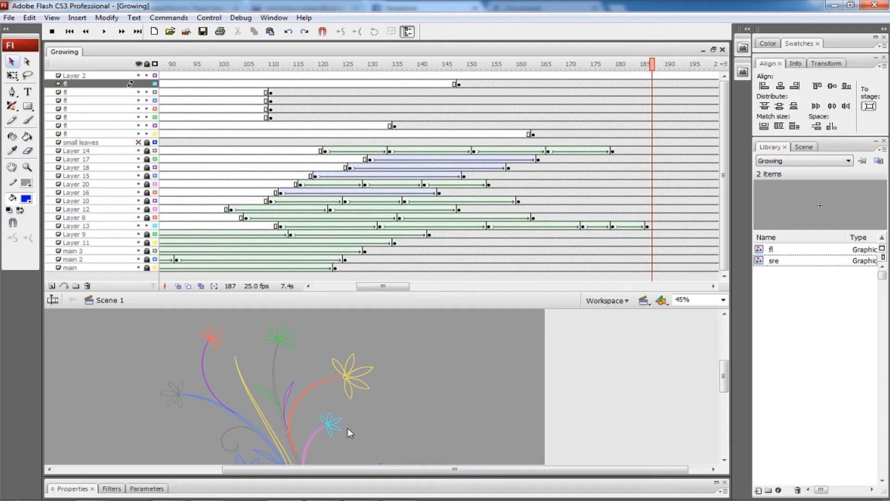
left_click_drag(383, 288, 392, 288)
left_click_drag(155, 150, 155, 267)
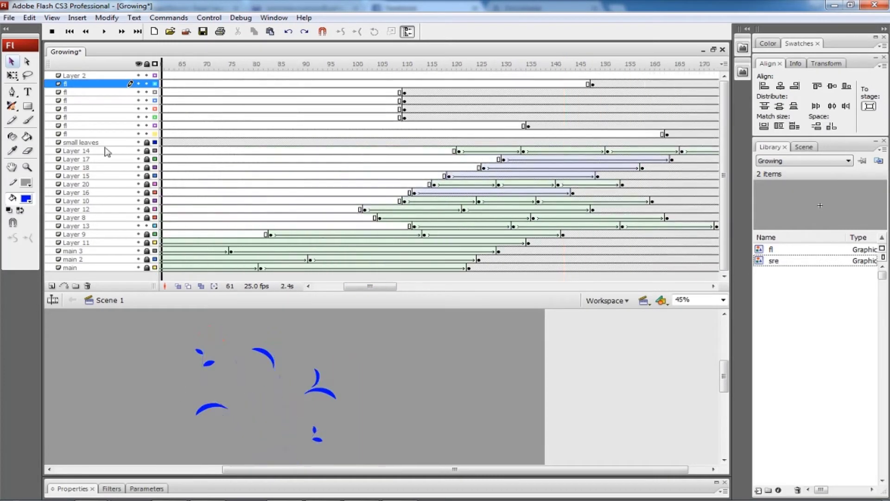
left_click(138, 142)
Check the red flower's timing against Layer 10's branch and move its starting keyframe to frame 161
left_click_drag(198, 63, 283, 201)
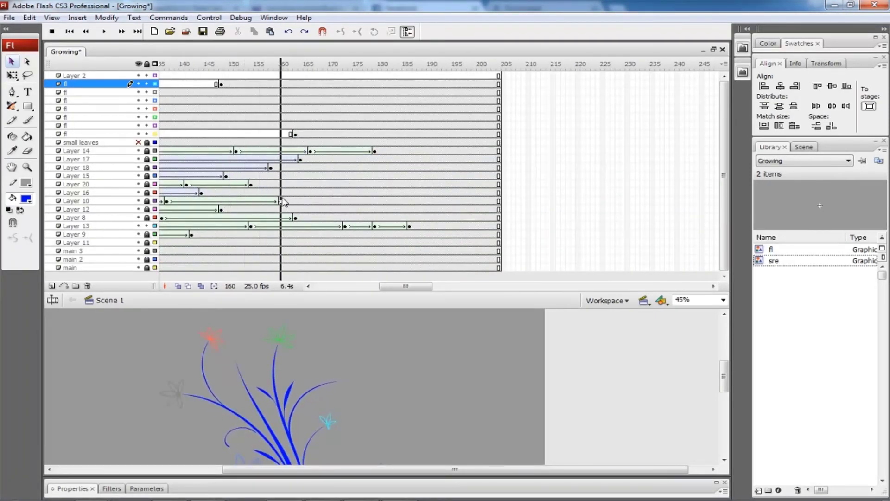
left_click(283, 341)
left_click(211, 337)
left_click_drag(406, 286, 386, 286)
left_click(246, 109)
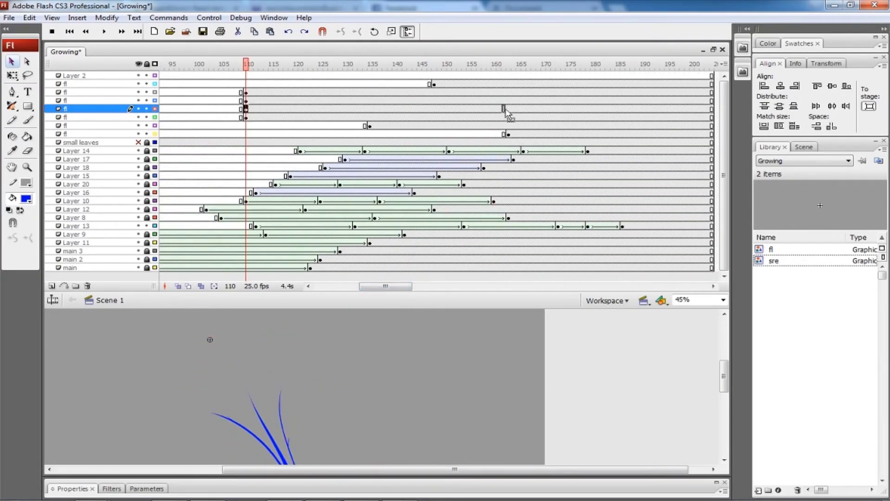
left_click_drag(507, 112, 500, 111)
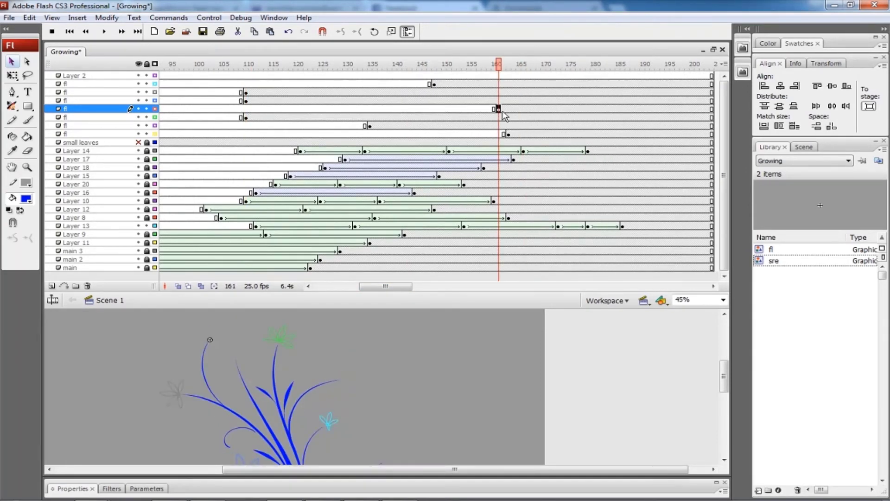
Move the green flower's starting keyframe to frame 130, just after the main 3 stem finishes growing, and save the file
left_click(288, 349)
left_click_drag(502, 66, 330, 137)
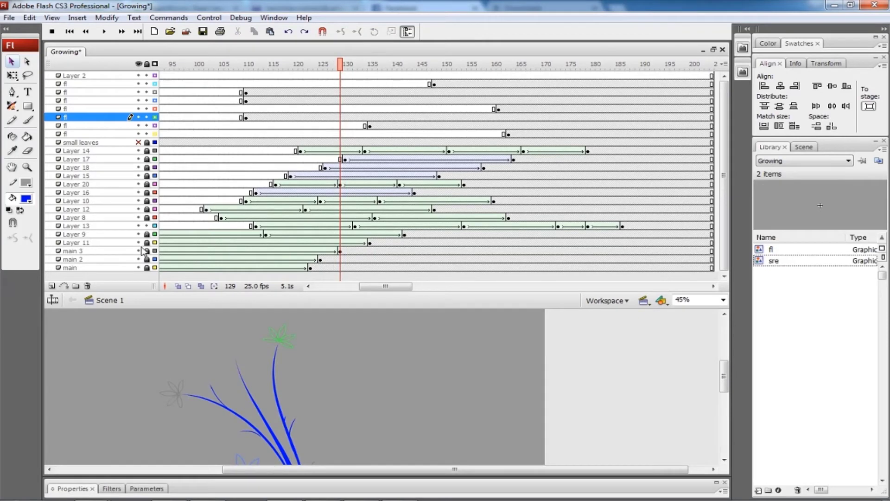
left_click(245, 117)
left_click_drag(244, 117, 345, 126)
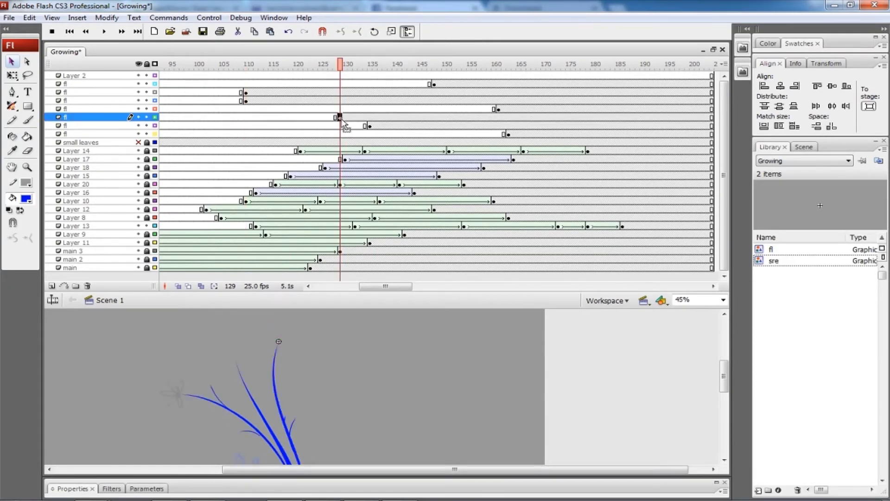
key("ctrl+s")
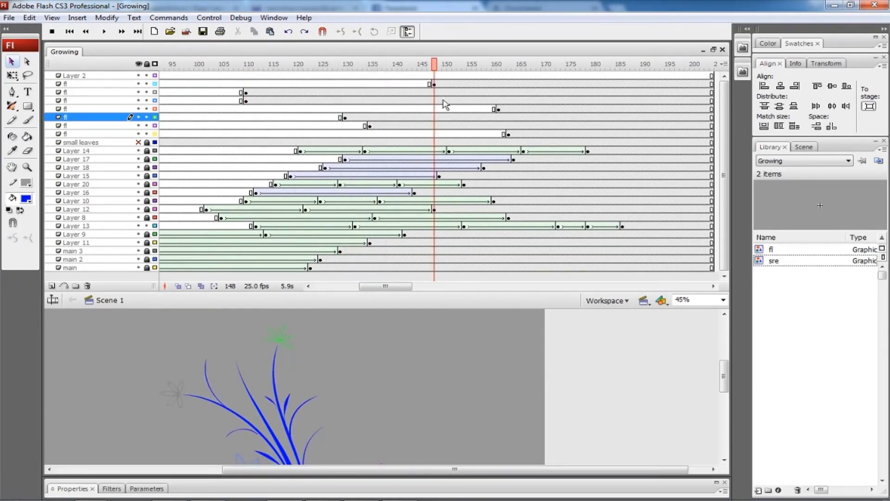
Move the grey flower's starting keyframe to frame 125, where its branch reaches full length, and play the animation to check it
left_click(317, 121)
left_click_drag(317, 121, 327, 129)
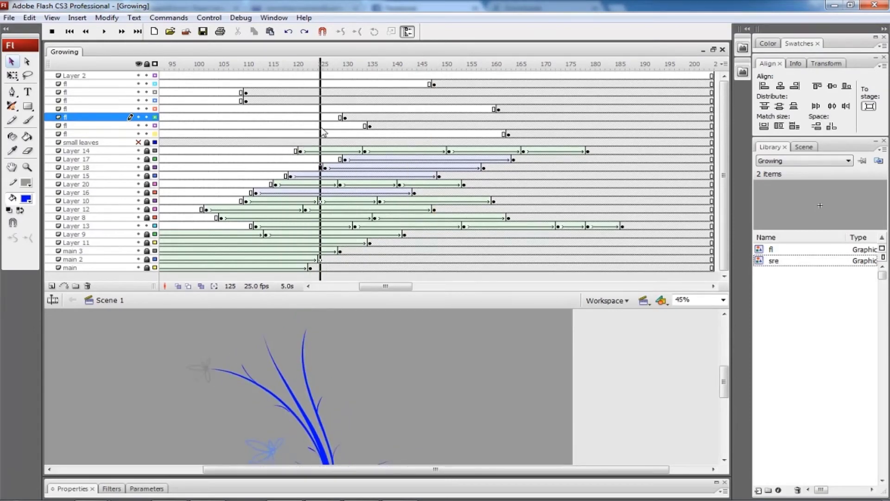
left_click(246, 92)
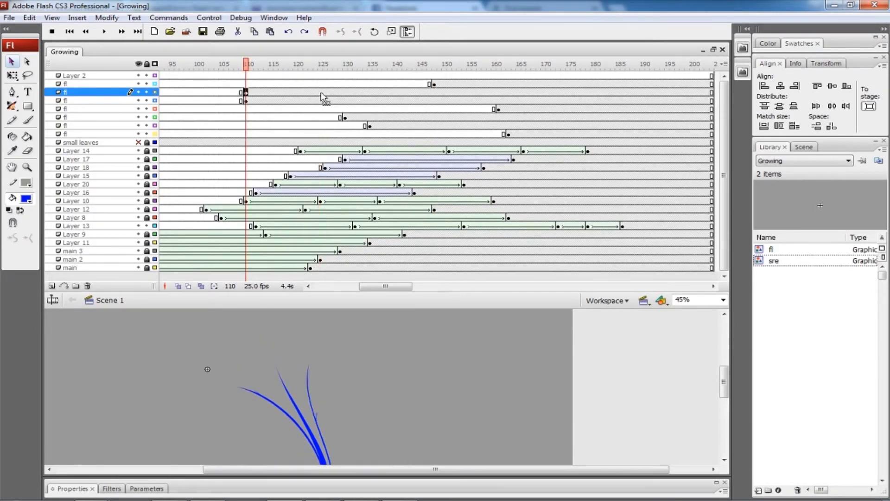
left_click_drag(322, 95, 320, 93)
key("Return")
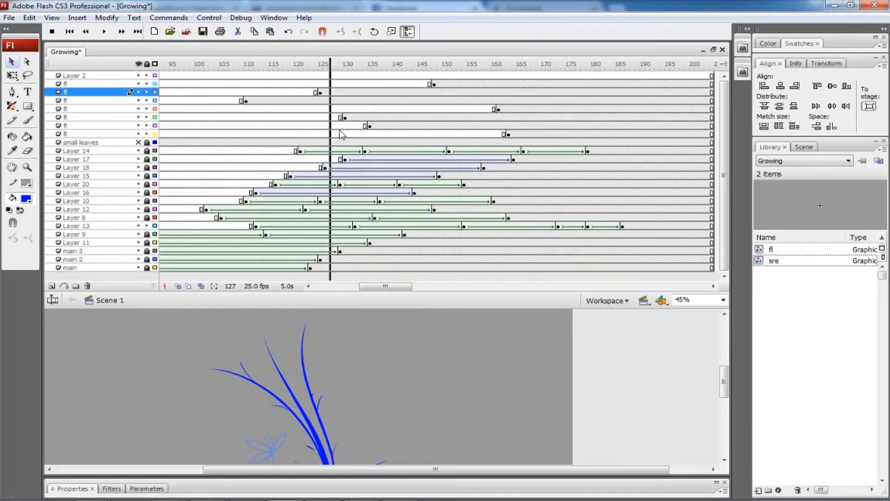
Move the light blue flower's starting keyframe to frame 142, matching the end of Layer 9's branch tween
left_click_drag(246, 100, 361, 103)
key("Return")
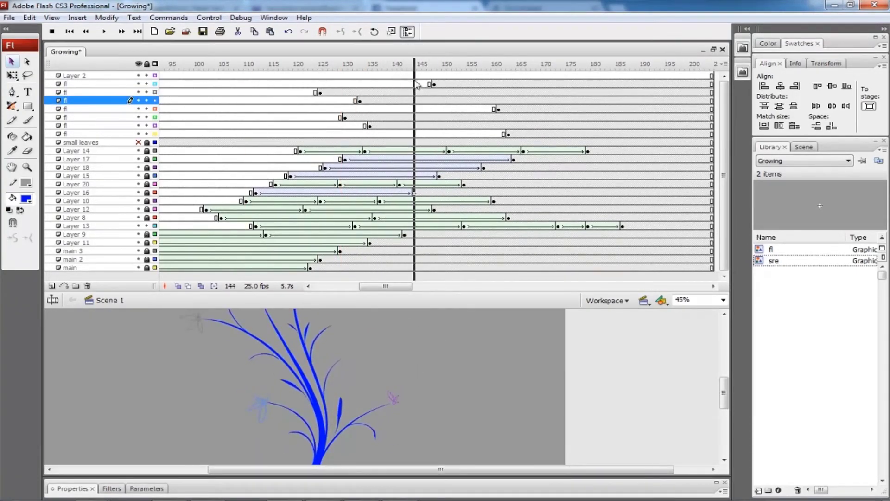
left_click_drag(417, 85, 407, 86)
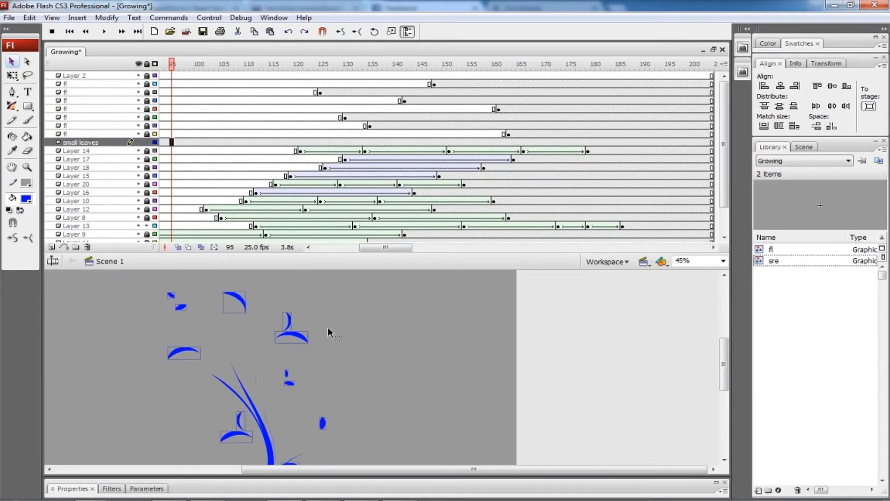
Distribute the small leaves onto separate layers and delete the emptied small leaves layer and the empty Layers 37, 38 and 39
key("ctrl+shift+d")
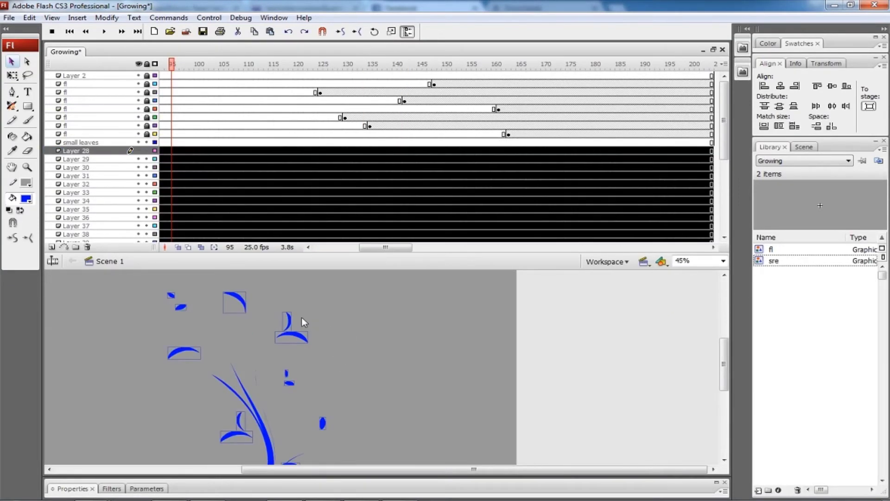
left_click_drag(425, 254, 340, 329)
scroll(181, 131, "down", 1)
left_click(181, 131)
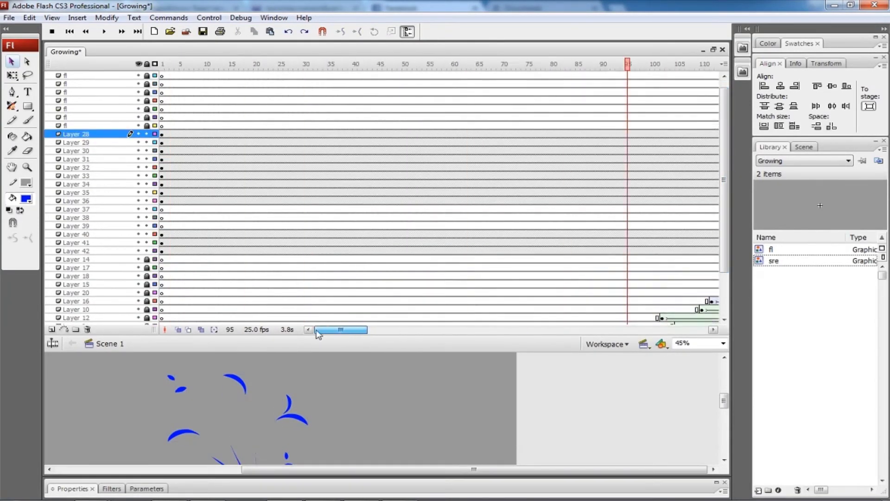
left_click_drag(129, 210, 129, 227)
left_click(87, 329)
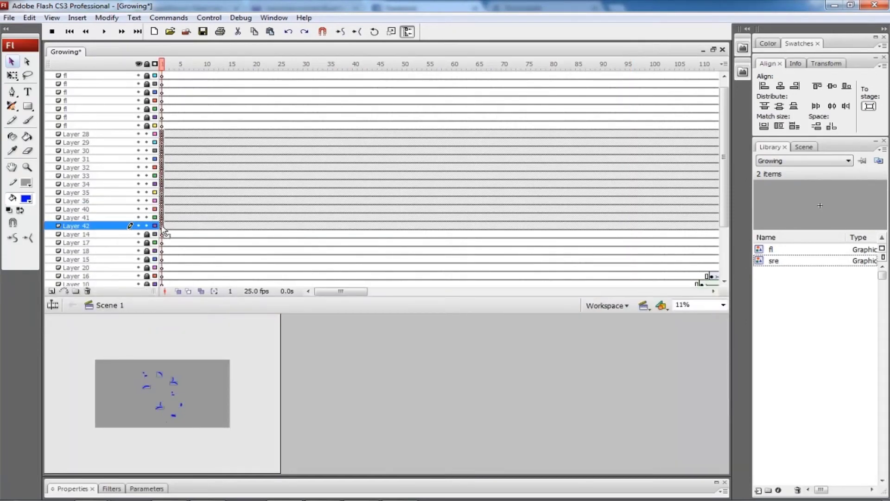
Move the starting keyframes of all the distributed leaf layers to frame 103 and place Layer 35 below Layer 42
left_click_drag(668, 232, 667, 232)
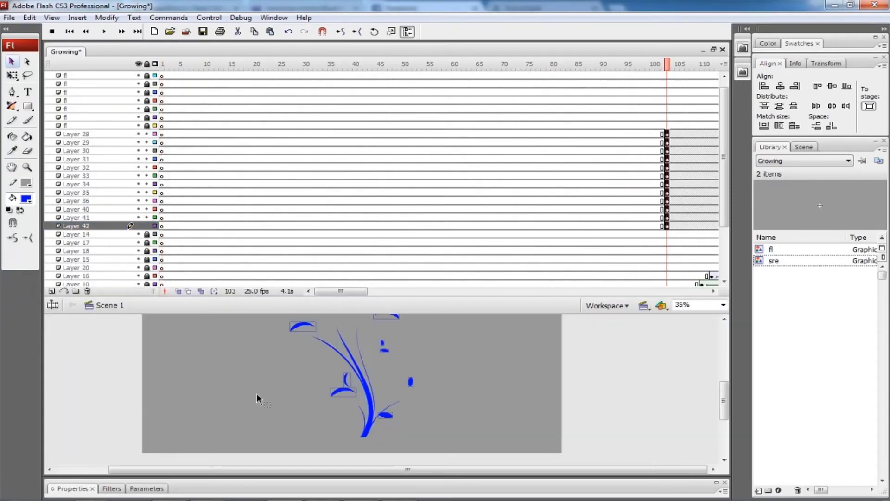
left_click_drag(341, 291, 376, 291)
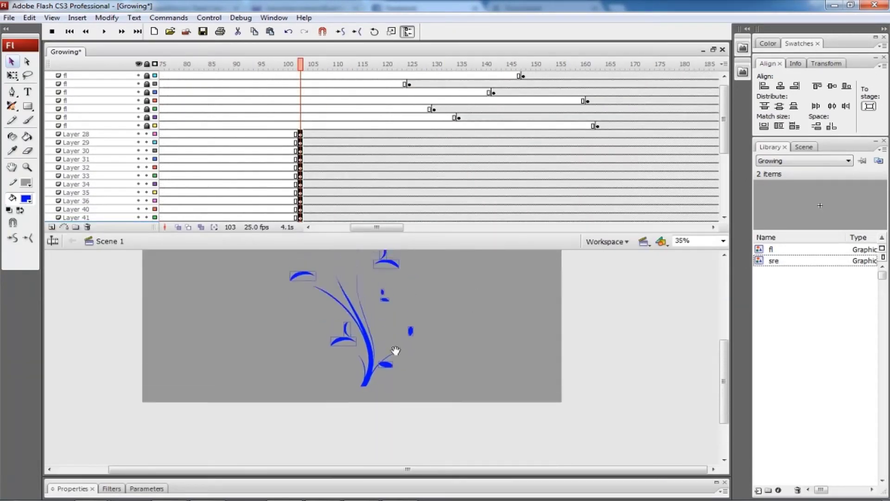
left_click(76, 192)
left_click_drag(371, 234, 370, 272)
left_click_drag(76, 192, 120, 227)
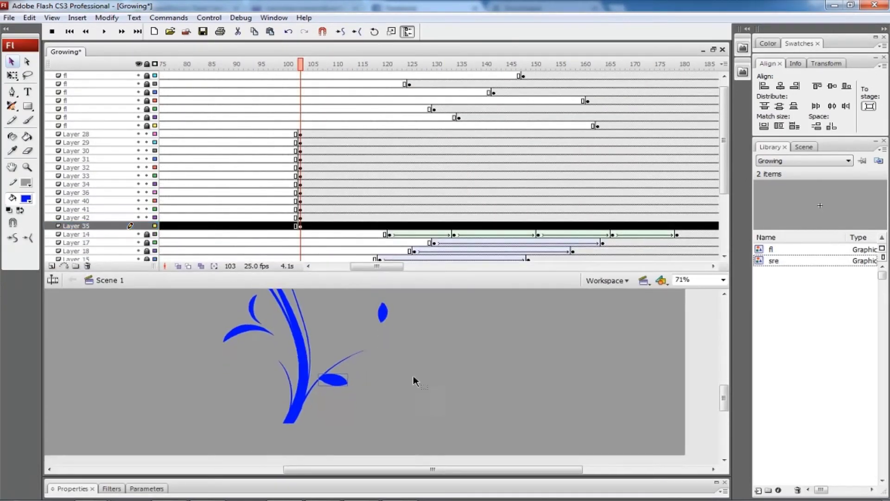
Try to motion-tween Layer 35's leaf from frame 103 to a keyframe at 133, transforming the leaf at the starting keyframe
left_click_drag(302, 63, 449, 64)
left_click(449, 225)
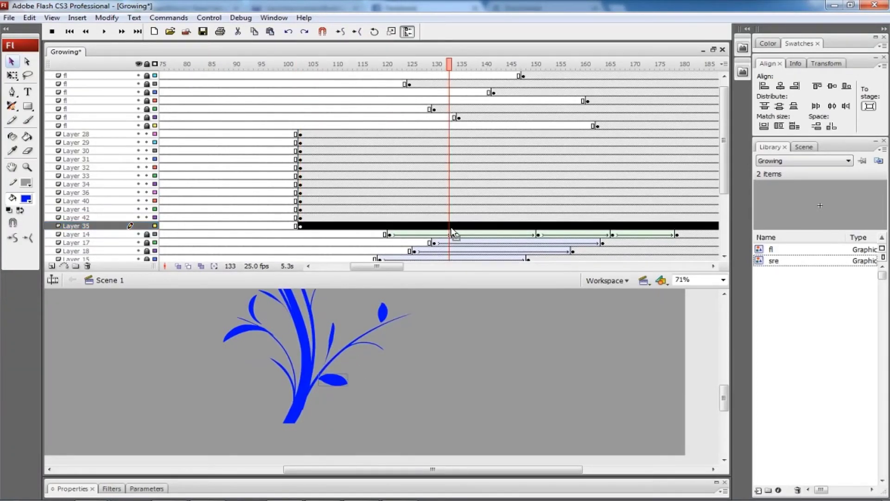
key("F6")
left_click(300, 226)
key("ctrl+alt+s")
key("Return")
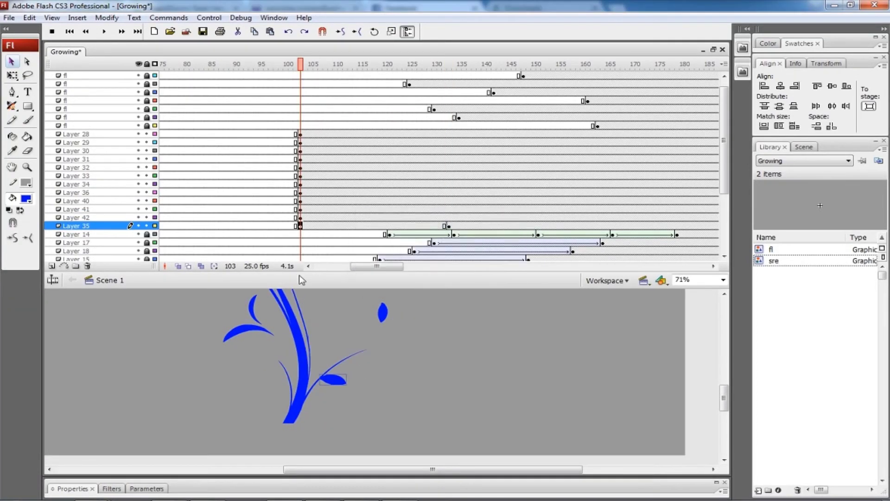
left_click_drag(325, 371, 343, 388)
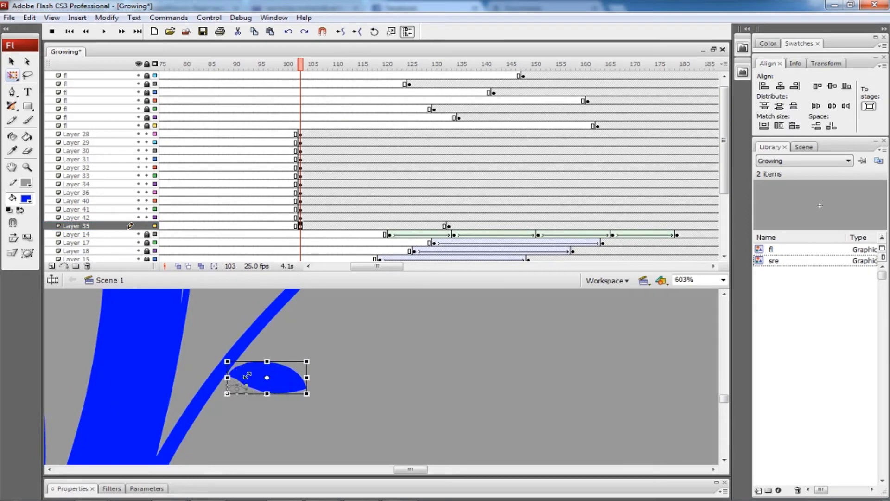
left_click_drag(247, 376, 242, 388)
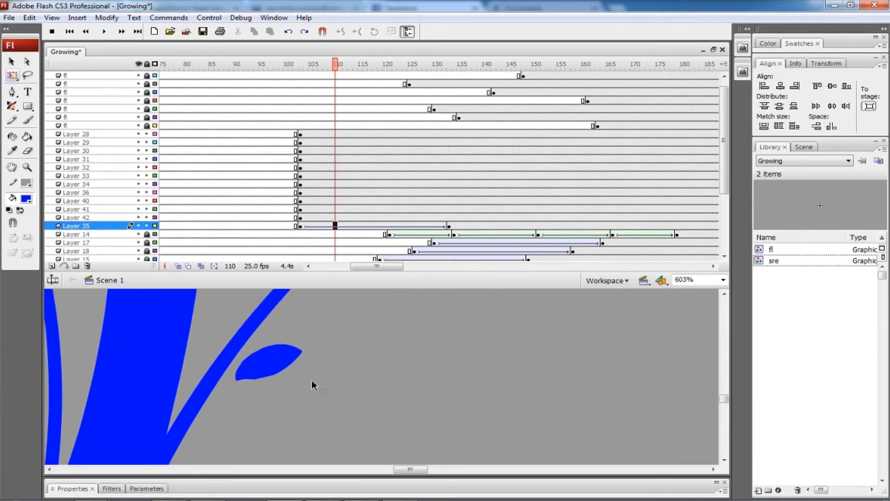
key("ctrl+minus")
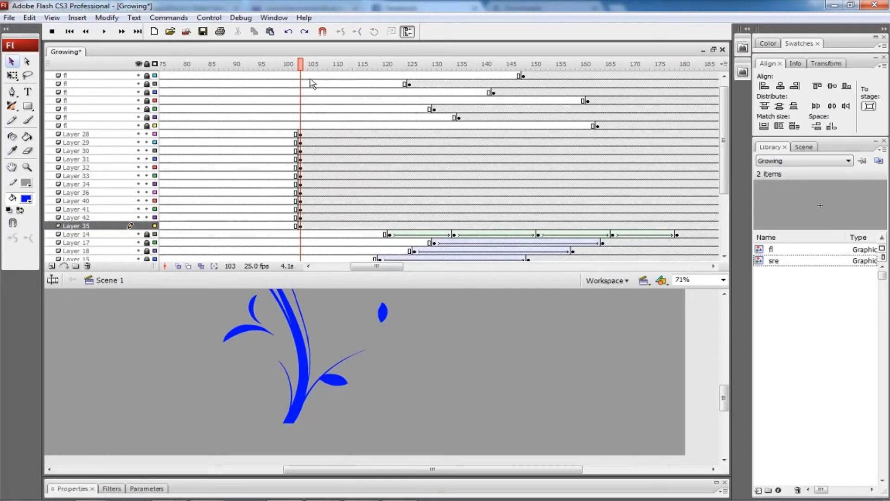
Add a keyframe at frame 133 on Layer 35, then shrink and rotate the leaf onto its branch at frame 103
left_click_drag(301, 64, 449, 64)
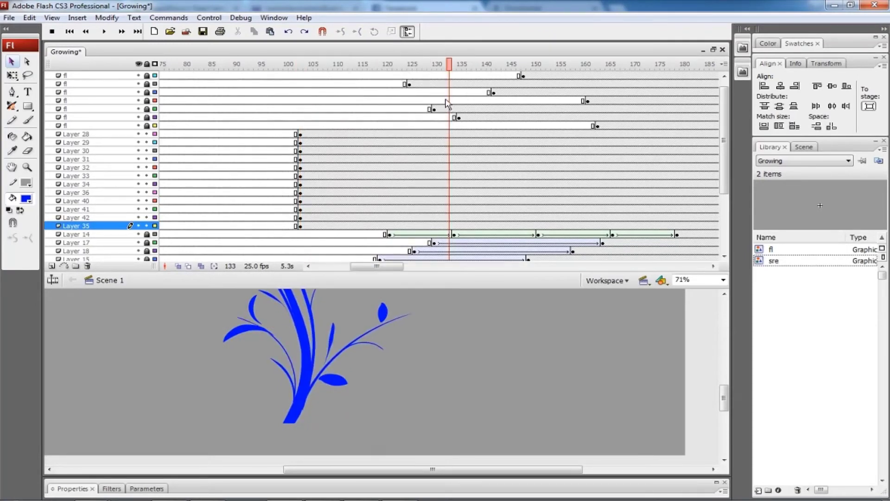
left_click(449, 226)
key("F6")
left_click(301, 226)
key("ctrl+alt+s")
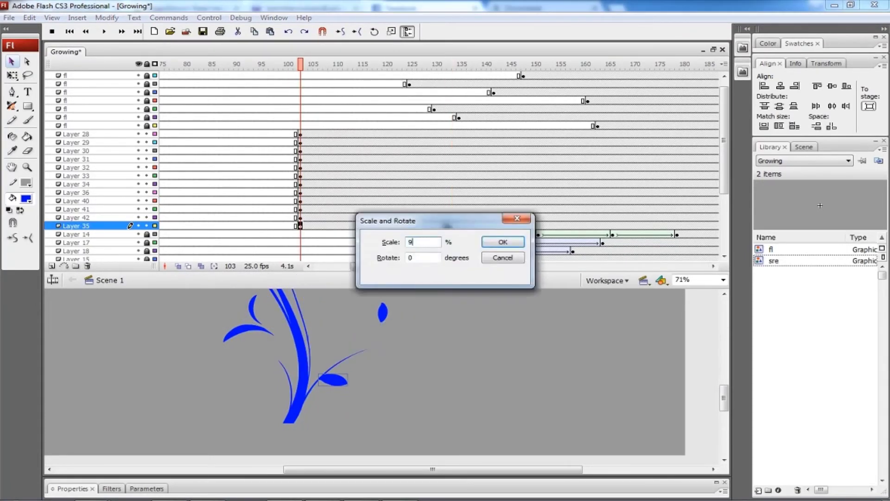
key("Escape")
left_click_drag(324, 371, 370, 388)
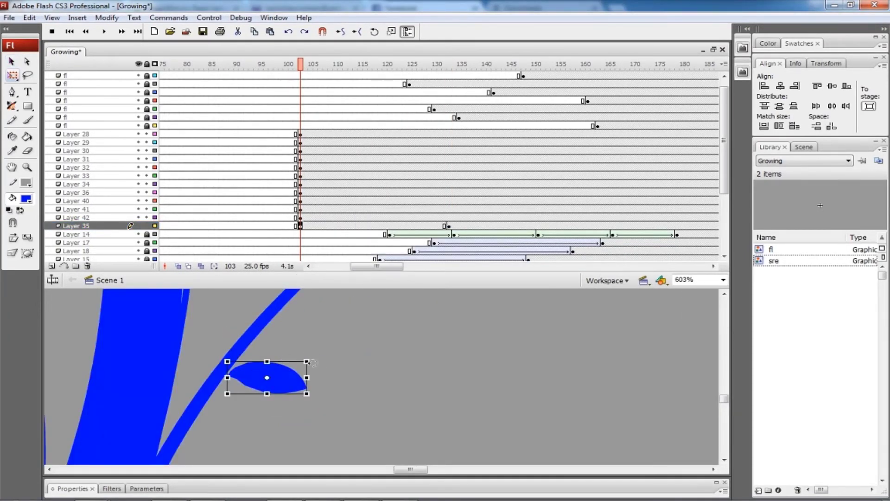
left_click_drag(307, 362, 247, 375)
Apply a motion tween to Layer 35 between frames 103 and 133 and play back the leaf's growth
left_click(338, 226)
left_click(209, 386)
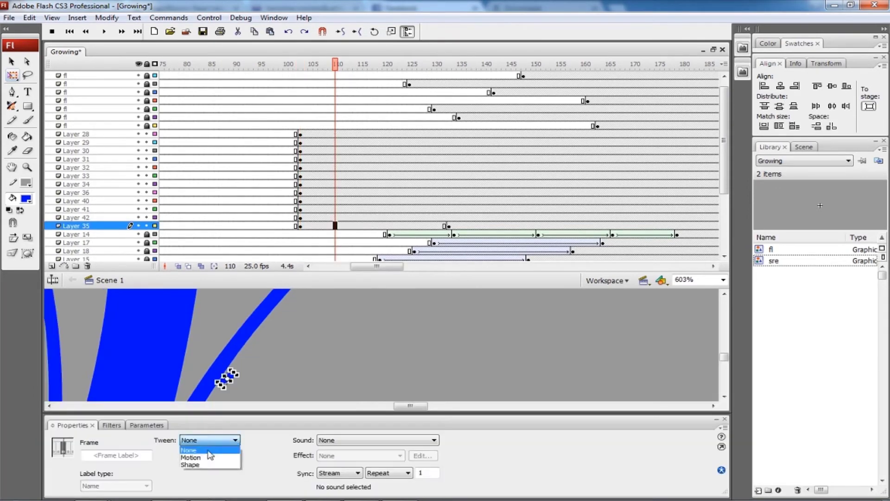
left_click(195, 403)
left_click(311, 64)
key("Return")
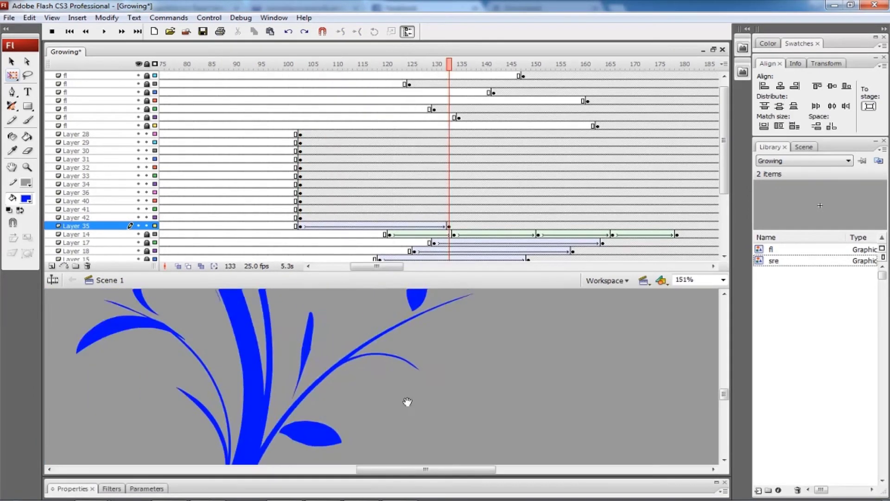
left_click_drag(452, 349, 433, 376)
Place Layer 36 directly above Layer 35 and move its starting keyframe to frame 127
left_click_drag(116, 192, 129, 218)
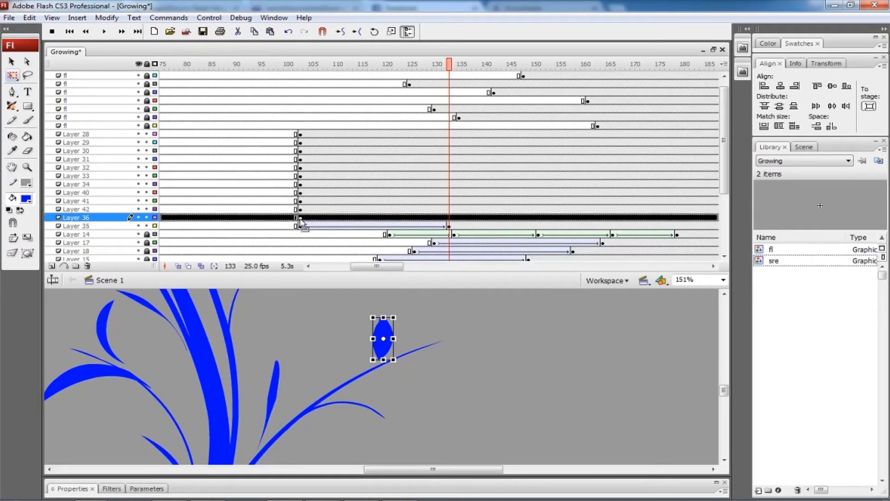
left_click(298, 217)
left_click_drag(299, 217, 418, 217)
key("Return")
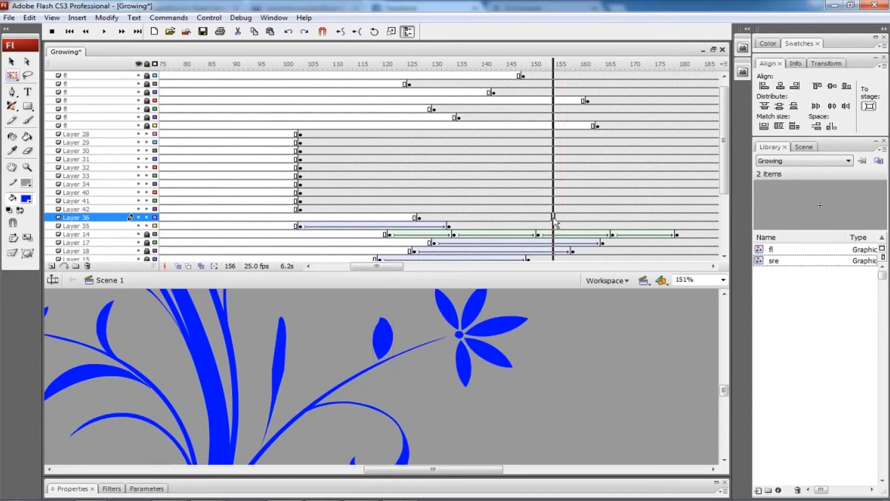
Shrink Layer 36's leaf onto the branch at frame 127 and motion-tween it to a full-size keyframe at frame 154
key("Return")
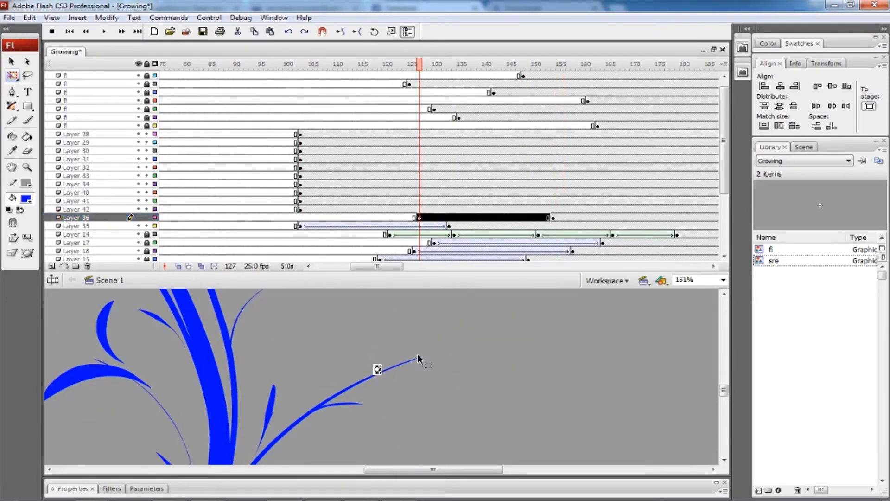
key("Return")
key("Return")
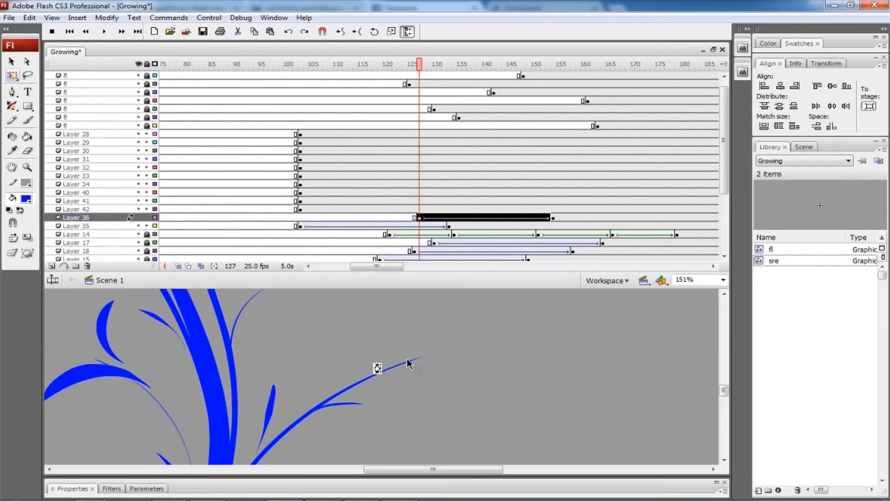
left_click(553, 218)
key("ctrl+minus")
key("Return")
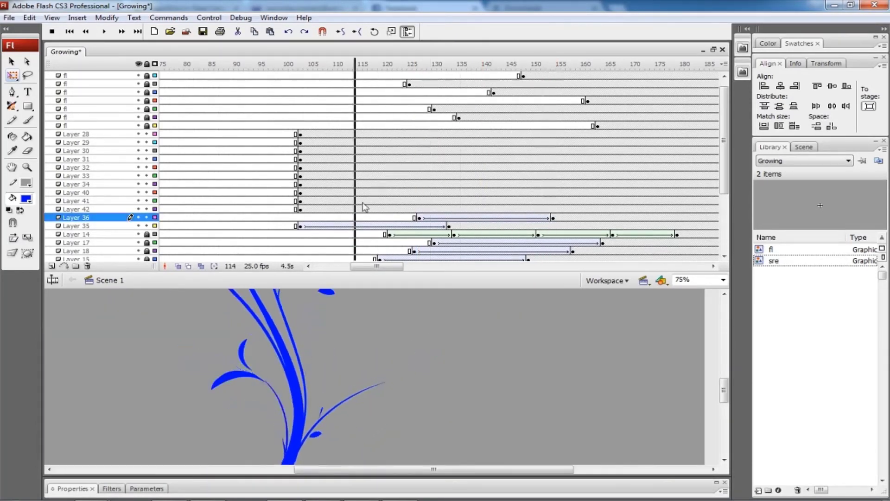
Add an intermediate keyframe at frame 142 on Layer 36, align the leaf with its branch, and review the whole plant
left_click_drag(320, 349, 450, 386)
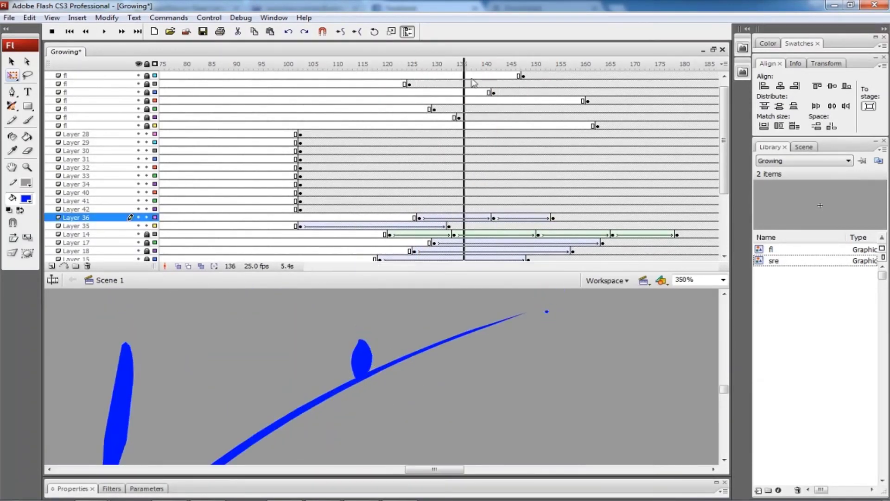
key("ctrl+3")
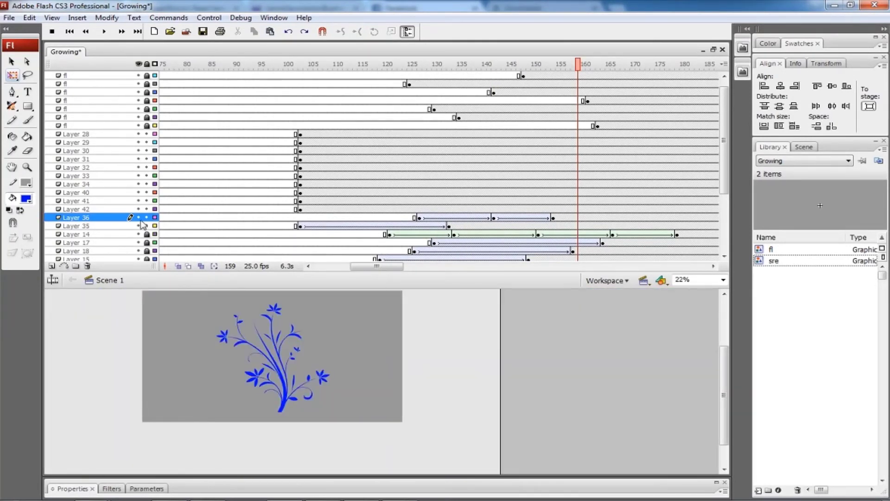
left_click_drag(228, 284, 228, 298)
key("ctrl+equal")
Move Layer 42 above Layer 28, place Layer 30 directly above Layer 36, and move Layer 30's starting keyframe to frame 130
left_click(299, 210)
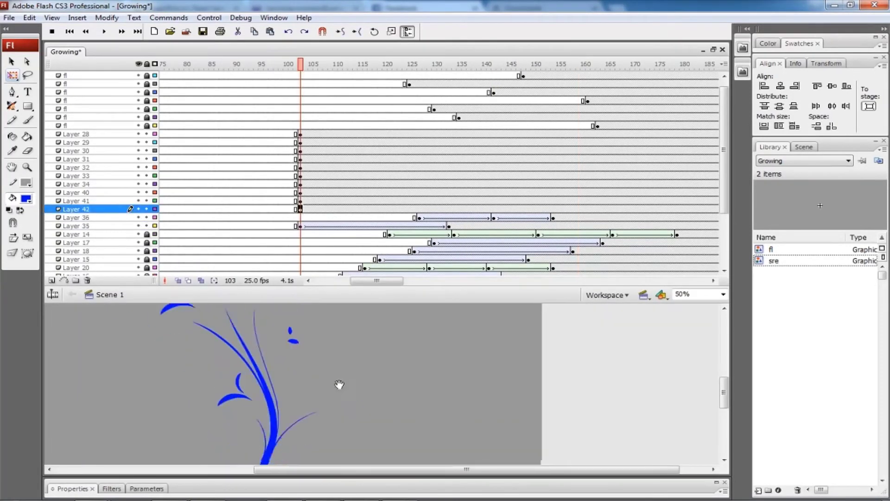
mouse_move(76, 209)
left_mouse_down()
mouse_move(76, 134)
mouse_move(76, 210)
left_mouse_up()
left_click(245, 412)
left_click(300, 159)
left_click(299, 209)
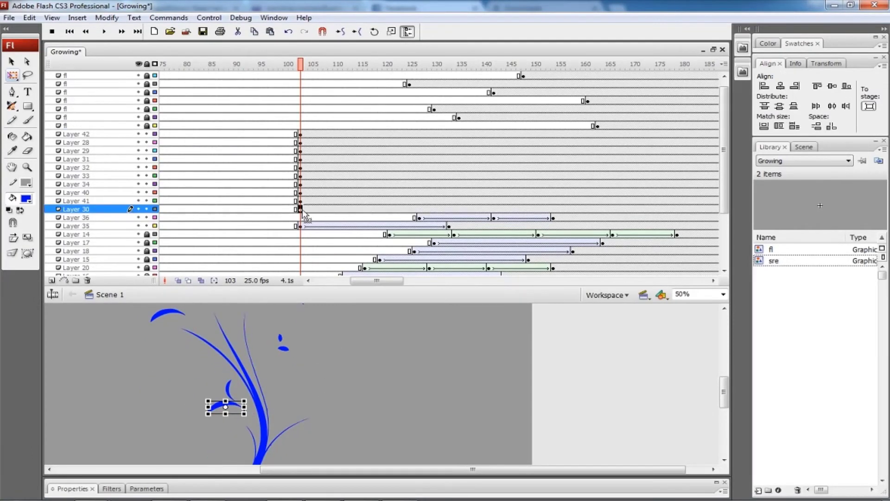
left_click_drag(300, 209, 434, 209)
Add a keyframe at frame 165 on Layer 30, shrink the leaf at frame 130, and motion-tween between them
scroll(382, 369, "up", 3)
left_click(298, 397)
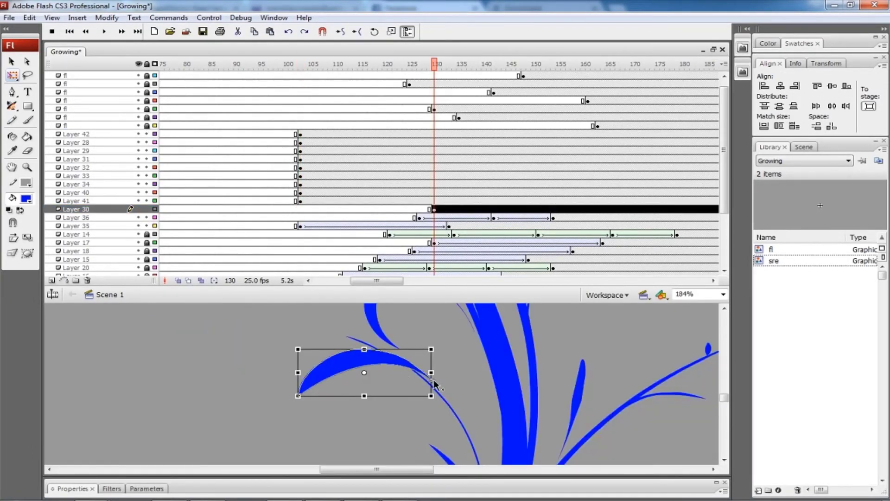
left_click(606, 210)
key("F6")
left_click(434, 209)
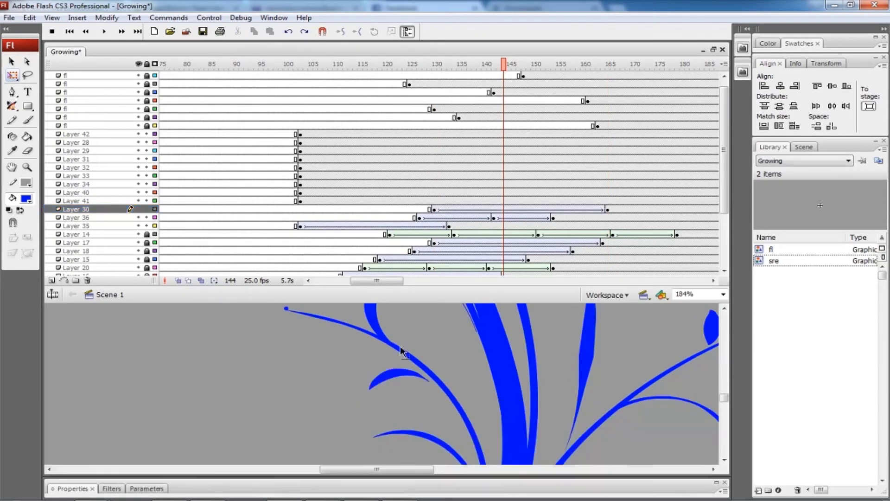
Place Layer 31 directly above Layer 30, add a keyframe at frame 172, and move its starting keyframe to frame 138
scroll(402, 351, "up", 2)
left_click(366, 356)
left_click_drag(134, 159, 134, 201)
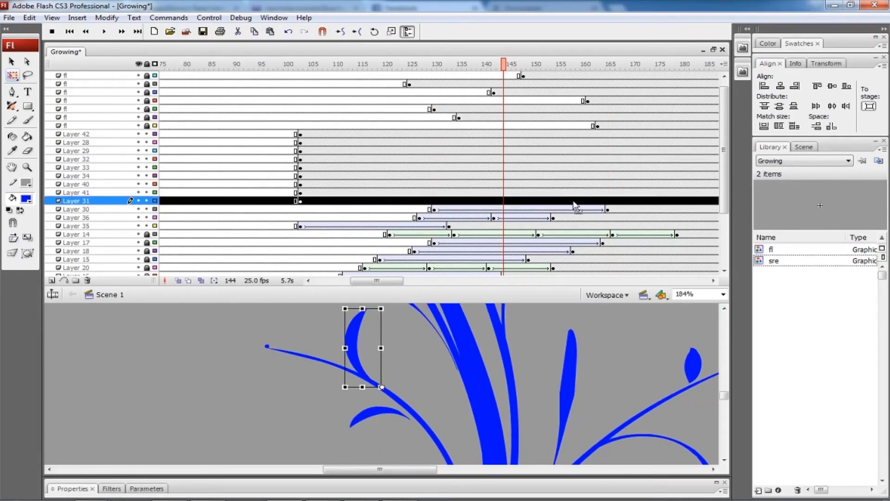
left_click(642, 201)
left_click(298, 200)
left_click(473, 200)
key("F6")
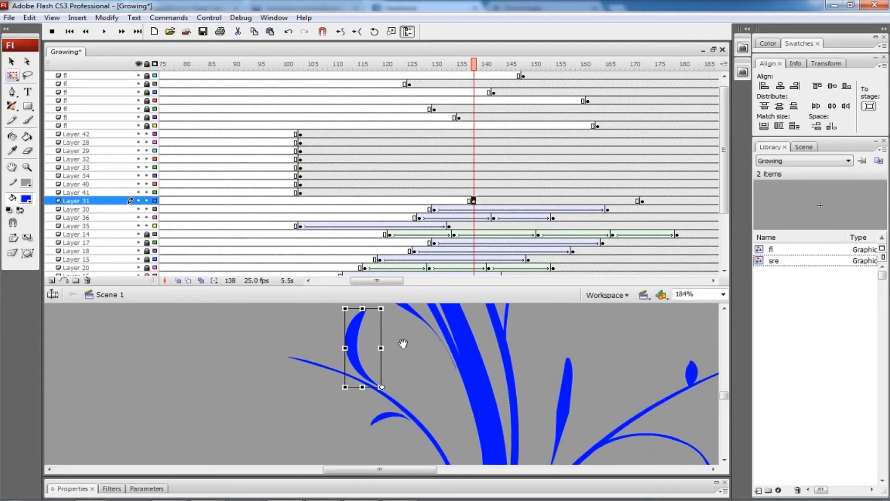
Shrink Layer 31's leaf toward its base at frame 138 and motion-tween it to the keyframe at frame 172
scroll(403, 344, "up", 2)
left_click_drag(373, 333, 367, 348)
key("ctrl+minus")
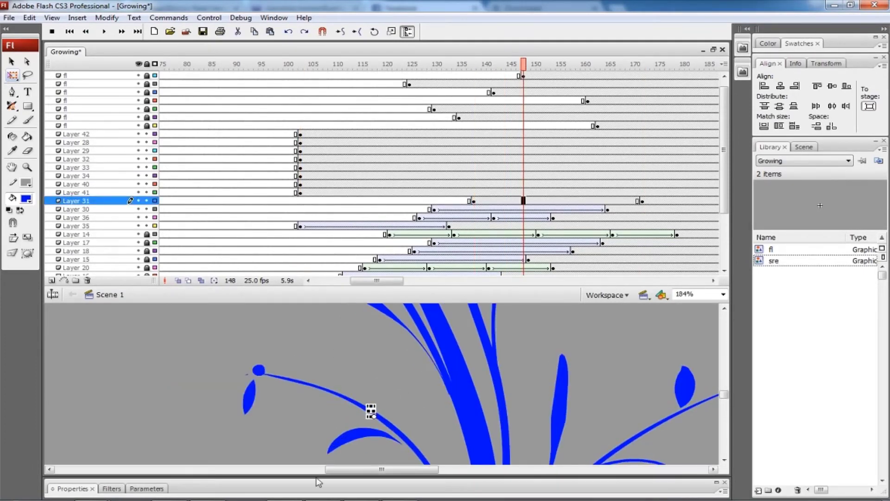
scroll(341, 362, "up", 2)
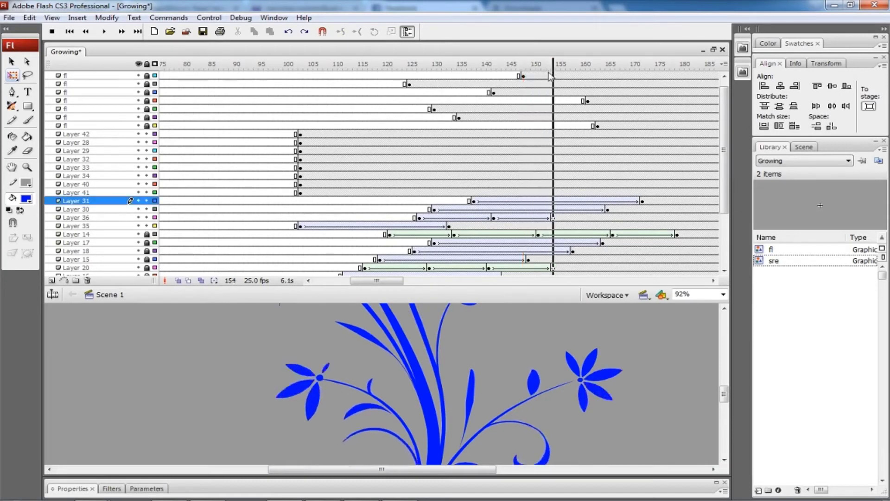
Add an intermediate keyframe at frame 158 on Layer 31 and reposition the leaf so its base meets the branch
left_click(473, 200)
left_click_drag(345, 353, 369, 413)
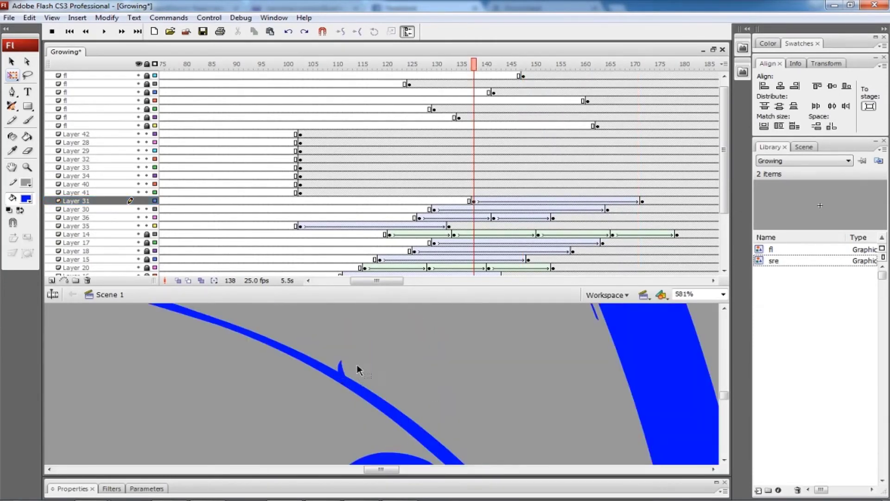
key("Return")
key("ctrl+minus")
key("ctrl+minus")
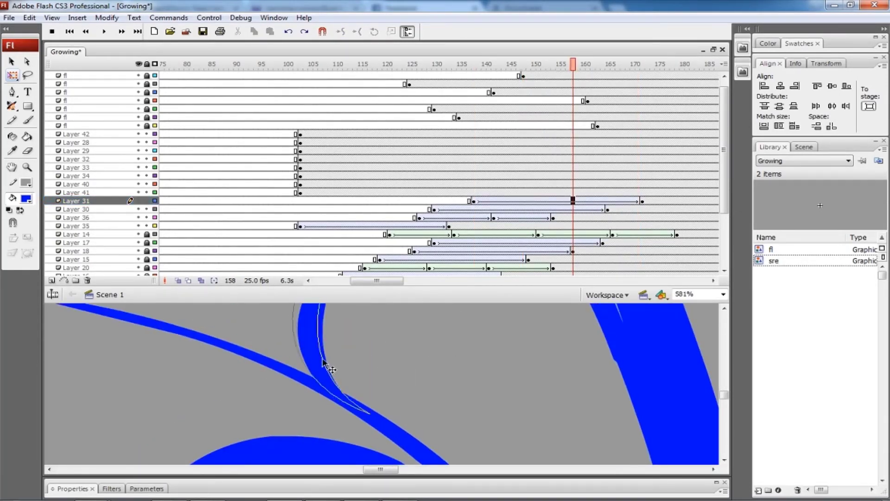
key("ctrl+minus")
key("ctrl+minus")
Lock the tweened leaf Layers 31, 30, 36 and 35, and place Layer 40 directly above Layer 31
left_click_drag(377, 280, 396, 280)
left_click_drag(370, 63, 295, 136)
left_click(388, 350)
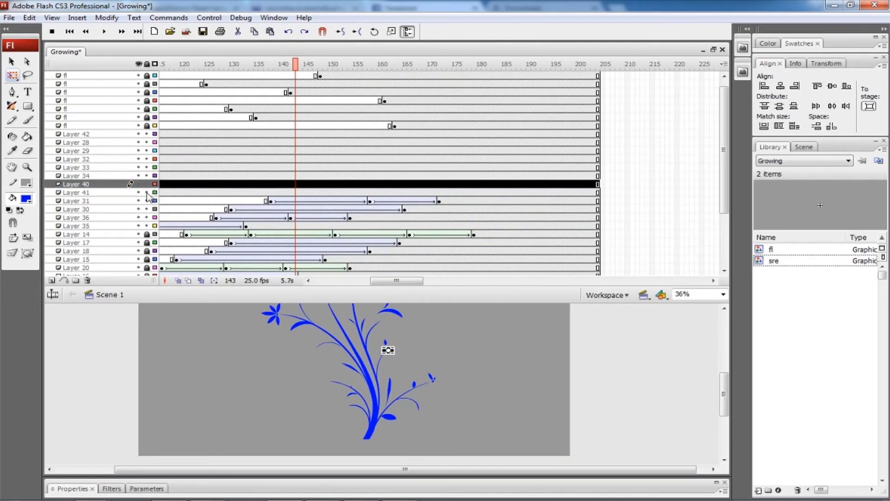
scroll(388, 348, "up", 3)
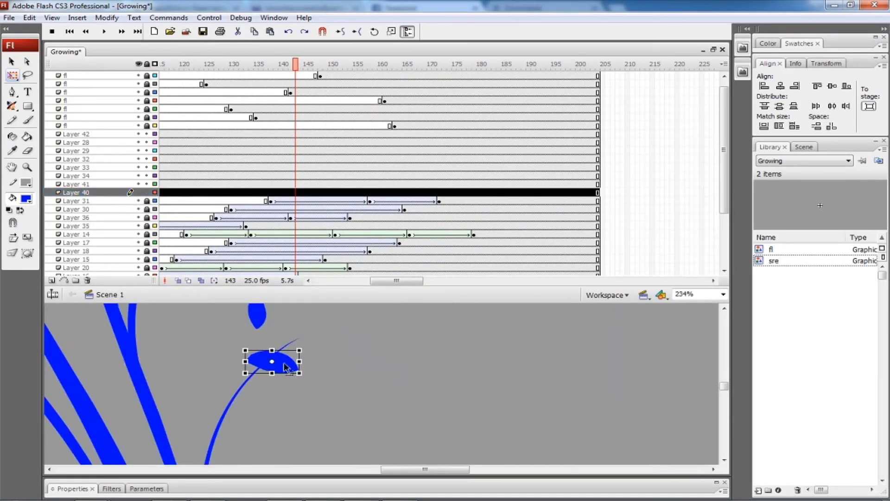
Set Layer 40's leaf pivot at its stem end, add a keyframe at frame 162, and move the starting keyframe to frame 140
left_click(447, 193)
left_click_drag(420, 308, 421, 369)
left_click(399, 192)
left_click(390, 192)
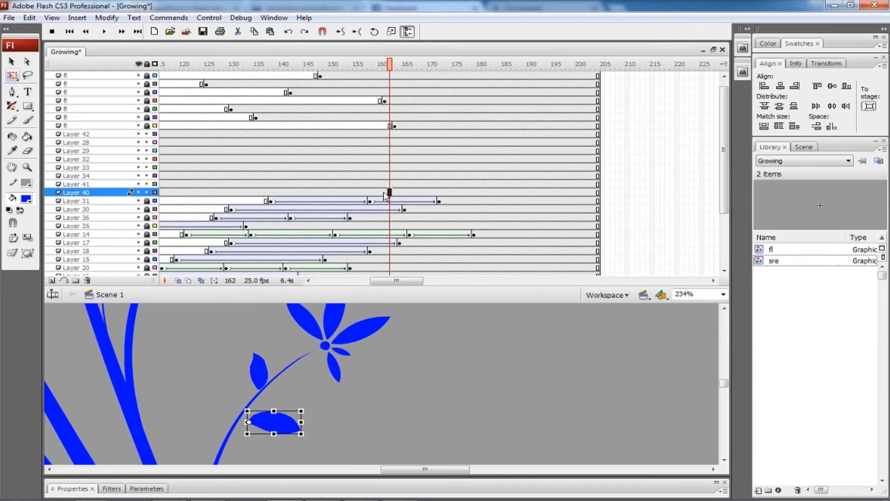
scroll(310, 241, "left", 3)
left_click_drag(263, 192, 449, 193)
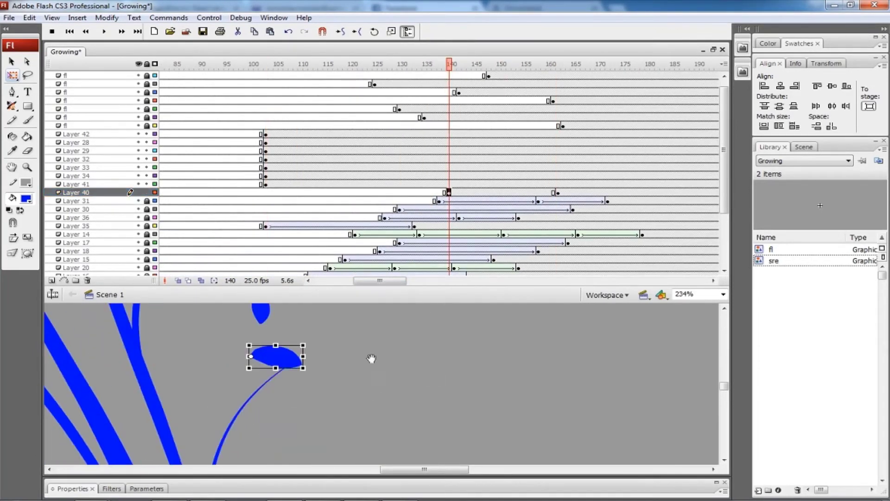
Shrink Layer 40's leaf to a tiny size at frame 140 and motion-tween it to the keyframe at frame 162
left_click_drag(311, 360, 320, 400)
left_click(255, 410)
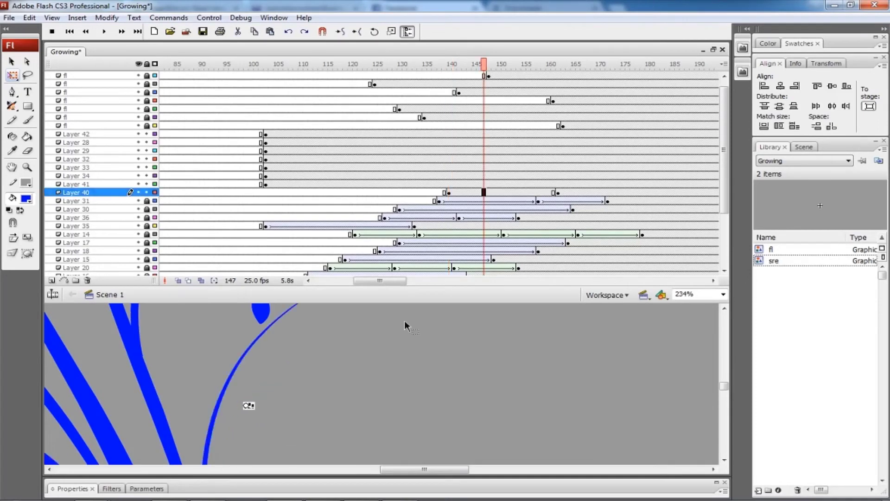
key("ctrl+minus")
left_click_drag(522, 65, 522, 77)
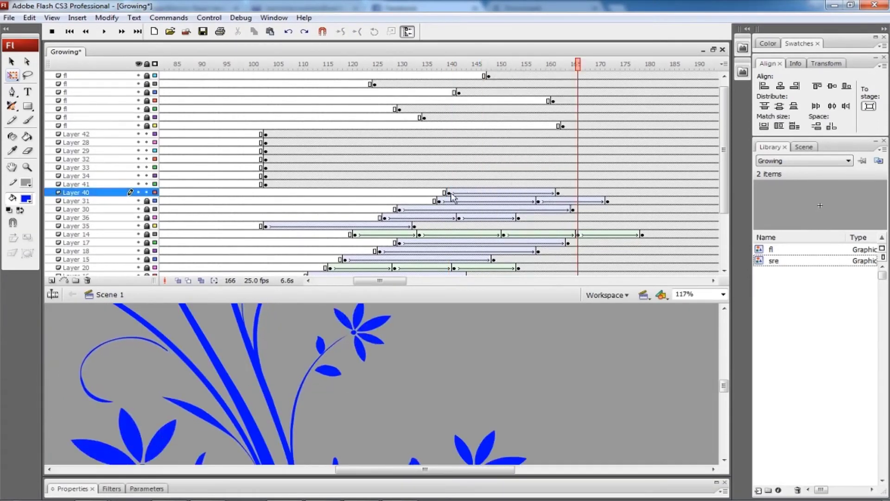
Retime Layer 40's motion tween to start at frame 133 and end at frame 156
left_click_drag(556, 193, 528, 193)
left_click(450, 118)
left_click(452, 121)
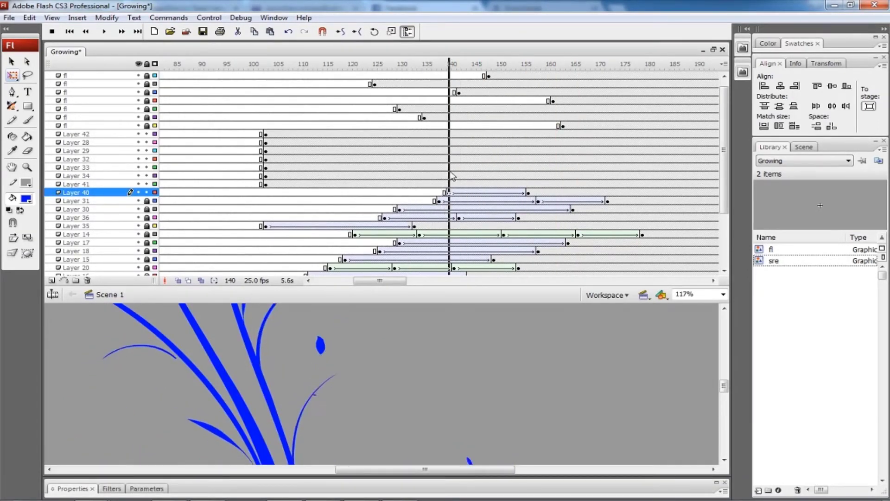
left_click_drag(315, 395, 372, 394)
left_click(342, 370)
left_click_drag(444, 192, 414, 192)
key("Return")
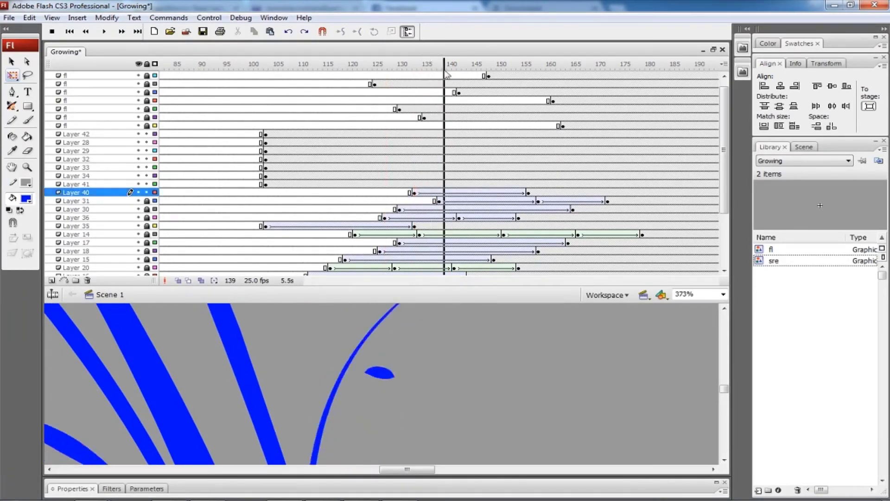
Add an intermediate keyframe at frame 149 on Layer 40 and adjust the leaf's placement beside the branch
left_click(492, 193)
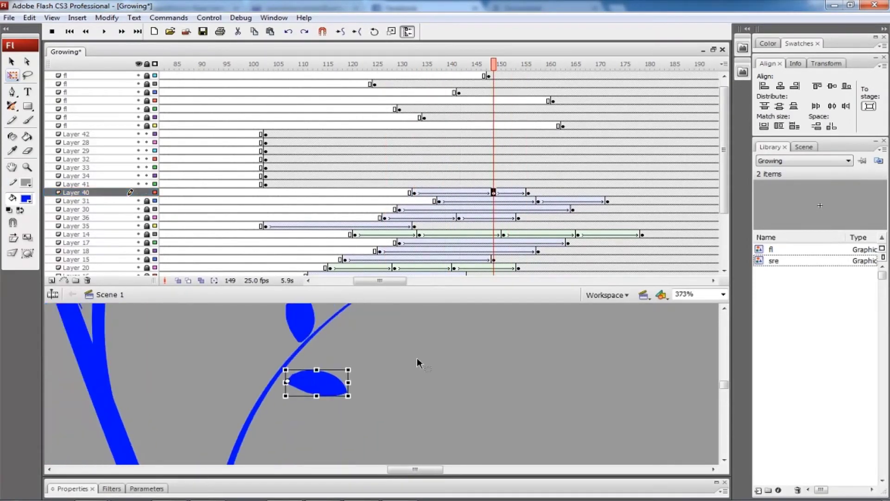
left_click_drag(354, 384, 364, 398)
key("Return")
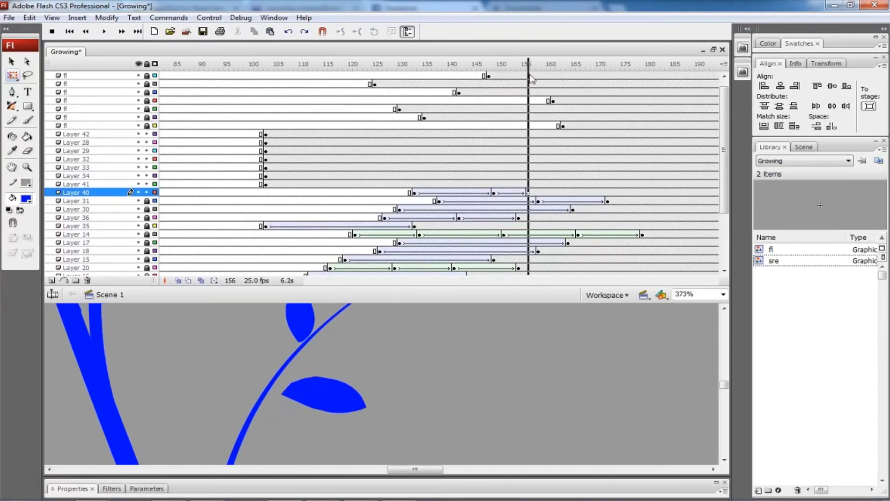
Set Layer 41's keyframes at frames 136 and 161 and shrink its leaf beside the branch at frame 136
left_click(281, 392)
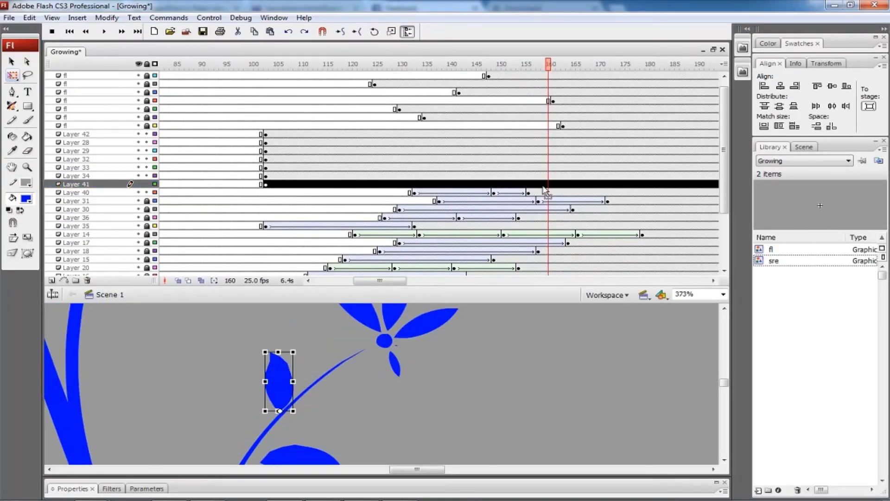
left_click_drag(547, 185, 427, 185)
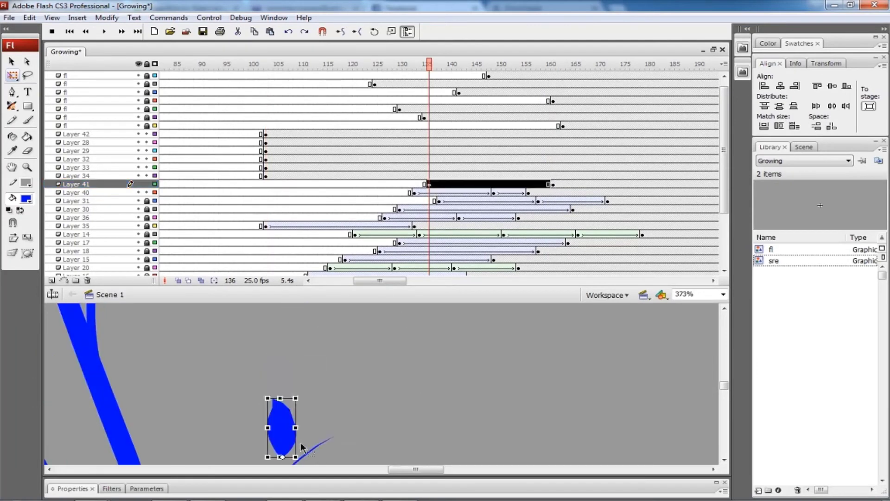
mouse_move(302, 448)
left_mouse_down()
mouse_move(314, 402)
mouse_move(288, 419)
left_mouse_up()
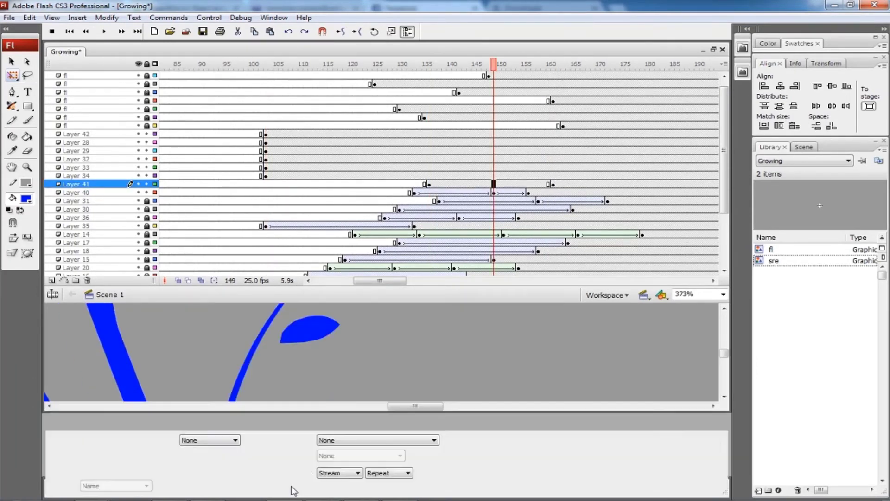
Motion-tween Layer 41's leaf through an added keyframe at frame 149, adjust the leaf's placement on the branch there, and preview the growth
scroll(331, 344, "up", 3)
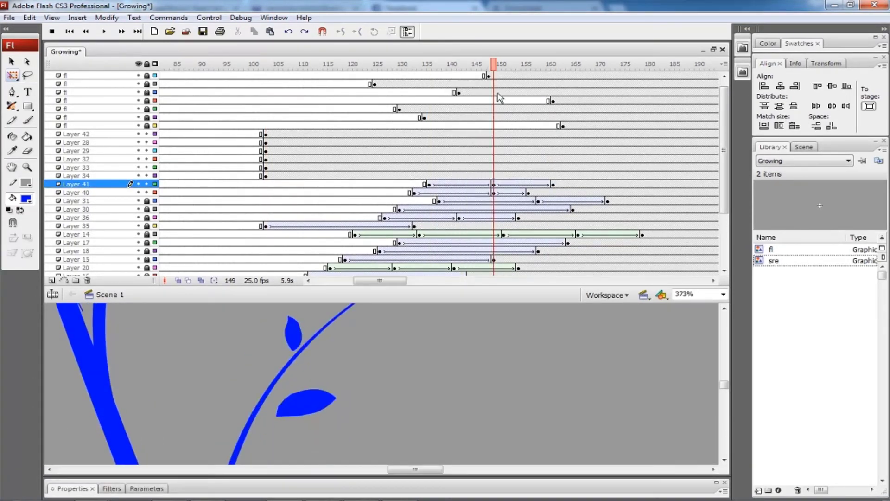
scroll(306, 371, "up", 2)
left_click_drag(301, 376, 288, 389)
key("Return")
key("ctrl+minus")
key("ctrl+minus")
key("ctrl+minus")
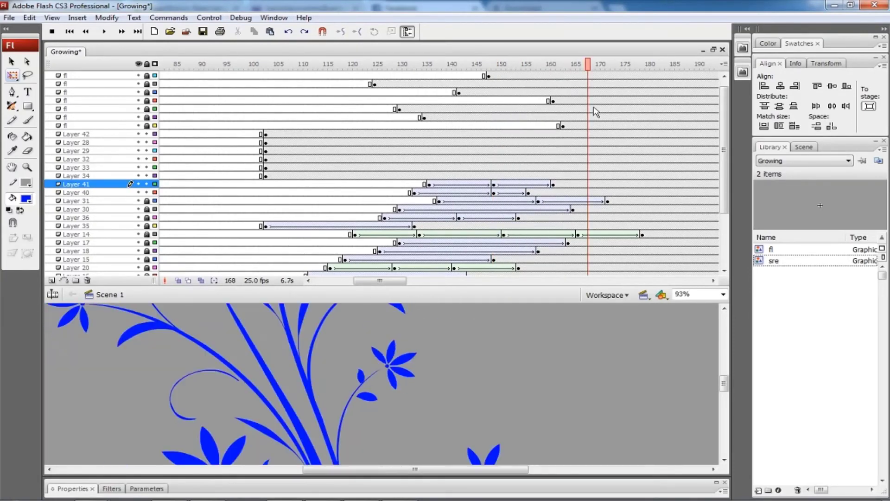
Set Layer 28's leaf pivot at its stem end and lay out its keyframes at frames 127, 164 and 175
left_click_drag(592, 69, 573, 64)
key("ctrl+equal")
left_click(360, 389)
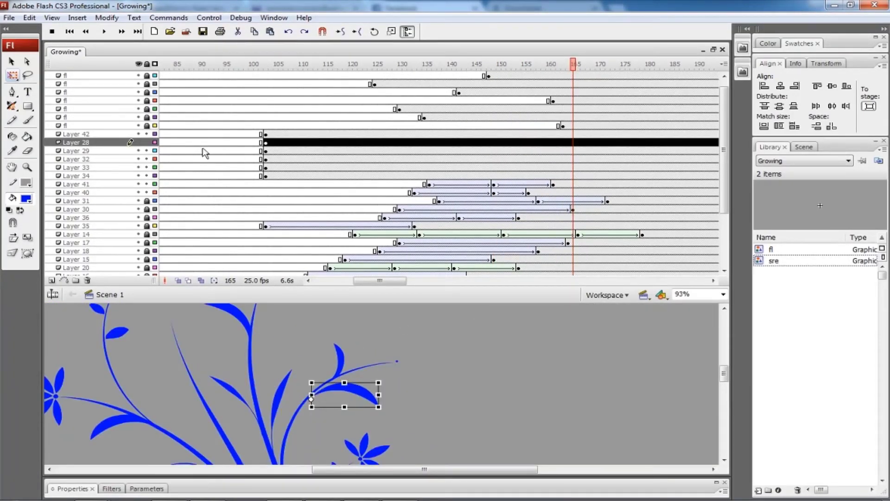
left_click(265, 143)
left_click_drag(265, 142, 381, 143)
left_click(519, 143)
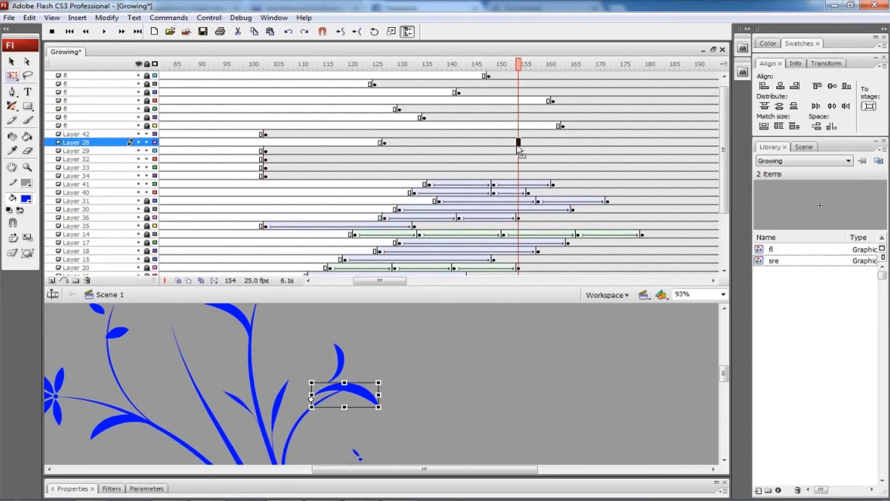
left_click_drag(520, 64, 575, 88)
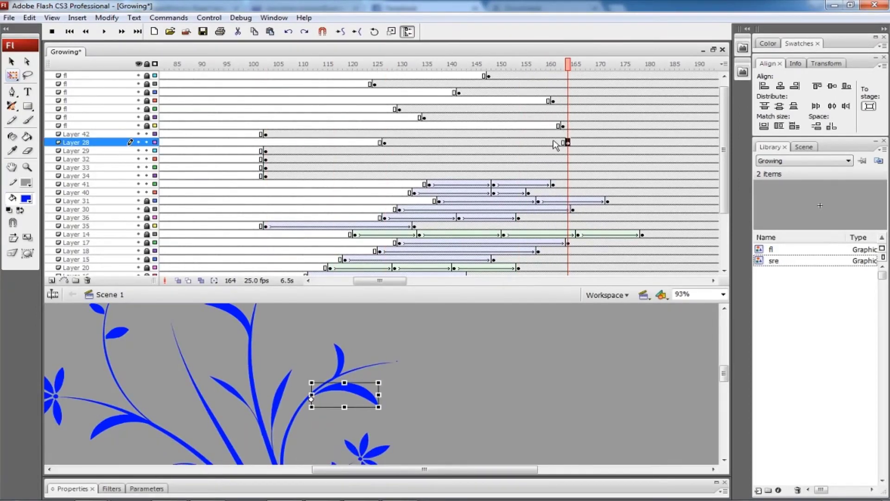
left_click(623, 144)
left_click(568, 143)
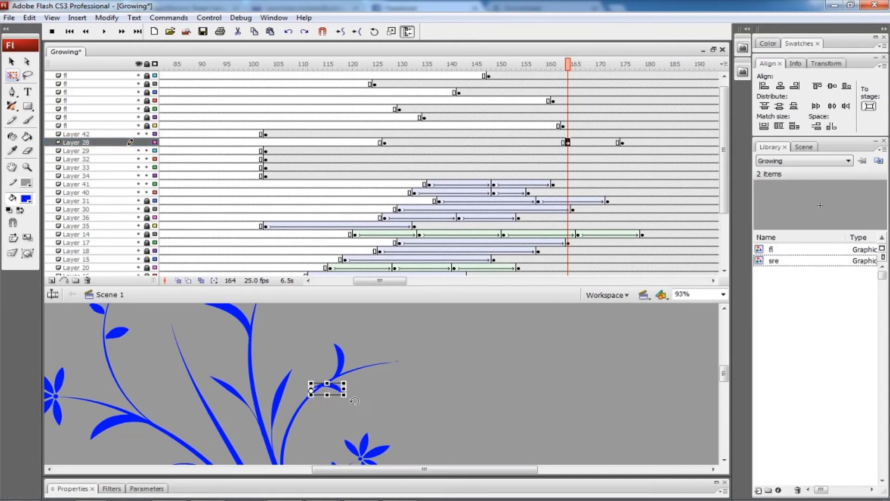
Shrink Layer 28's leaf at frame 164 and reduce its starting leaf to a tiny size on the branch
left_click_drag(315, 411, 371, 431)
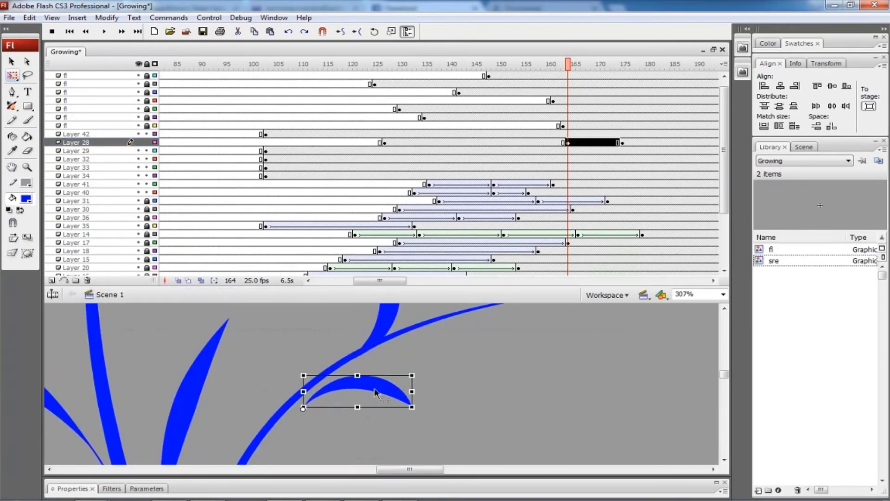
left_click(494, 142)
left_click_drag(332, 371, 316, 371)
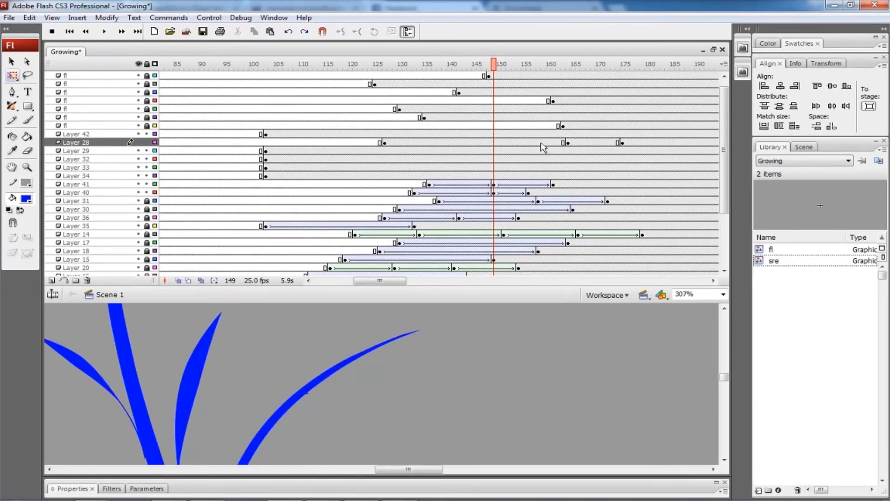
Motion-tween Layer 28's leaf from its starting keyframe to the keyframe at frame 164
left_click_drag(528, 142, 583, 143)
key("ctrl+minus")
key("ctrl+minus")
left_click_drag(472, 139, 624, 154)
key("F9")
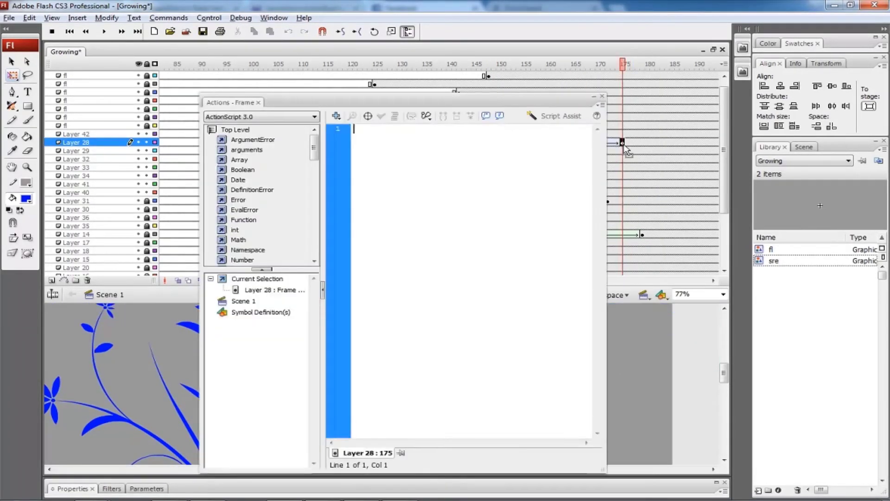
key("F9")
left_click(568, 142)
key("ctrl+equal")
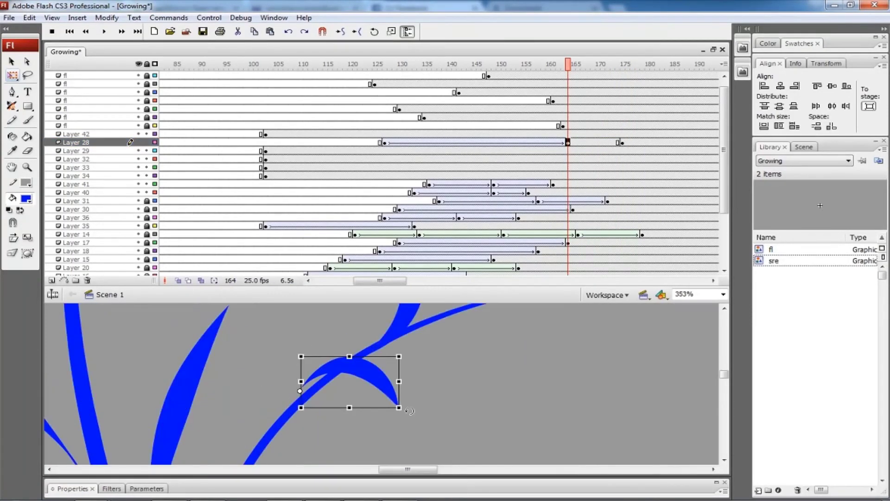
Rotate and reposition Layer 28's leaf against the branch at frame 164 and motion-tween it to frame 175
left_click_drag(407, 407, 527, 397)
key("ctrl+z")
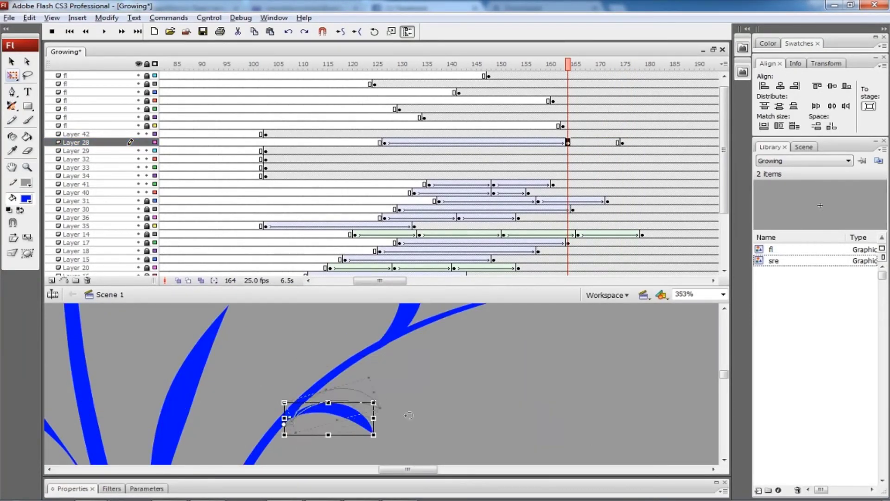
left_click(582, 142)
left_click(199, 459)
key("ctrl+minus")
key("ctrl+minus")
Move Layer 28's starting keyframe to frame 140 and add a keyframe at frame 154 with the leaf aligned to the branch
left_click_drag(533, 142, 388, 227)
left_click_drag(388, 144, 450, 144)
key("ctrl+equal")
left_click(519, 142)
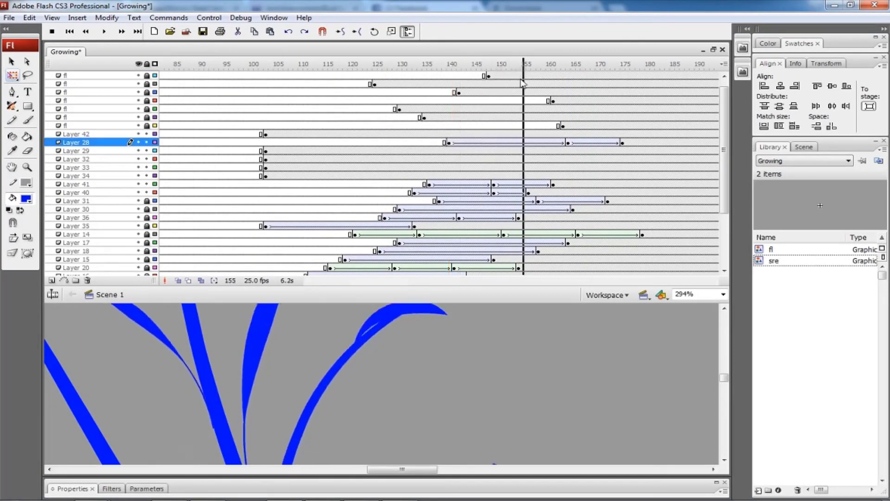
key("F6")
left_click_drag(364, 382, 388, 409)
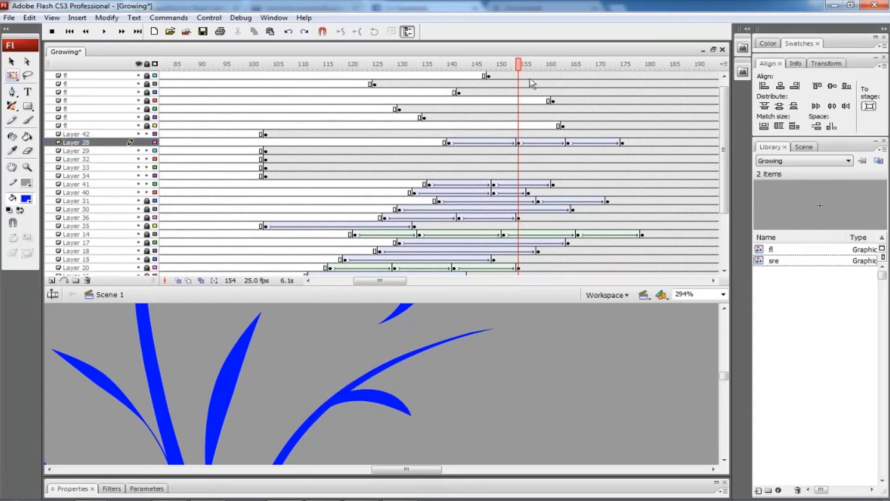
Refine the rotation and placement of Layer 28's leaf at frames 154 and 140, then play the animation
mouse_move(572, 142)
left_mouse_down()
mouse_move(583, 142)
mouse_move(568, 143)
left_mouse_up()
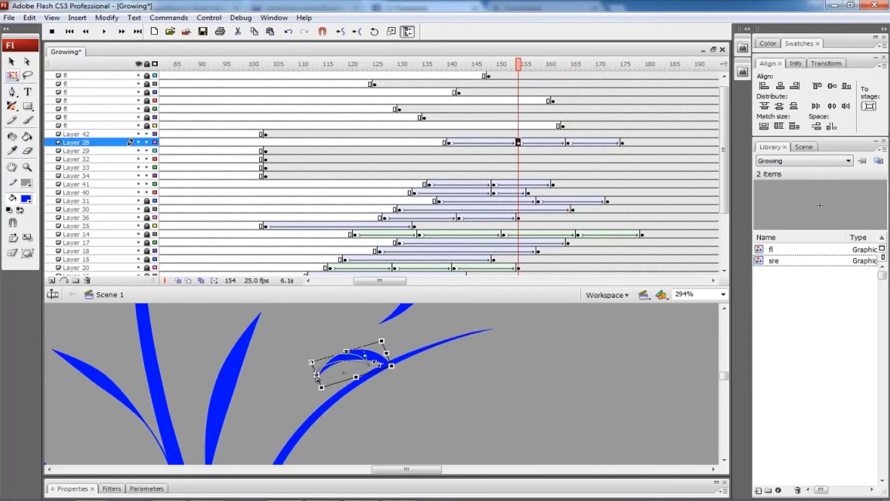
key("ctrl+z")
key("ctrl+z")
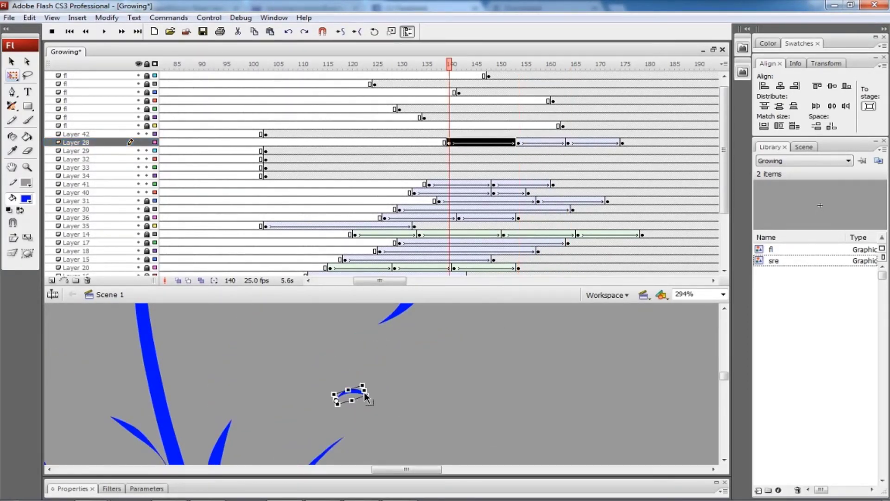
key("Return")
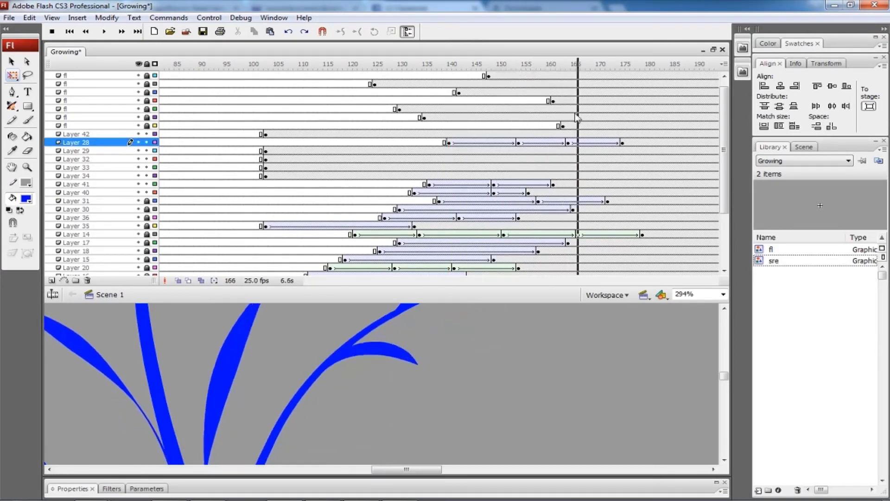
Make Layer 28's leaf small on the branch at frame 154 and preview the plant's growth
key("ctrl+z")
key("ctrl+z")
key("ctrl+z")
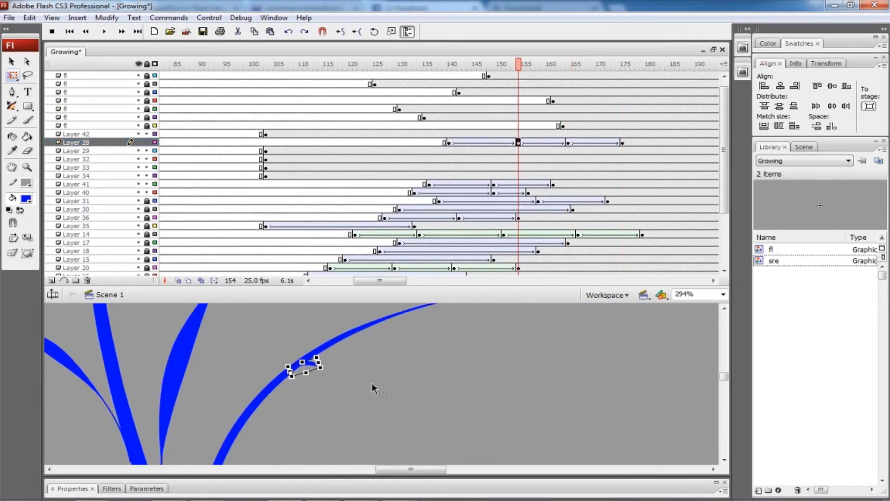
key("ctrl+z")
key("ctrl+minus")
key("ctrl+minus")
key("Return")
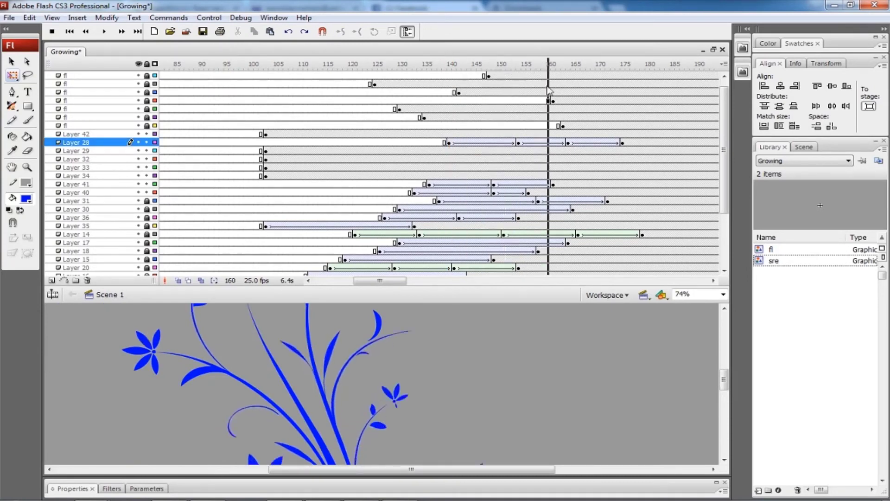
Set Layer 29's leaf pivot at its stem end and move its starting keyframe to frame 136
key("ctrl+equal")
left_click(362, 384)
left_click(273, 152)
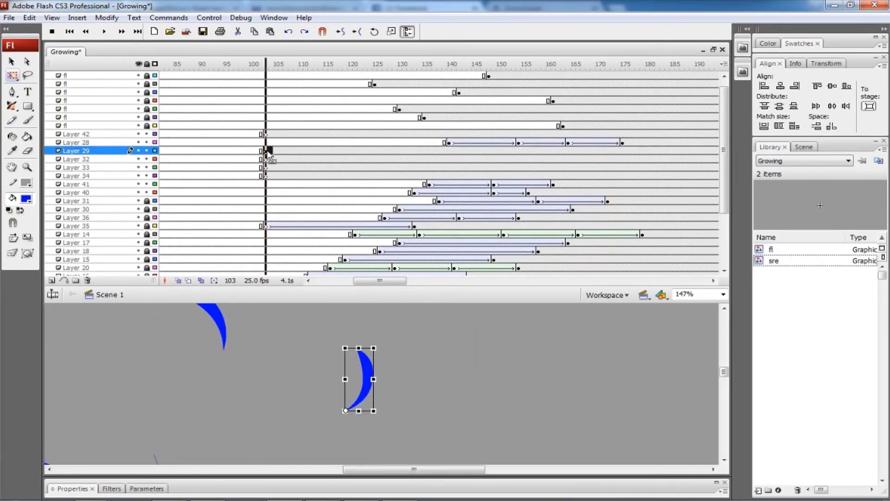
left_click(379, 142)
left_click(271, 151)
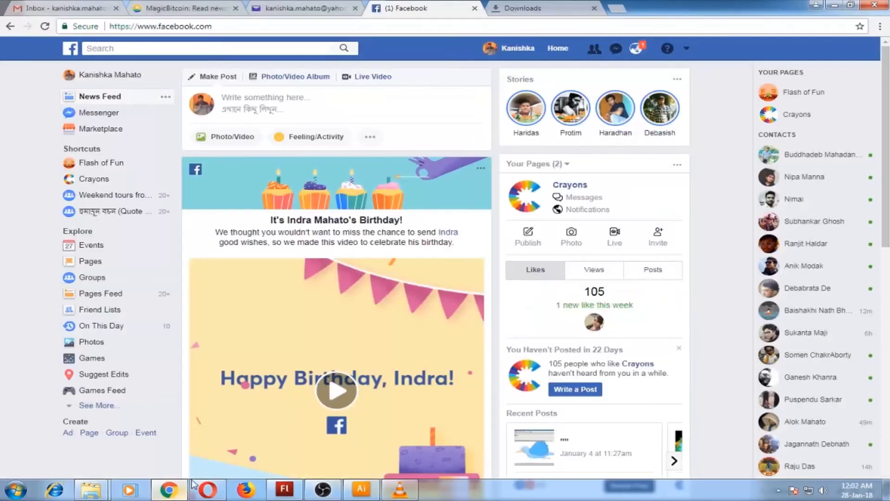
left_click(653, 44)
key("ctrl+2")
scroll(859, 329, "down", 2)
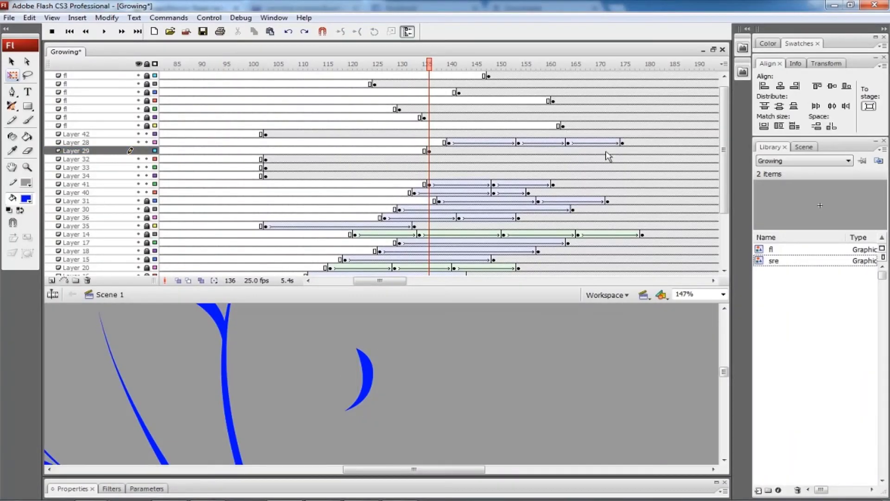
left_click(636, 151)
left_click(585, 151)
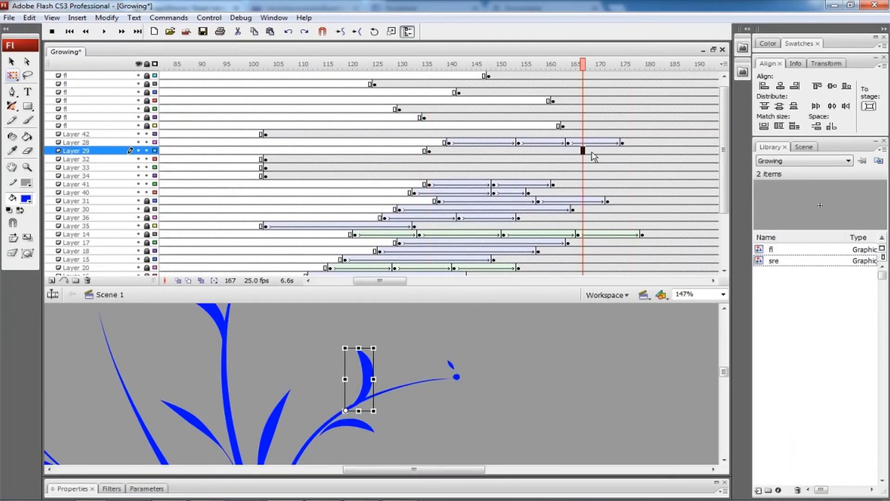
key("Delete")
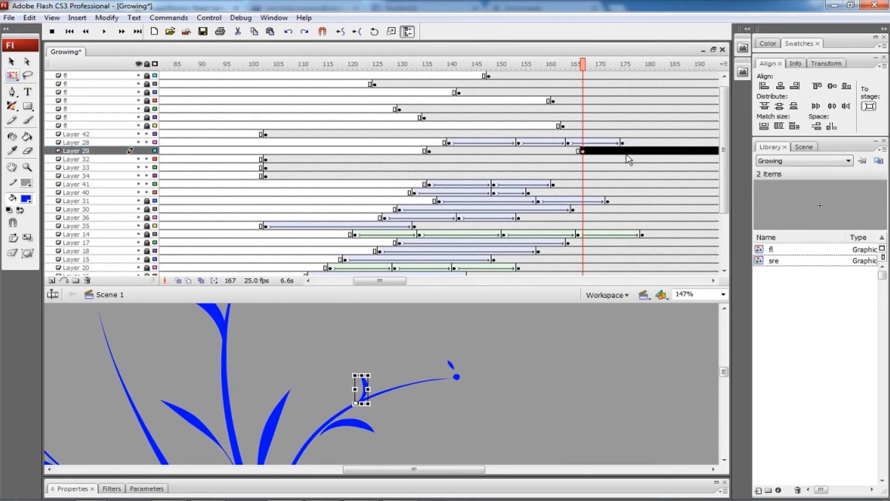
key("ctrl+shift+v")
Set Layer 29's keyframes at frames 143, 165 and 178 and shrink the starting leaf onto the branch tip
left_click(641, 152)
left_click(574, 151)
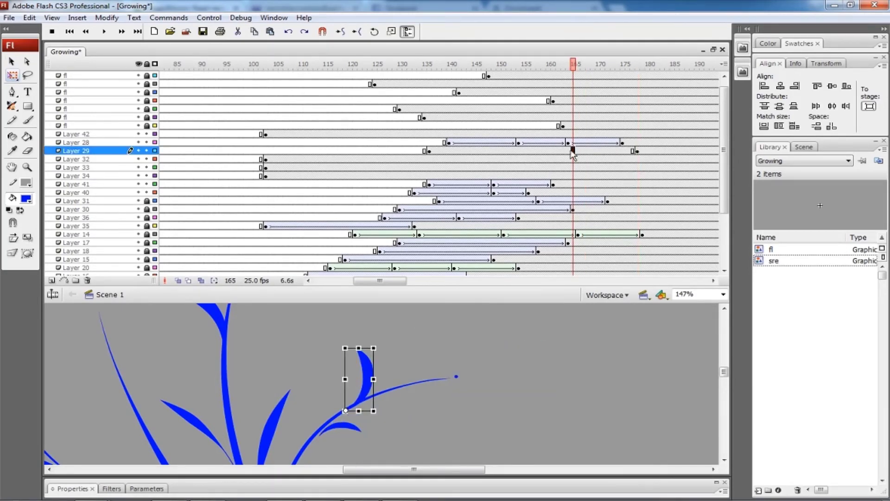
left_click(426, 151)
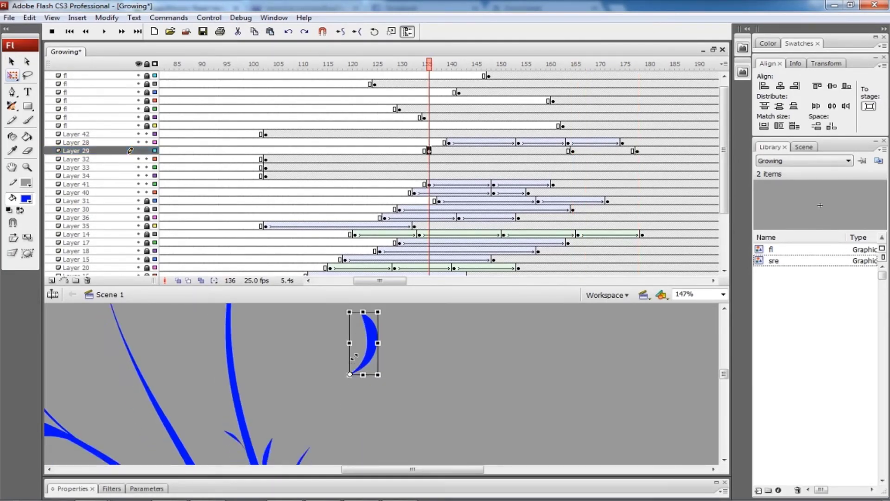
left_click_drag(458, 154, 460, 151)
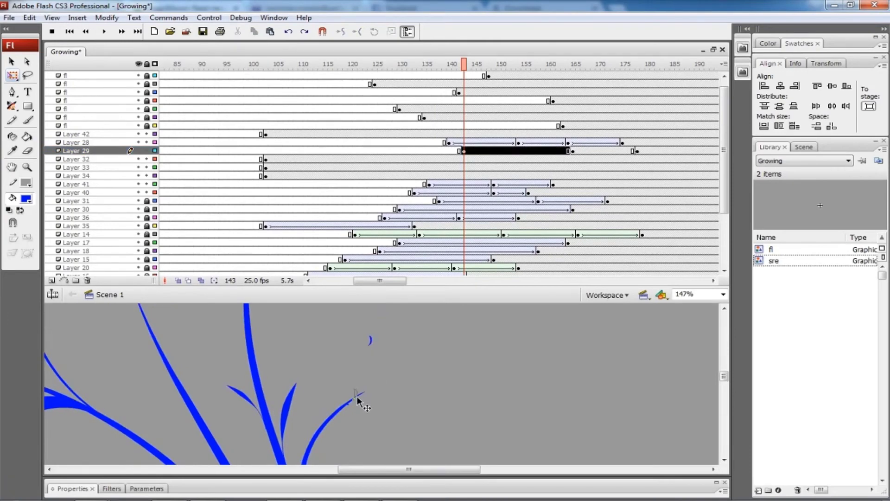
Motion-tween Layer 29's leaf from frame 143 through frame 178 and play the animation
key("Return")
key("ctrl+F3")
left_click(209, 440)
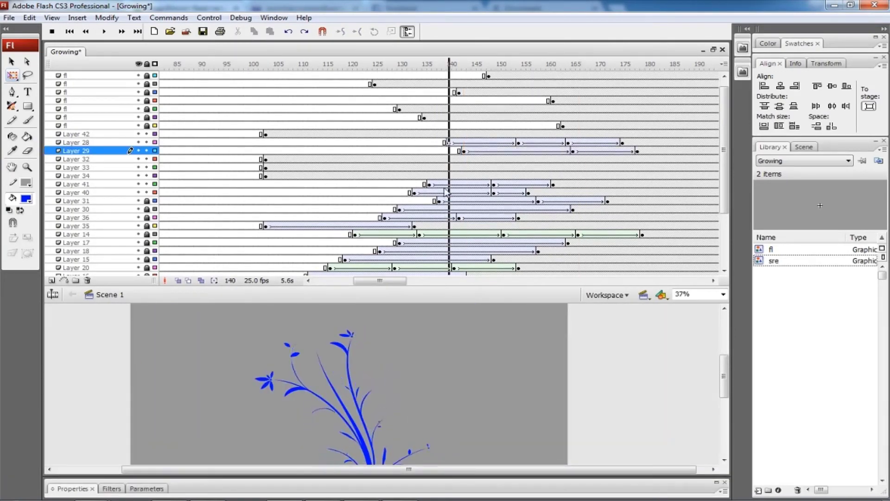
Set Layer 42's leaf pivot at its stem end and move its starting keyframe to frame 114
key("ctrl+=")
left_click(304, 366)
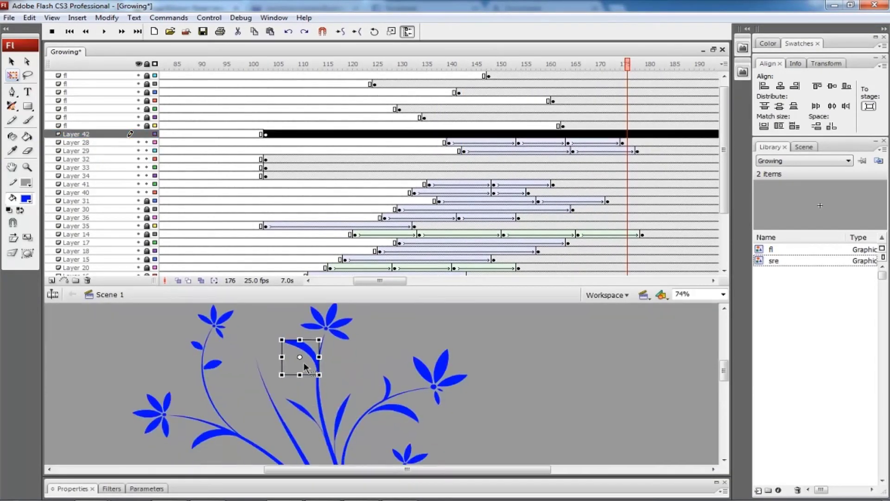
left_click(268, 134)
left_click(460, 134)
left_click(404, 134)
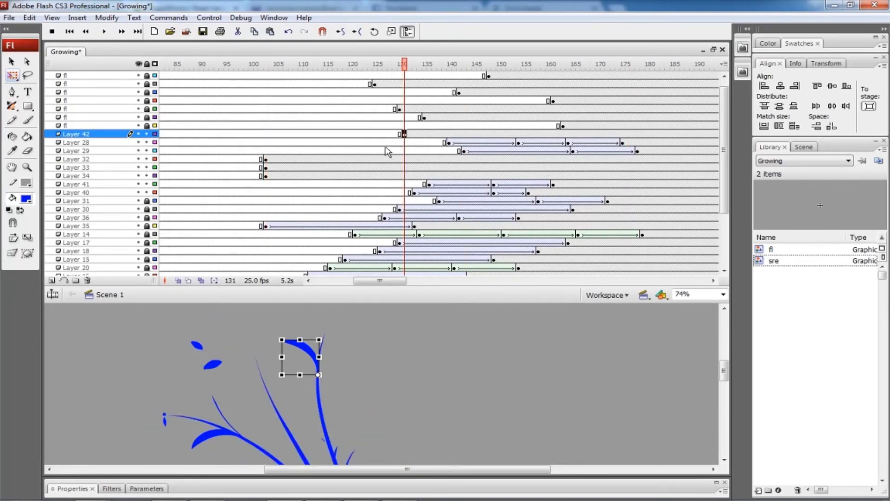
left_click_drag(377, 139, 321, 134)
Add keyframes at frames 133 and 151 on Layer 42 and motion-tween its leaf growing from a smaller size
left_click(503, 135)
left_click(372, 134)
left_click(315, 369)
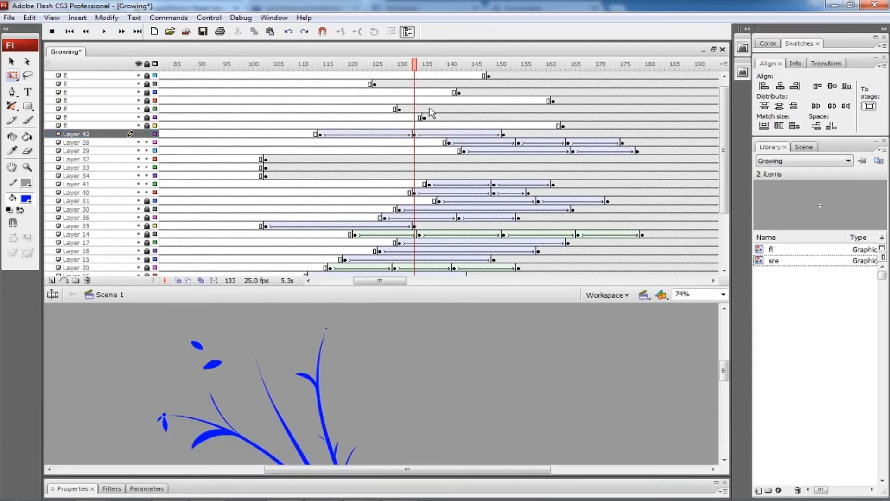
Set Layer 32's leaf pivot at its stem end and move its starting keyframe to frame 109
left_click_drag(414, 63, 266, 63)
left_click(220, 394)
left_click(231, 391)
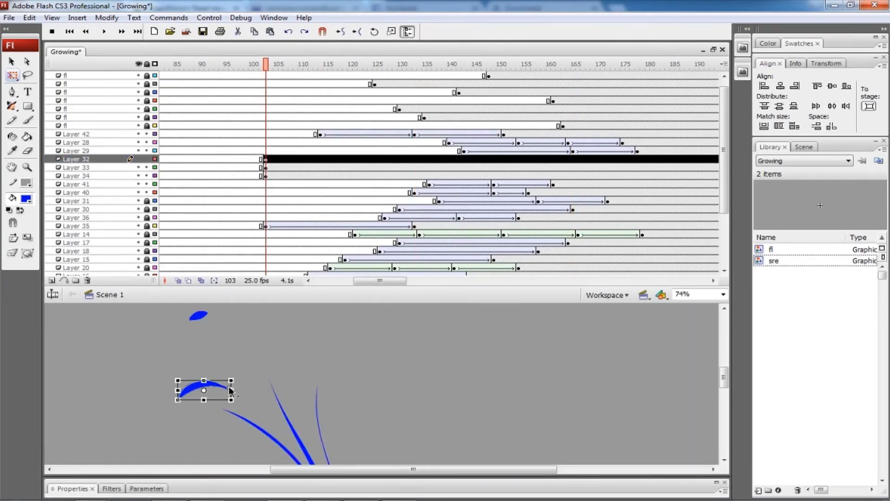
left_click_drag(268, 163, 294, 159)
left_click(382, 159)
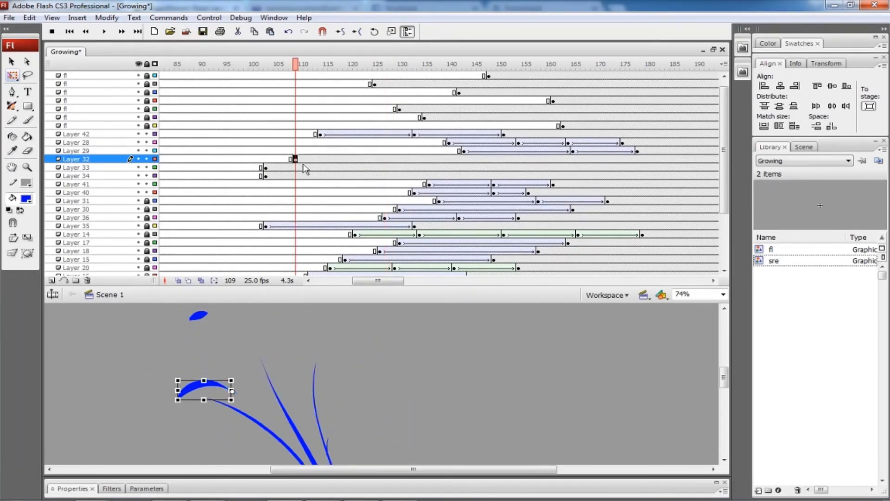
Add keyframes at frames 131 and 144 on Layer 32 and shrink its leaf toward the branch at frame 131
left_click(403, 159)
left_click(466, 159)
key("F6")
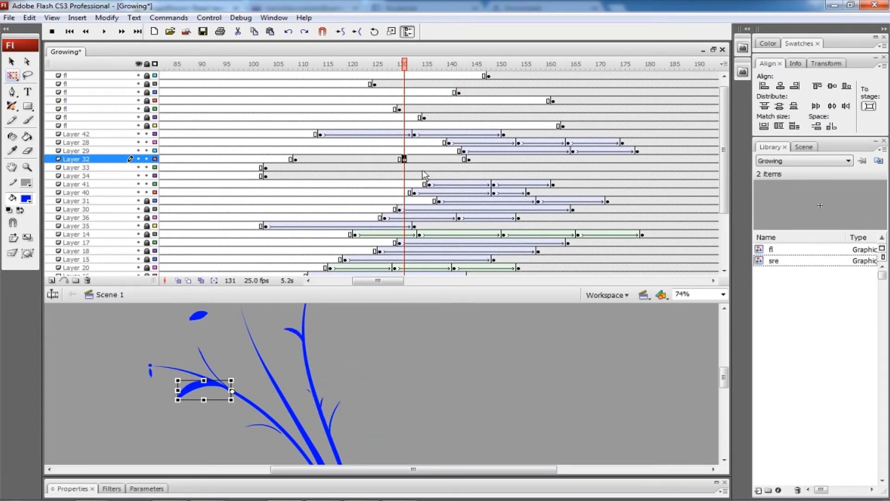
left_click(231, 391)
key("ctrl+equal")
key("ctrl+equal")
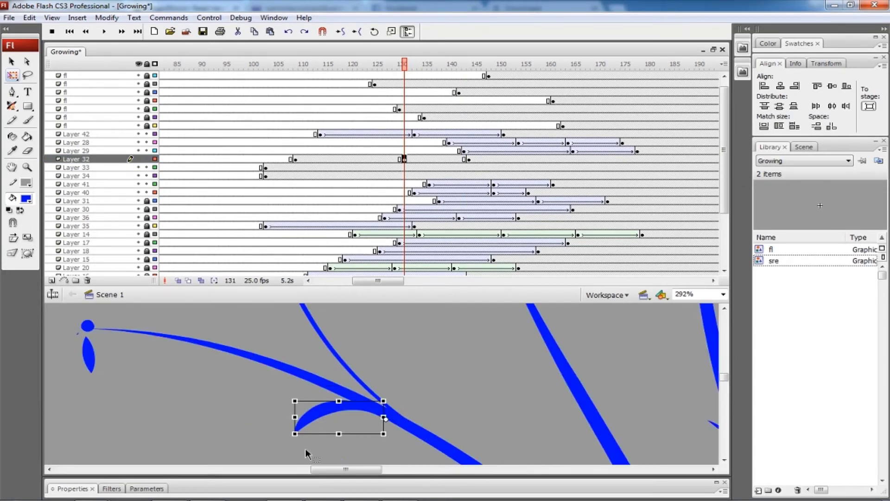
Shrink Layer 32's leaf at frame 109, motion-tween it through frame 144, and add an intermediate keyframe at frame 125
left_click(296, 160)
left_click_drag(387, 310, 350, 325)
left_click_drag(339, 159, 436, 159)
key("ctrl+minus")
key("ctrl+2")
left_click_drag(435, 63, 499, 65)
key("ctrl+equal")
key("ctrl+equal")
key("F6")
left_click(354, 159)
key("ctrl+2")
Set Layer 33's leaf pivot at its stem end, start the leaf at frame 119, and add a keyframe at frame 160
left_click(77, 168)
key("ctrl+equal")
key("ctrl+equal")
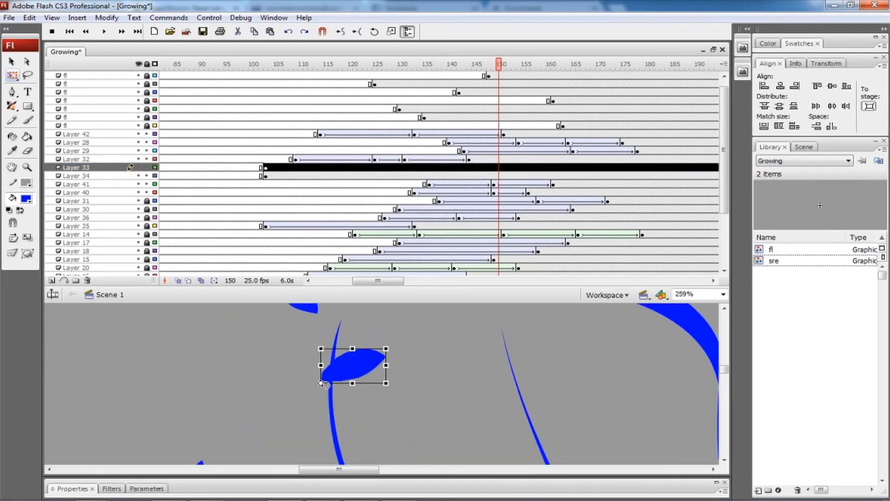
left_click_drag(262, 167, 342, 168)
left_click_drag(344, 125, 551, 134)
key("F6")
left_click(343, 167)
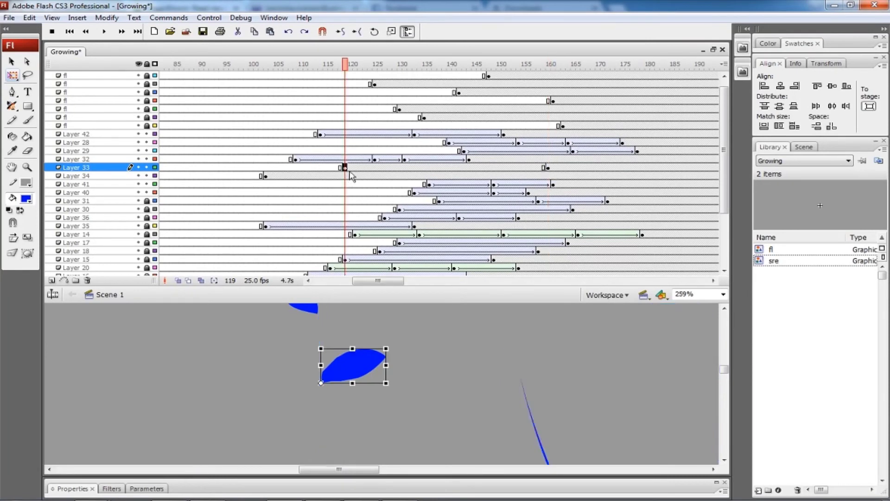
Move Layer 33's starting keyframe to frame 130 and motion-tween its leaf from a small size on the branch through frame 160
left_click_drag(343, 168, 398, 168)
left_click_drag(389, 347, 371, 330)
left_click_drag(351, 401, 342, 318)
left_click(342, 403)
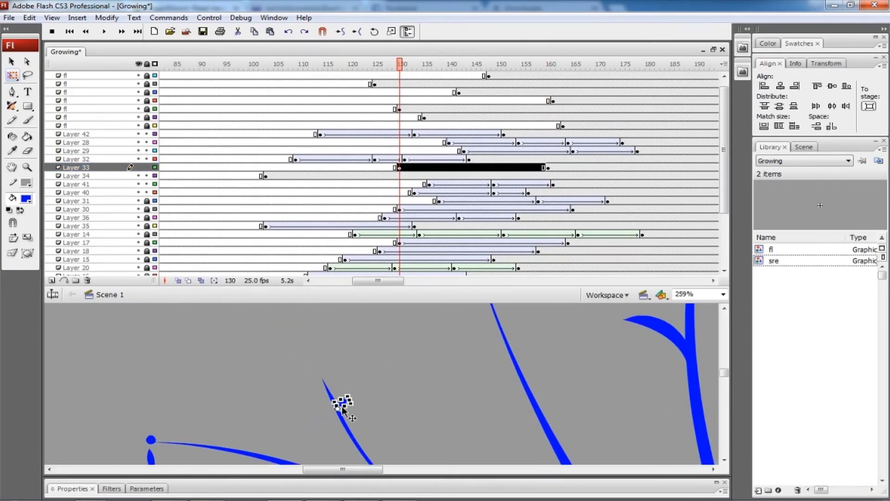
key("period")
key("period")
key("period")
key("period")
key("period")
key("period")
key("period")
key("period")
key("period")
key("period")
key("period")
key("period")
key("period")
key("period")
key("period")
key("period")
key("period")
key("period")
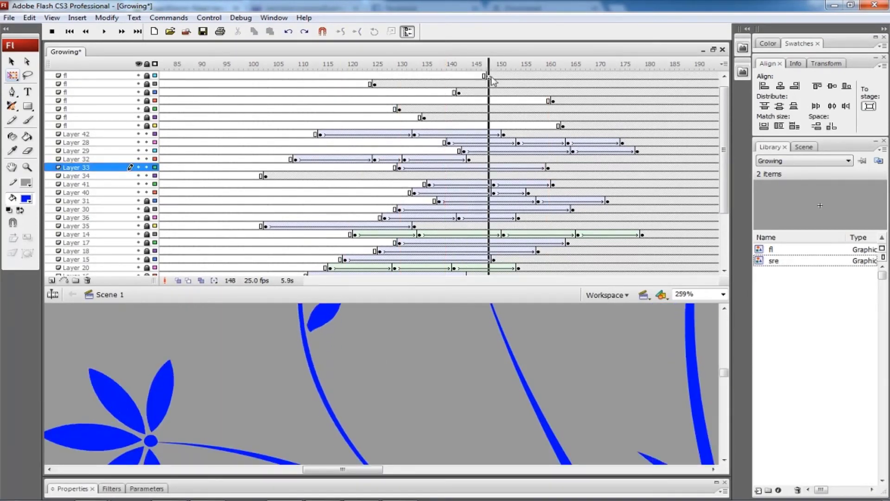
Add keyframes at frames 142 and 151 on Layer 33 and realign its leaf with the growing branch
key("comma")
key("comma")
key("comma")
key("comma")
key("comma")
key("comma")
key("comma")
key("F6")
left_click(505, 168)
key("period")
key("period")
key("period")
key("period")
key("period")
key("period")
key("period")
key("period")
key("period")
key("period")
key("period")
key("period")
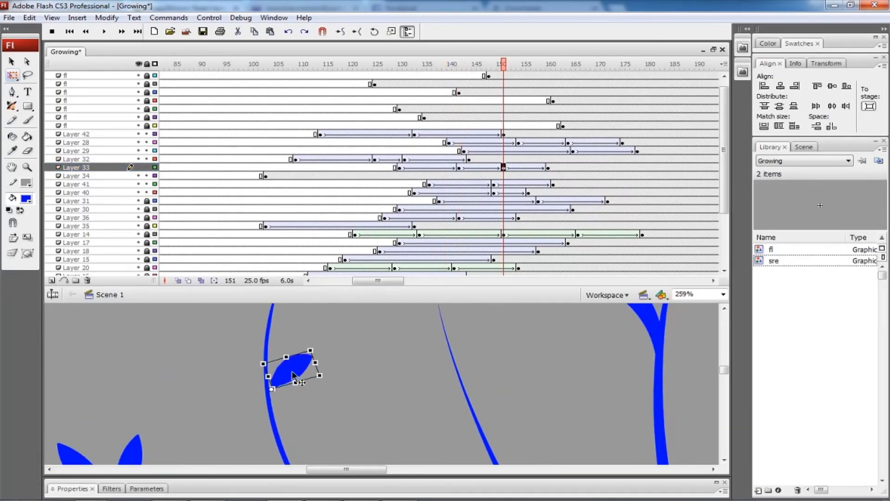
Set Layer 34's leaf pivot at its stem end and move its starting keyframe to frame 134
left_click(228, 350)
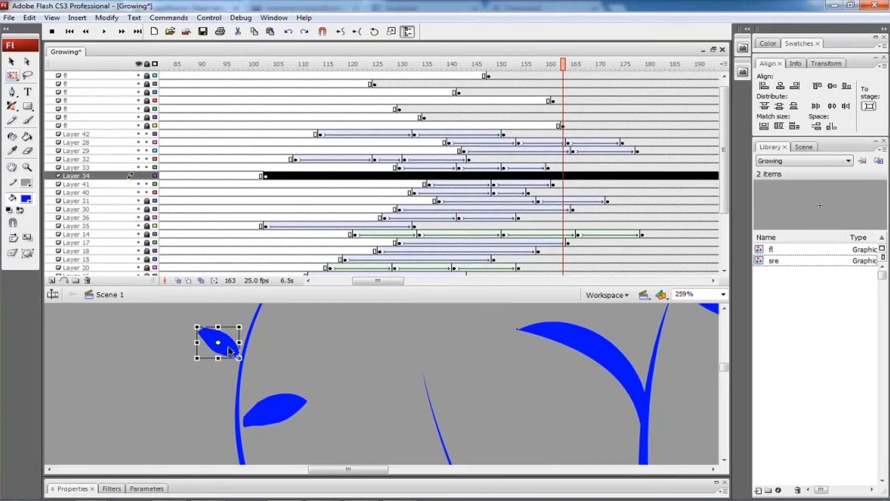
left_click(263, 176)
left_click_drag(263, 176, 417, 176)
Add a keyframe at frame 160 on Layer 34 and motion-tween its leaf growing from frame 134
left_click(514, 176)
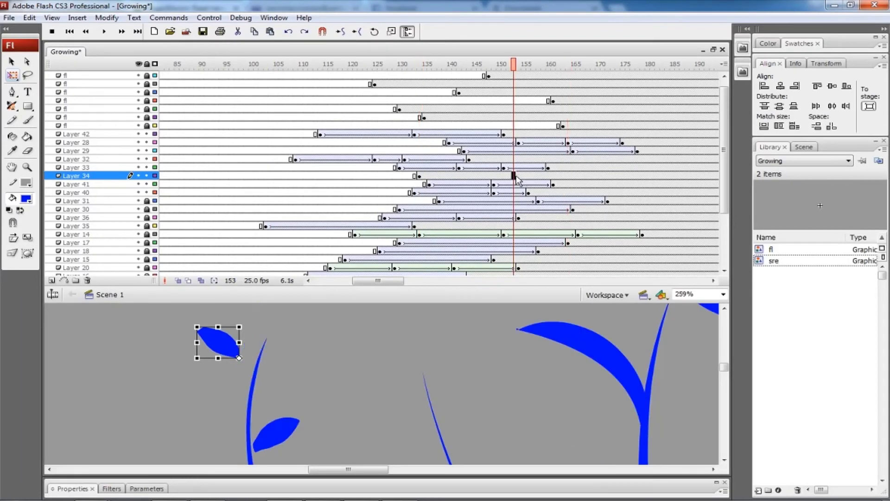
key("period")
key("period")
key("period")
key("period")
key("period")
key("period")
key("period")
left_click(419, 176)
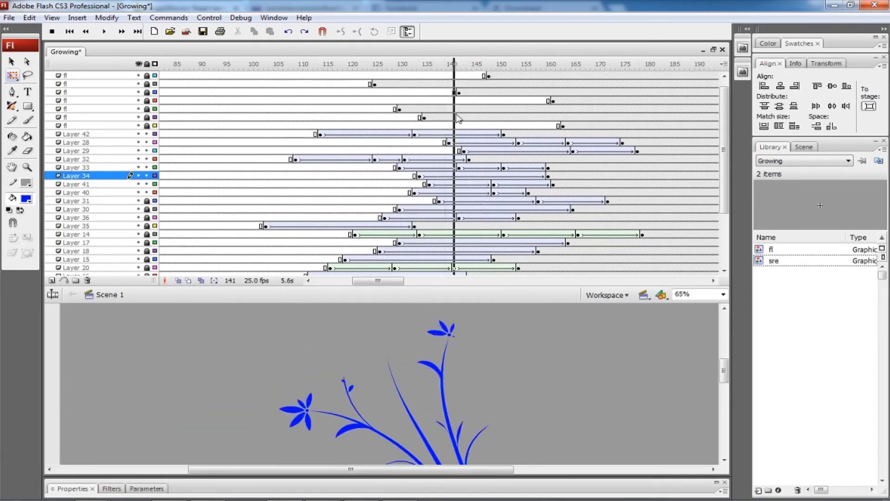
Add keyframes at frames 138 and 145 on Layer 34 and fit its small leaf to the branch
key("comma")
key("comma")
key("comma")
left_click(365, 376)
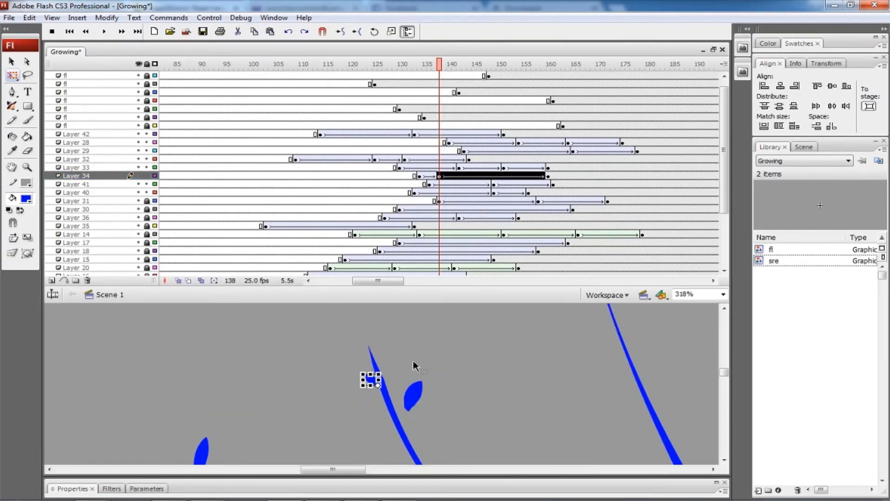
left_click(473, 176)
key("F6")
Add a keyframe at frame 167 on Layer 34, shrink the leaf at frame 160, and motion-tween between the two
left_click(549, 175)
left_click(583, 175)
key("F6")
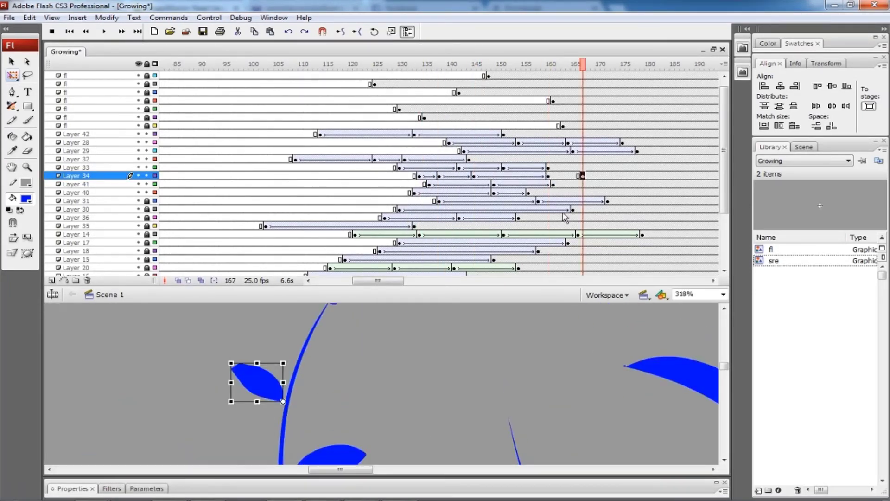
left_click_drag(232, 363, 251, 379)
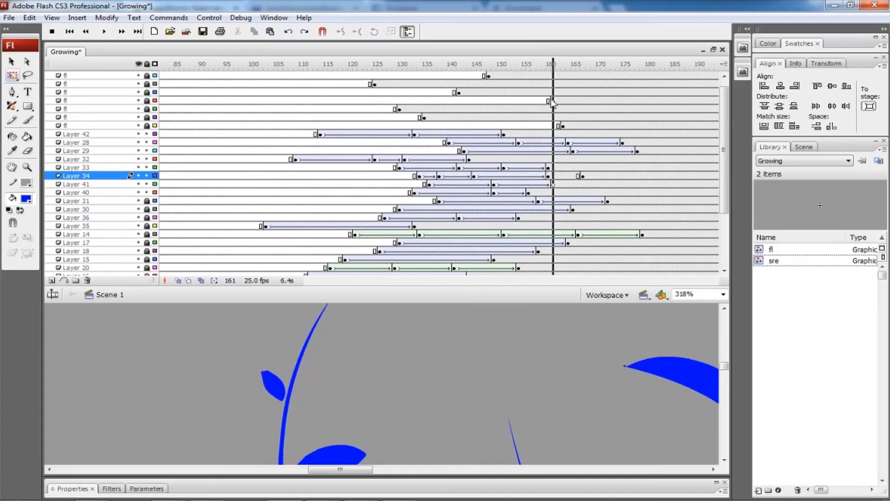
left_click(579, 176)
left_click(372, 386)
left_click(603, 176)
Add a keyframe at frame 165 on Layer 33 and motion-tween its leaf up to it
left_click(572, 167)
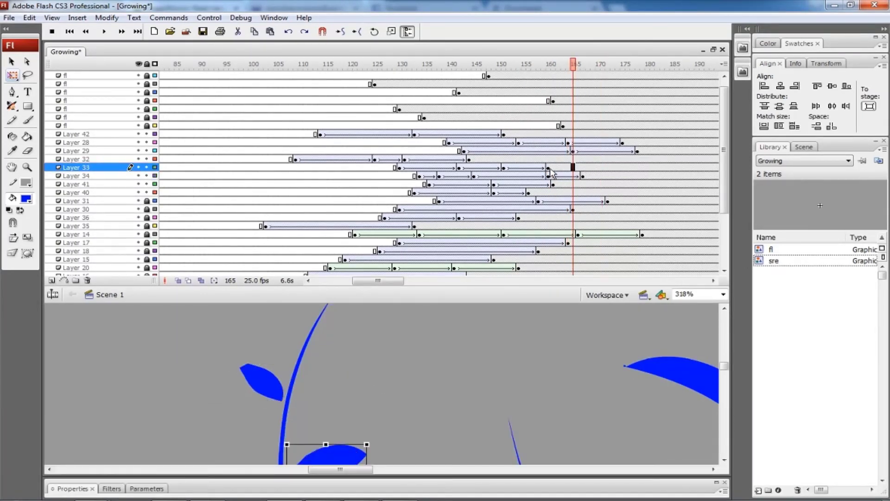
left_click(543, 168)
left_click(571, 167)
key("F6")
left_click(543, 167)
left_click_drag(388, 371, 258, 421)
key("period")
key("period")
key("ctrl+2")
Trim the surplus frames on Layers 32 and 34 so they end at frame 204, and play the animation from the start
left_click_drag(378, 280, 409, 280)
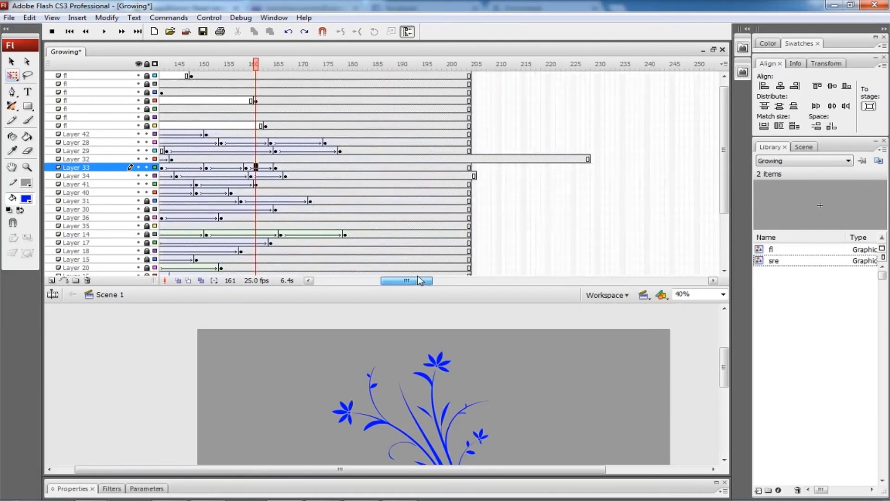
left_click_drag(469, 159, 618, 318)
key("ctrl+minus")
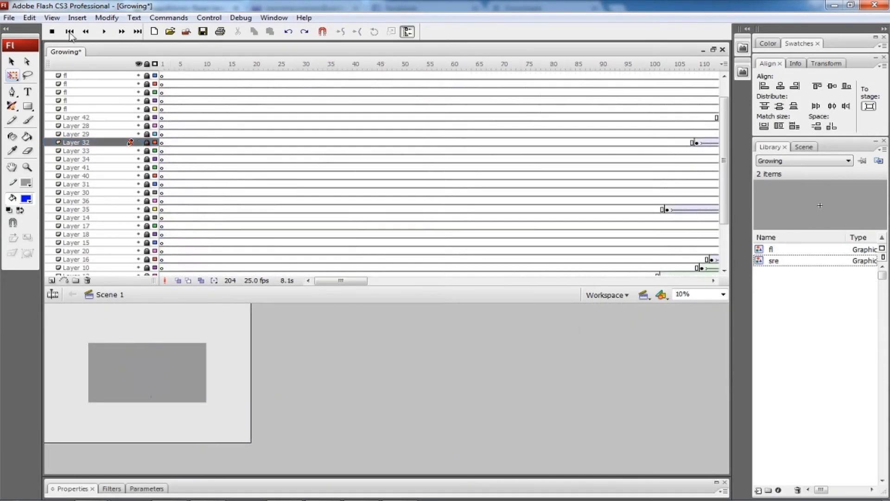
left_click(104, 31)
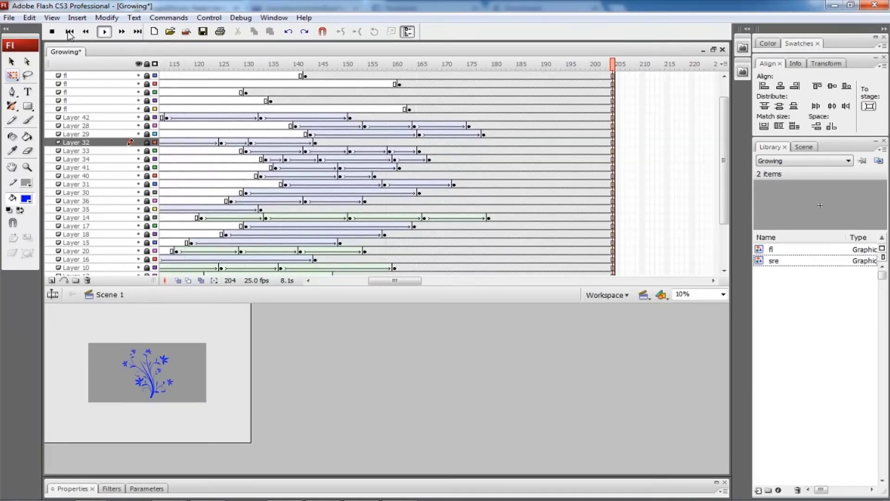
Change the document's background colour to black
left_click(72, 488)
left_click(319, 438)
left_click(314, 403)
key("ctrl+equal")
left_click(72, 488)
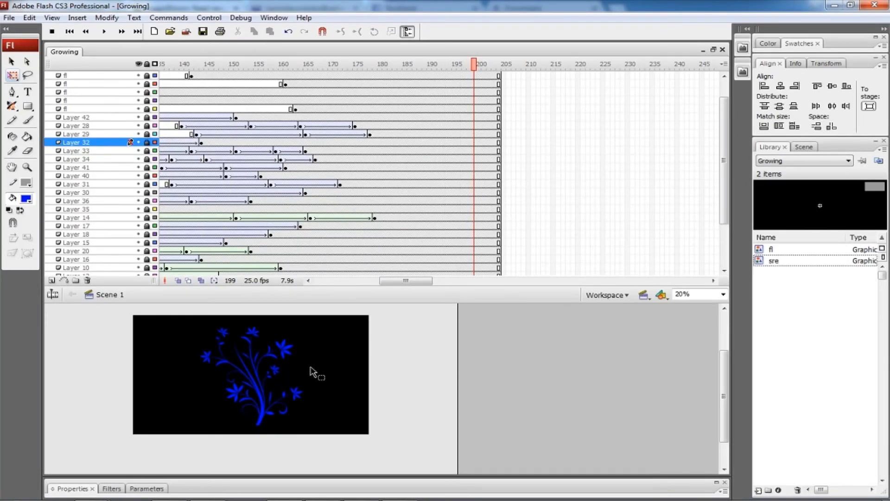
Convert the main layer's tween through frame 123 into individual keyframes and set its tween to None
left_click(282, 371)
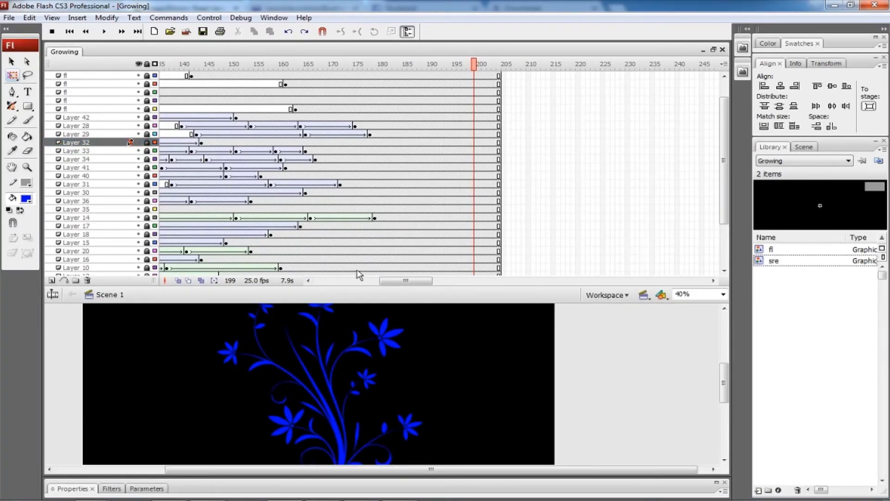
left_click_drag(362, 286, 325, 389)
left_click(70, 359)
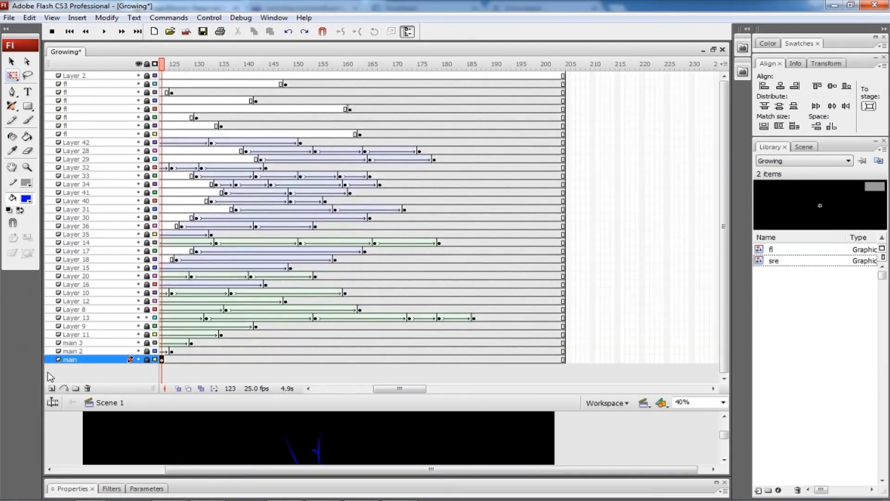
left_click(172, 486)
left_click(209, 429)
left_click(204, 445)
left_click(171, 486)
Convert the main 2 layer's tween from frame 20 to 125 into individual keyframes and set its tween to None
left_click(72, 351)
left_click(257, 351)
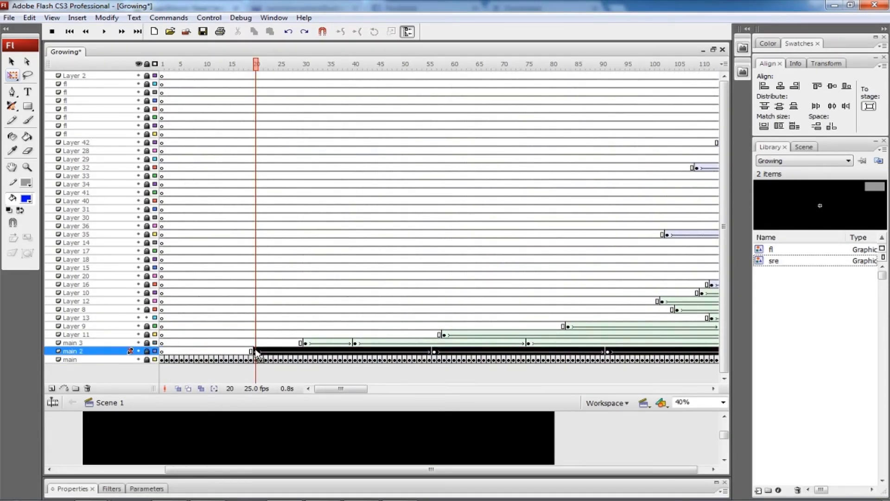
left_click(186, 486)
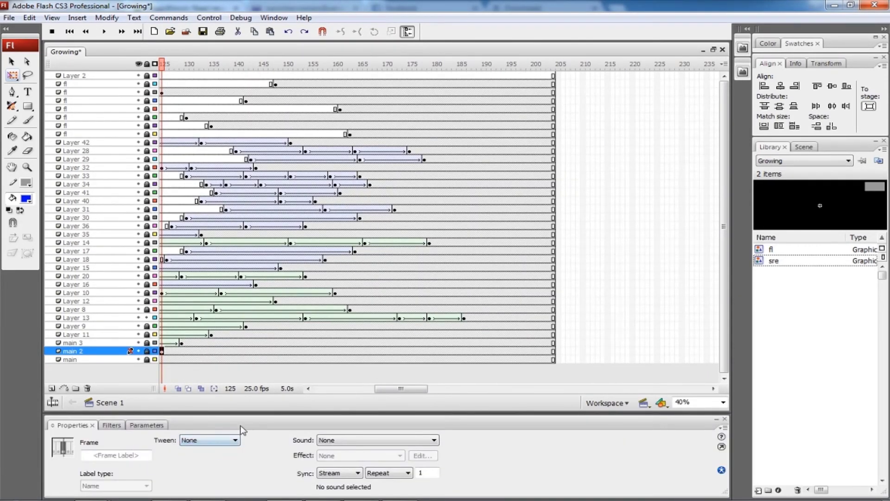
left_click(247, 417)
Convert Layer 9's tween from frame 83 to 142 into individual keyframes
left_click_drag(392, 389, 372, 388)
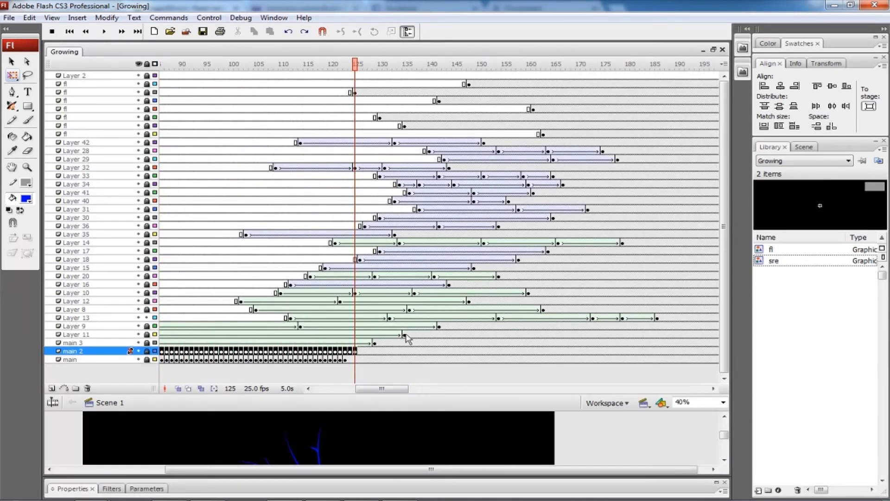
left_click_drag(438, 327, 494, 324)
left_click_drag(419, 388, 386, 389)
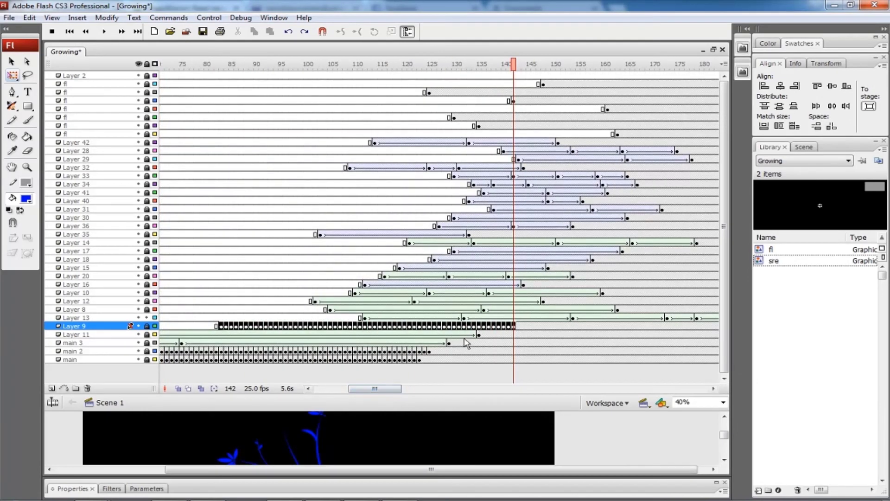
Convert the tweens on Layer 11 from frame 58 to 135 and main 3 from frame 30 to 129 into keyframes
left_click_drag(465, 336, 349, 335)
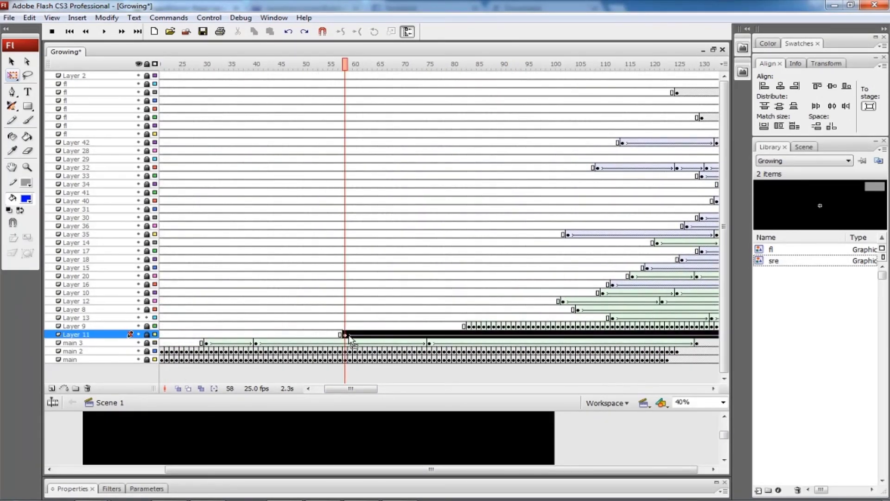
left_click_drag(351, 388, 381, 389)
left_click_drag(542, 343, 227, 344)
left_click(227, 344)
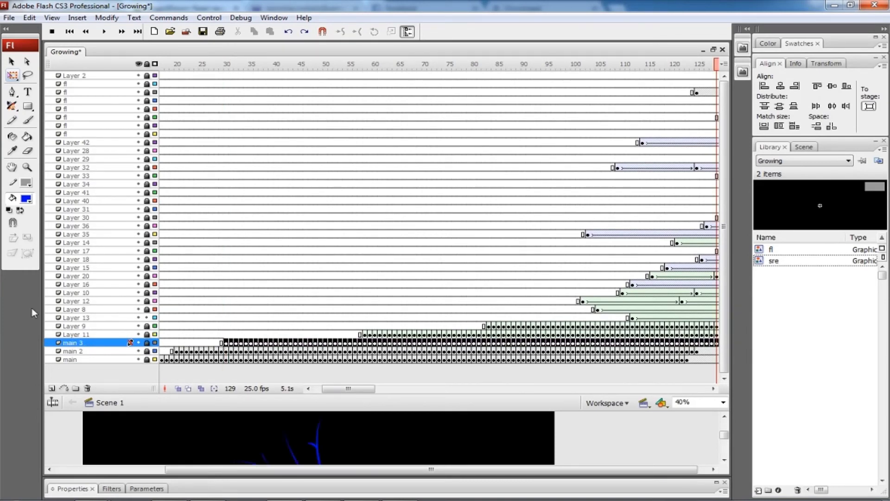
Convert Layer 10's tween from frame 110 to 160 into individual keyframes
left_click_drag(348, 388, 376, 389)
left_click_drag(334, 293, 583, 293)
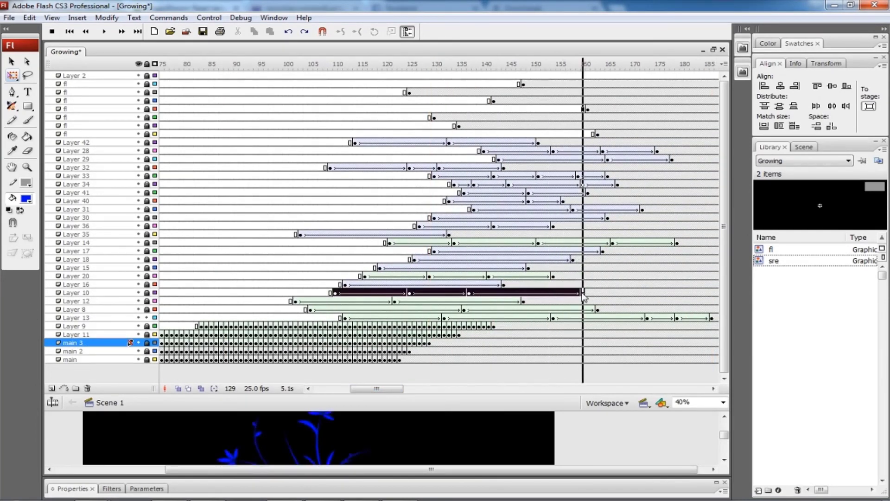
key("F6")
Reorder Layer 20 below Layer 10 and Layer 14 above it, and convert Layer 20's tween from frame 116 to 154 into keyframes
left_click_drag(133, 278, 129, 297)
left_click_drag(335, 296, 555, 294)
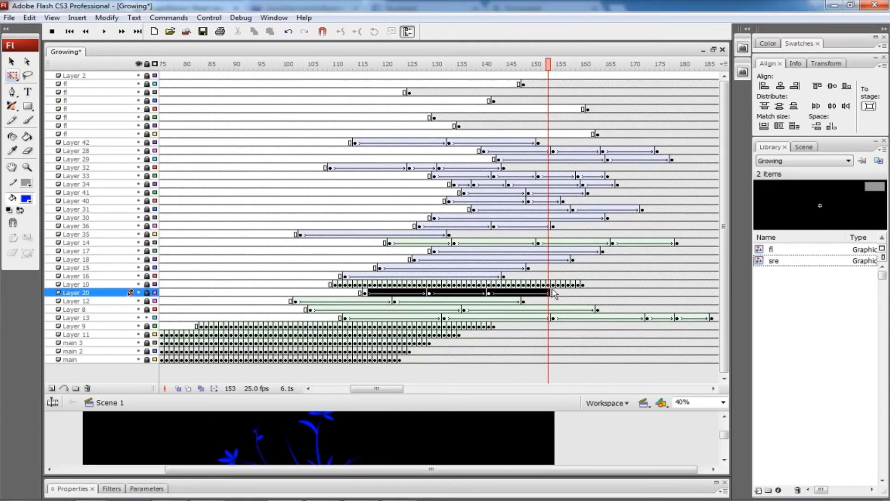
left_click_drag(131, 243, 142, 284)
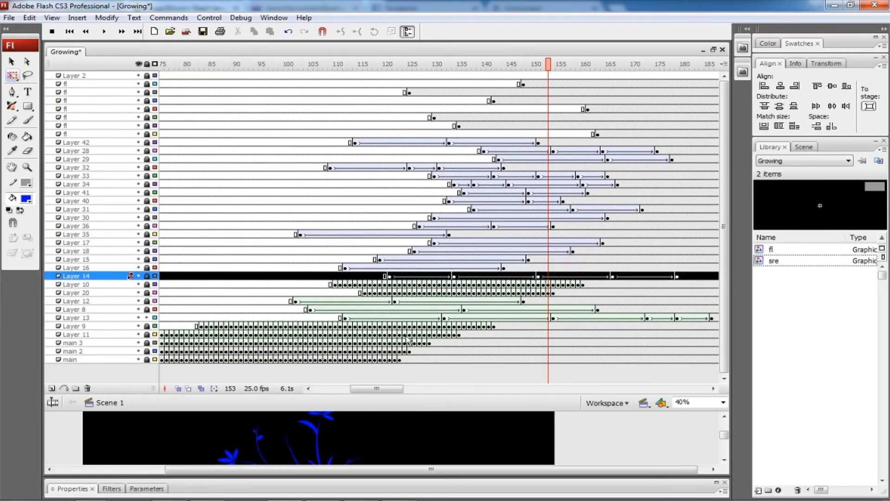
Convert the shape tweens on Layers 12, 8, 13 and 14 into individual keyframes
left_click_drag(398, 390, 408, 392)
left_click_drag(196, 301, 419, 300)
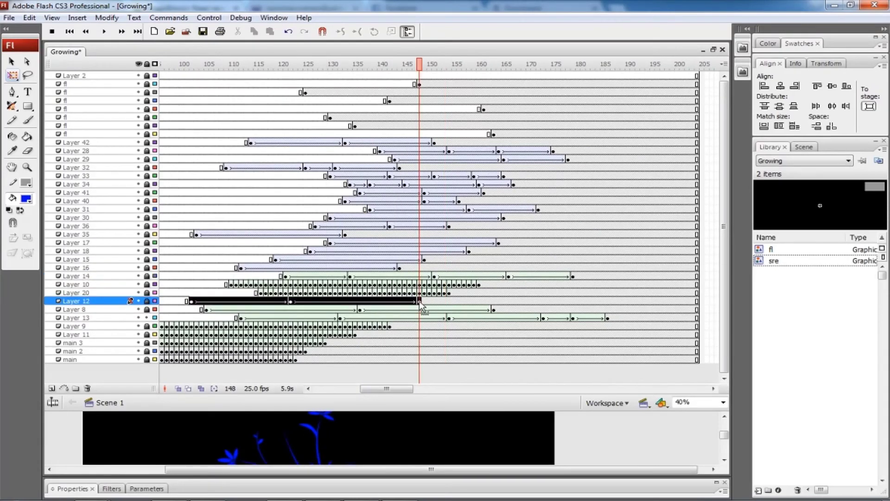
left_click_drag(207, 314, 492, 311)
left_click_drag(240, 319, 608, 318)
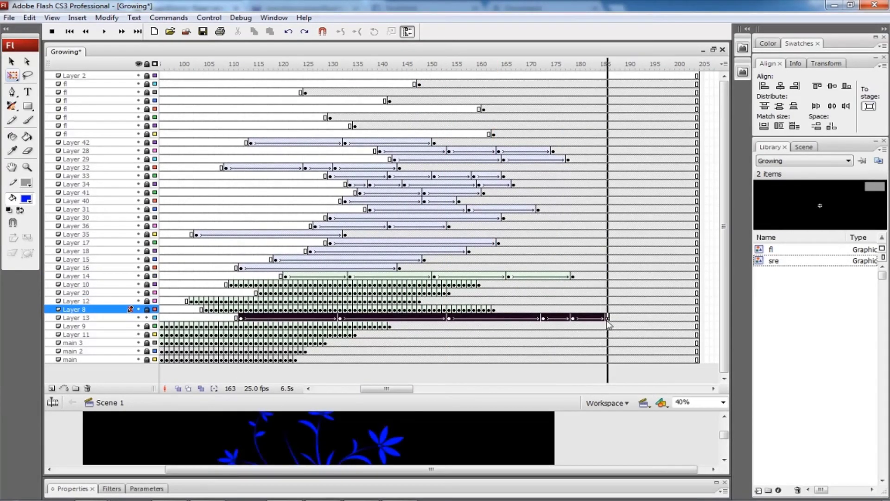
left_click_drag(284, 277, 580, 281)
Set the tween to None for all branch layers from Layer 14 down to main
left_click(123, 359, "shift")
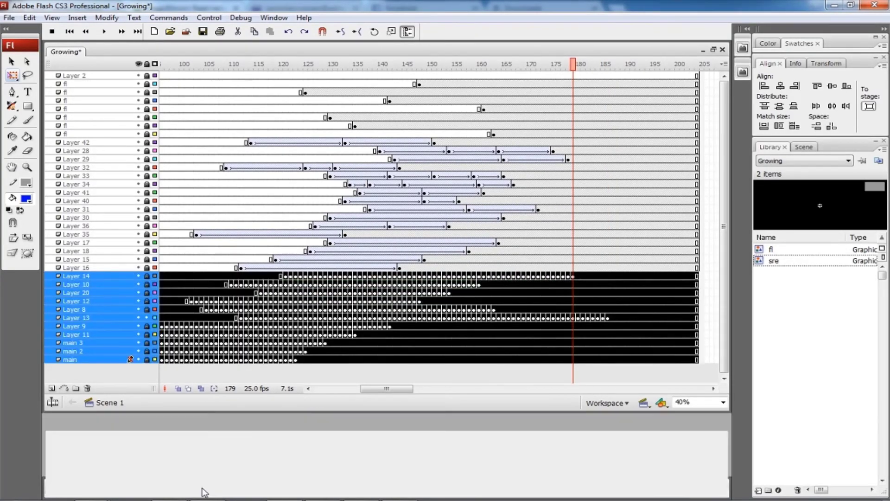
left_click_drag(255, 411, 255, 391)
left_click(74, 429)
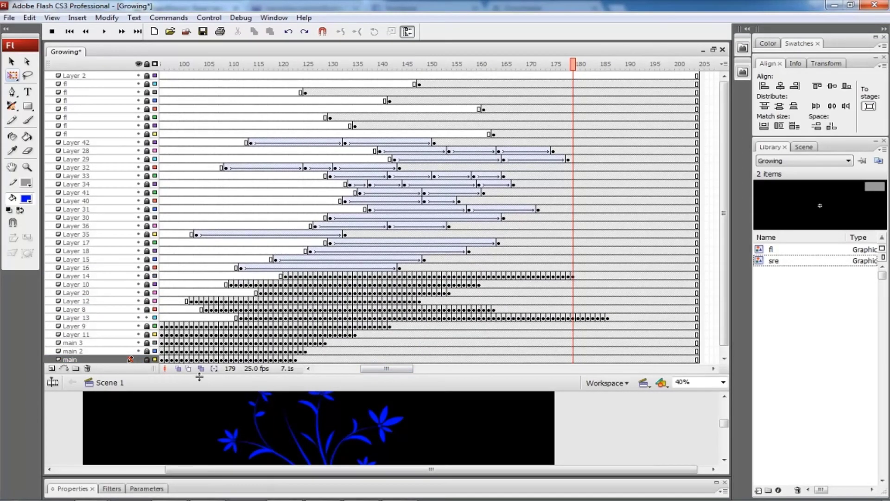
Unlock and select the main, main 2 and main 3 layers and enable Edit Multiple Frames across the whole timeline
left_click(118, 345, "shift")
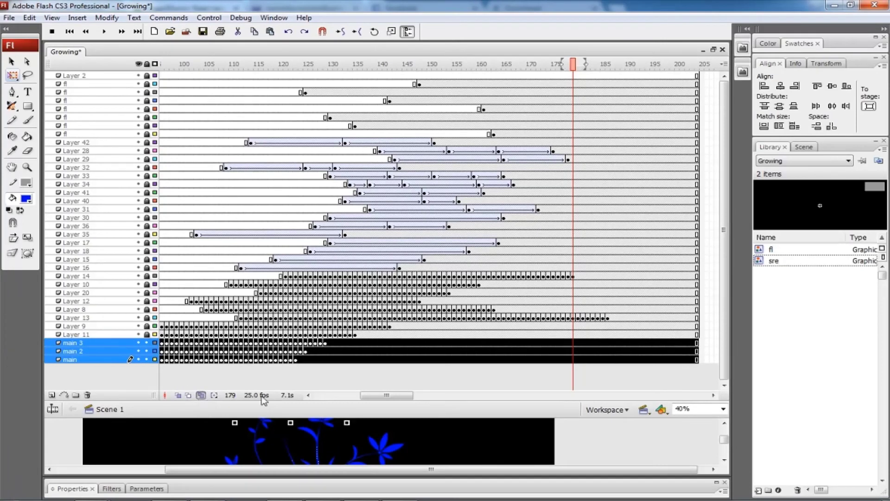
left_click(213, 394)
left_click(264, 402)
left_click_drag(265, 402, 267, 271)
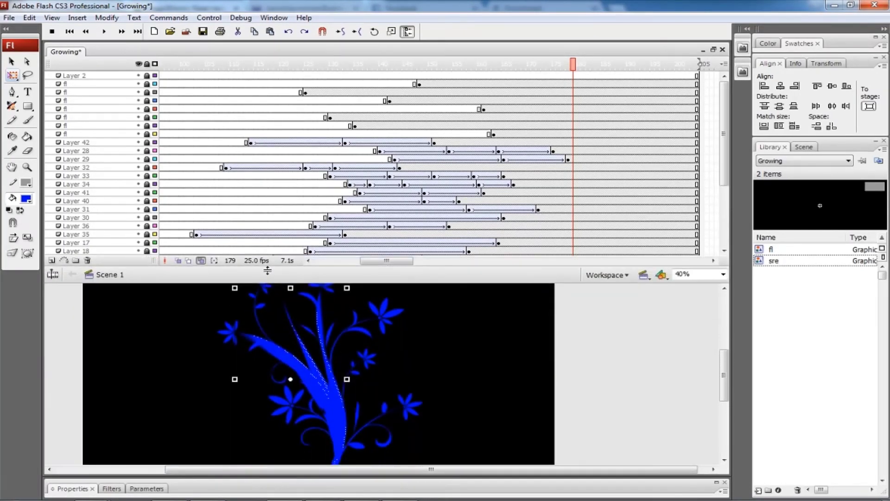
Recolour the selected artwork on the main, main 2 and main 3 layers olive green across all frames
key("ctrl+equal")
key("ctrl+equal")
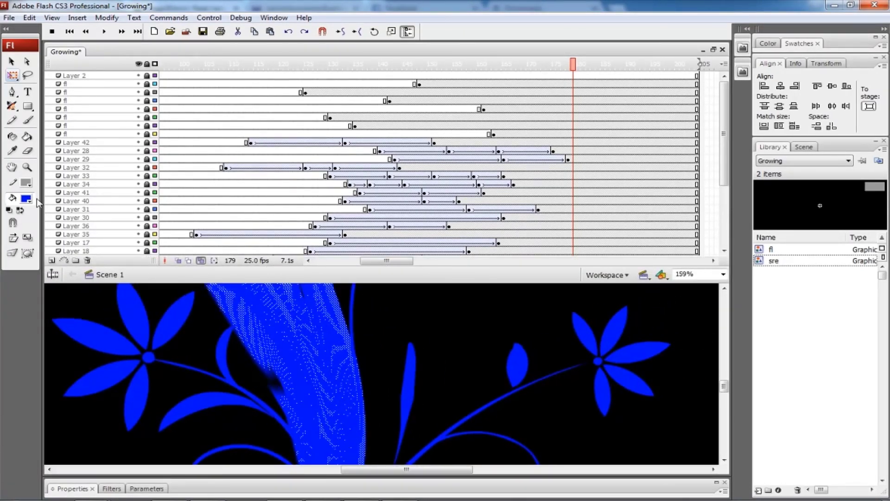
left_click(27, 199)
left_click(168, 224)
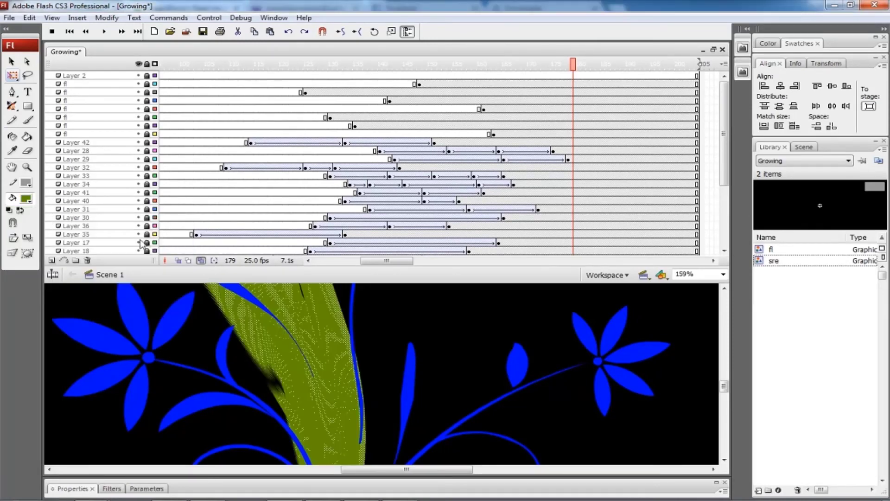
left_click(27, 199)
left_click(187, 215)
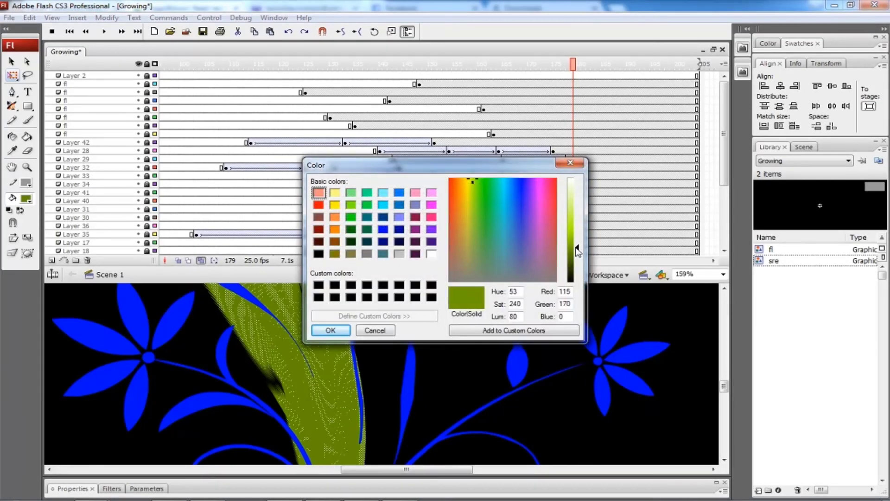
key("Return")
left_click(374, 348)
Hide the three main layers and move Layer 10 below Layer 20
left_click_drag(201, 275, 201, 385)
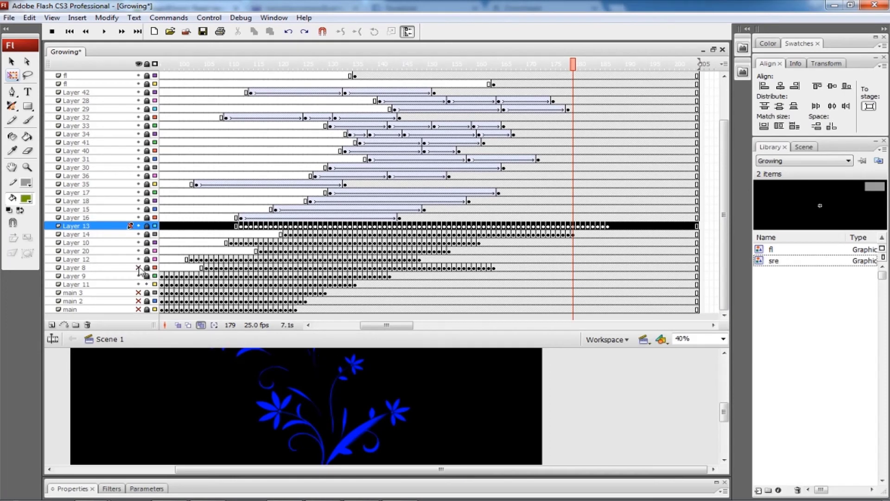
left_click_drag(271, 396, 271, 430)
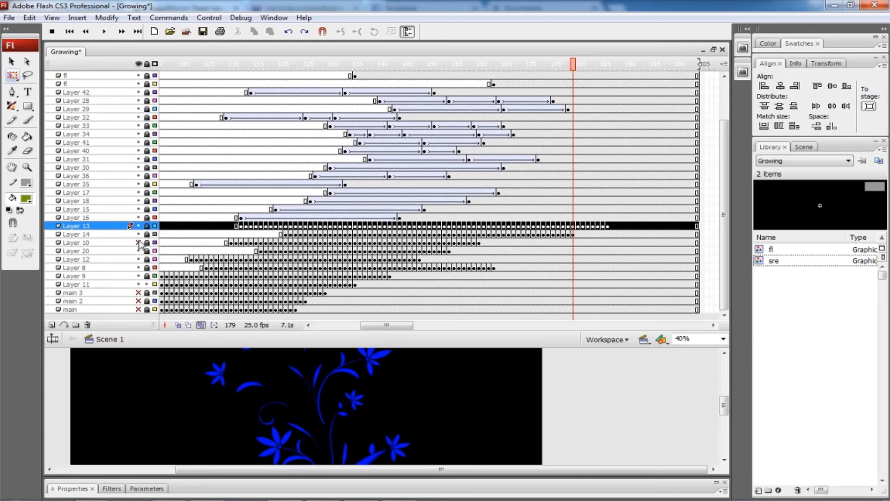
left_click_drag(136, 242, 129, 253)
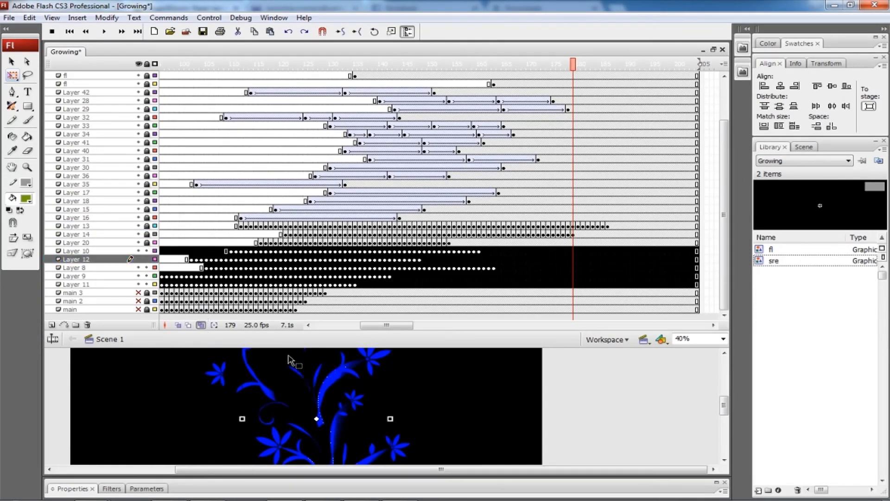
Recolour the branches on Layers 10, 12, 8, 9 and 11 olive green #84C400 across all frames
left_click(26, 199)
left_click(193, 218)
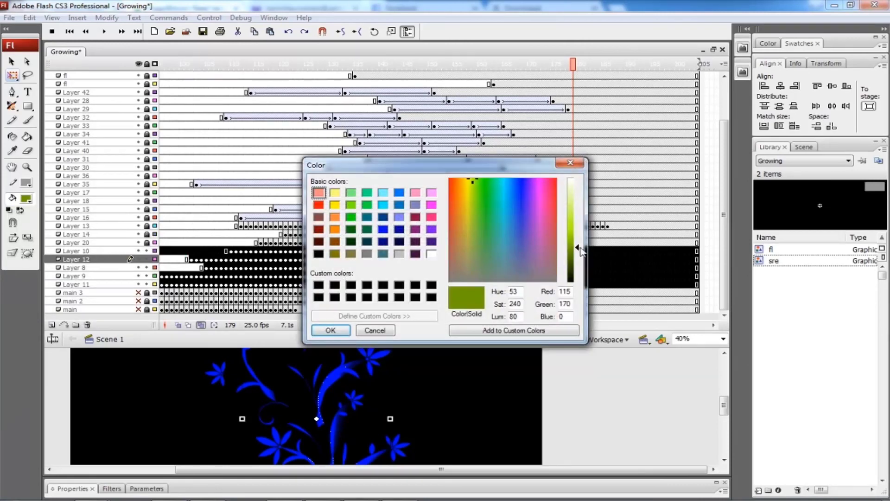
left_click(330, 330)
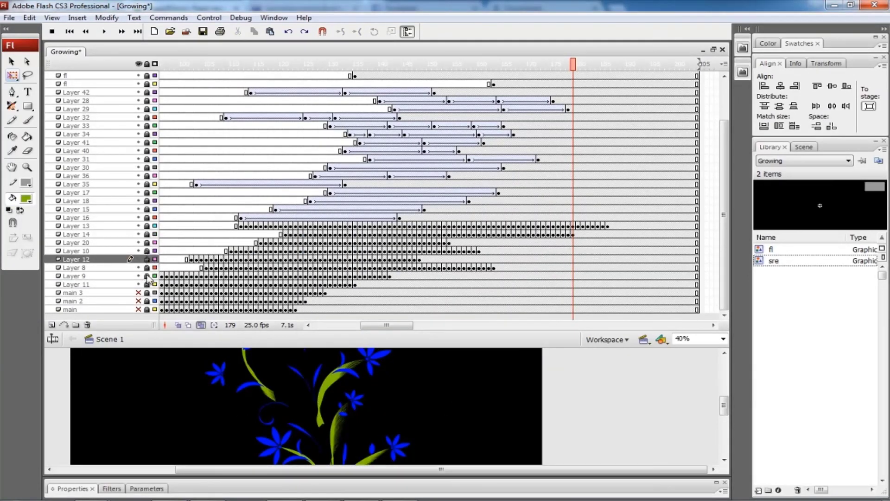
Lock the recoloured branch layers, show the main layers again, and unlock Layers 13, 14 and 20
key("Delete")
left_click_drag(358, 342, 324, 332)
left_click_drag(315, 269, 313, 301)
left_click(138, 251)
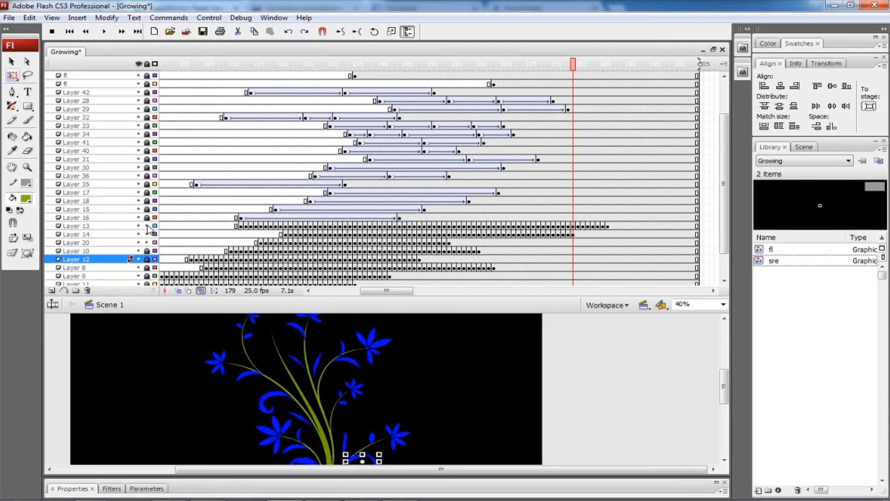
Recolour the curled tendrils on Layers 13, 14 and 20 a purer green using a custom fill colour
left_click_drag(210, 305, 210, 279)
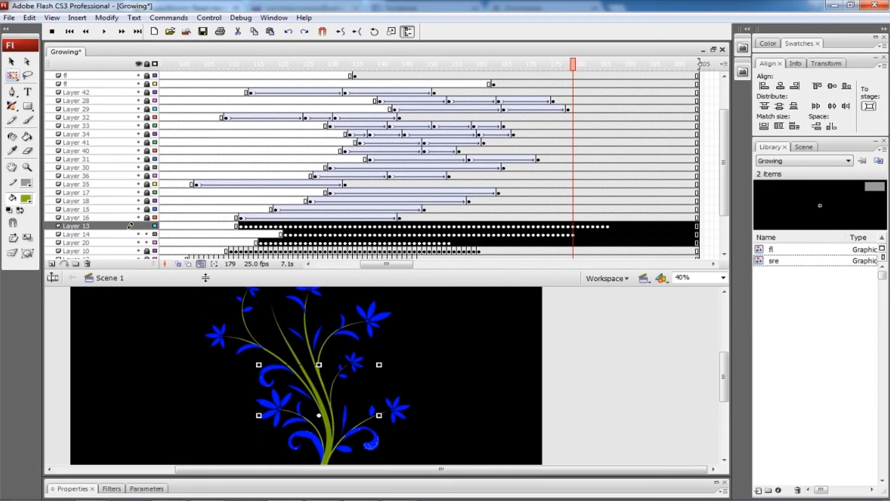
left_click(26, 198)
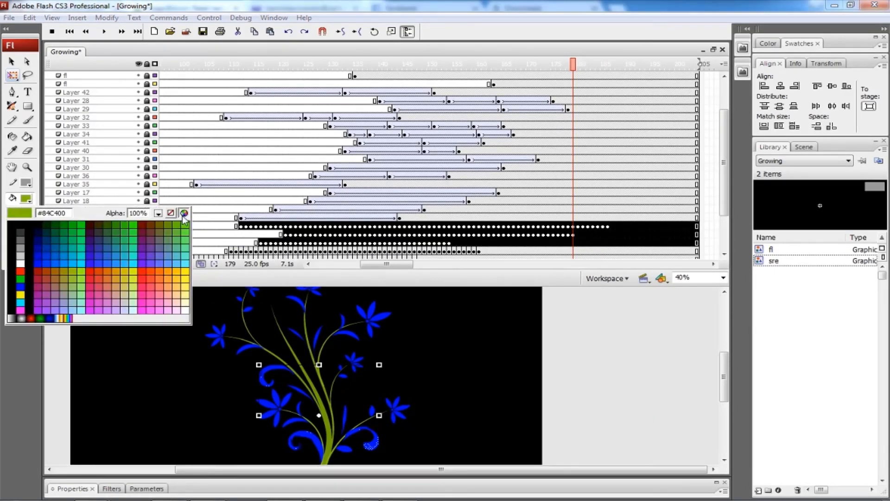
left_click(184, 212)
left_click_drag(577, 242, 577, 235)
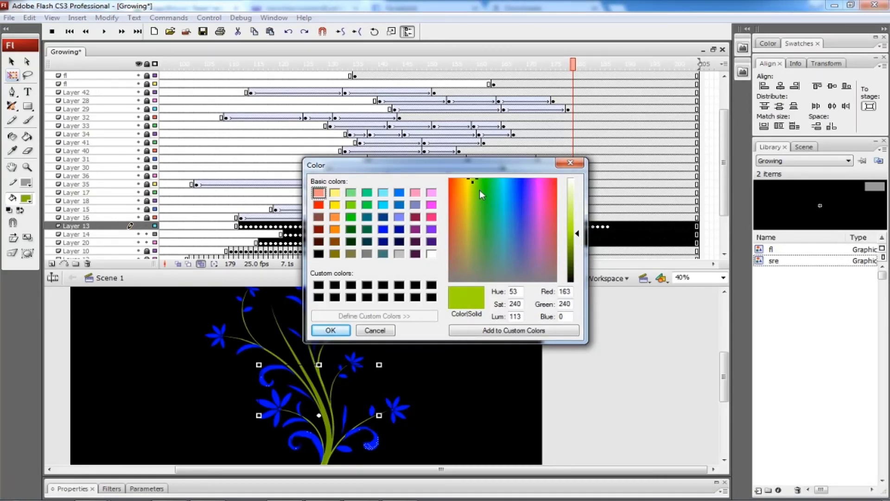
left_click_drag(482, 194, 484, 181)
left_click(330, 330)
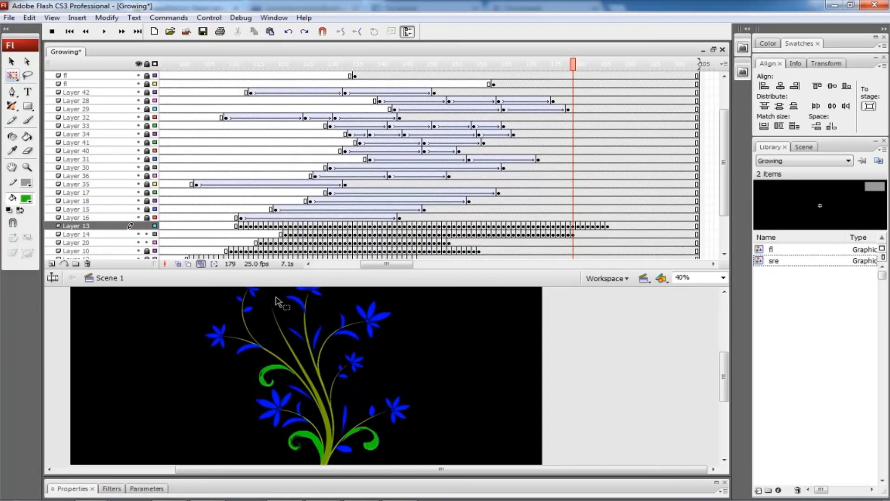
Turn off Edit Multiple Frames, lock Layers 13, 14 and 20, and select the unlocked leaf layers from Layer 42 to Layer 16
left_click(196, 270)
scroll(170, 309, "up", 1)
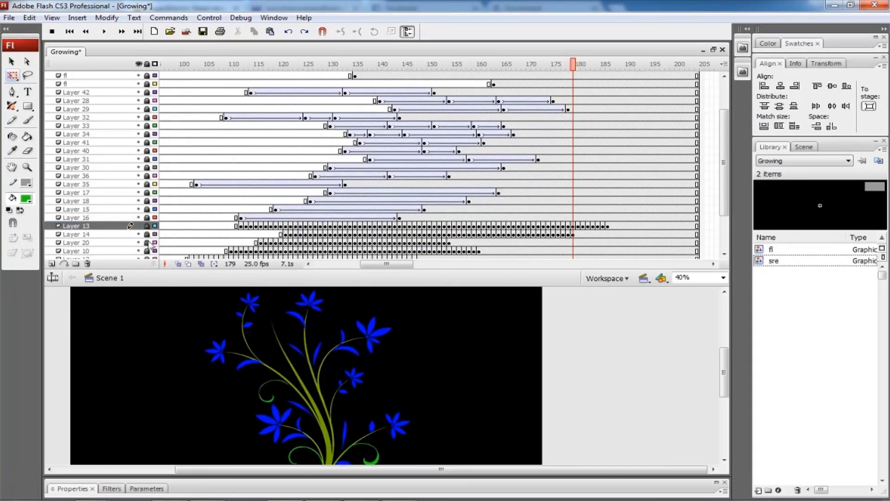
left_click(148, 226)
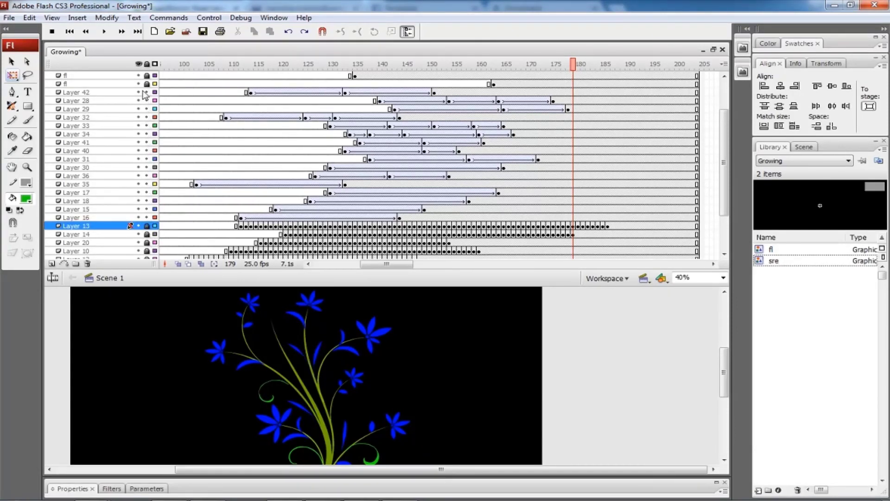
key("ctrl+a")
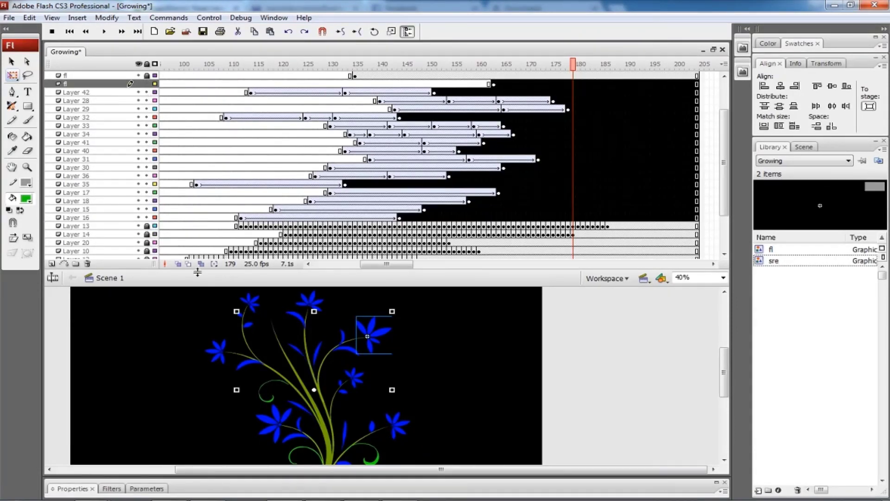
Temporarily hide the lowest fl layer and recolour the leaves on Layers 42 through 16 light green #49F031 at frame 179
mouse_move(401, 283)
left_mouse_down()
mouse_move(405, 379)
mouse_move(403, 272)
left_mouse_up()
left_click(138, 125)
left_click(26, 198)
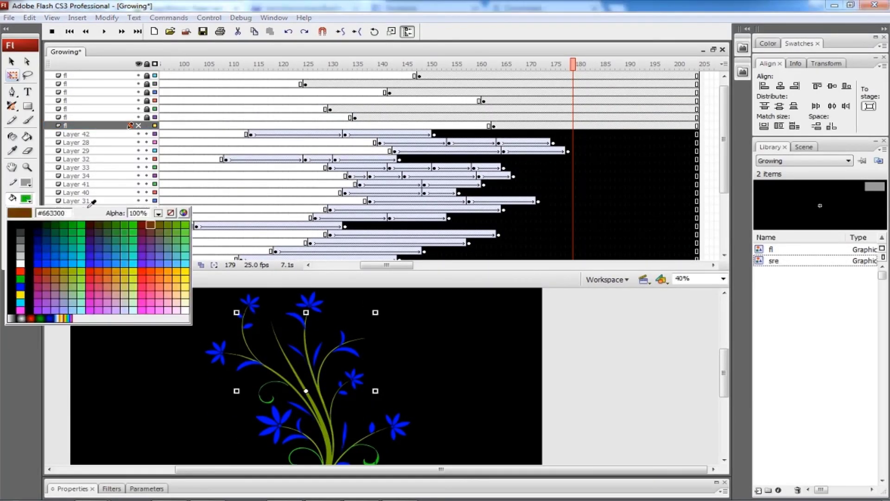
left_click(187, 213)
left_click(576, 228)
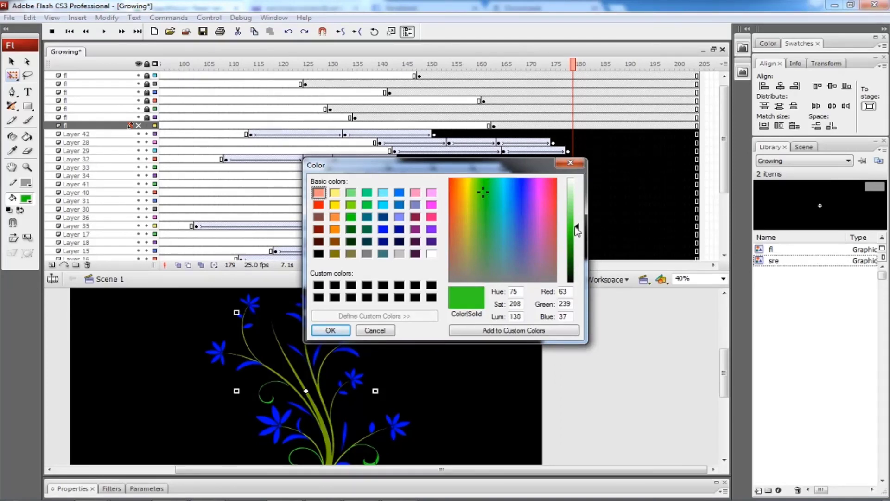
key("Return")
scroll(452, 383, "down", 2)
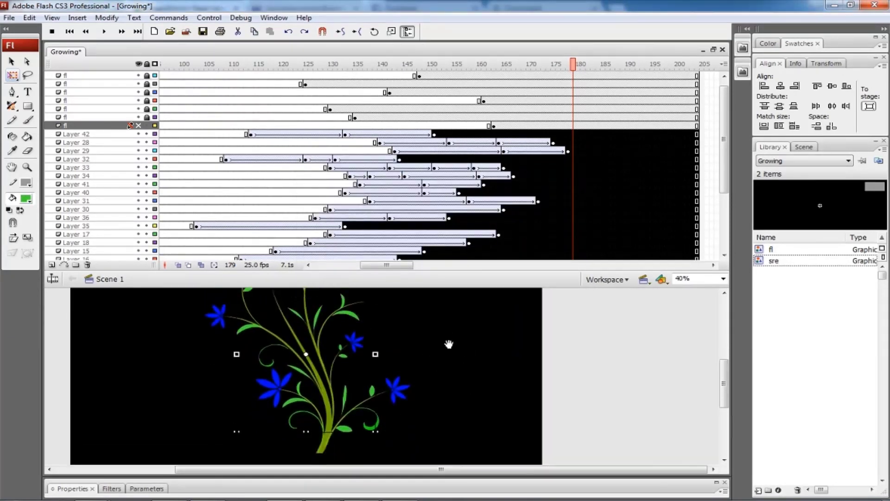
left_click(138, 126)
scroll(468, 383, "up", 2)
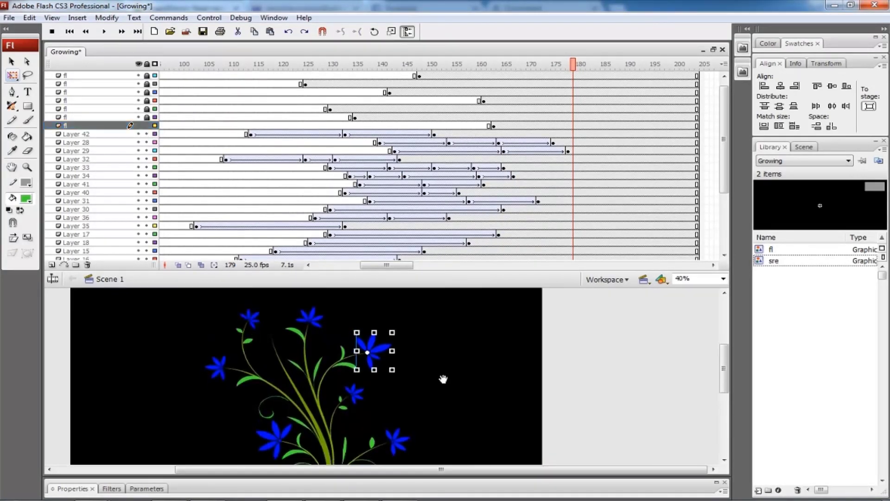
Play the animation from frame 96 to check the leaf colours during growth
left_click(423, 360)
key("Return")
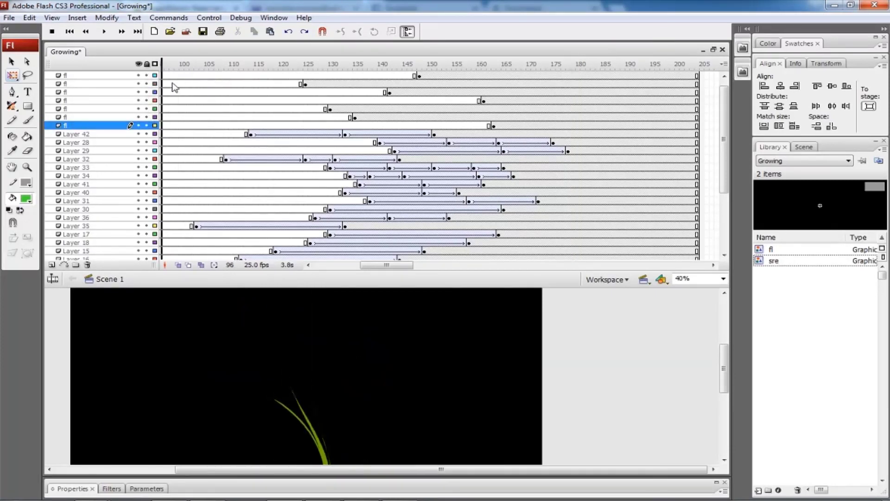
key("ctrl+minus")
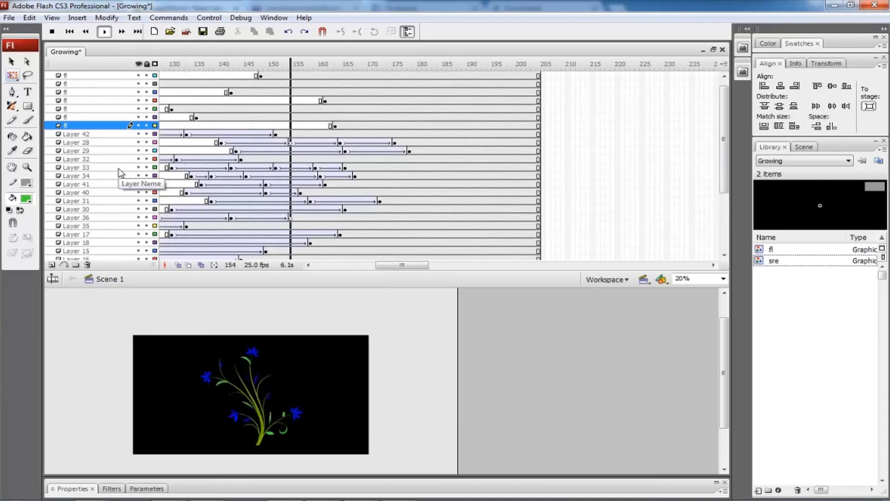
Lock the lowest fl layer, go to frame 158, and select the leaf layers with Edit Multiple Frames on
mouse_move(396, 266)
left_mouse_down()
mouse_move(374, 269)
mouse_move(385, 269)
left_mouse_up()
left_click_drag(678, 63, 450, 159)
mouse_move(423, 286)
left_mouse_down()
mouse_move(423, 397)
mouse_move(424, 303)
left_mouse_up()
left_click_drag(324, 297, 299, 347)
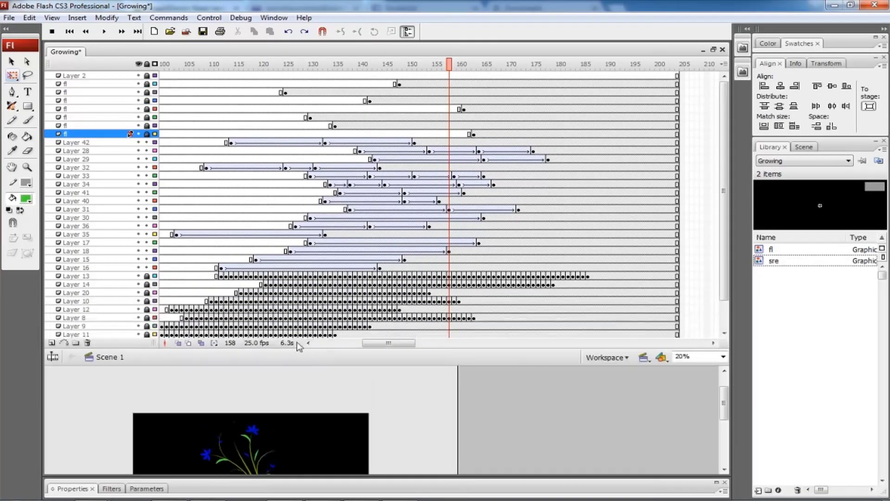
key("ctrl+alt+a")
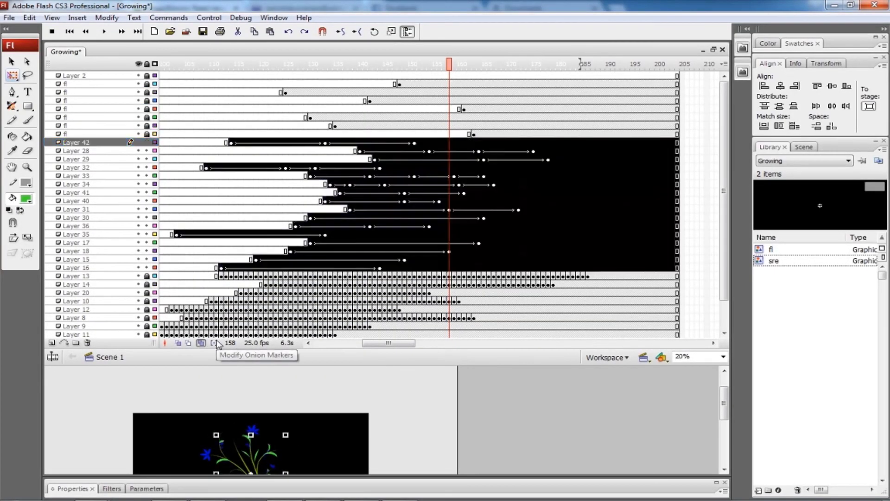
Apply the light green fill #49F031 to the leaves on every keyframe of Layers 42 through 16
left_click_drag(201, 347, 162, 248)
left_click(26, 199)
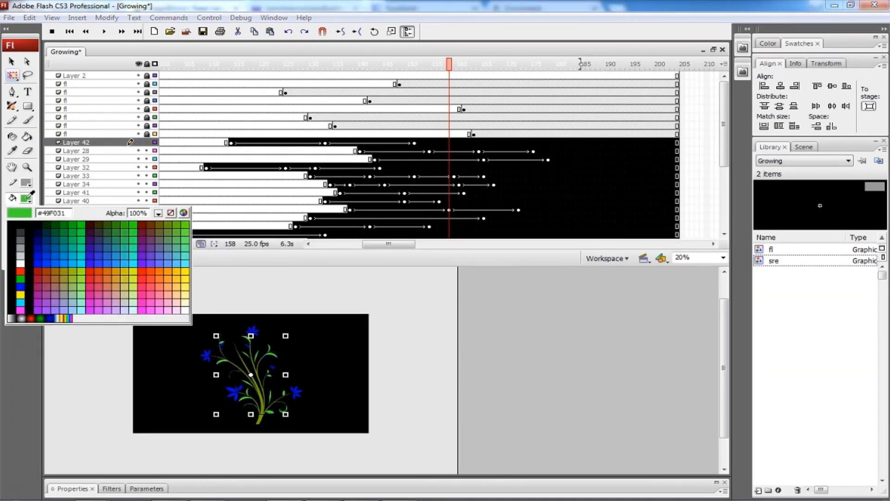
key("Escape")
left_click(60, 283)
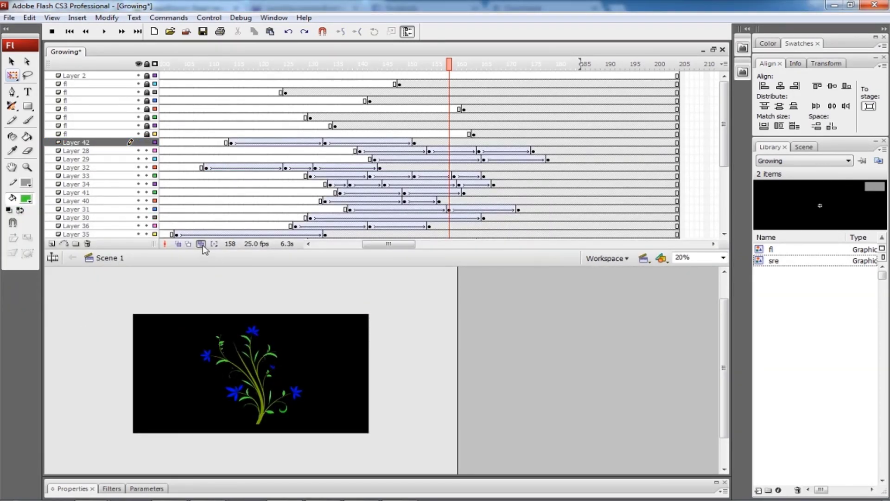
Turn off Edit Multiple Frames and play the animation from frame 152 to check the recoloured leaves
left_click_drag(449, 142, 419, 142)
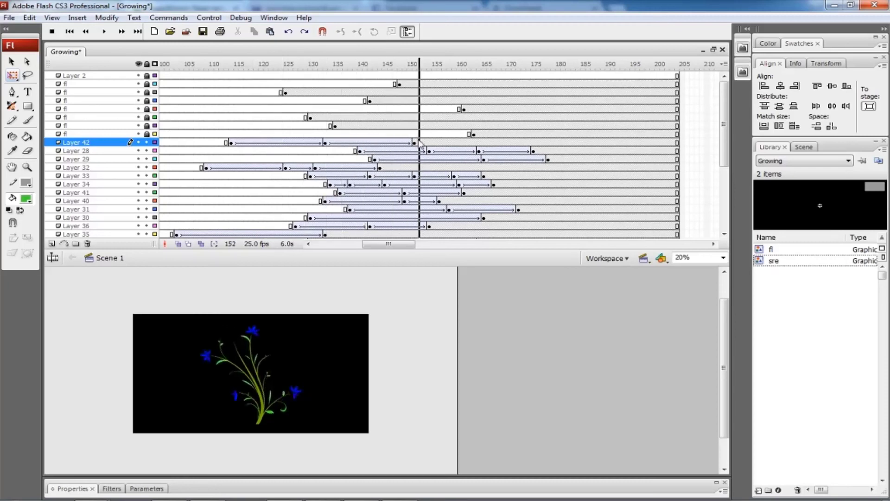
key("Return")
key("Return")
key("ctrl+=")
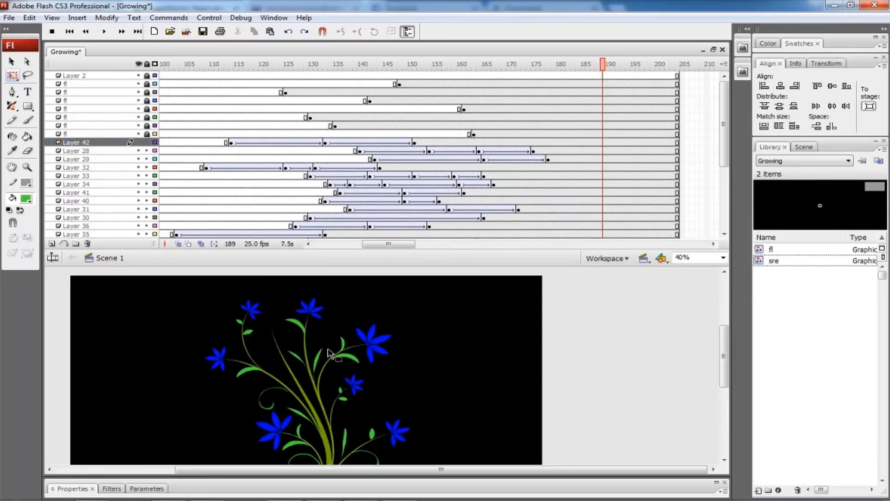
Lock the leaf layers, unlock the fl layers, and select all seven flowers on the stage
scroll(328, 353, "down", 1)
left_click_drag(146, 142, 146, 234)
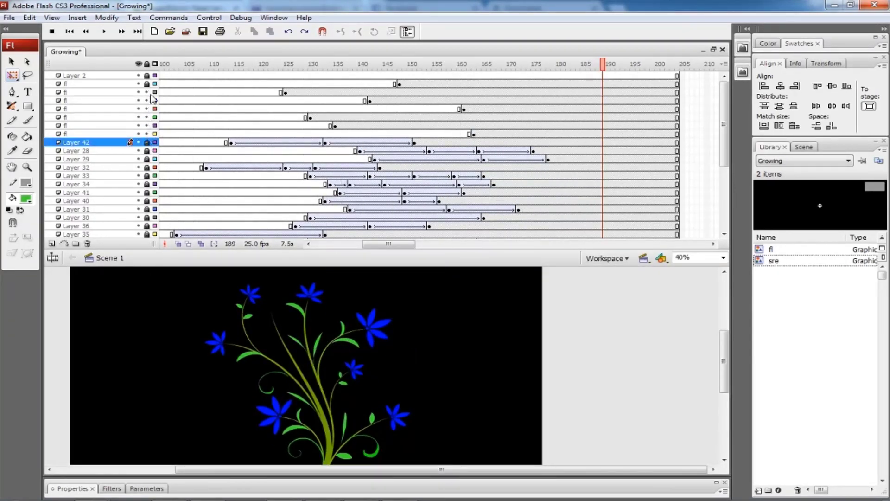
key("ctrl+a")
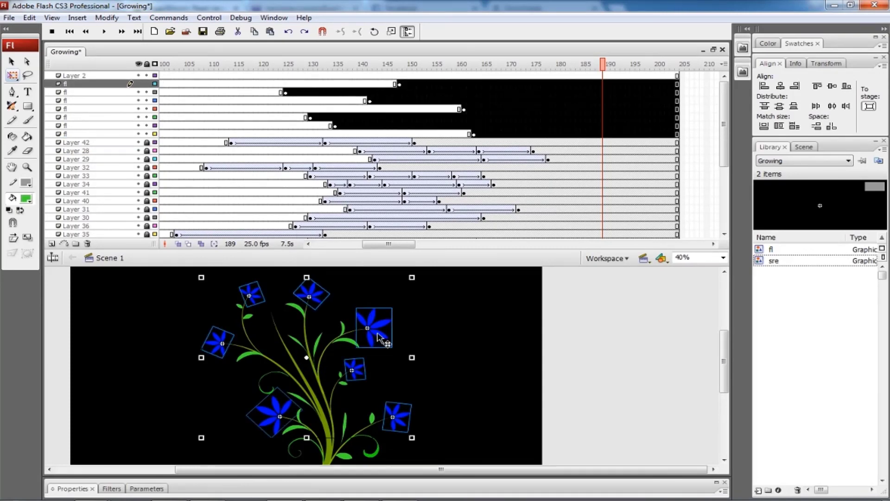
Apply a 100% red Tint (RGB 255, 0, 0) to the selected flower instances and deselect them
left_click(249, 488)
left_click(347, 439)
left_click(325, 466)
left_click(395, 440)
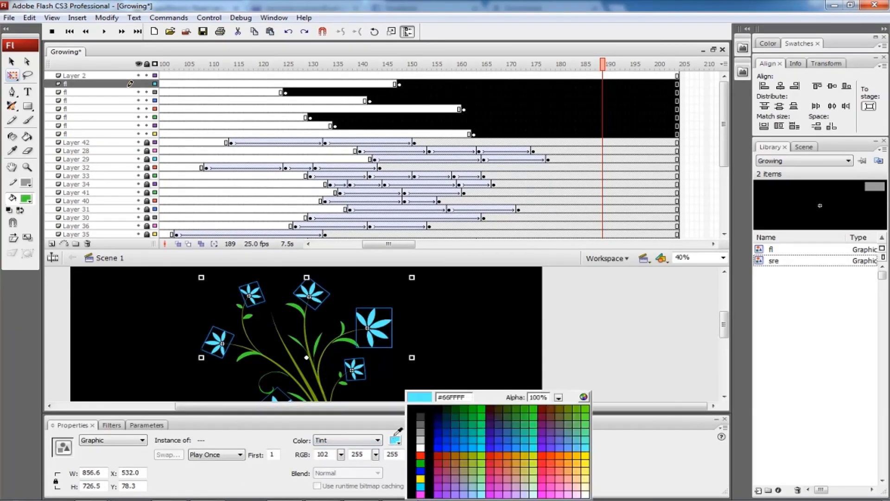
left_click(421, 454)
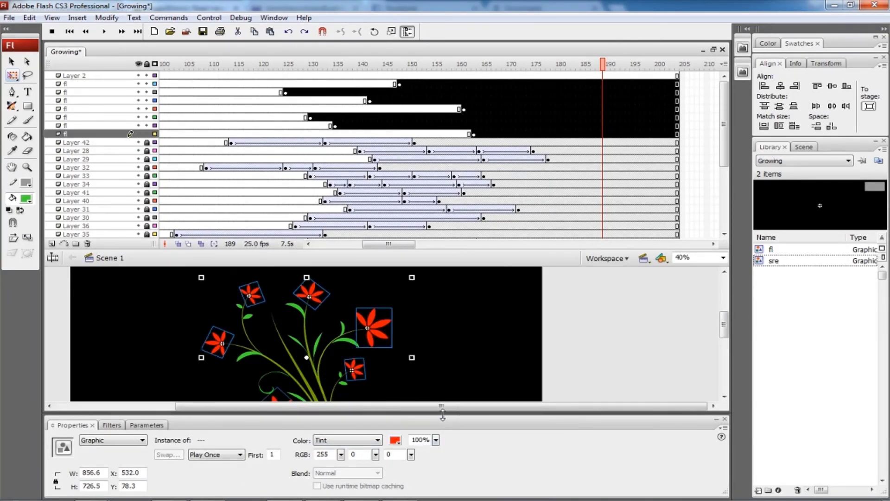
left_click(473, 400)
left_click_drag(473, 399, 453, 384)
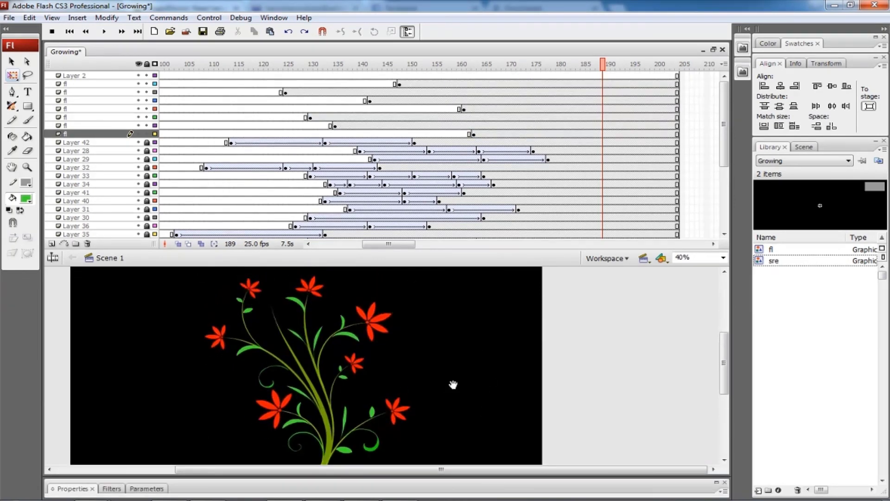